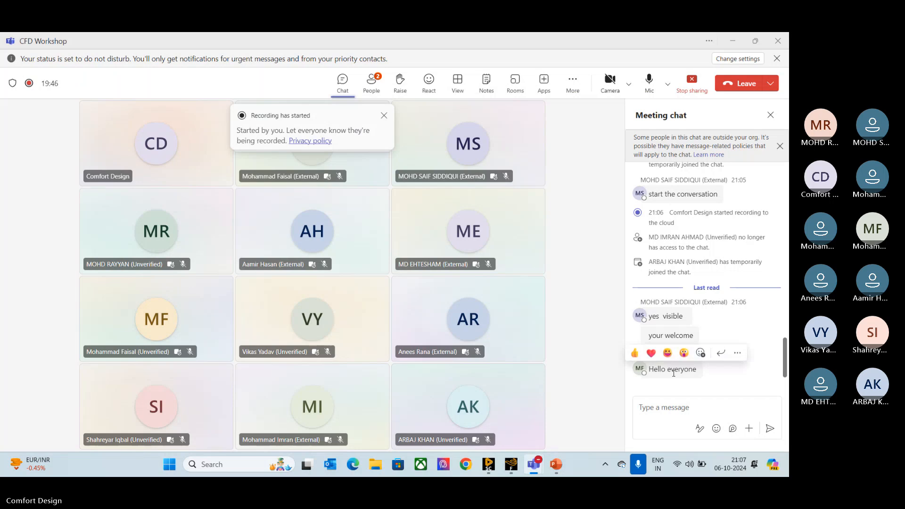
Switch to SpaceClaim and display only the Casing and Fan bodies, hiding MRF and Fluid_Domain.
{"action": "mouse_move", "coordinate": [556, 467]}
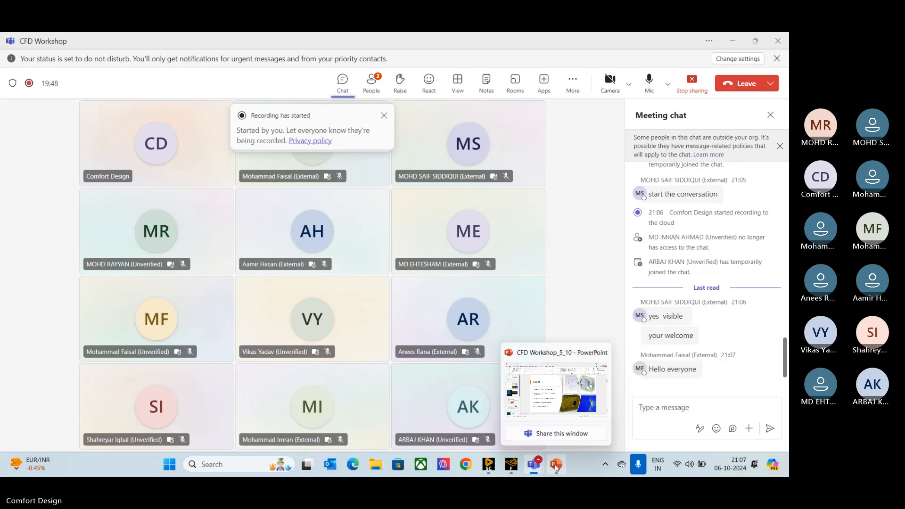
{"action": "mouse_move", "coordinate": [489, 466]}
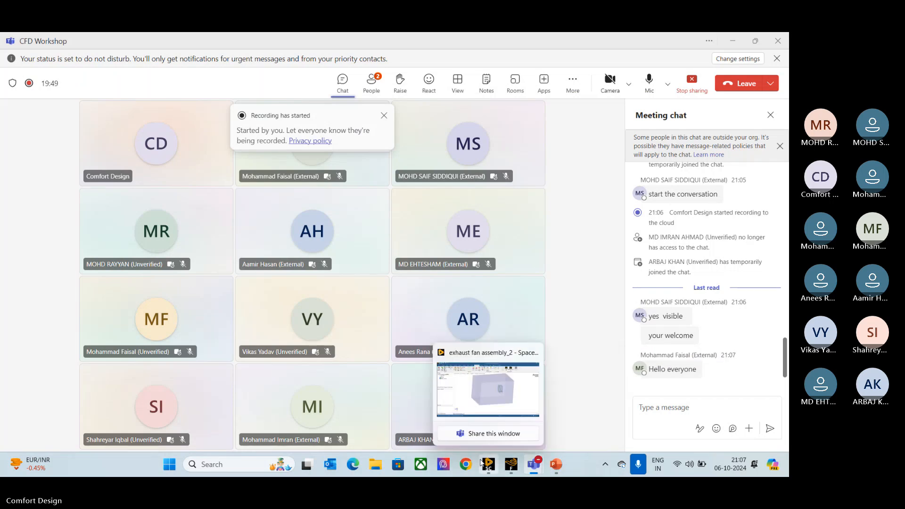
{"action": "left_click", "coordinate": [474, 392]}
{"action": "left_click", "coordinate": [25, 150]}
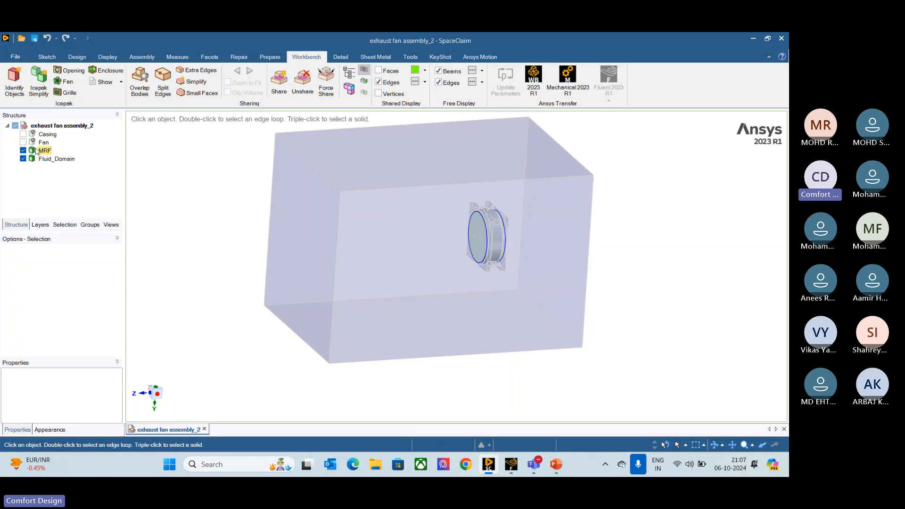
{"action": "left_click", "coordinate": [24, 150]}
{"action": "left_click", "coordinate": [156, 164]}
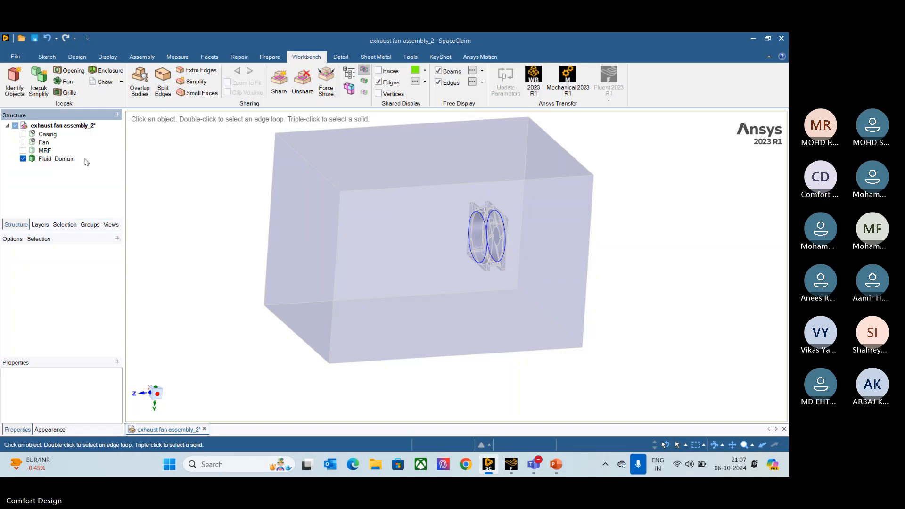
{"action": "left_click", "coordinate": [38, 159]}
{"action": "left_click", "coordinate": [23, 159]}
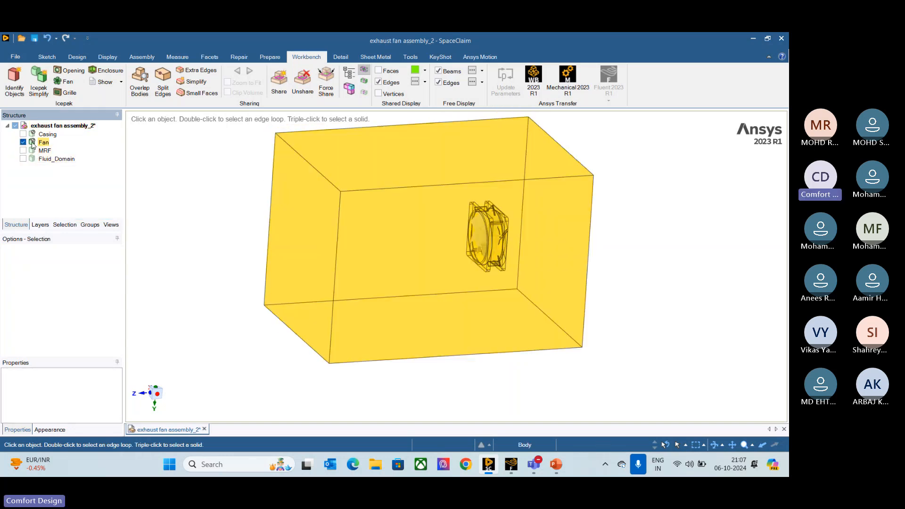
{"action": "middle_click_drag", "start_coordinate": [462, 250], "coordinate": [382, 320]}
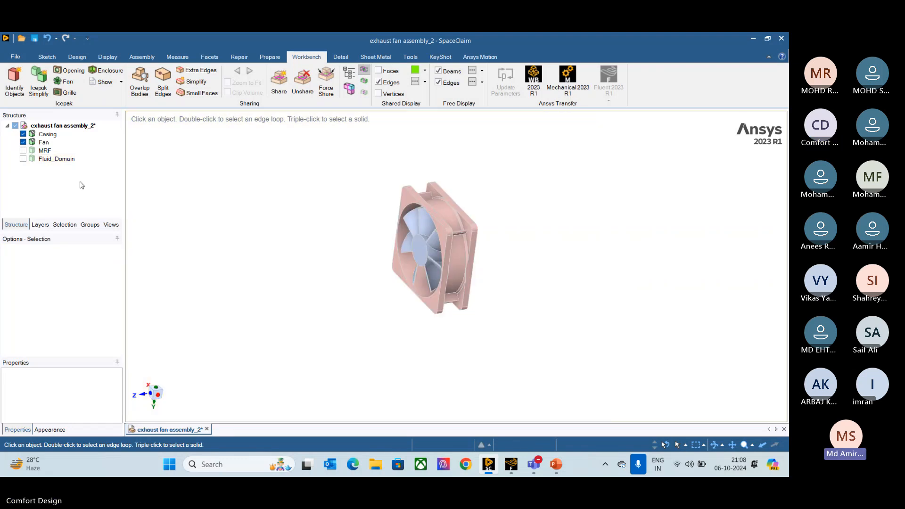
Switch to the CFD Workshop meeting in Microsoft Teams and disable the microphone of the participant who is speaking.
{"action": "mouse_move", "coordinate": [538, 467]}
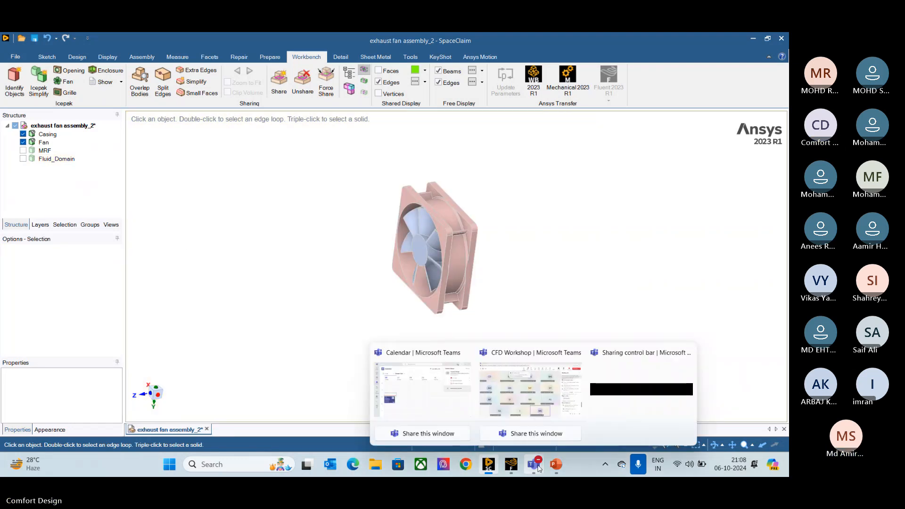
{"action": "left_click", "coordinate": [539, 414]}
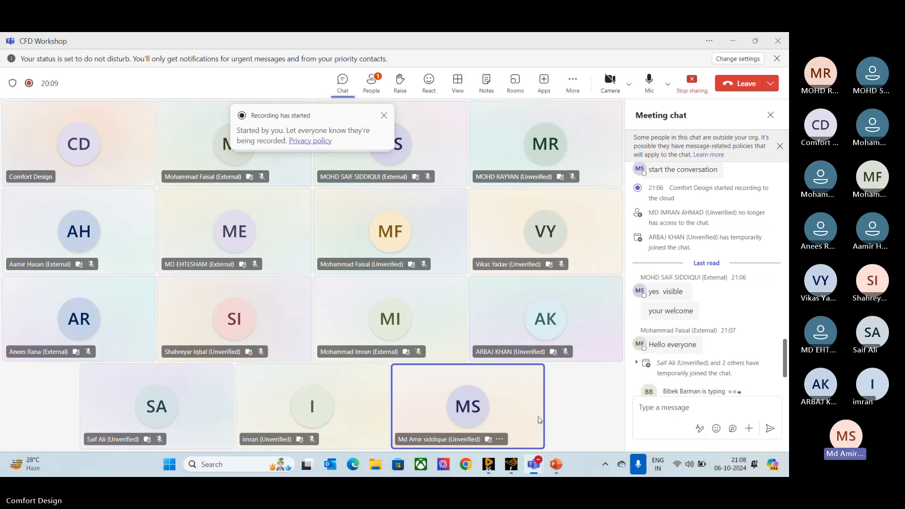
{"action": "left_click", "coordinate": [500, 439]}
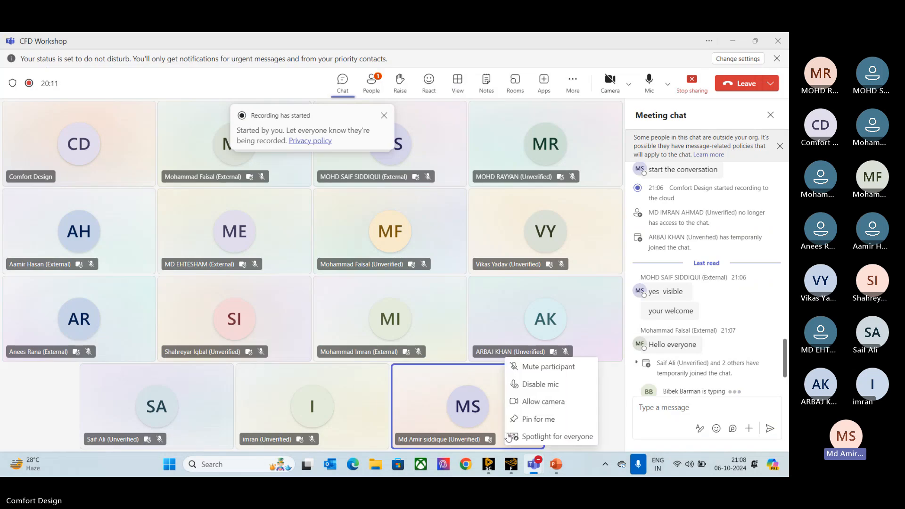
{"action": "left_click", "coordinate": [542, 386]}
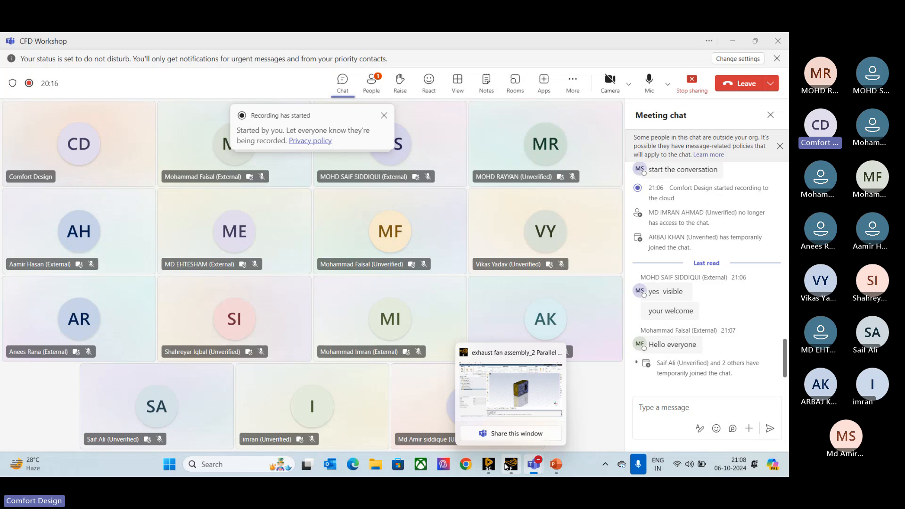
Return to SpaceClaim and display only the MRF body, hiding the Fan and Casing.
{"action": "left_click", "coordinate": [489, 464]}
{"action": "middle_click_drag", "start_coordinate": [409, 273], "coordinate": [384, 269]}
{"action": "left_click", "coordinate": [23, 150]}
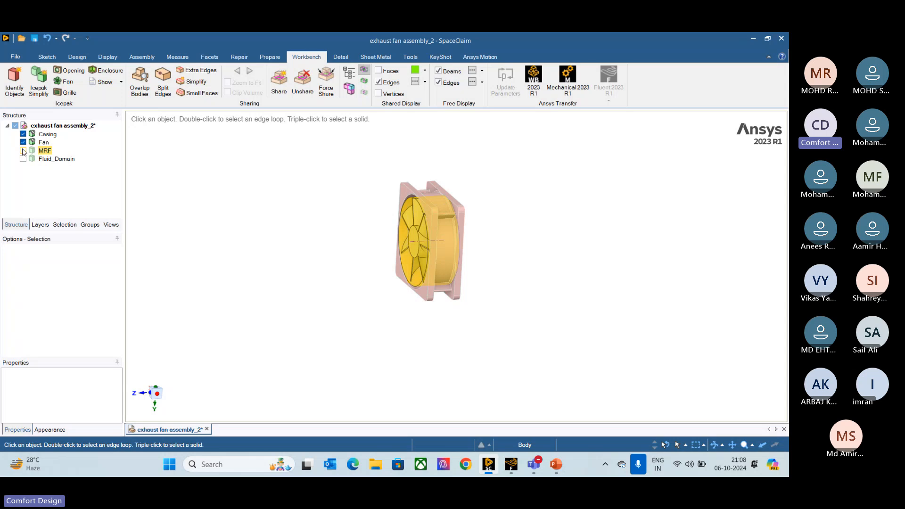
{"action": "left_click", "coordinate": [22, 151]}
{"action": "left_click", "coordinate": [23, 142]}
{"action": "left_click", "coordinate": [22, 134]}
{"action": "mouse_move", "coordinate": [439, 320]}
{"action": "middle_mouse_down"}
{"action": "mouse_move", "coordinate": [471, 314]}
{"action": "mouse_move", "coordinate": [457, 325]}
{"action": "middle_mouse_up"}
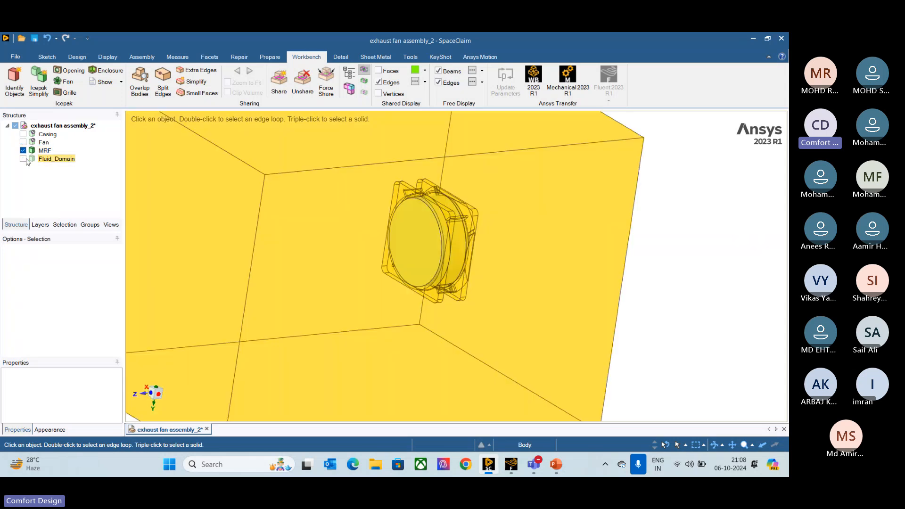
Show the Fluid_Domain body together with MRF and examine the enclosure around the fan zone.
{"action": "left_click", "coordinate": [57, 159]}
{"action": "left_click", "coordinate": [23, 159]}
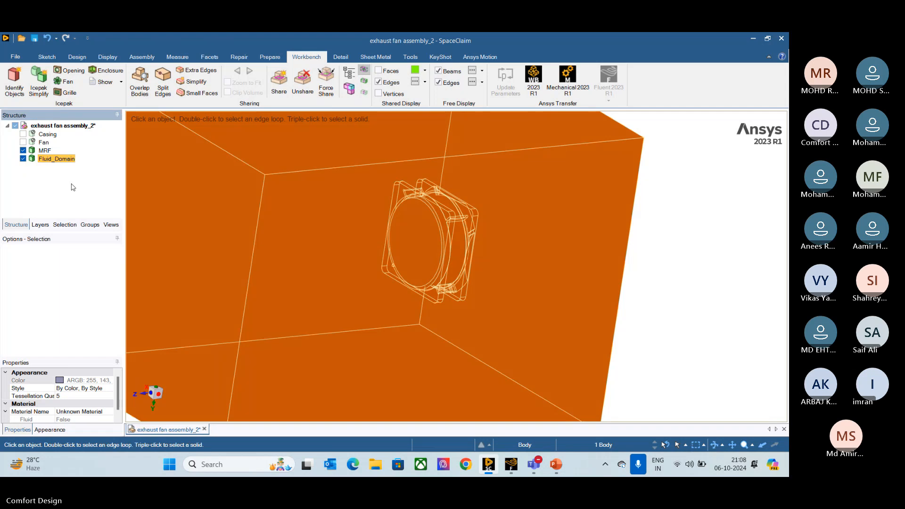
{"action": "scroll", "coordinate": [305, 257], "scroll_direction": "down", "scroll_amount": 3}
{"action": "scroll", "coordinate": [304, 257], "scroll_direction": "down", "scroll_amount": 3}
{"action": "left_click", "coordinate": [568, 284]}
{"action": "middle_click_drag", "start_coordinate": [568, 284], "coordinate": [610, 270], "text": "ctrl"}
{"action": "middle_click_drag", "start_coordinate": [609, 270], "coordinate": [550, 271]}
{"action": "scroll", "coordinate": [436, 240], "scroll_direction": "up", "scroll_amount": 3}
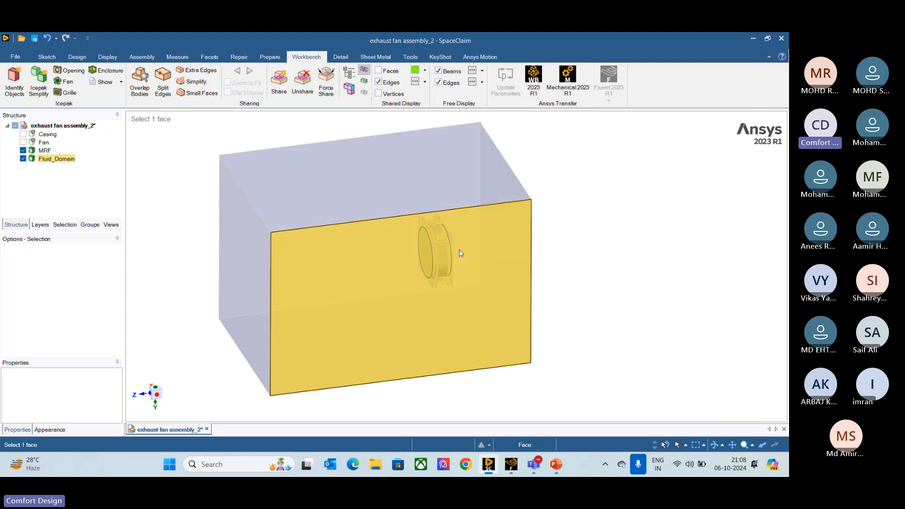
Switch to Fluent and review the meshing workflow's local sizing, surface mesh, geometry description, regions and volume mesh settings.
{"action": "left_click", "coordinate": [511, 465]}
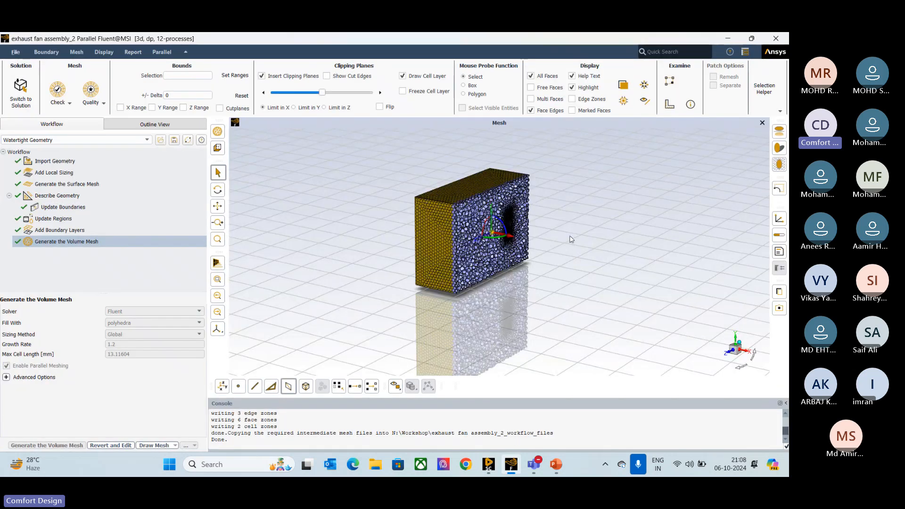
{"action": "left_click_drag", "start_coordinate": [571, 240], "coordinate": [424, 227]}
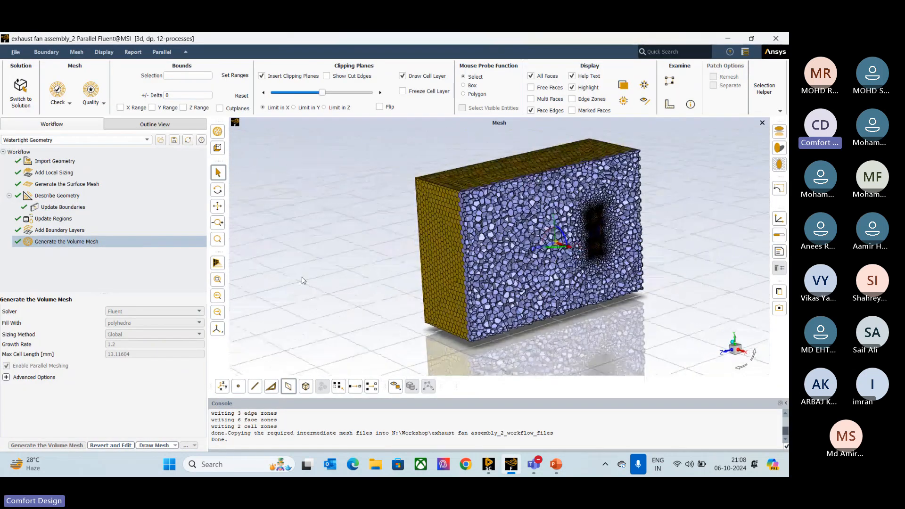
{"action": "left_click", "coordinate": [67, 175]}
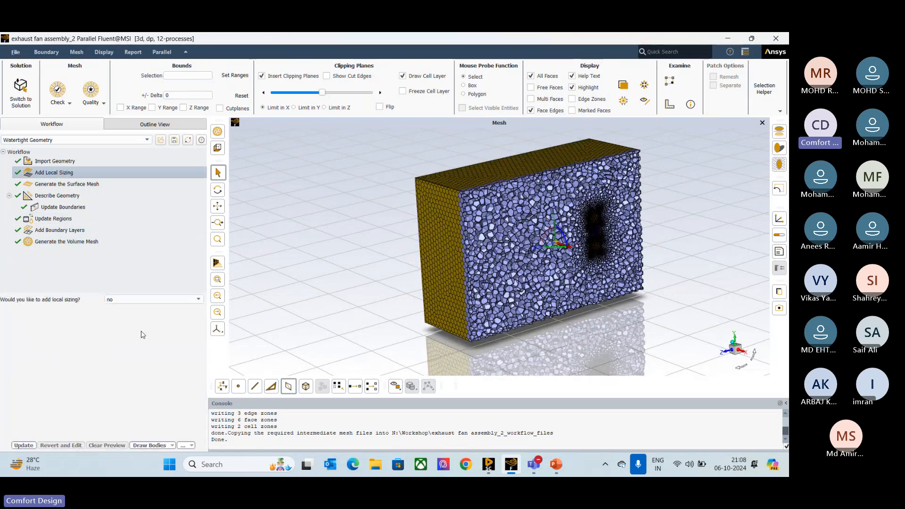
{"action": "left_click", "coordinate": [55, 184]}
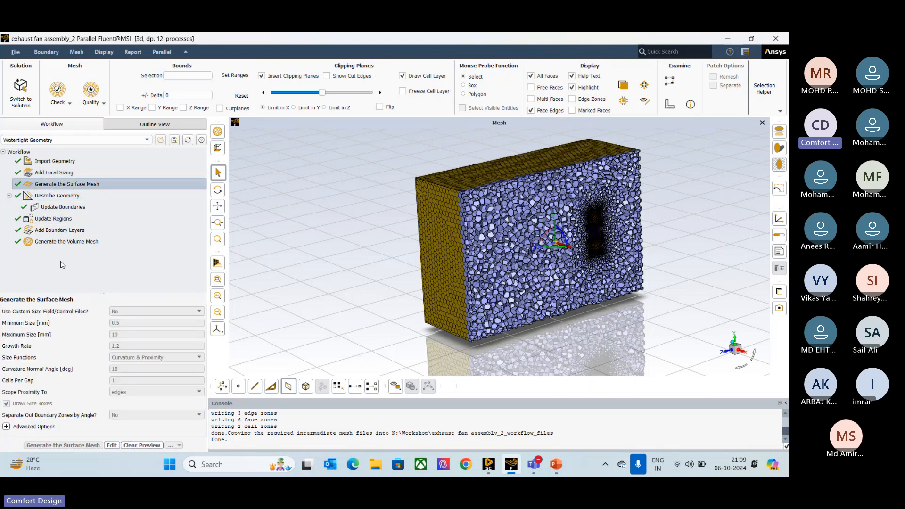
{"action": "left_click", "coordinate": [67, 198]}
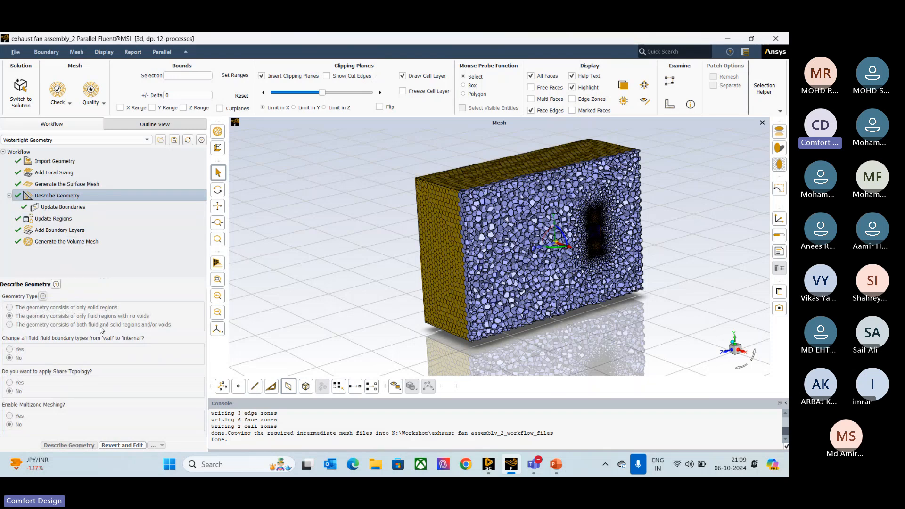
{"action": "left_click", "coordinate": [68, 220]}
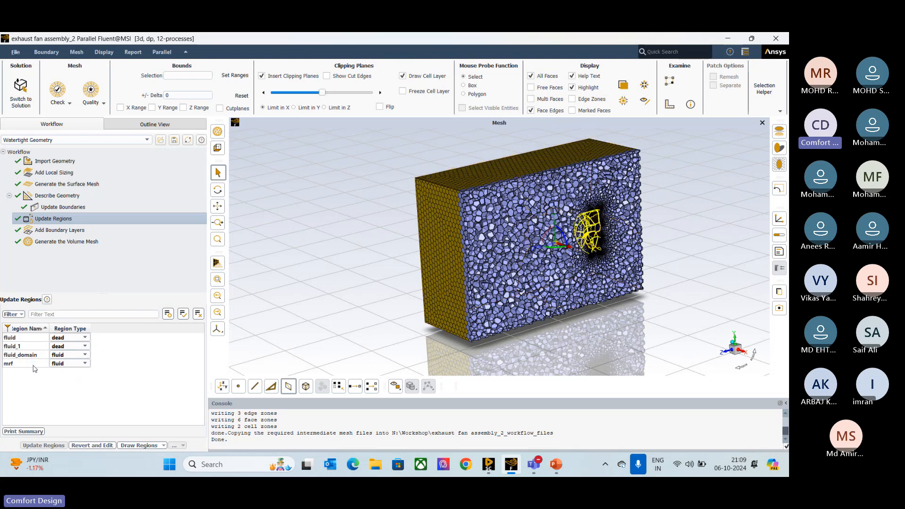
{"action": "left_click", "coordinate": [54, 241]}
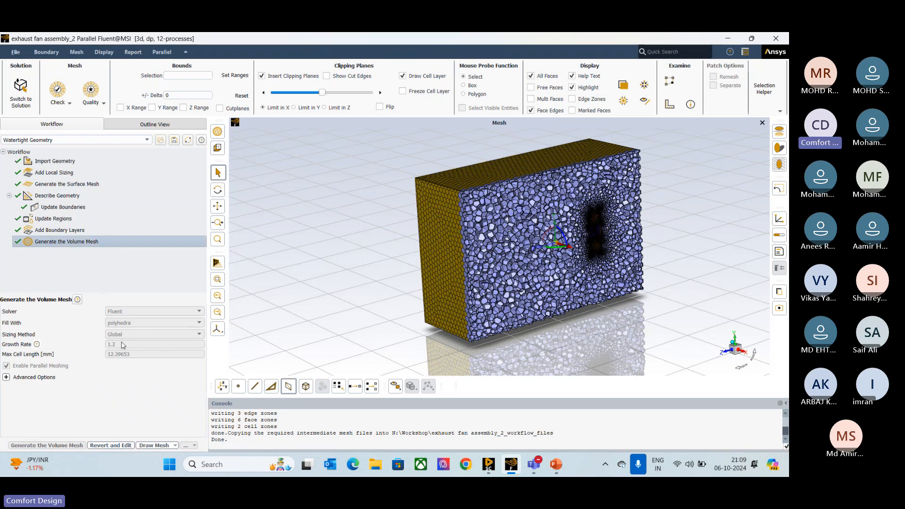
{"action": "scroll", "coordinate": [399, 278], "scroll_direction": "down", "scroll_amount": 1}
{"action": "middle_click_drag", "start_coordinate": [383, 271], "coordinate": [423, 288]}
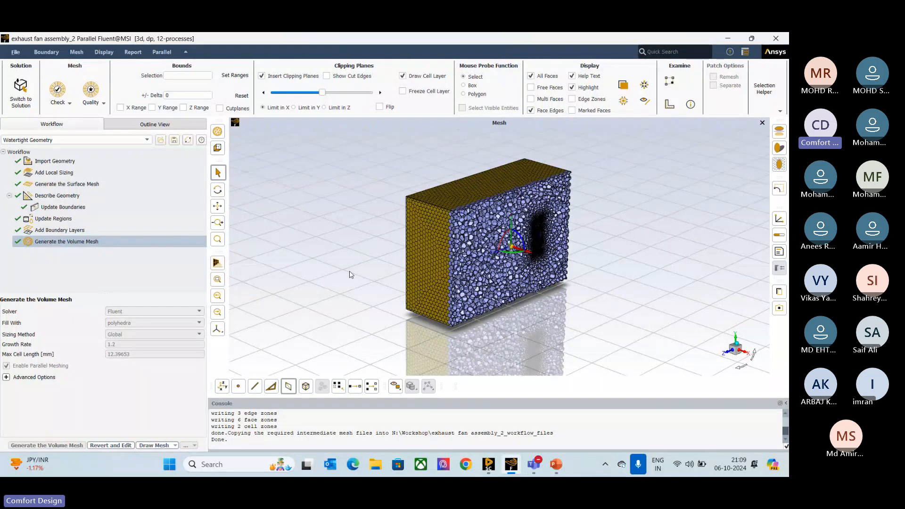
{"action": "left_click", "coordinate": [16, 51]}
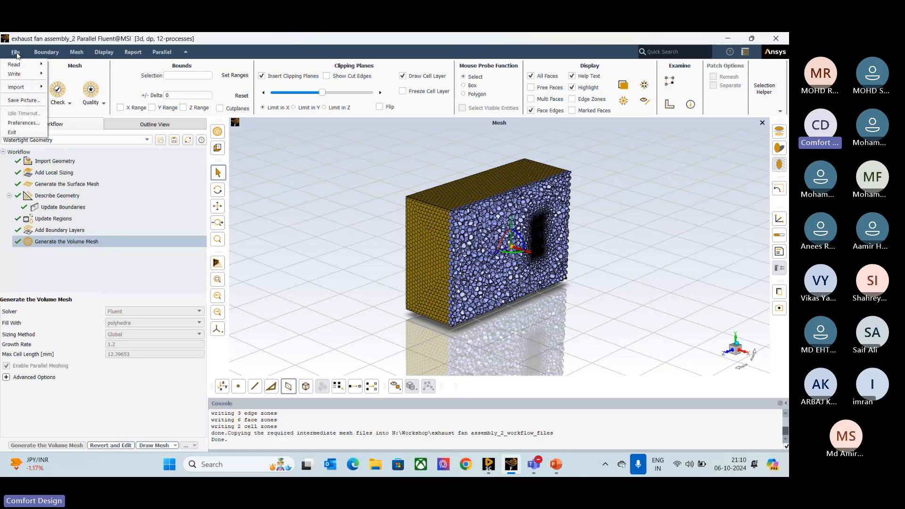
{"action": "mouse_move", "coordinate": [17, 74]}
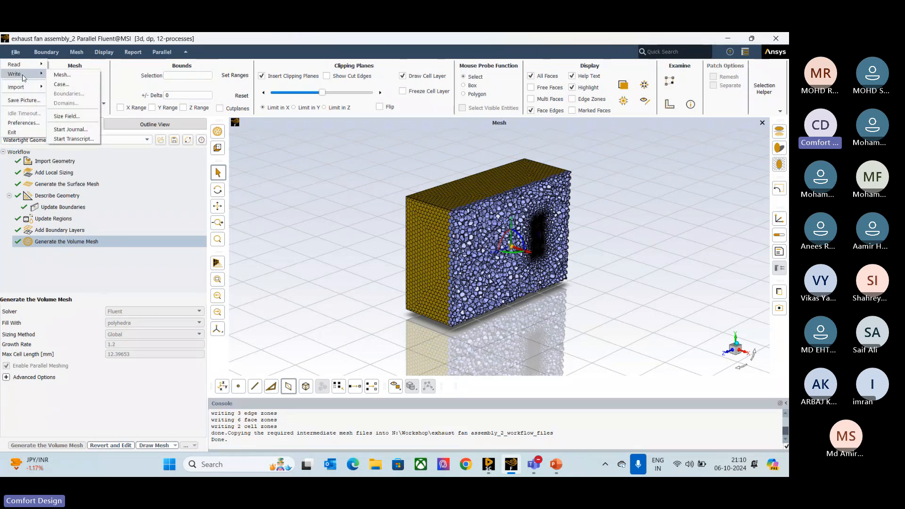
{"action": "left_click", "coordinate": [67, 78]}
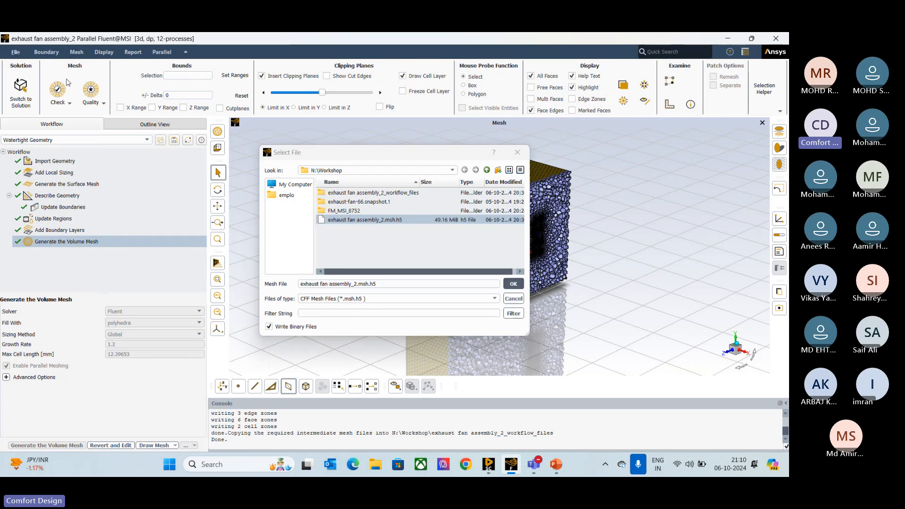
{"action": "left_click", "coordinate": [390, 222]}
{"action": "left_click", "coordinate": [518, 152]}
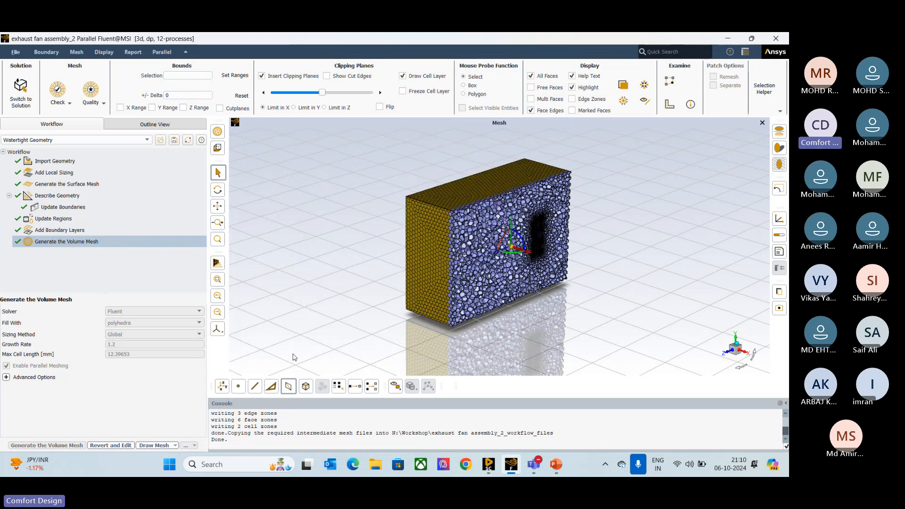
{"action": "left_click", "coordinate": [255, 464]}
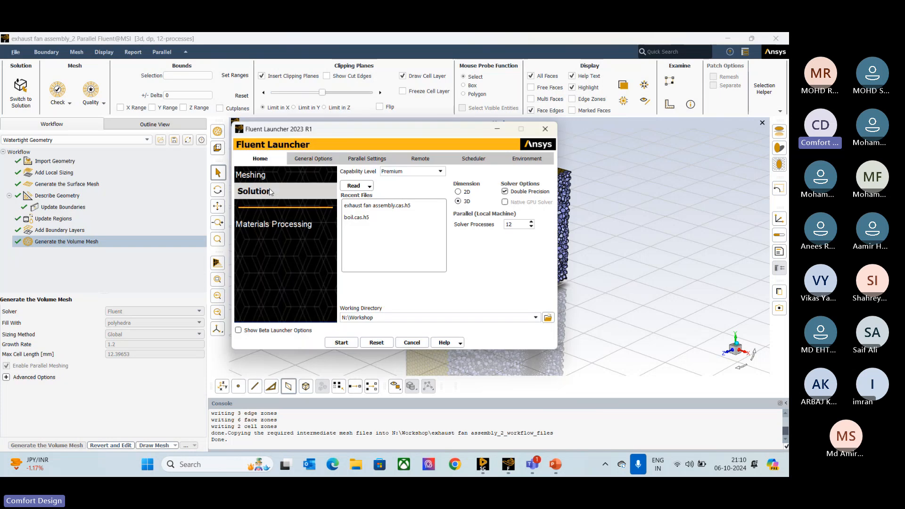
{"action": "left_click", "coordinate": [270, 191]}
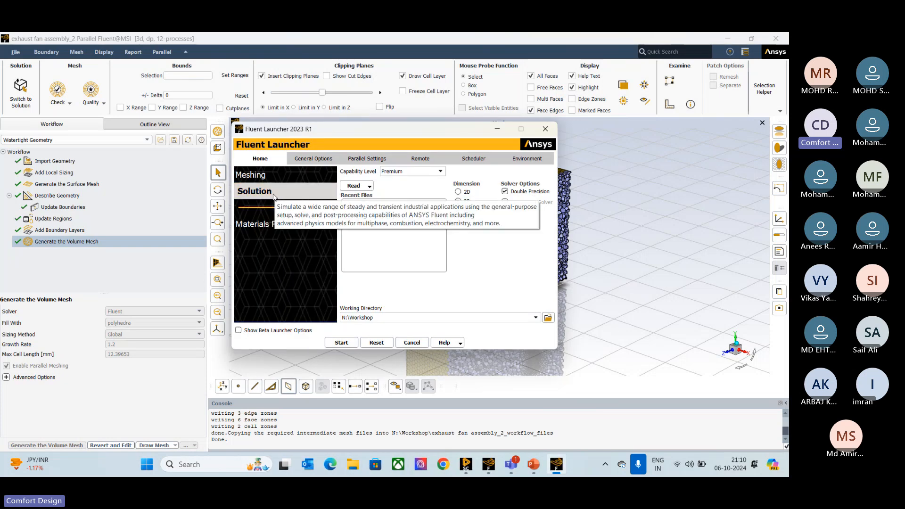
{"action": "left_click", "coordinate": [368, 187]}
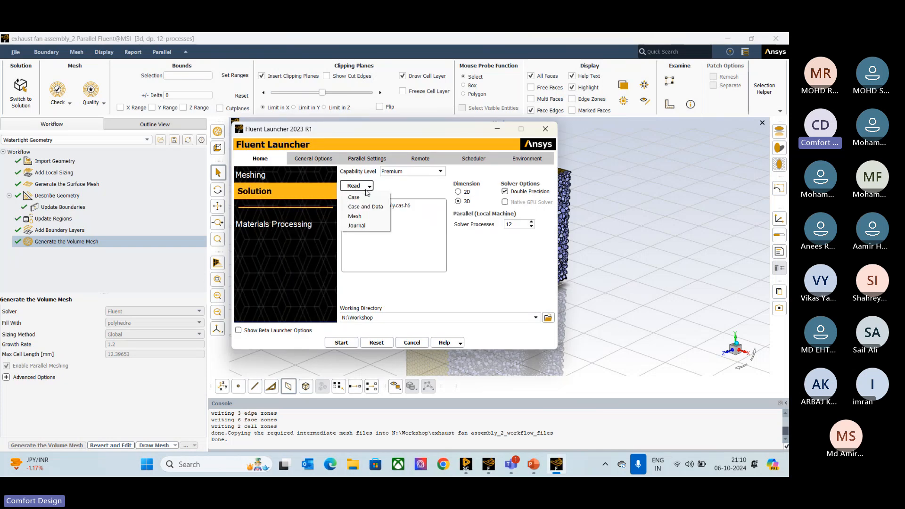
{"action": "left_click", "coordinate": [355, 216]}
{"action": "left_click", "coordinate": [377, 264]}
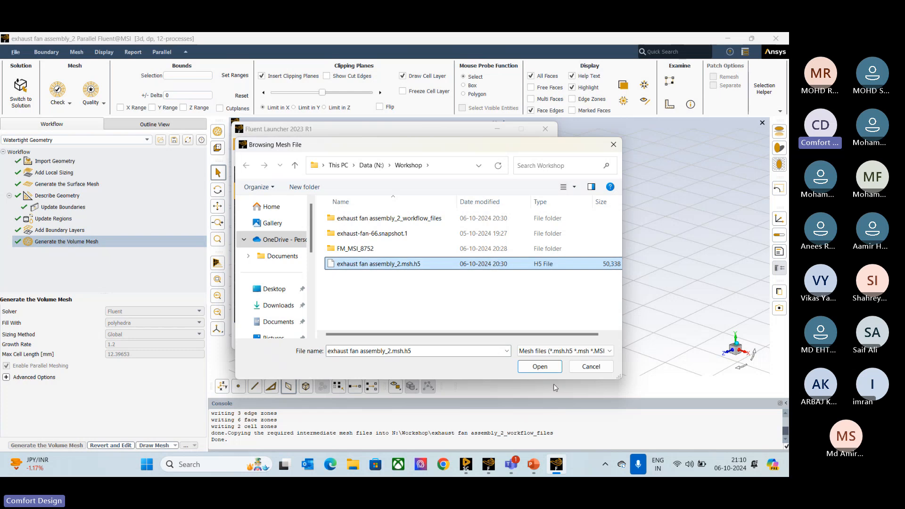
{"action": "left_click", "coordinate": [537, 364]}
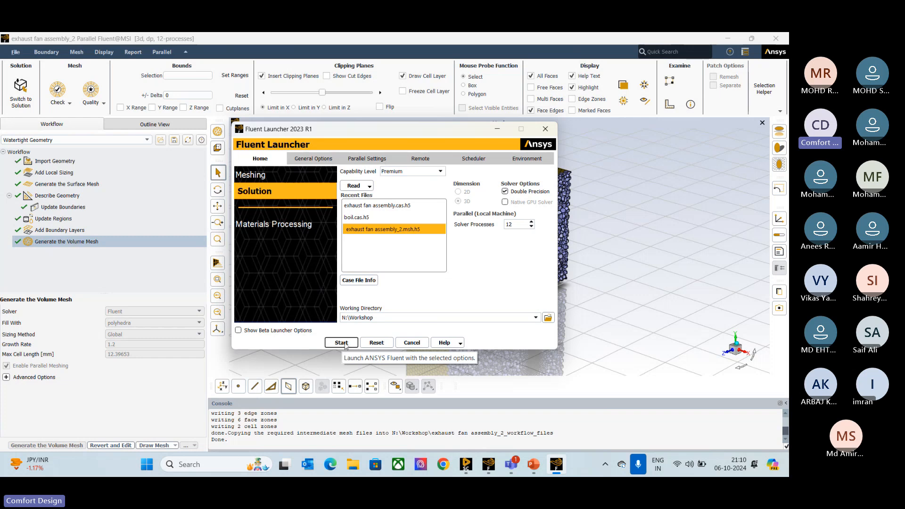
{"action": "left_click", "coordinate": [411, 342]}
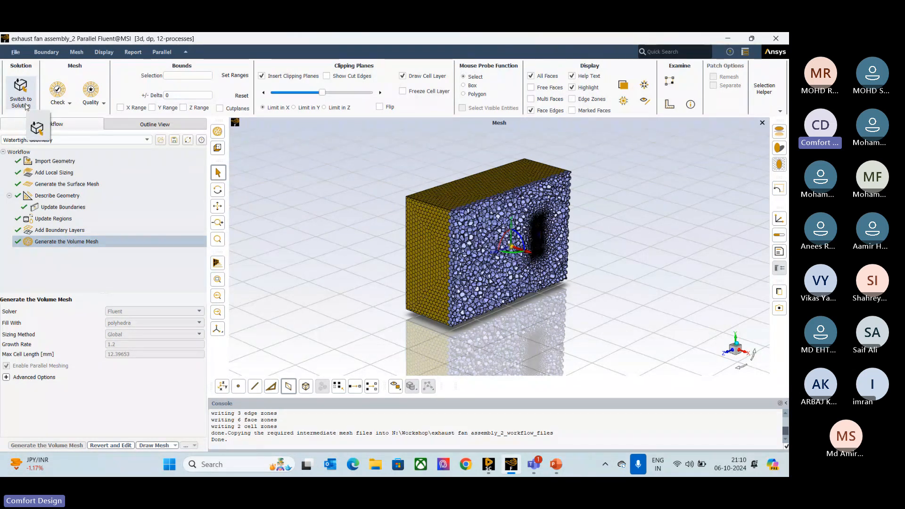
Switch the meshed exhaust fan case from meshing to solution mode.
{"action": "left_click", "coordinate": [26, 105]}
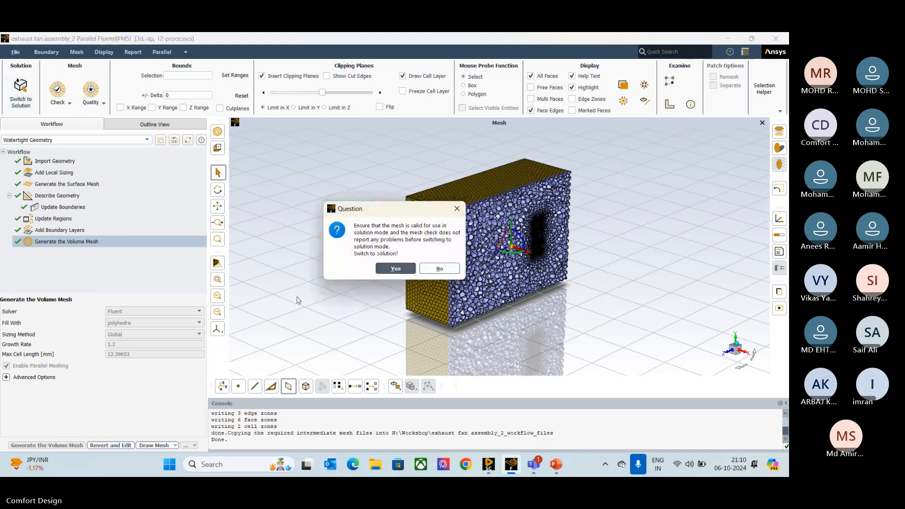
{"action": "left_click", "coordinate": [388, 273]}
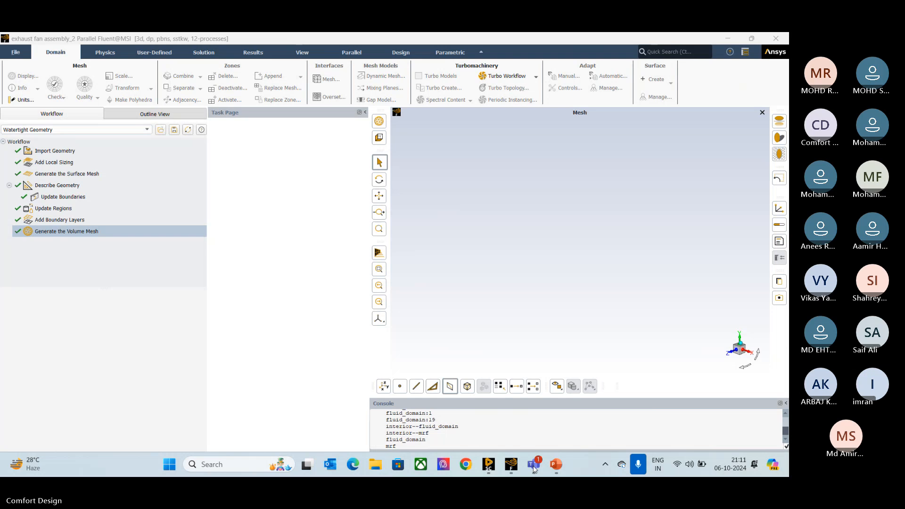
Switch to the CFD Workshop meeting in Microsoft Teams and admit everyone waiting in the lobby.
{"action": "mouse_move", "coordinate": [534, 467]}
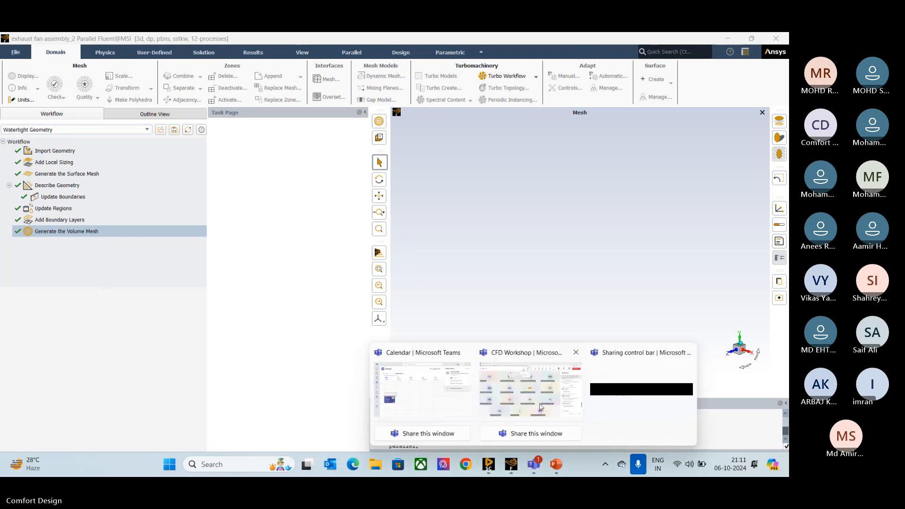
{"action": "left_click", "coordinate": [540, 406]}
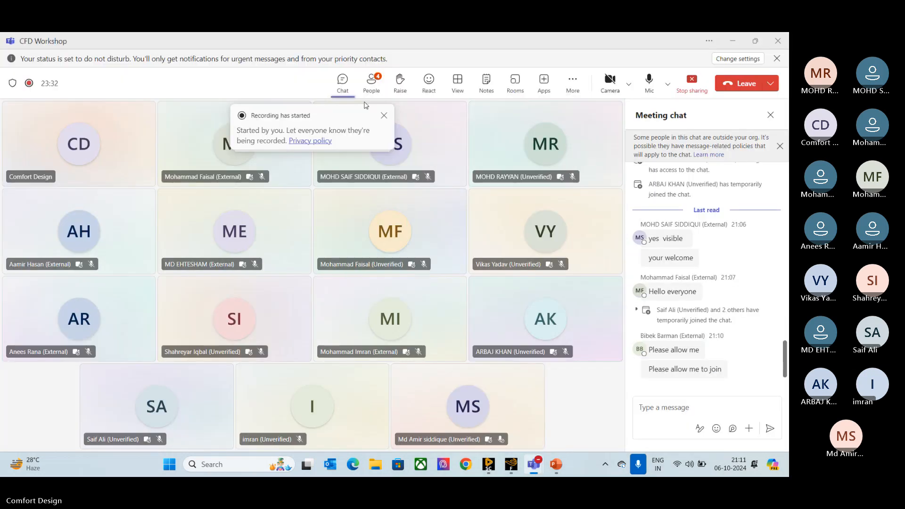
{"action": "left_click", "coordinate": [372, 82]}
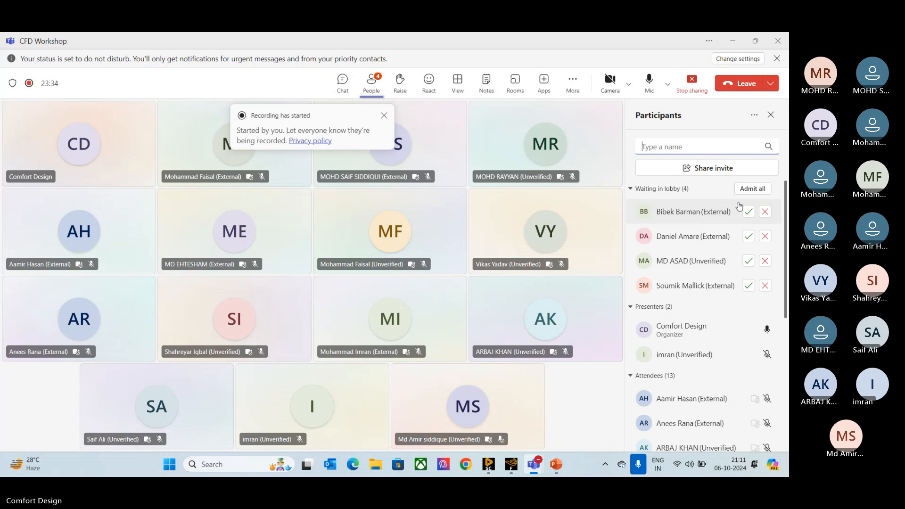
{"action": "left_click", "coordinate": [751, 188]}
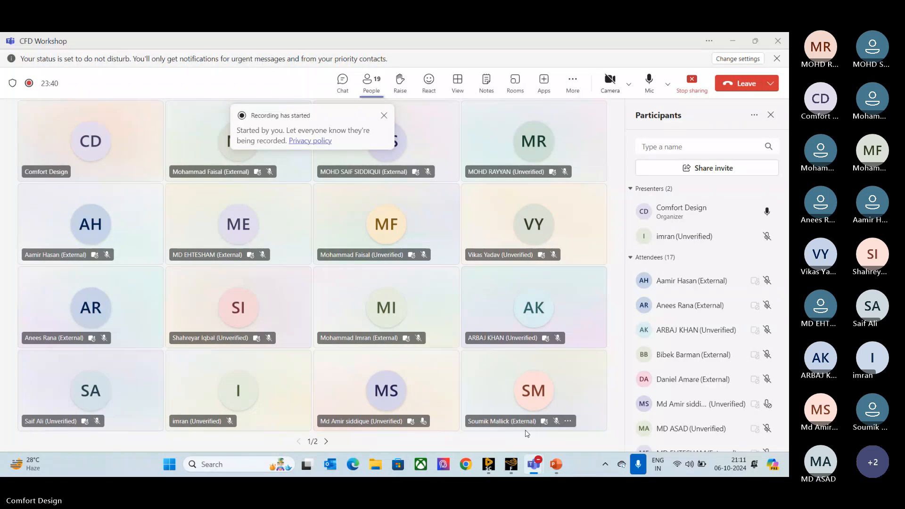
Switch back to Fluent and set the angular-velocity unit to rev/min.
{"action": "left_click", "coordinate": [511, 465]}
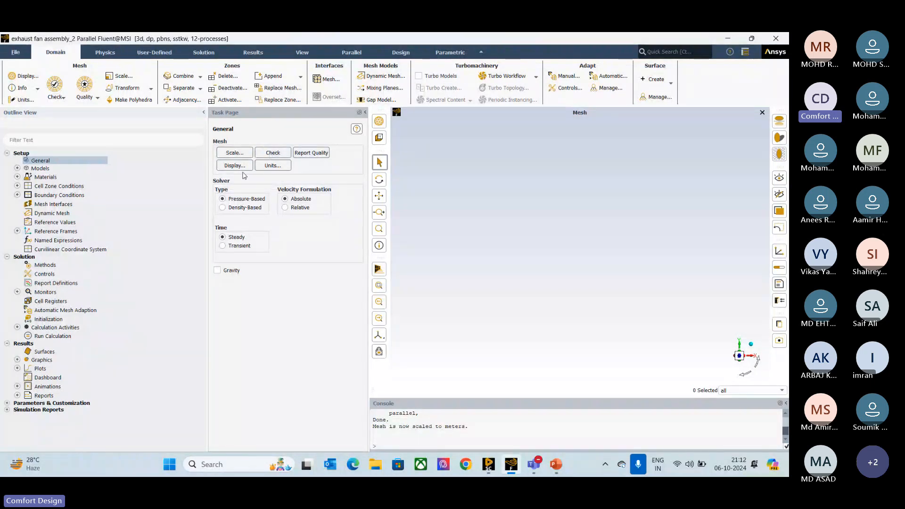
{"action": "left_click", "coordinate": [272, 166]}
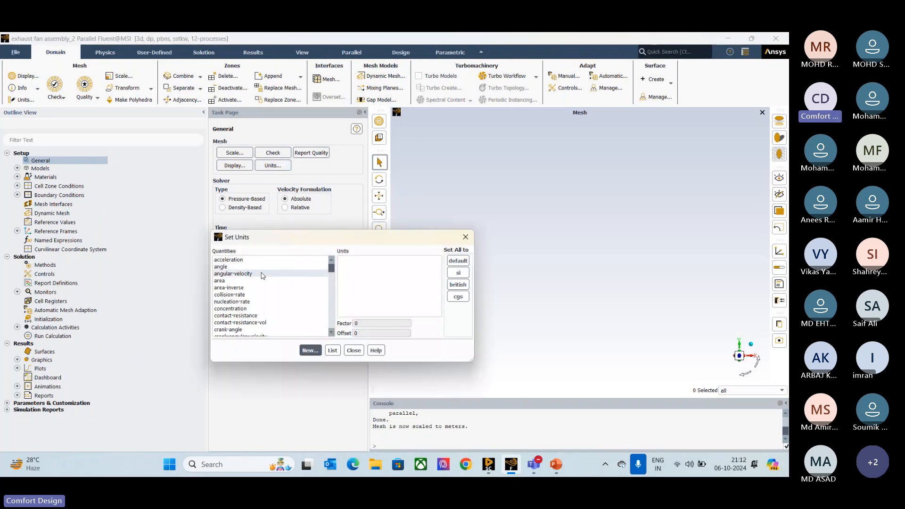
{"action": "left_click", "coordinate": [262, 275]}
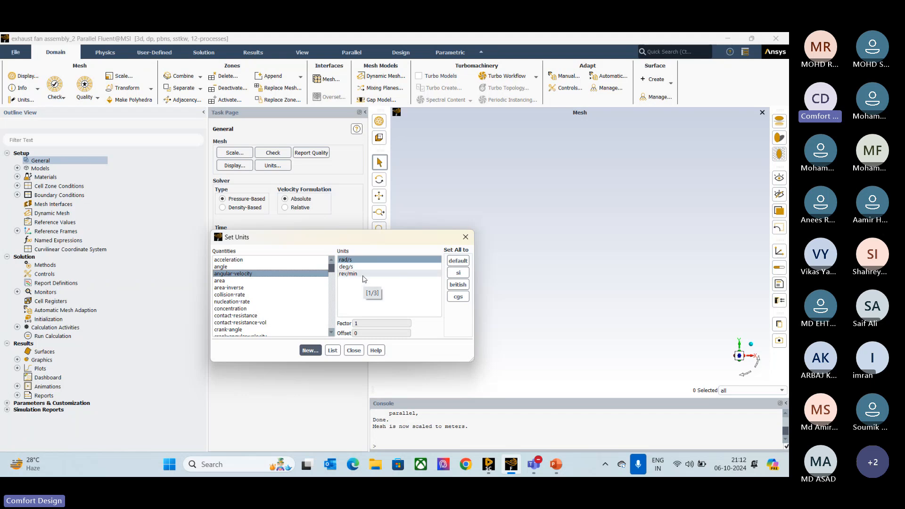
{"action": "left_click", "coordinate": [363, 275]}
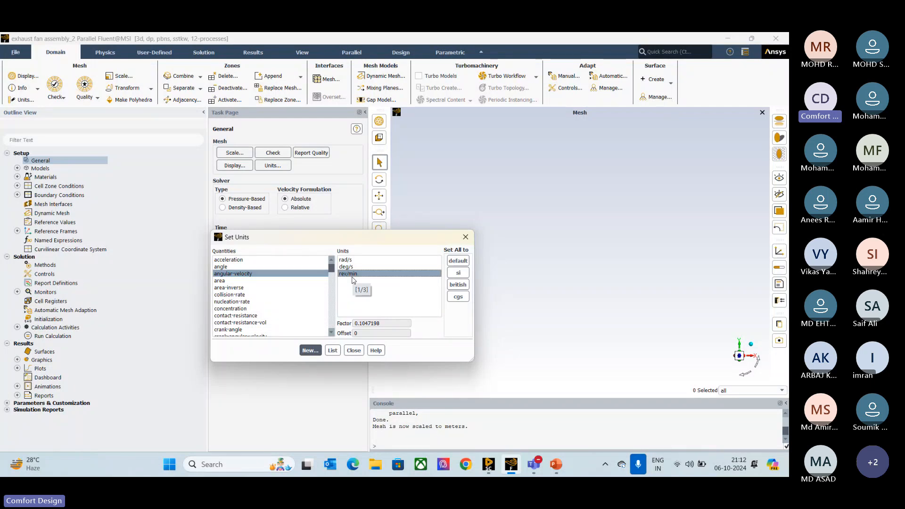
{"action": "left_click", "coordinate": [354, 351]}
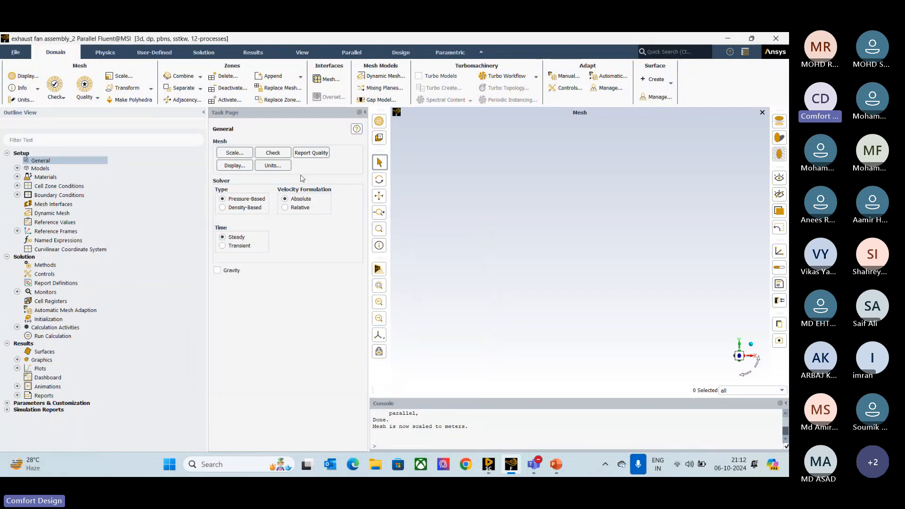
Set the length unit to mm.
{"action": "left_click", "coordinate": [273, 165]}
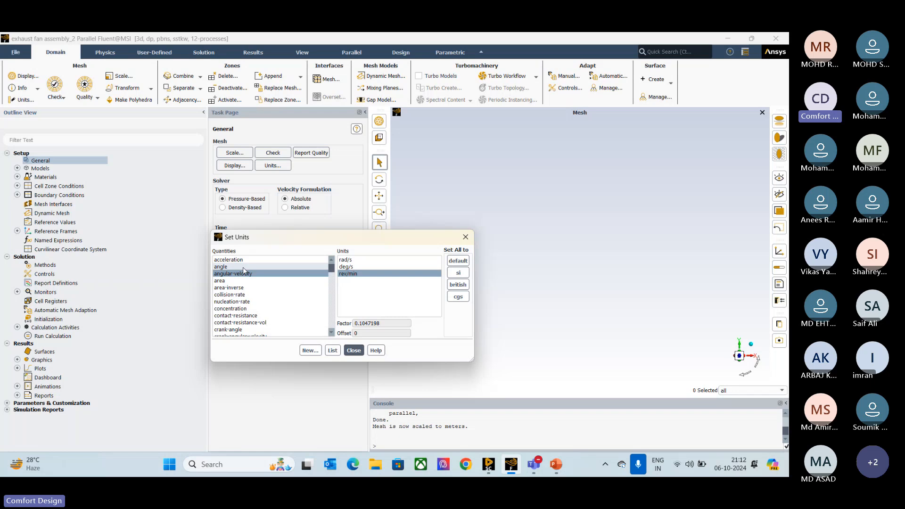
{"action": "scroll", "coordinate": [240, 276], "scroll_direction": "down", "scroll_amount": 5}
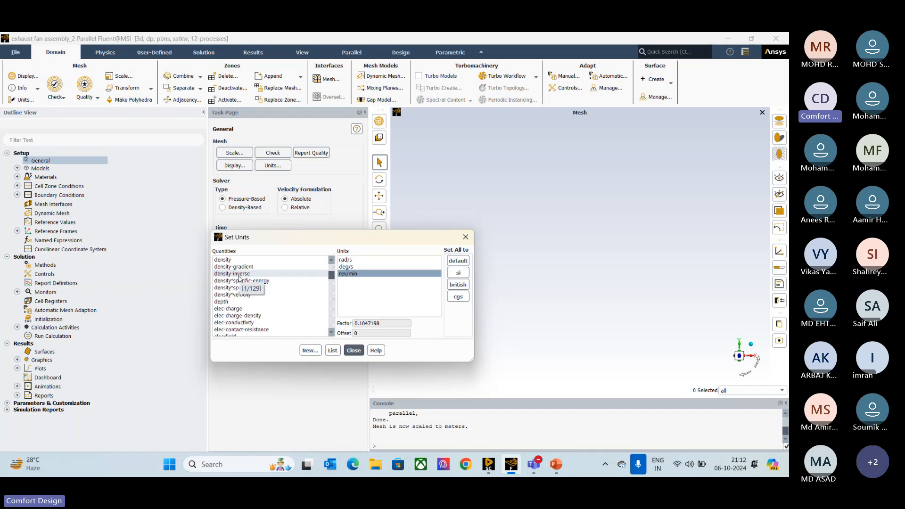
{"action": "scroll", "coordinate": [240, 277], "scroll_direction": "down", "scroll_amount": 8}
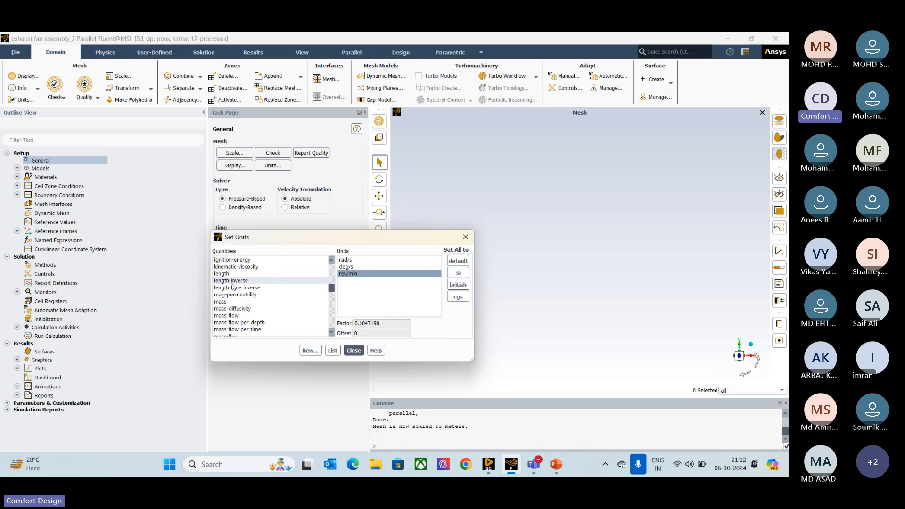
{"action": "scroll", "coordinate": [232, 285], "scroll_direction": "down", "scroll_amount": 13}
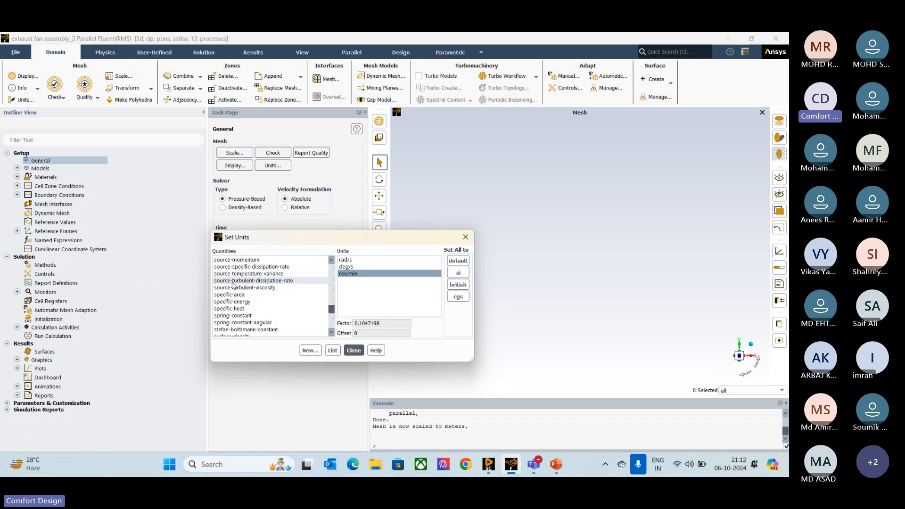
{"action": "scroll", "coordinate": [233, 283], "scroll_direction": "down", "scroll_amount": 4}
{"action": "scroll", "coordinate": [232, 284], "scroll_direction": "up", "scroll_amount": 8}
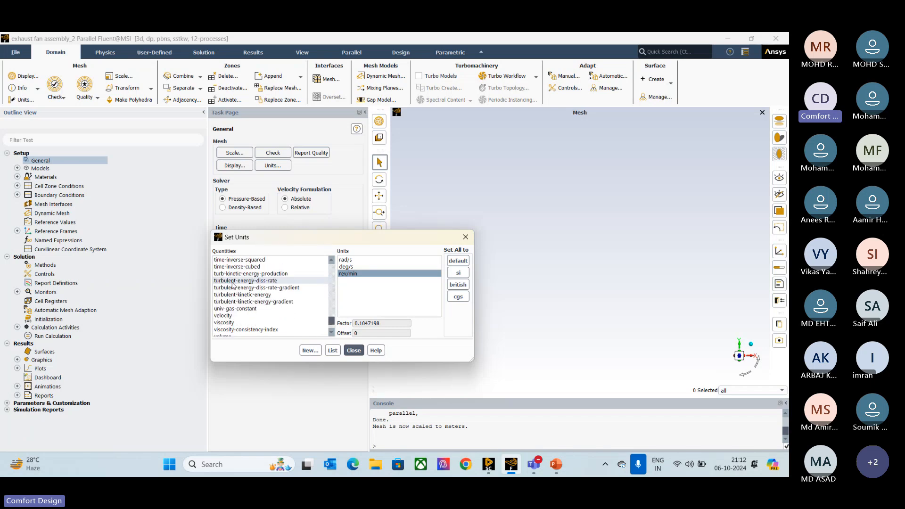
{"action": "scroll", "coordinate": [233, 284], "scroll_direction": "up", "scroll_amount": 12}
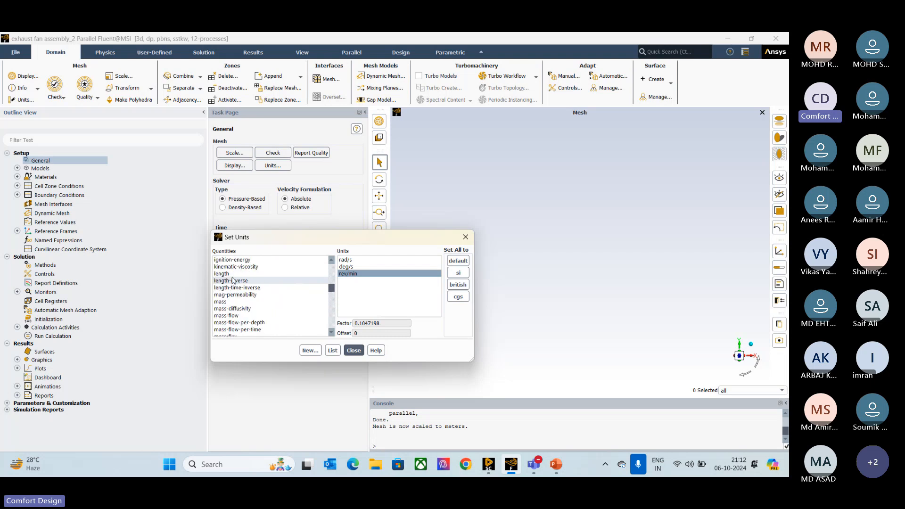
{"action": "left_click", "coordinate": [228, 274]}
{"action": "left_click", "coordinate": [364, 260]}
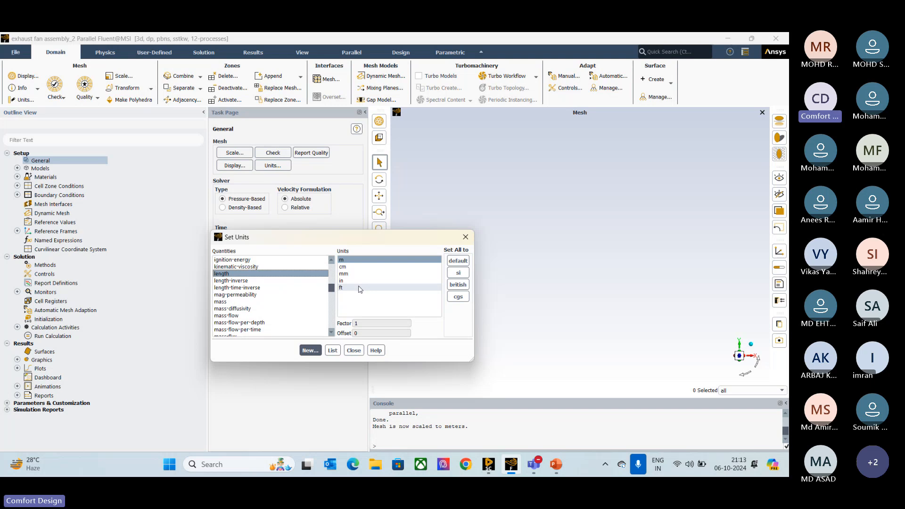
{"action": "left_click", "coordinate": [363, 273]}
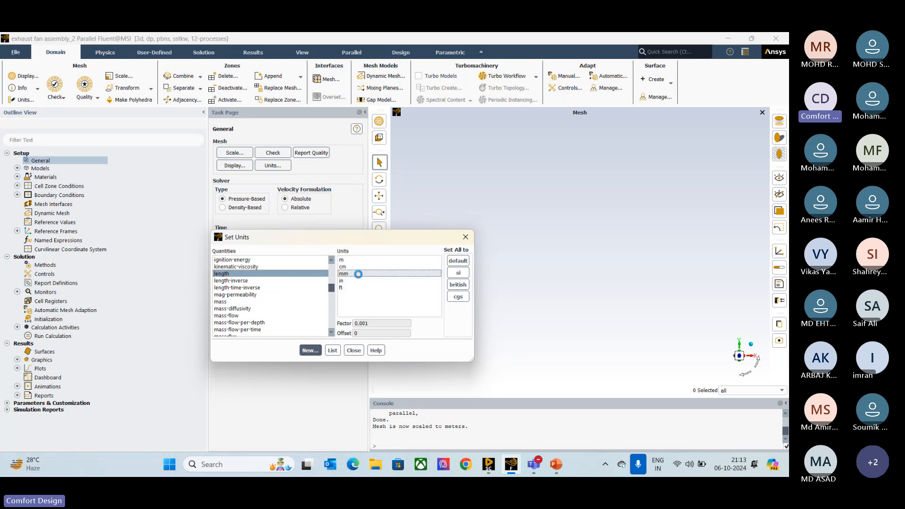
{"action": "left_click", "coordinate": [353, 351]}
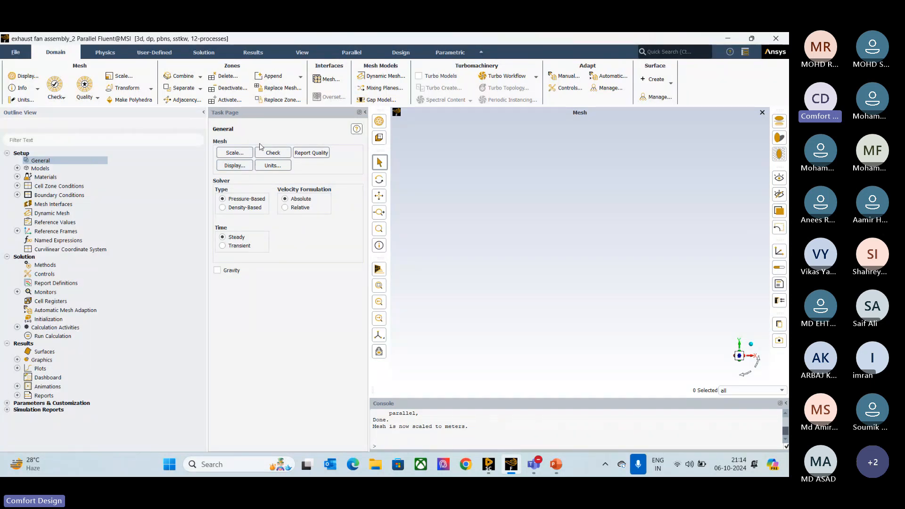
Display the faces of all mesh surfaces and view the fluid domain from an angle.
{"action": "left_click", "coordinate": [235, 165]}
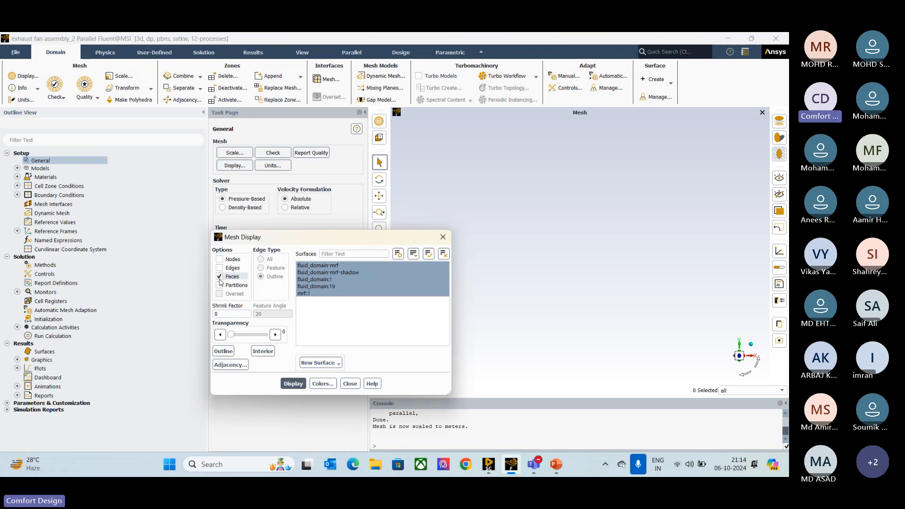
{"action": "left_click", "coordinate": [293, 382]}
{"action": "left_click_drag", "start_coordinate": [605, 315], "coordinate": [626, 206]}
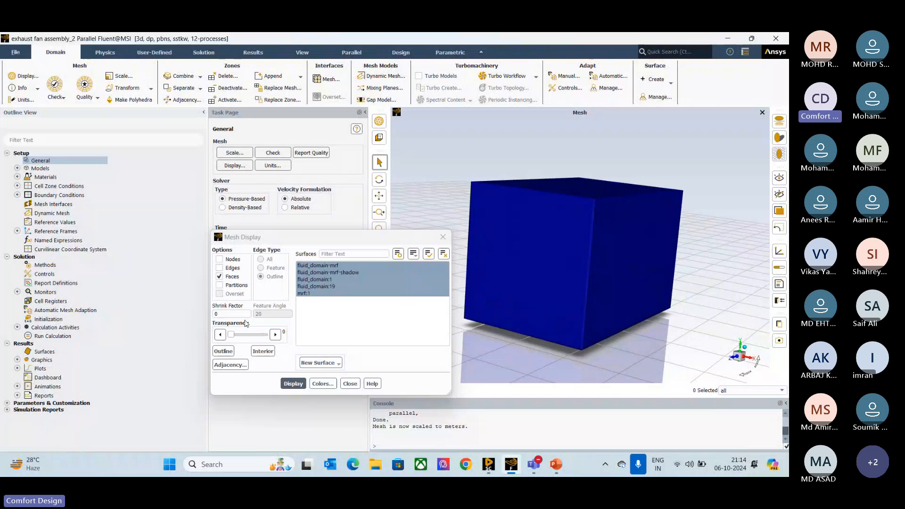
Display all mesh surfaces as outline edges only, without faces, and view the fan inside the domain.
{"action": "left_click", "coordinate": [219, 269]}
{"action": "left_click", "coordinate": [219, 268]}
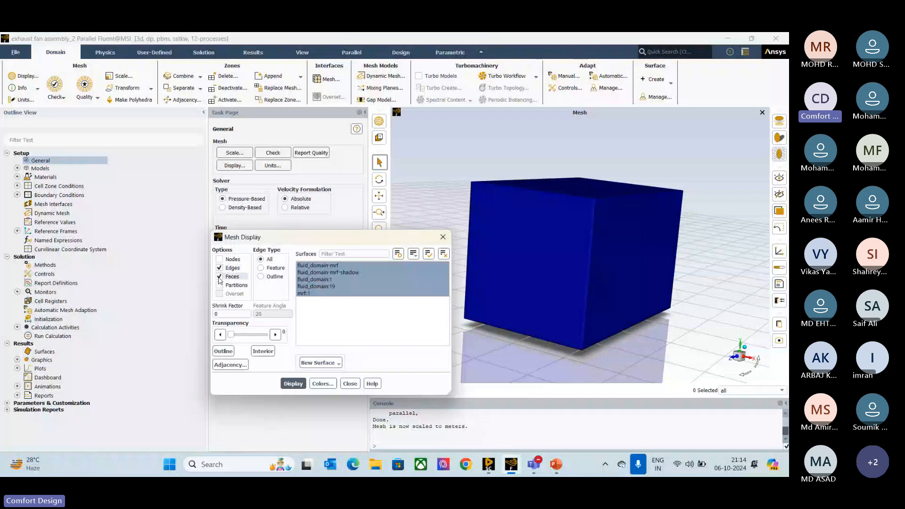
{"action": "left_click", "coordinate": [219, 277]}
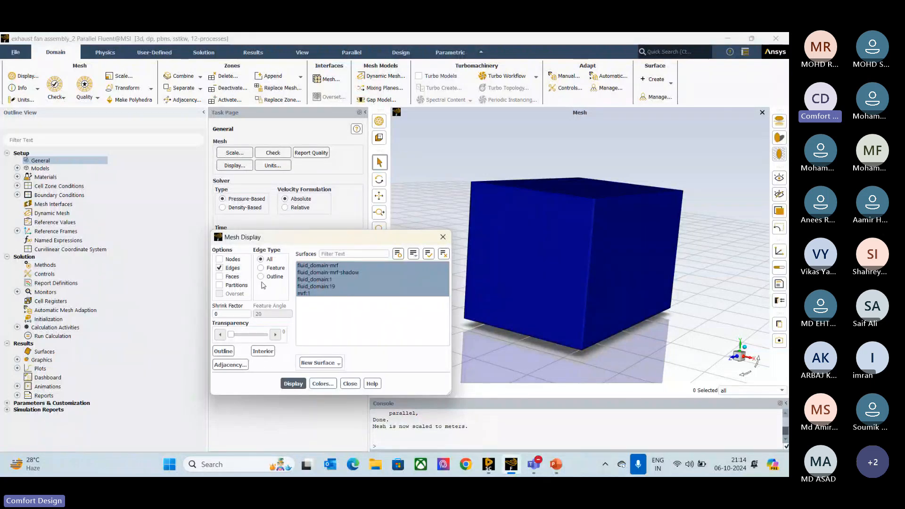
{"action": "left_click", "coordinate": [260, 277]}
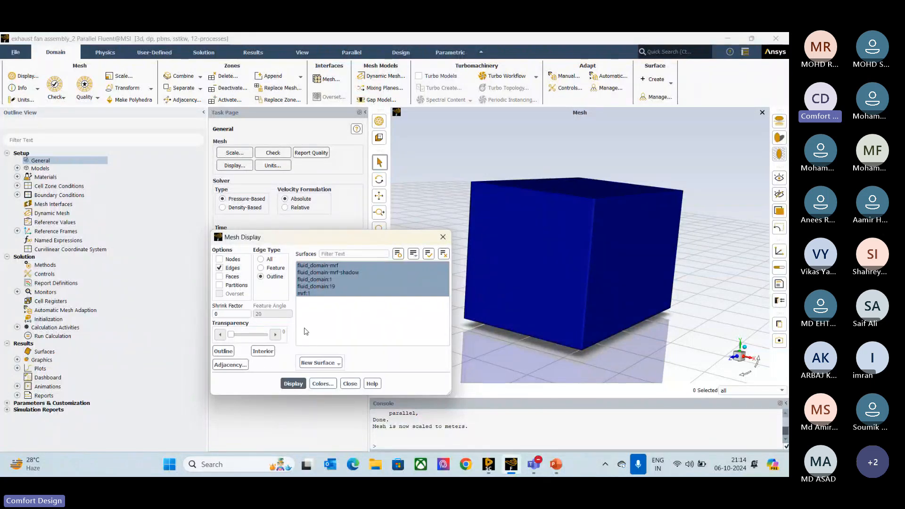
{"action": "left_click", "coordinate": [293, 384]}
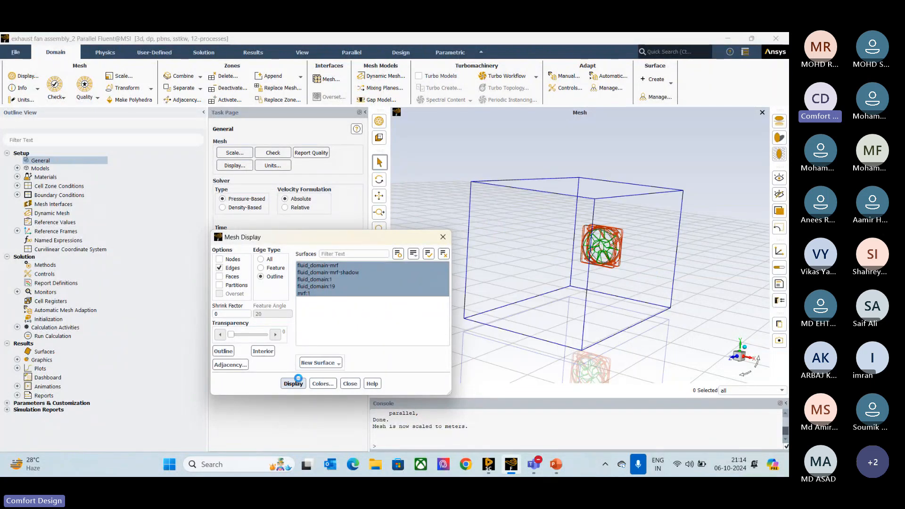
{"action": "left_click", "coordinate": [350, 384]}
{"action": "mouse_move", "coordinate": [499, 245]}
{"action": "left_mouse_down"}
{"action": "mouse_move", "coordinate": [529, 251]}
{"action": "mouse_move", "coordinate": [583, 224]}
{"action": "mouse_move", "coordinate": [561, 250]}
{"action": "mouse_move", "coordinate": [474, 272]}
{"action": "mouse_move", "coordinate": [522, 259]}
{"action": "mouse_move", "coordinate": [504, 260]}
{"action": "left_mouse_up"}
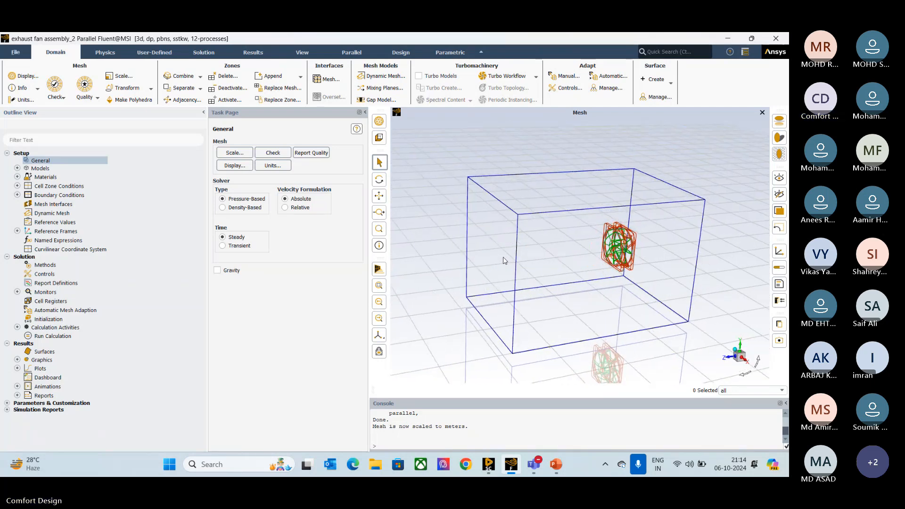
Review the Energy and Multiphase model settings without enabling either model.
{"action": "left_click", "coordinate": [17, 169]}
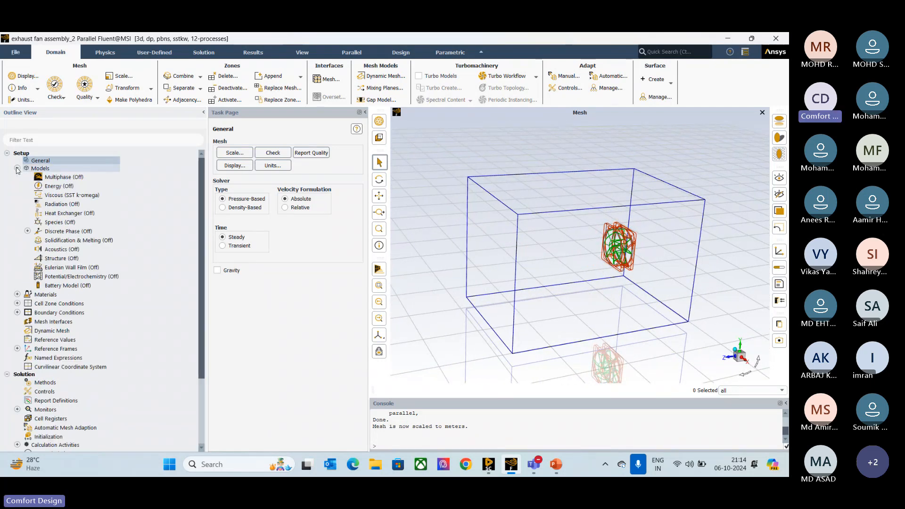
{"action": "double_click", "coordinate": [81, 185]}
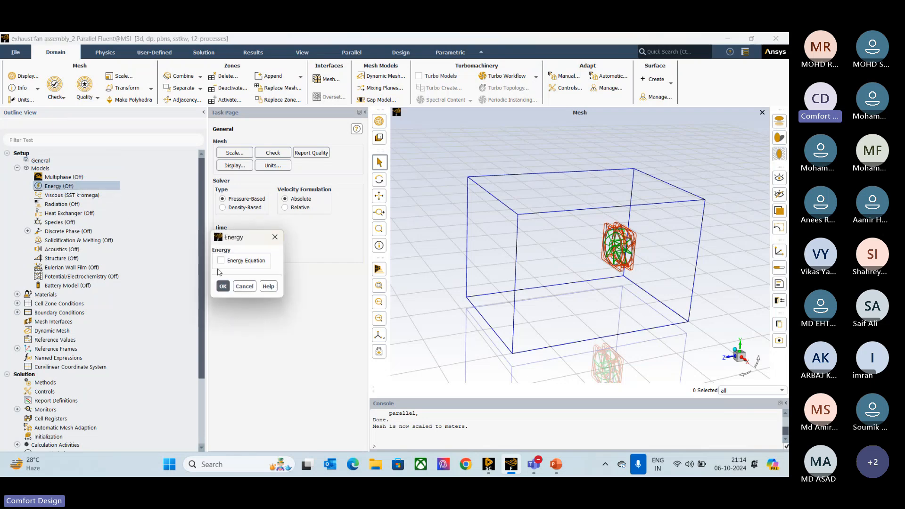
{"action": "left_click", "coordinate": [243, 286]}
{"action": "double_click", "coordinate": [67, 177]}
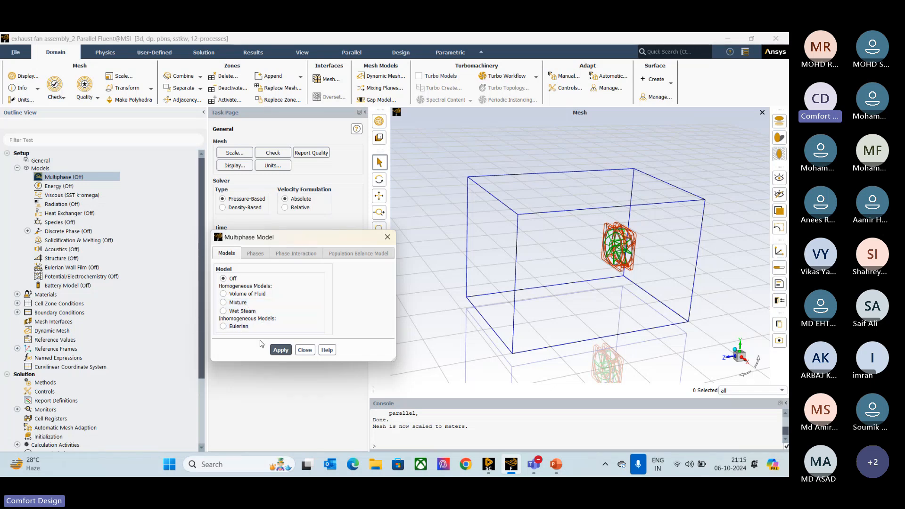
{"action": "left_click", "coordinate": [304, 351]}
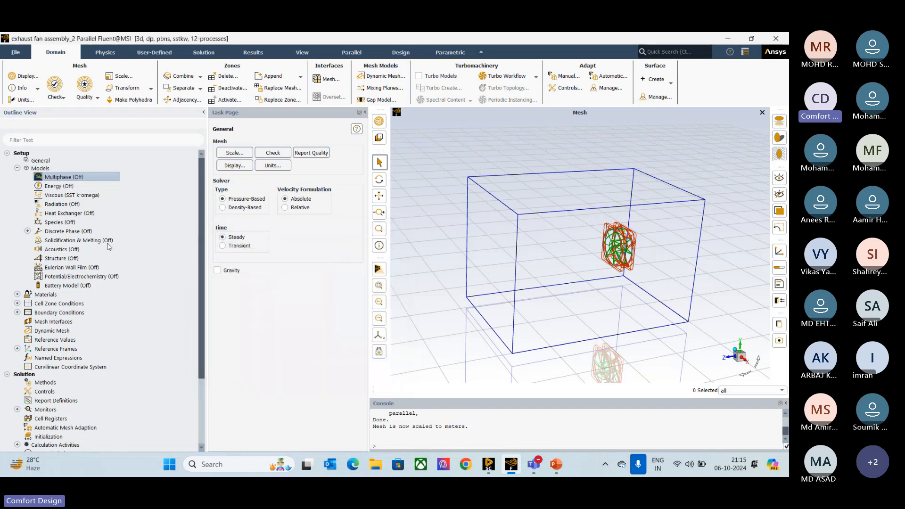
Open the viscous model settings, examine the k-epsilon (2 eqn) options and reselect k-omega (2 eqn) with SST.
{"action": "double_click", "coordinate": [84, 195]}
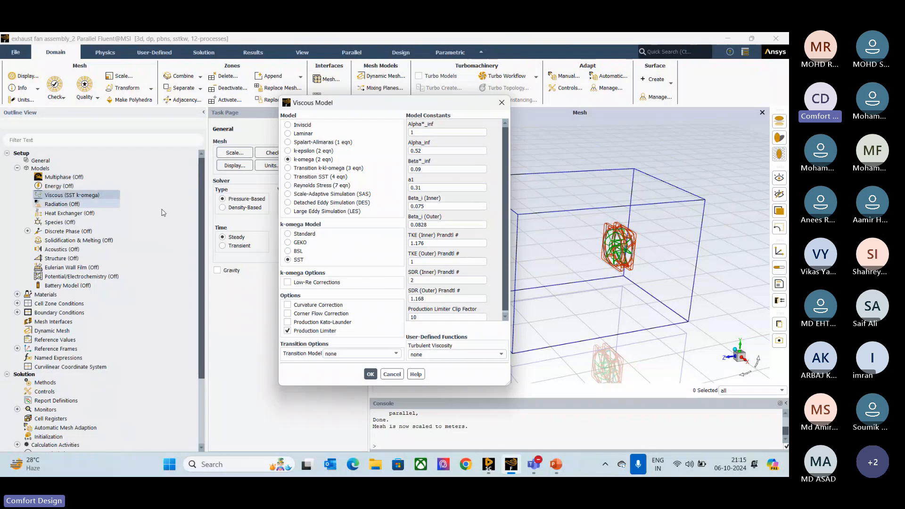
{"action": "left_click", "coordinate": [326, 151]}
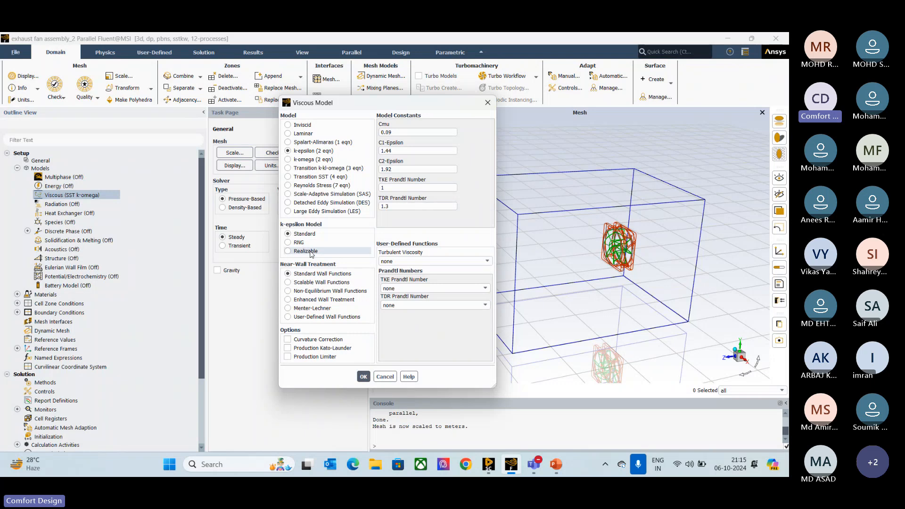
{"action": "left_click", "coordinate": [313, 159]}
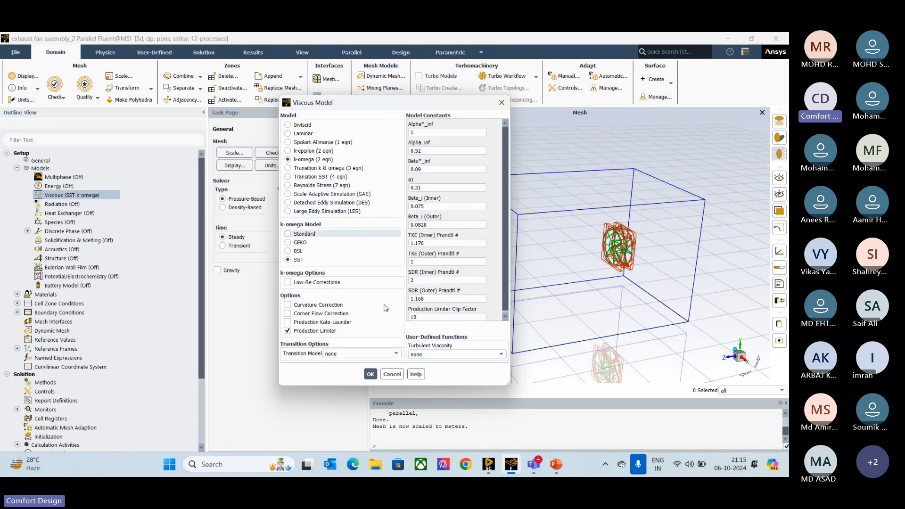
Switch to the Teams meeting, admit the participant waiting in the lobby and return to Fluent's viscous model settings.
{"action": "mouse_move", "coordinate": [536, 469]}
{"action": "left_click", "coordinate": [532, 394]}
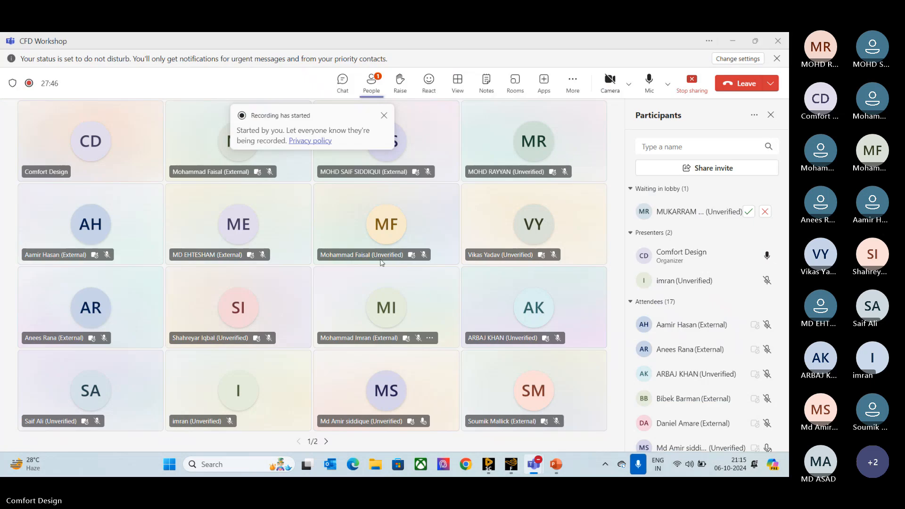
{"action": "left_click", "coordinate": [748, 211]}
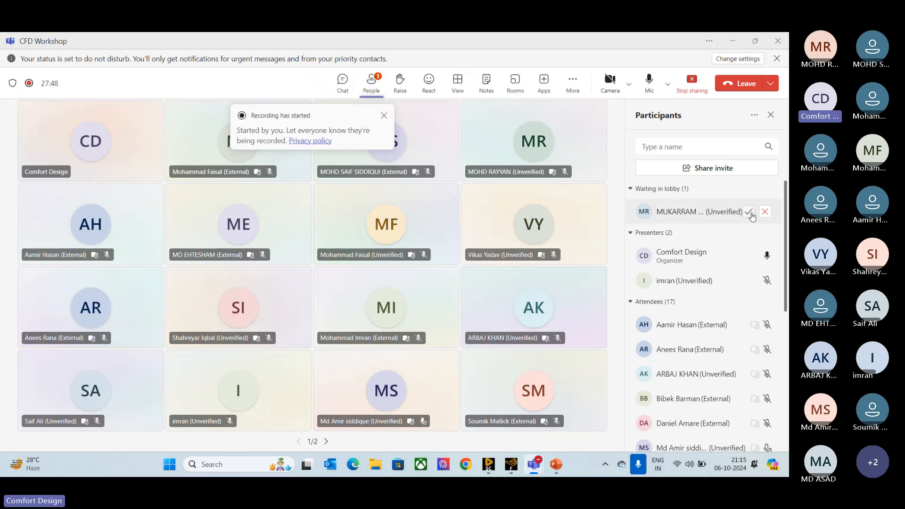
{"action": "left_click", "coordinate": [512, 467]}
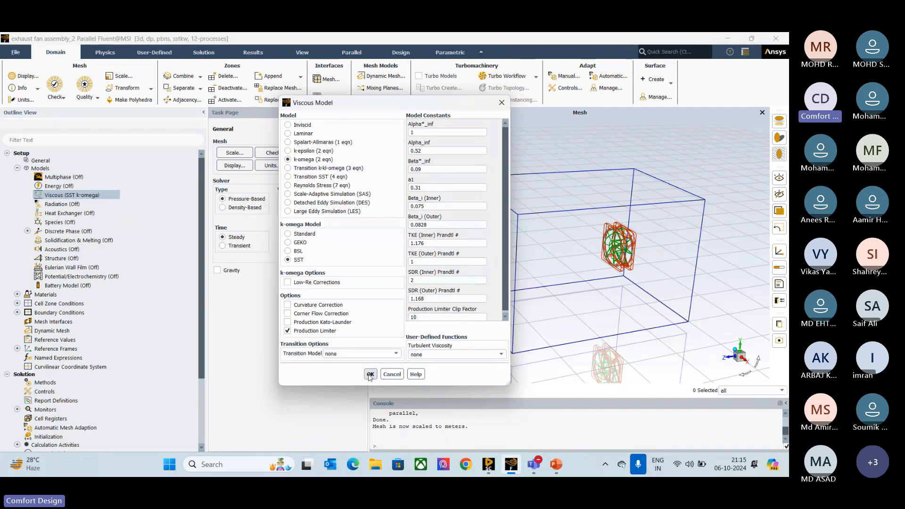
Apply the k-omega (2 eqn) SST viscous model and expand the Discrete Phase model entry.
{"action": "left_click", "coordinate": [370, 375]}
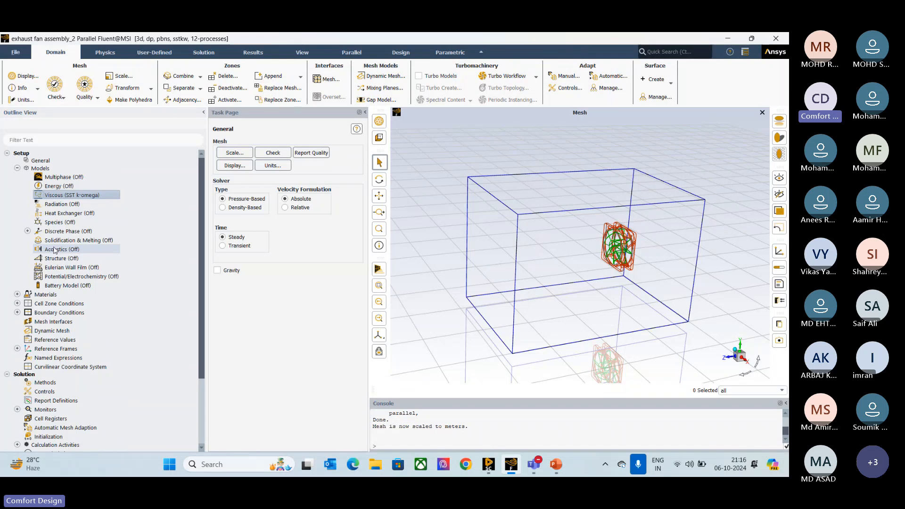
{"action": "left_click", "coordinate": [27, 231]}
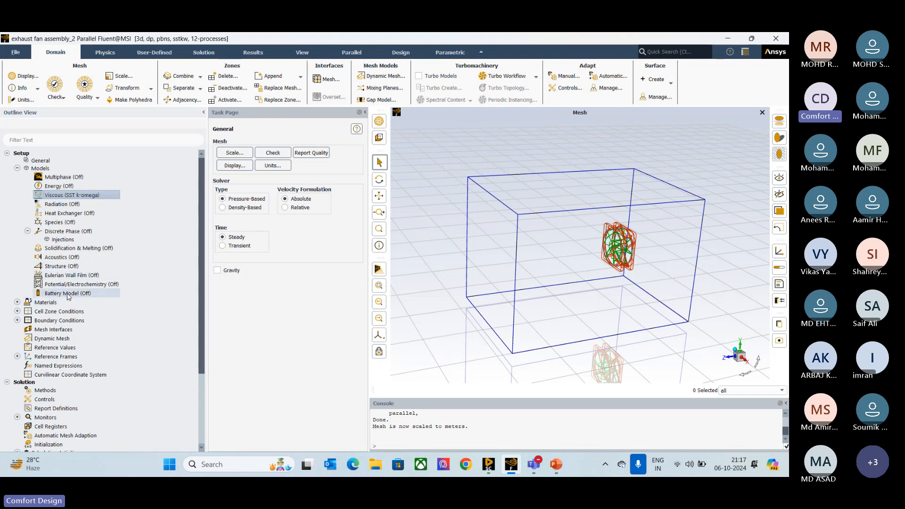
Enable the battery model to review its model options, and disable it again.
{"action": "double_click", "coordinate": [68, 293]}
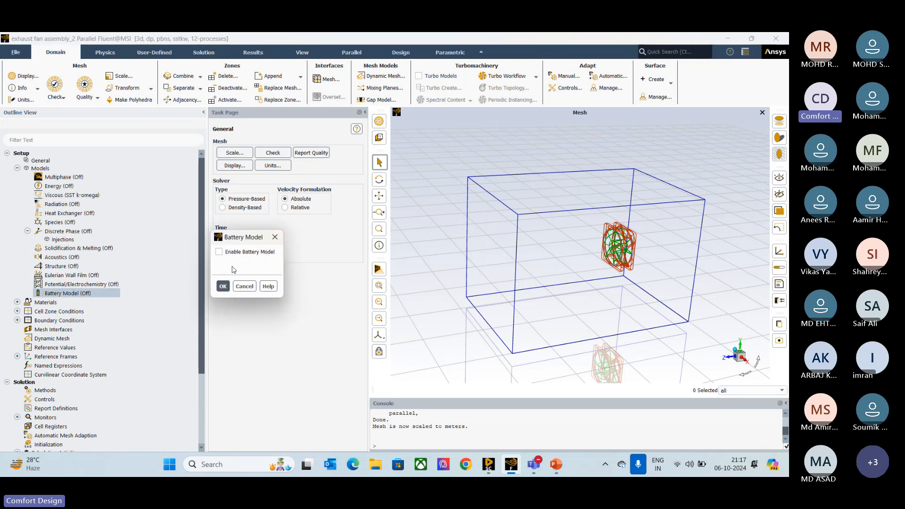
{"action": "left_click", "coordinate": [219, 252]}
{"action": "left_click", "coordinate": [223, 286]}
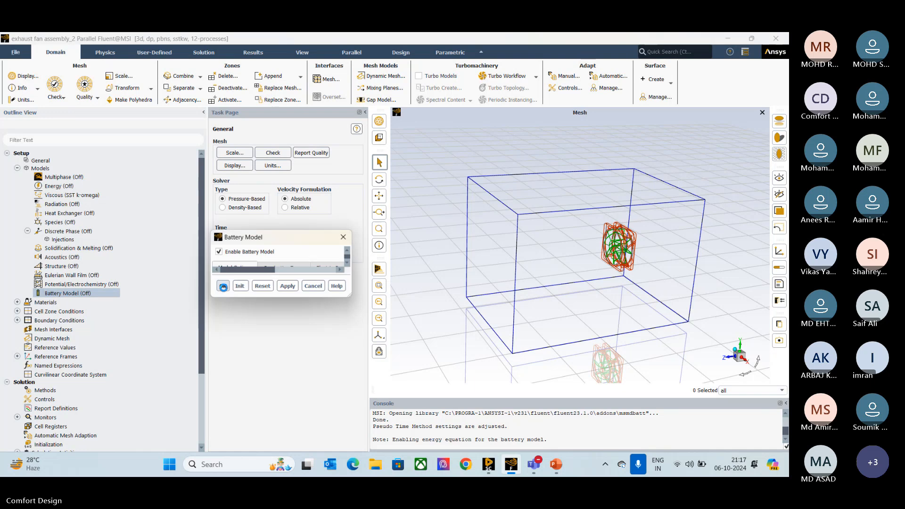
{"action": "left_click", "coordinate": [455, 258]}
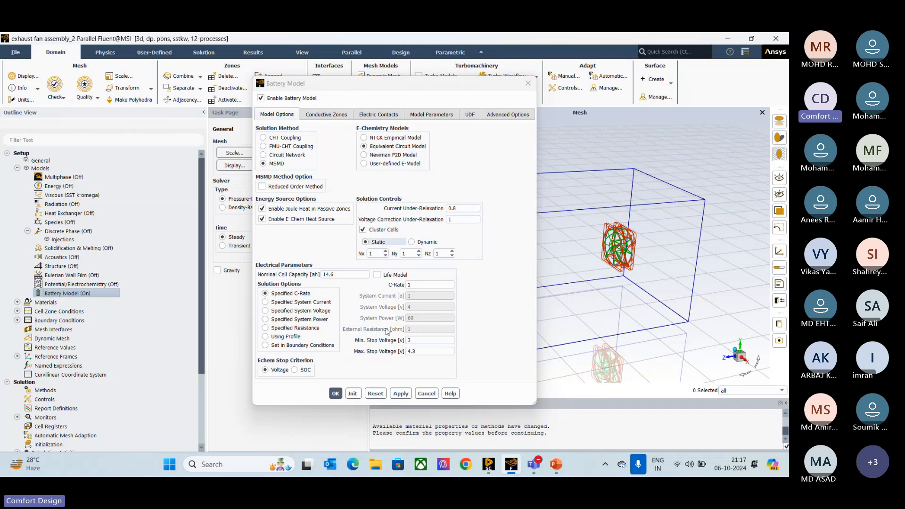
{"action": "left_click", "coordinate": [262, 98]}
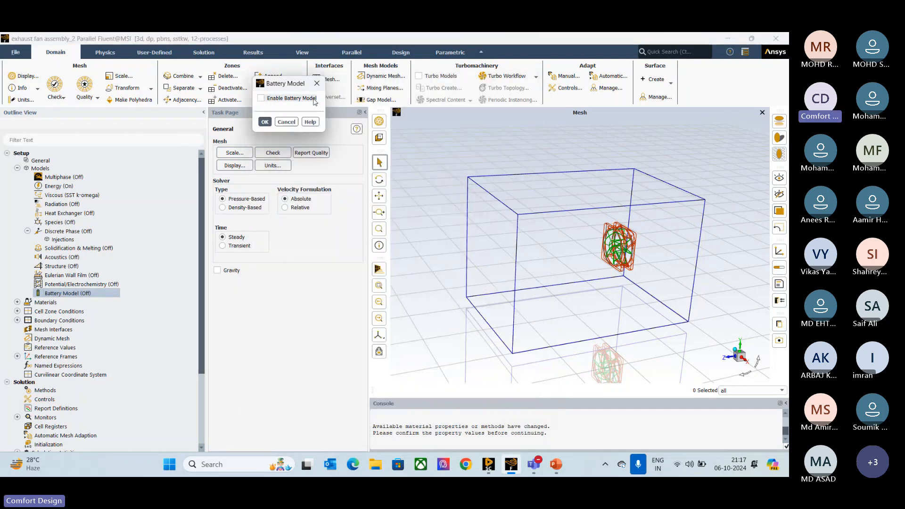
{"action": "left_click", "coordinate": [317, 83]}
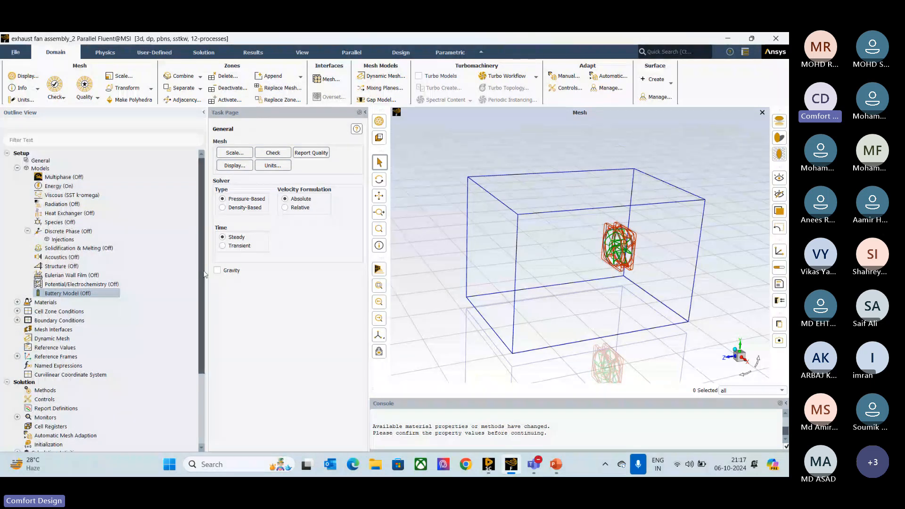
Collapse the models list and open the material properties of air for review.
{"action": "left_click", "coordinate": [17, 169]}
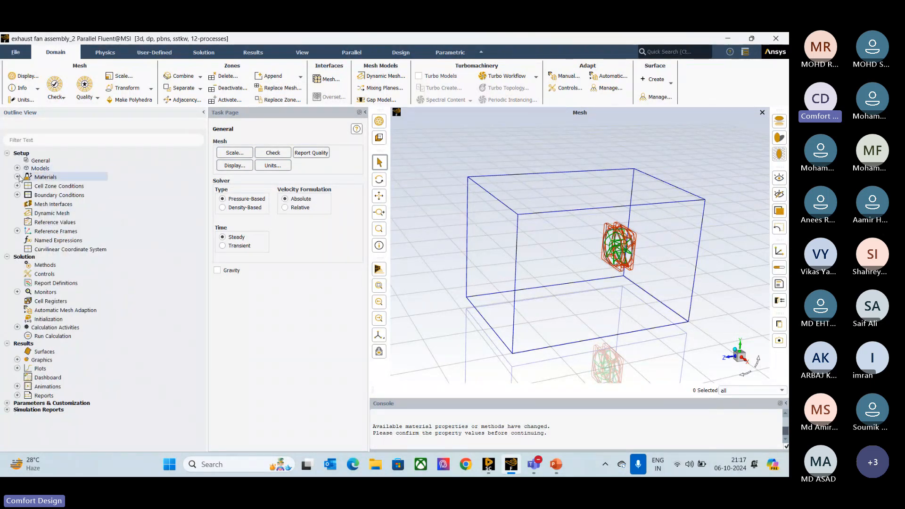
{"action": "left_click", "coordinate": [16, 178]}
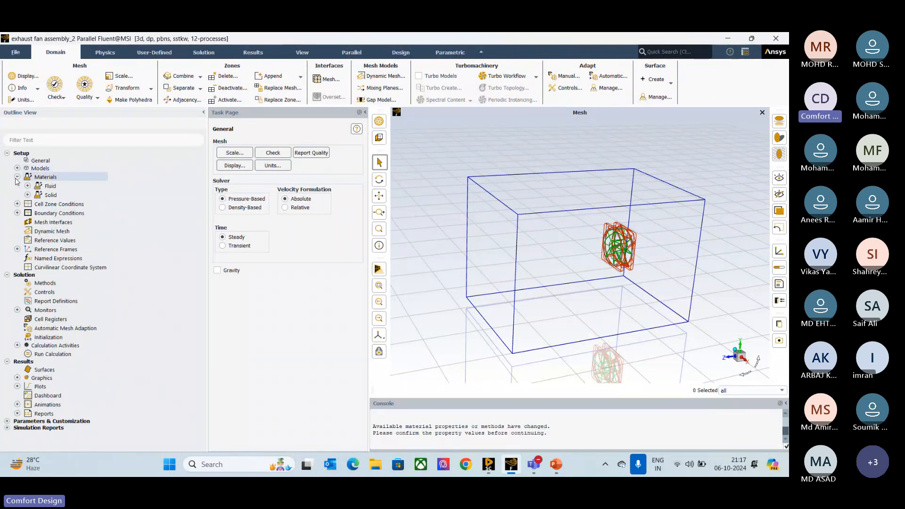
{"action": "double_click", "coordinate": [44, 178]}
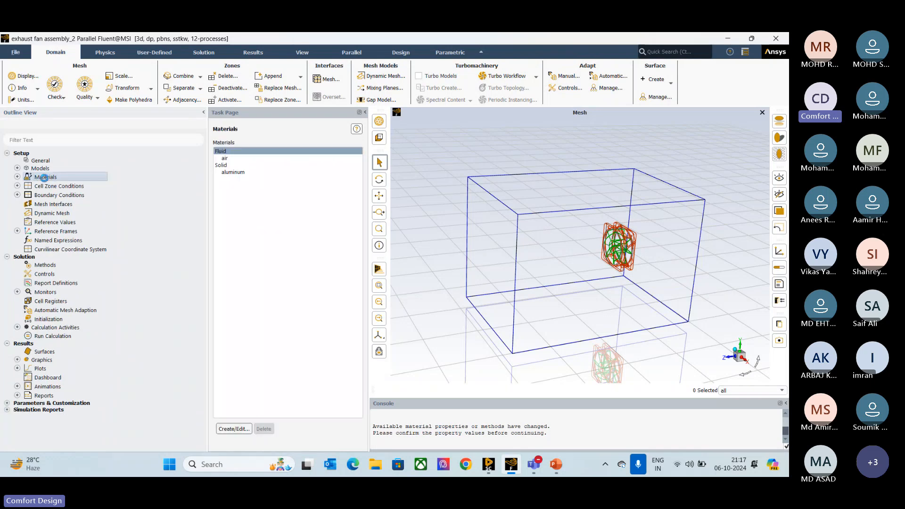
{"action": "left_click", "coordinate": [234, 429]}
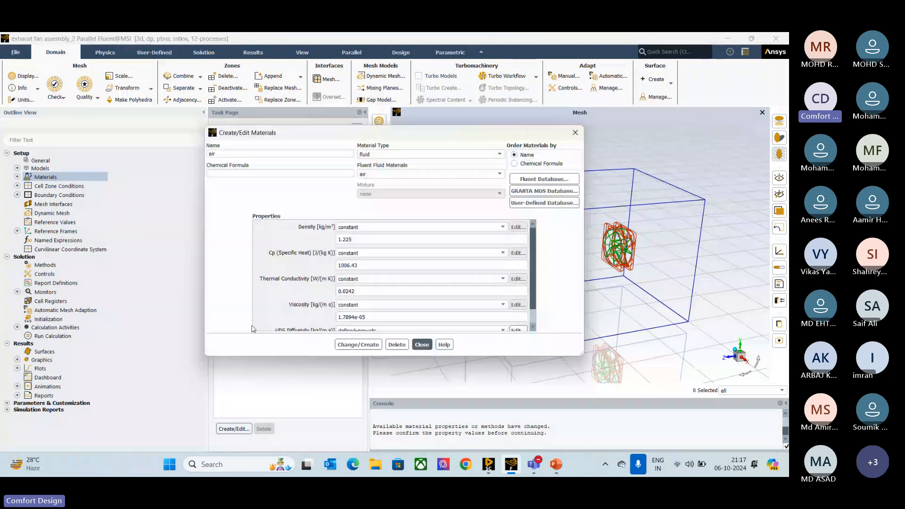
Browse the fluid materials in the Fluent database from the start of the list to the water entries.
{"action": "left_click", "coordinate": [543, 180]}
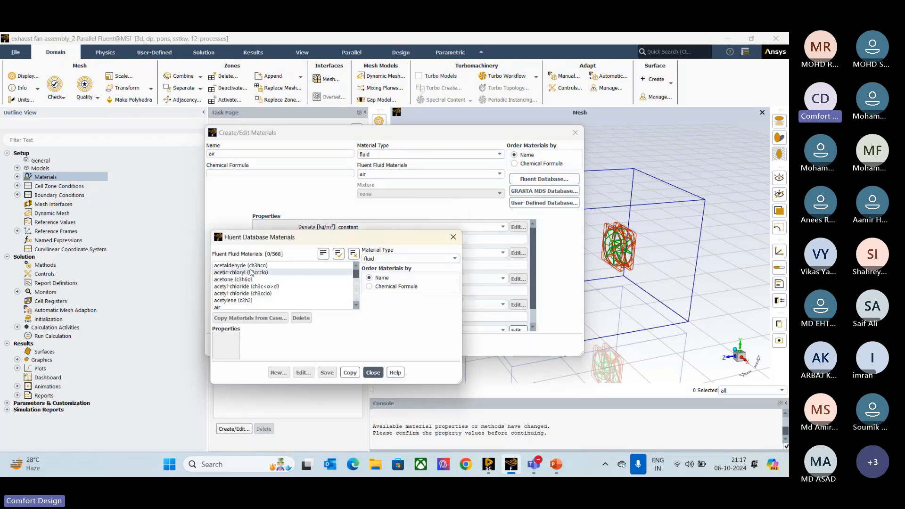
{"action": "scroll", "coordinate": [252, 273], "scroll_direction": "down", "scroll_amount": 2}
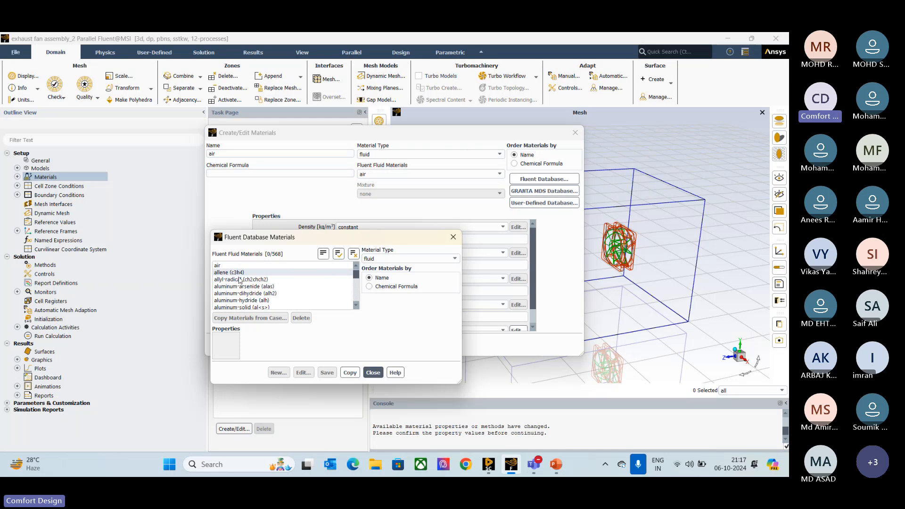
{"action": "scroll", "coordinate": [238, 271], "scroll_direction": "down", "scroll_amount": 2}
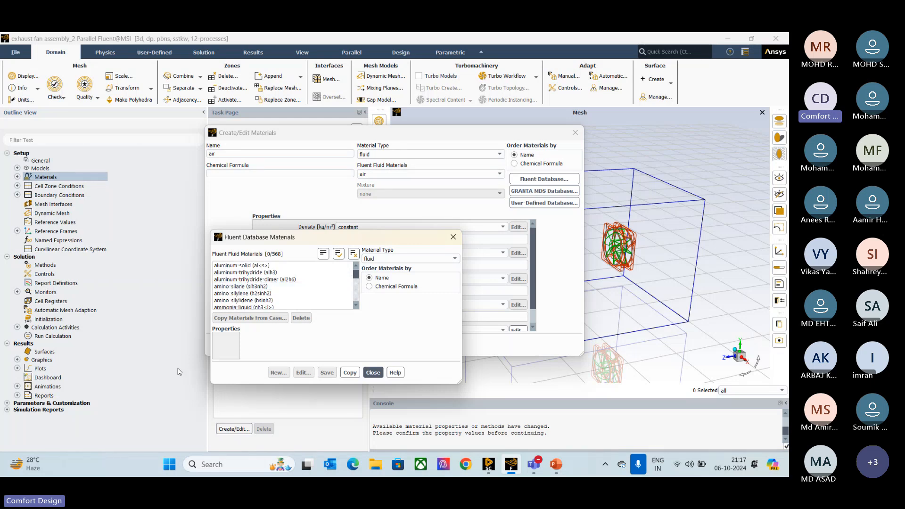
{"action": "scroll", "coordinate": [252, 302], "scroll_direction": "down", "scroll_amount": 2}
{"action": "scroll", "coordinate": [253, 274], "scroll_direction": "down", "scroll_amount": 1}
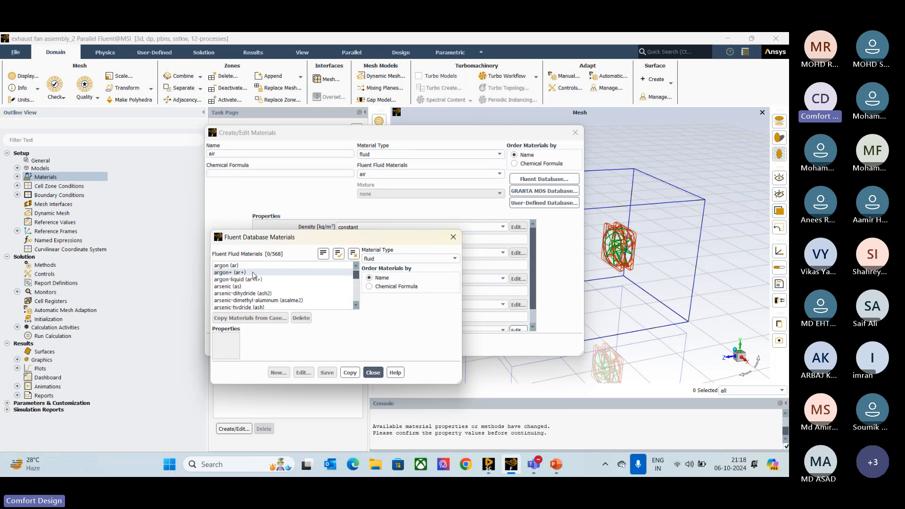
{"action": "scroll", "coordinate": [253, 274], "scroll_direction": "down", "scroll_amount": 2}
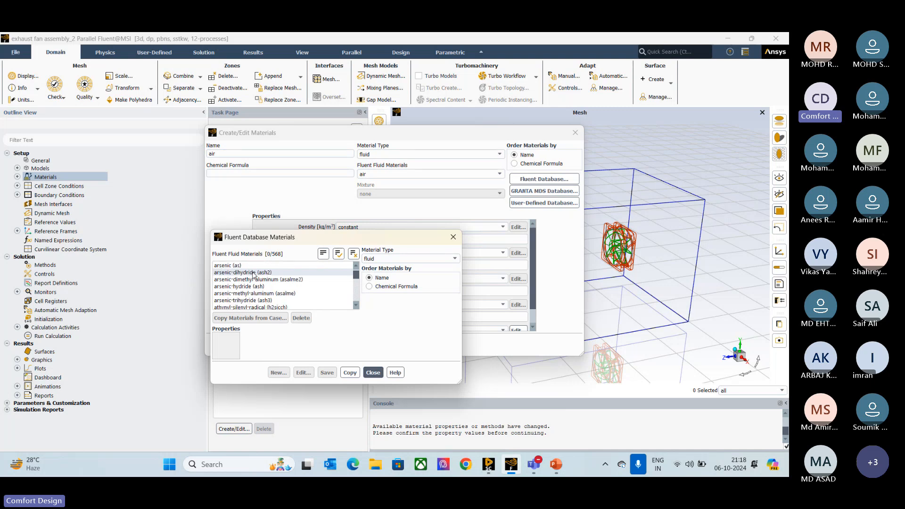
{"action": "scroll", "coordinate": [254, 274], "scroll_direction": "down", "scroll_amount": 2}
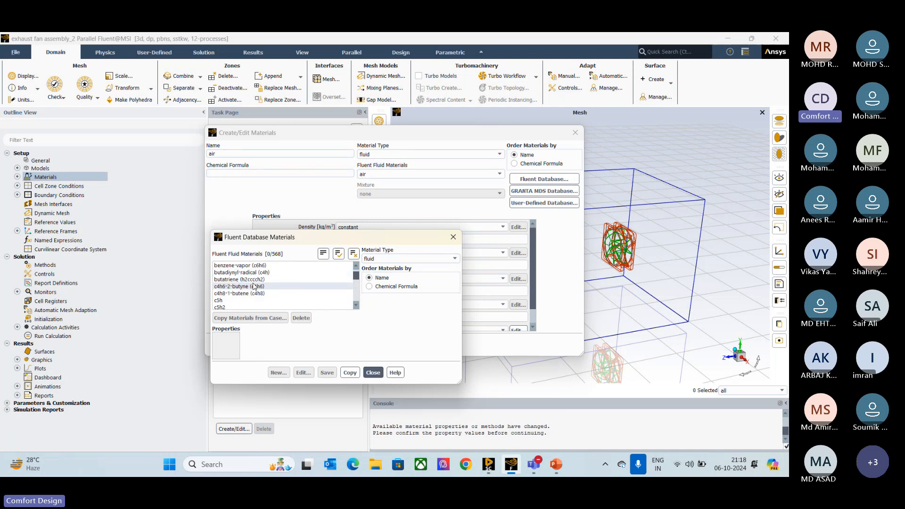
{"action": "scroll", "coordinate": [253, 285], "scroll_direction": "down", "scroll_amount": 2}
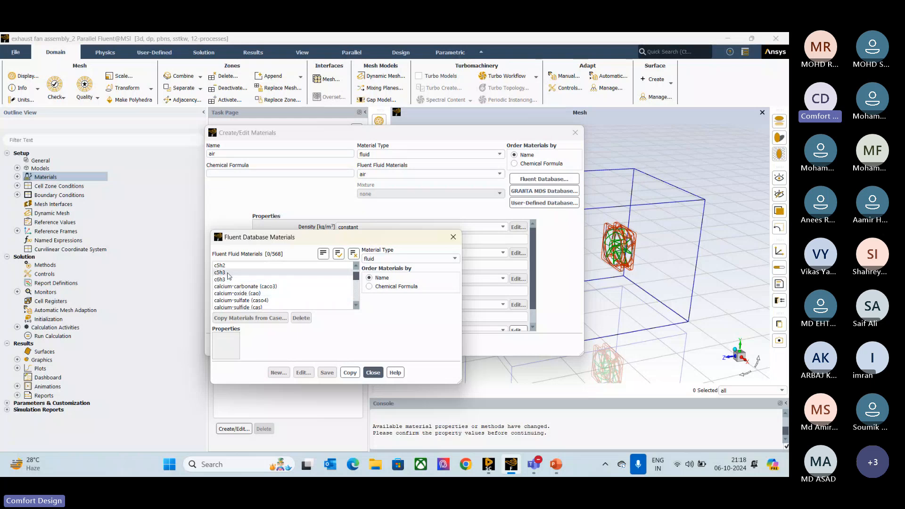
{"action": "scroll", "coordinate": [228, 277], "scroll_direction": "down", "scroll_amount": 4}
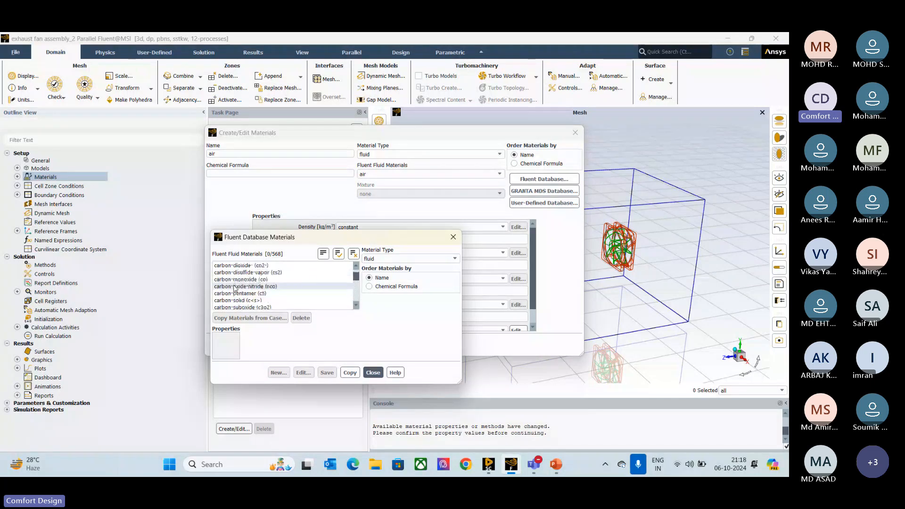
{"action": "scroll", "coordinate": [252, 278], "scroll_direction": "down", "scroll_amount": 3}
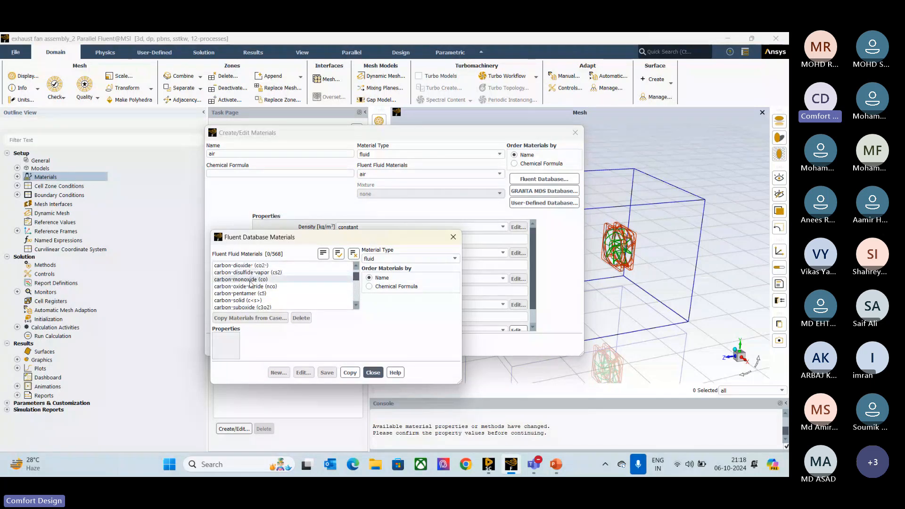
{"action": "scroll", "coordinate": [250, 285], "scroll_direction": "down", "scroll_amount": 2}
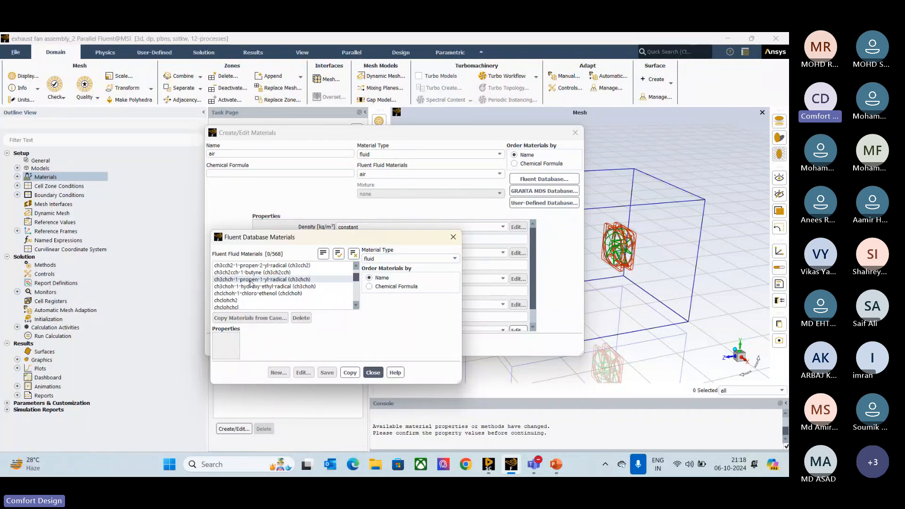
{"action": "scroll", "coordinate": [250, 283], "scroll_direction": "down", "scroll_amount": 3}
{"action": "scroll", "coordinate": [255, 285], "scroll_direction": "down", "scroll_amount": 8}
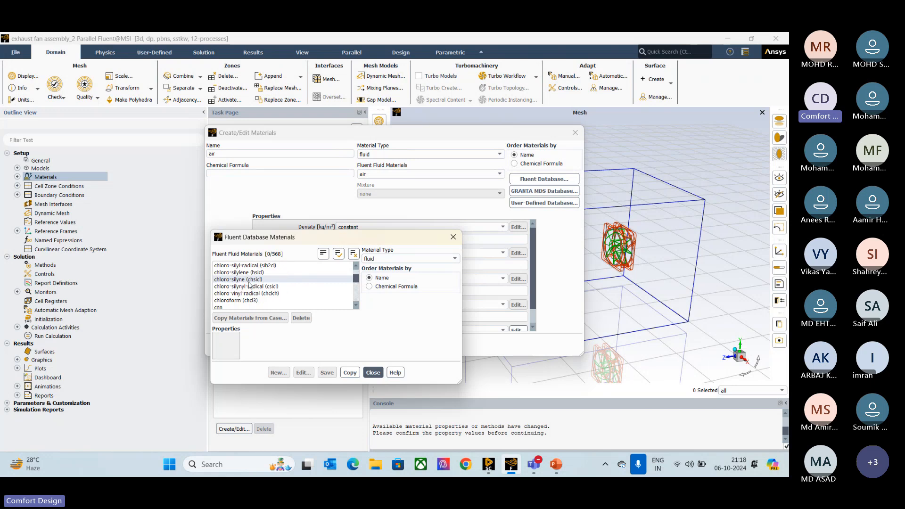
{"action": "scroll", "coordinate": [271, 290], "scroll_direction": "down", "scroll_amount": 20}
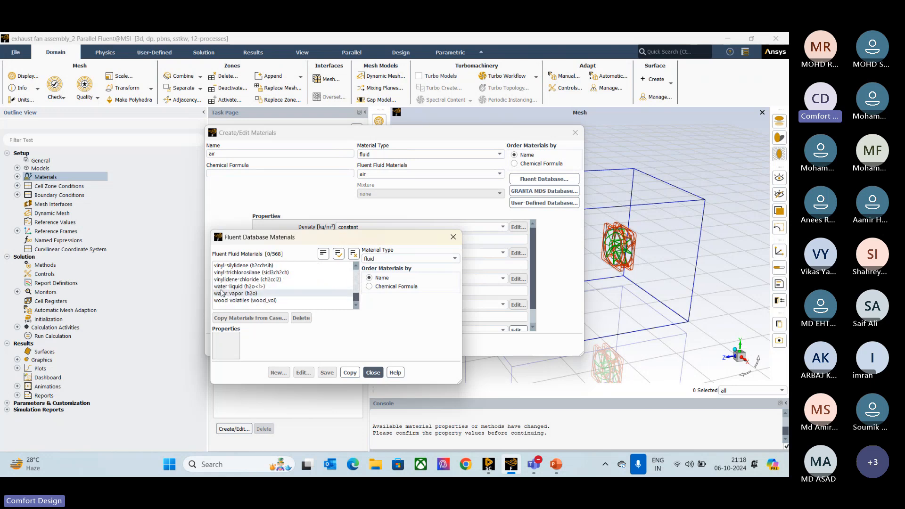
Review the solid materials in the Fluent database and close the material dialogs without copying any material.
{"action": "left_click", "coordinate": [386, 258]}
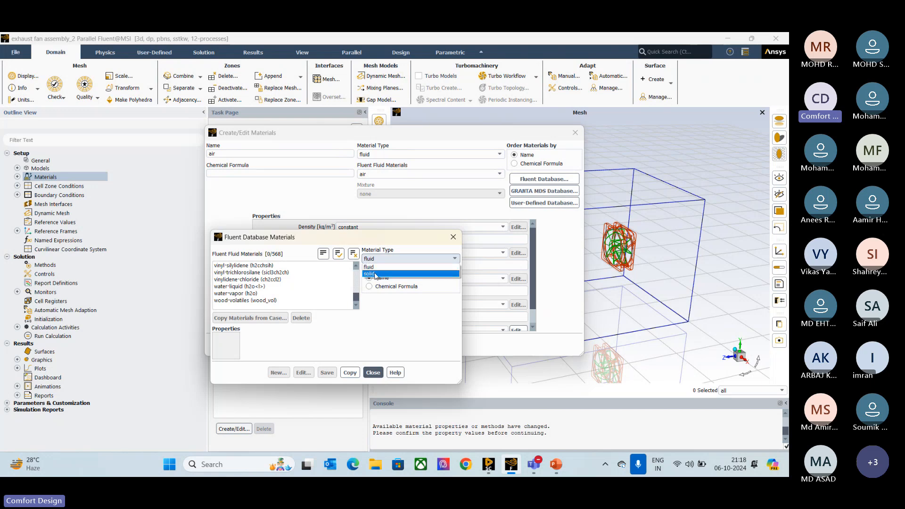
{"action": "left_click", "coordinate": [376, 274]}
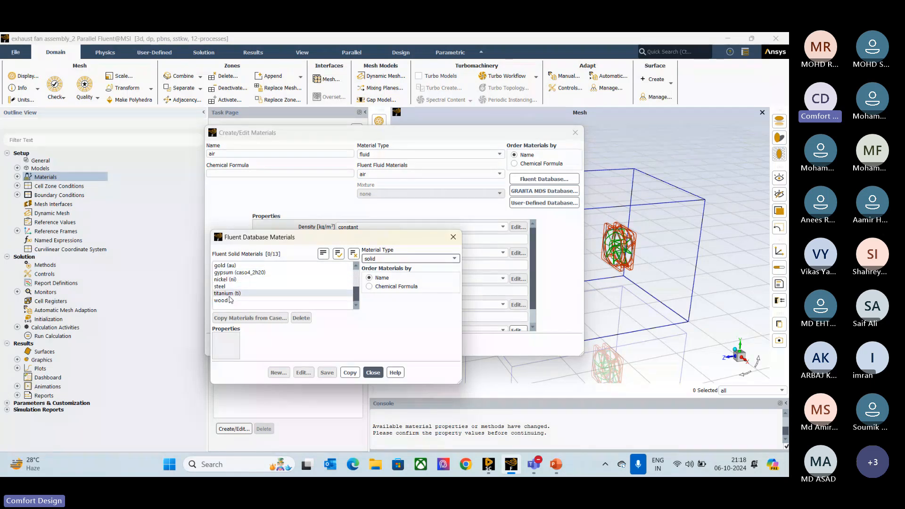
{"action": "scroll", "coordinate": [233, 278], "scroll_direction": "up", "scroll_amount": 3}
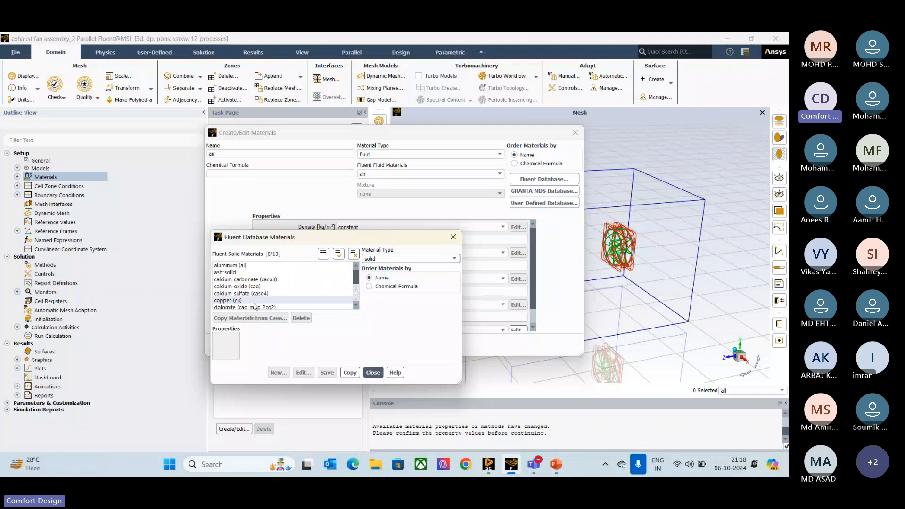
{"action": "left_click", "coordinate": [373, 372]}
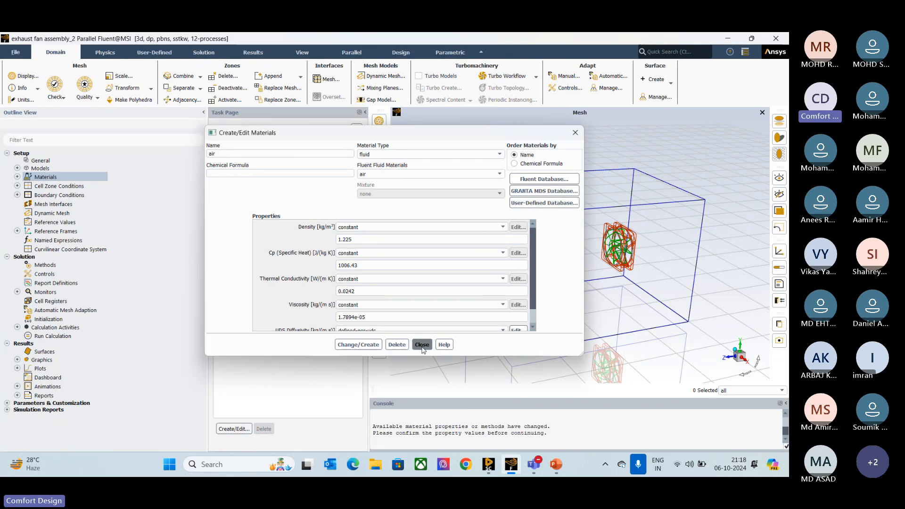
{"action": "left_click", "coordinate": [422, 346]}
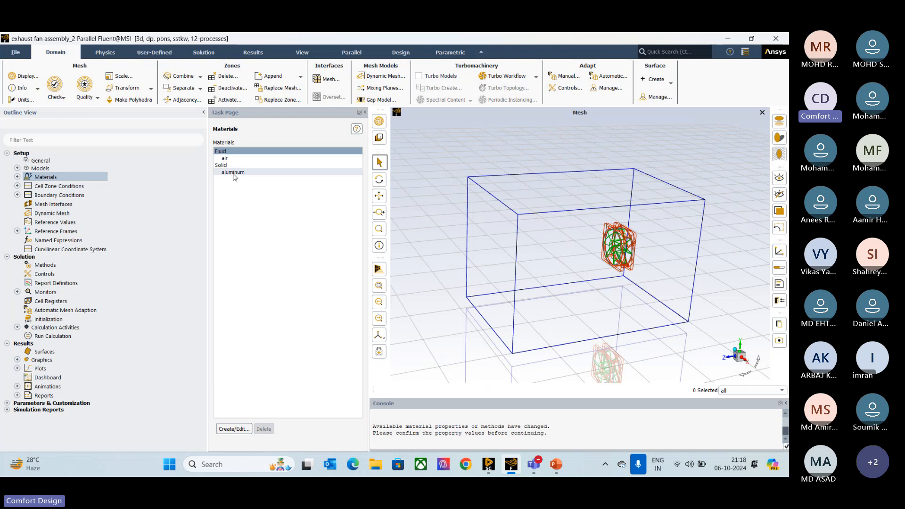
List the fluid zones under the cell zone conditions.
{"action": "left_click", "coordinate": [17, 186]}
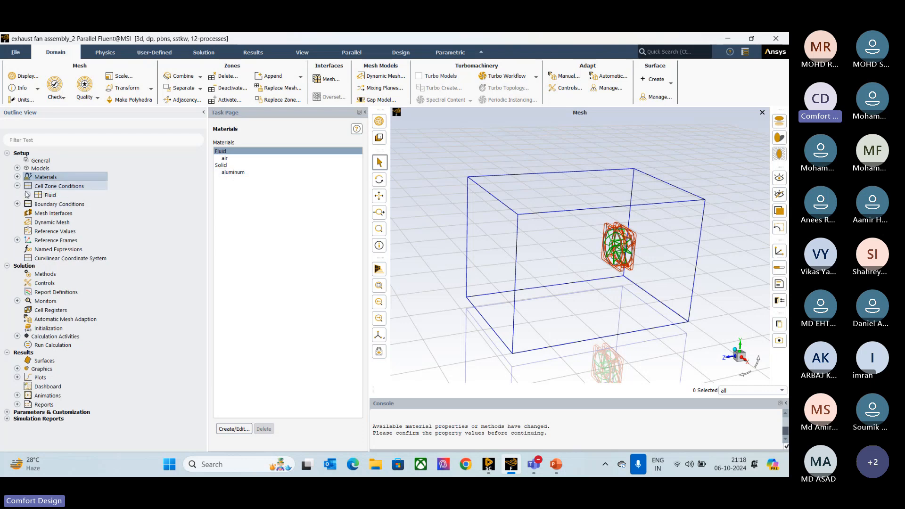
{"action": "left_click", "coordinate": [27, 195]}
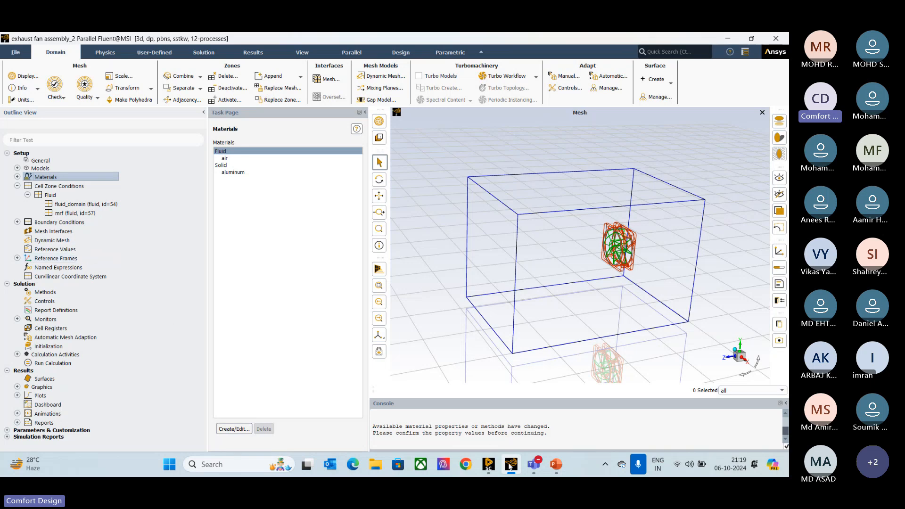
Switch to the Teams CFD Workshop meeting, admit the participant waiting in the lobby and return to Fluent.
{"action": "left_click", "coordinate": [533, 467]}
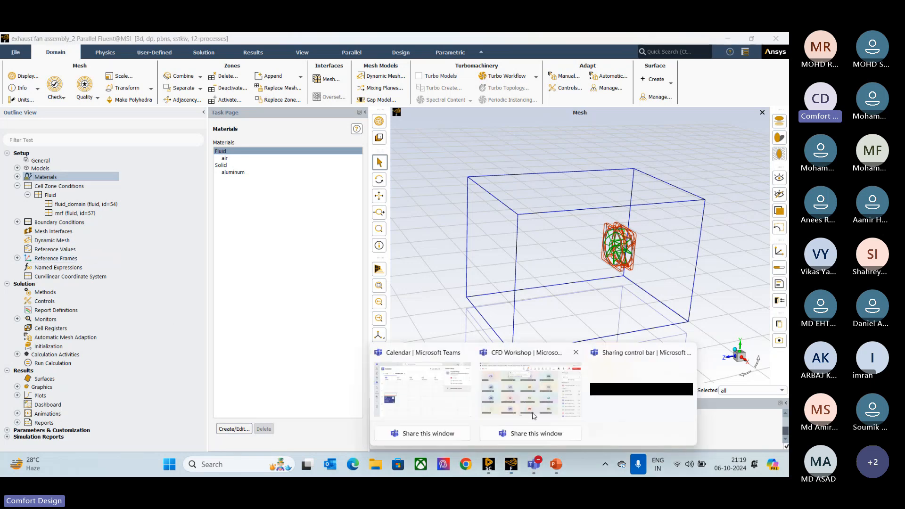
{"action": "left_click", "coordinate": [531, 384]}
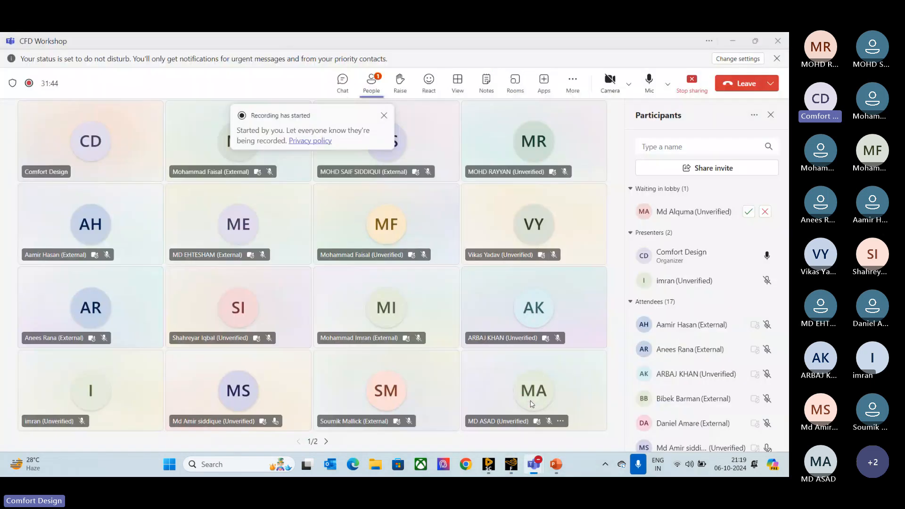
{"action": "left_click", "coordinate": [747, 212]}
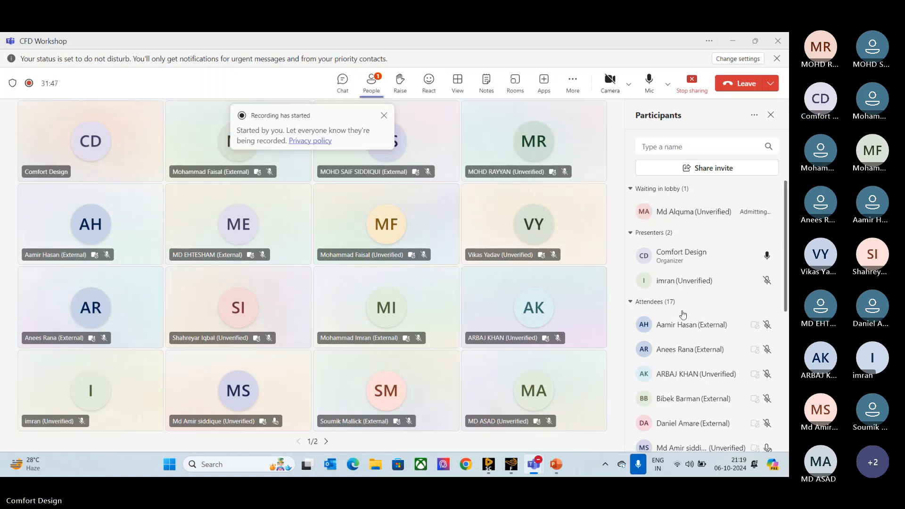
{"action": "left_click", "coordinate": [510, 467]}
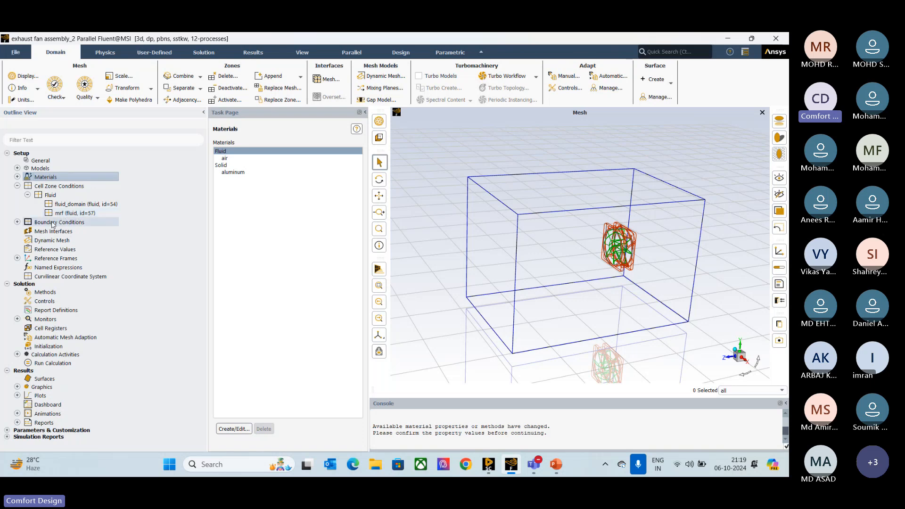
List the internal and wall zones under the boundary conditions alongside the fluid cell zones.
{"action": "left_click", "coordinate": [16, 186]}
{"action": "left_click", "coordinate": [18, 195]}
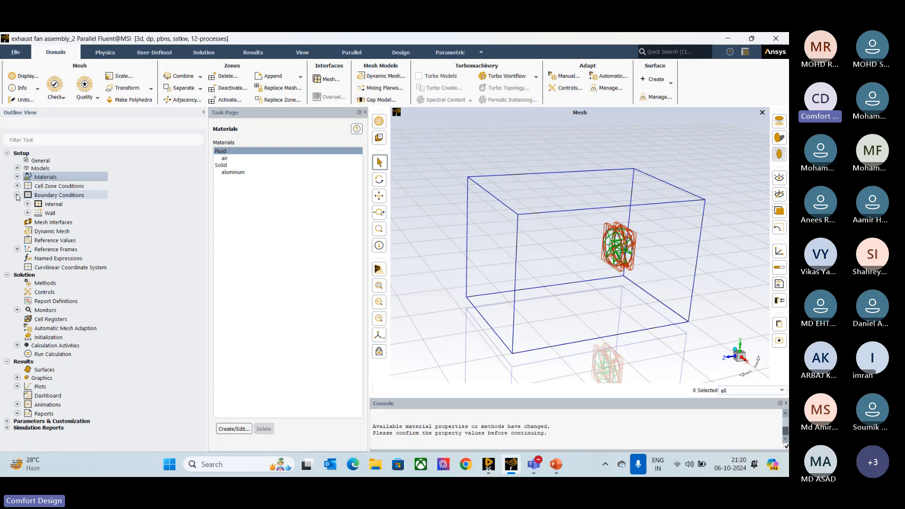
{"action": "left_click", "coordinate": [27, 204]}
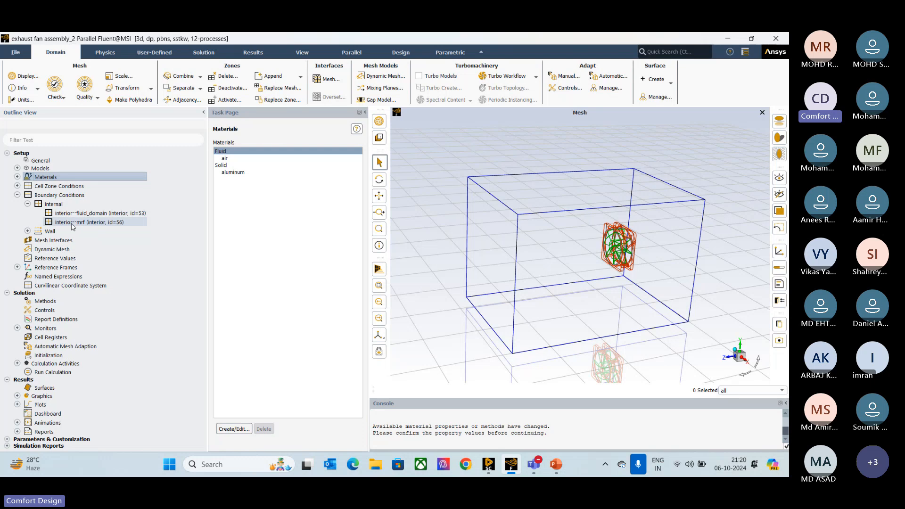
{"action": "left_click", "coordinate": [27, 231]}
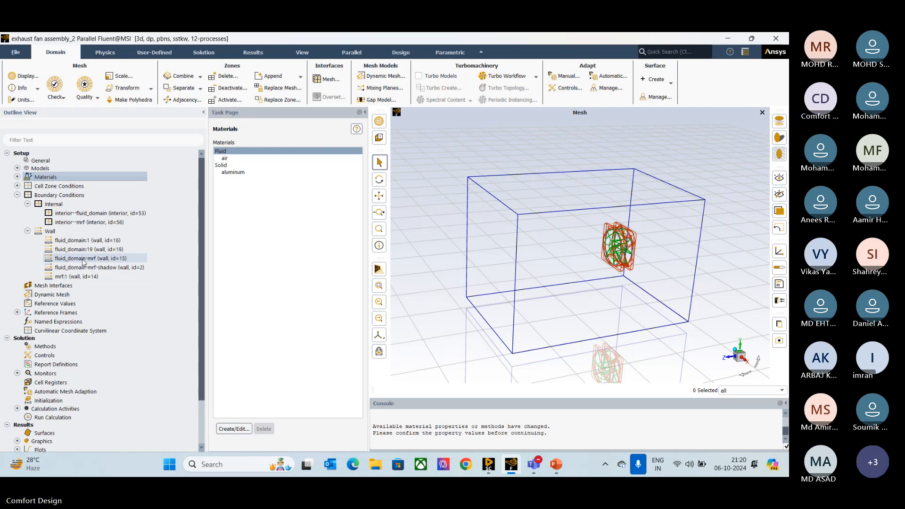
{"action": "left_click", "coordinate": [17, 185]}
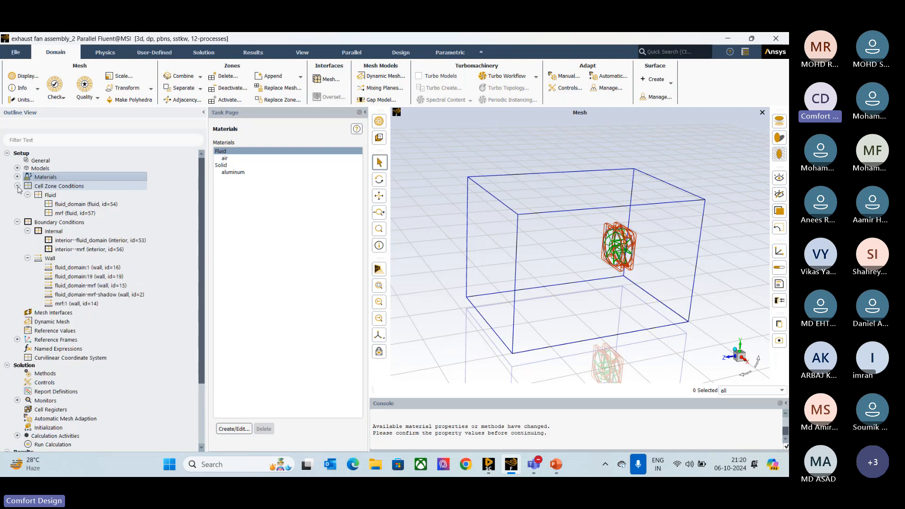
Display only the fluid_domain-mrf wall in the graphics window and examine its cylindrical shape.
{"action": "right_click", "coordinate": [81, 288]}
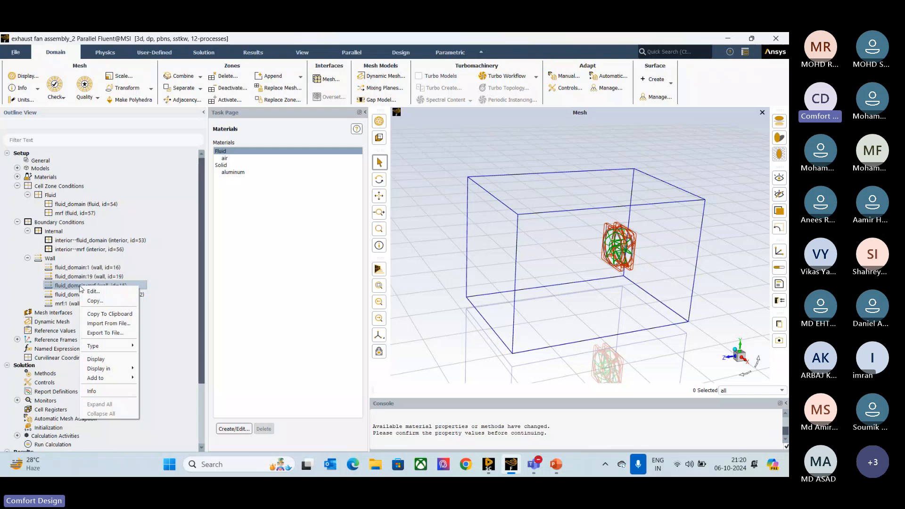
{"action": "left_click", "coordinate": [96, 359]}
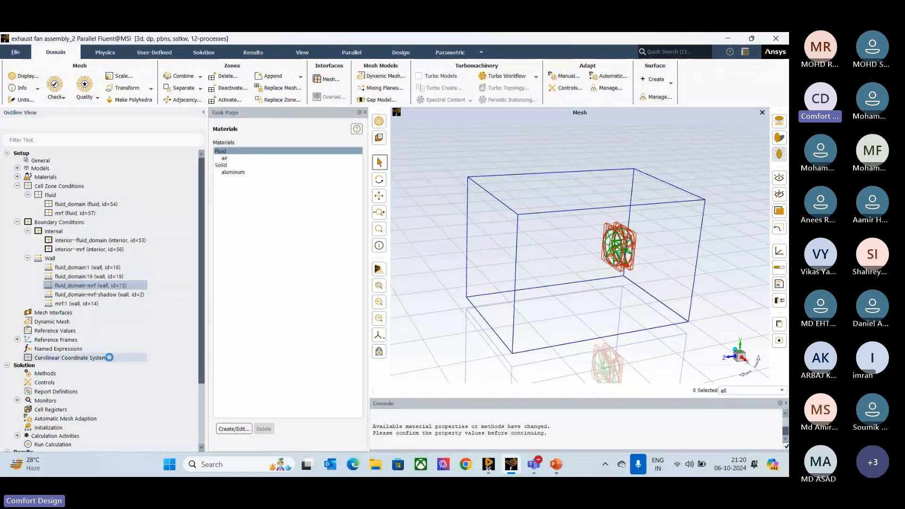
{"action": "scroll", "coordinate": [620, 247], "scroll_direction": "up", "scroll_amount": 3}
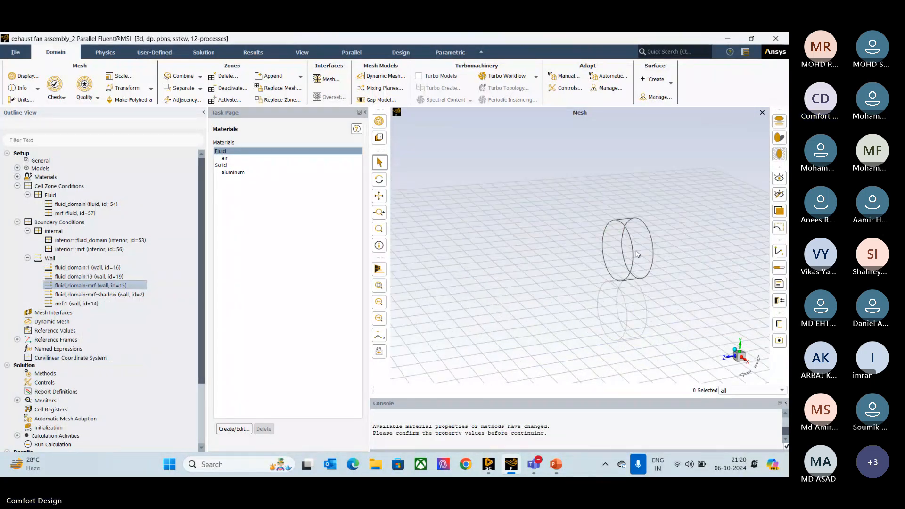
{"action": "scroll", "coordinate": [632, 246], "scroll_direction": "up", "scroll_amount": 3}
{"action": "left_click_drag", "start_coordinate": [638, 244], "coordinate": [594, 291]}
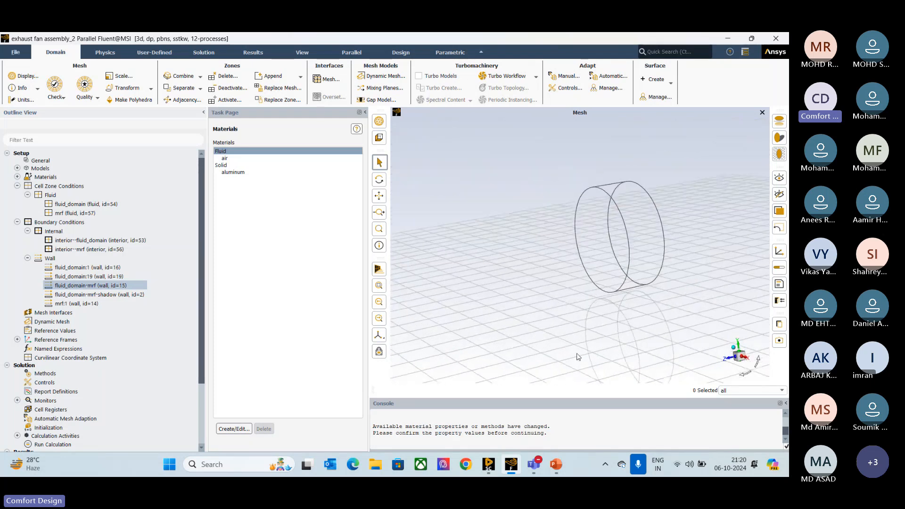
Switch to SpaceClaim, examine the MRF cylinder inside the fluid domain from several angles and return to Fluent.
{"action": "left_click", "coordinate": [488, 465]}
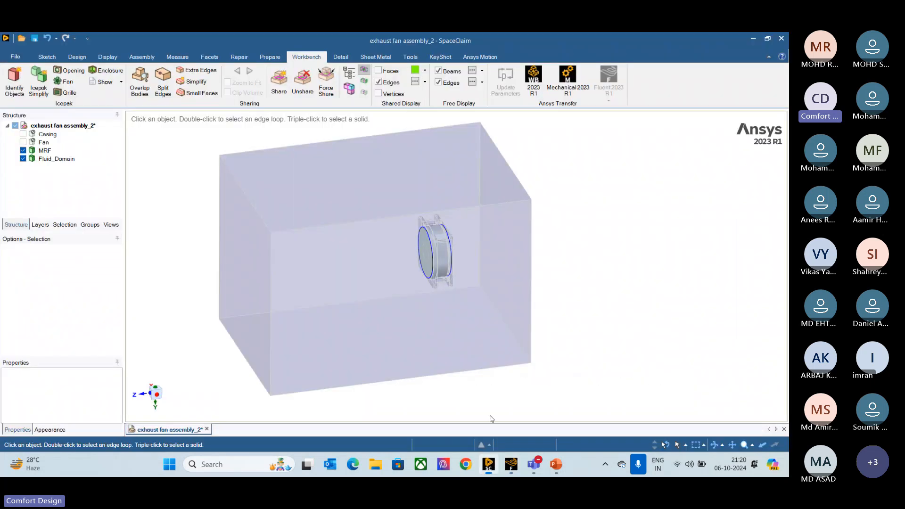
{"action": "middle_click_drag", "start_coordinate": [440, 247], "coordinate": [401, 277]}
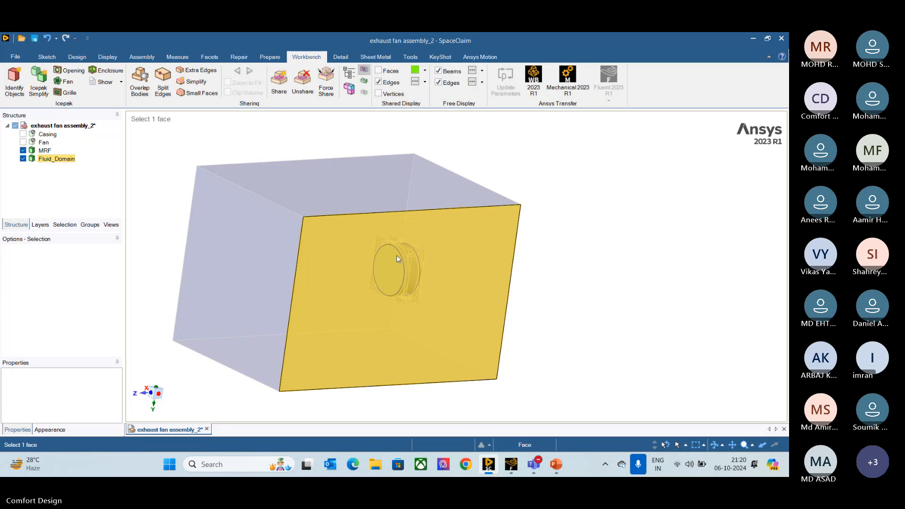
{"action": "middle_click_drag", "start_coordinate": [633, 287], "coordinate": [406, 291]}
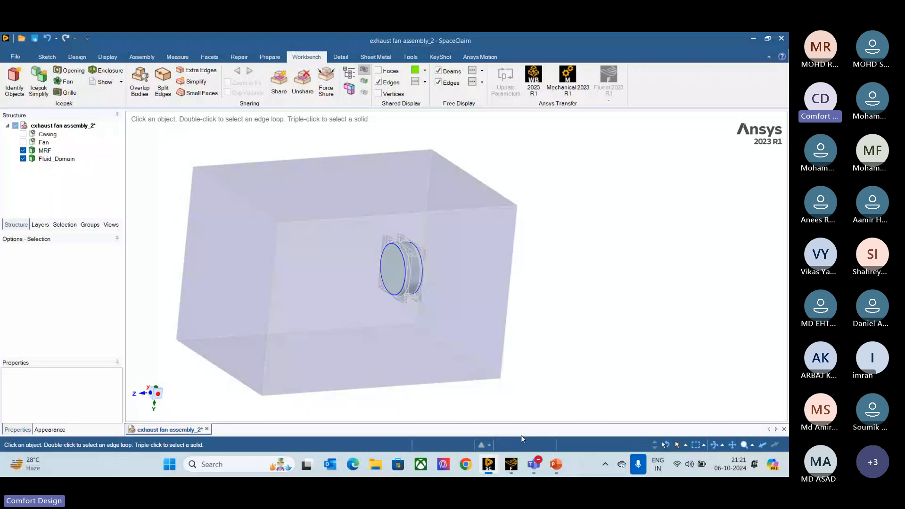
{"action": "left_click", "coordinate": [511, 465]}
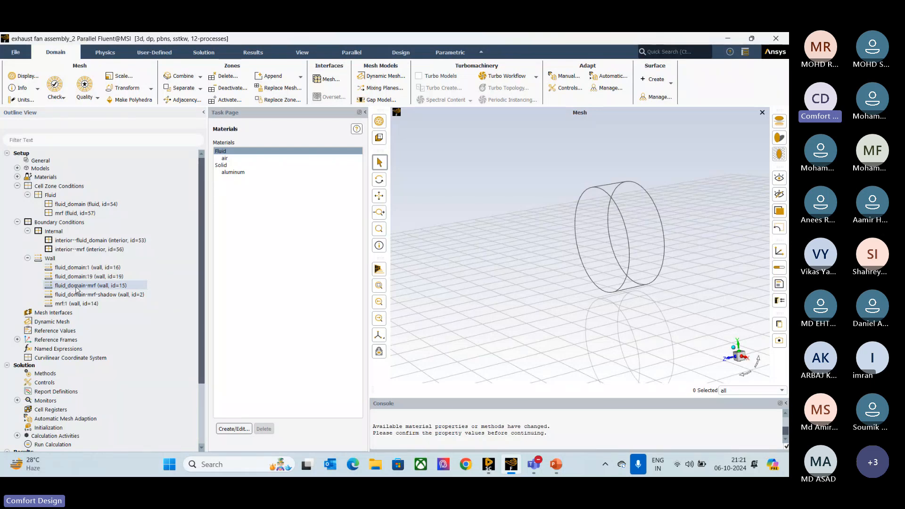
Display the mesh outline of all surfaces again and examine the fan inside the domain.
{"action": "scroll", "coordinate": [538, 194], "scroll_direction": "down", "scroll_amount": 1}
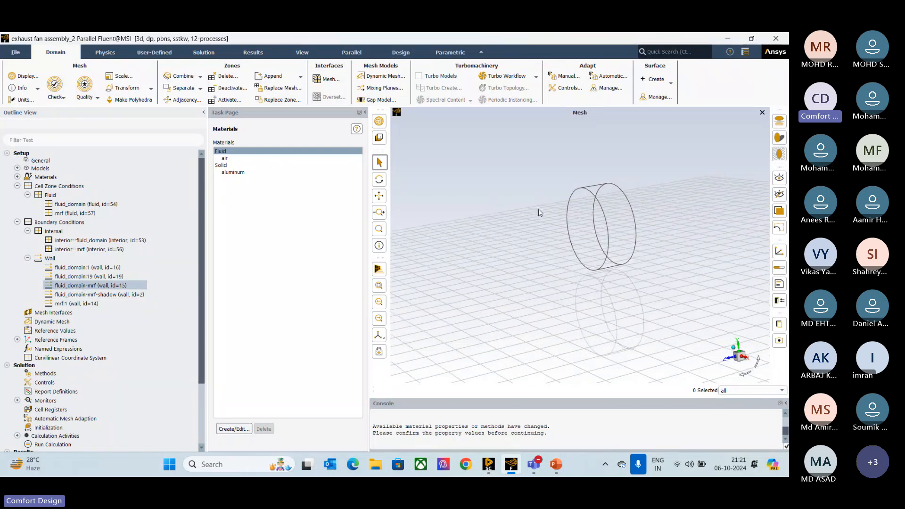
{"action": "left_click_drag", "start_coordinate": [539, 213], "coordinate": [561, 217]}
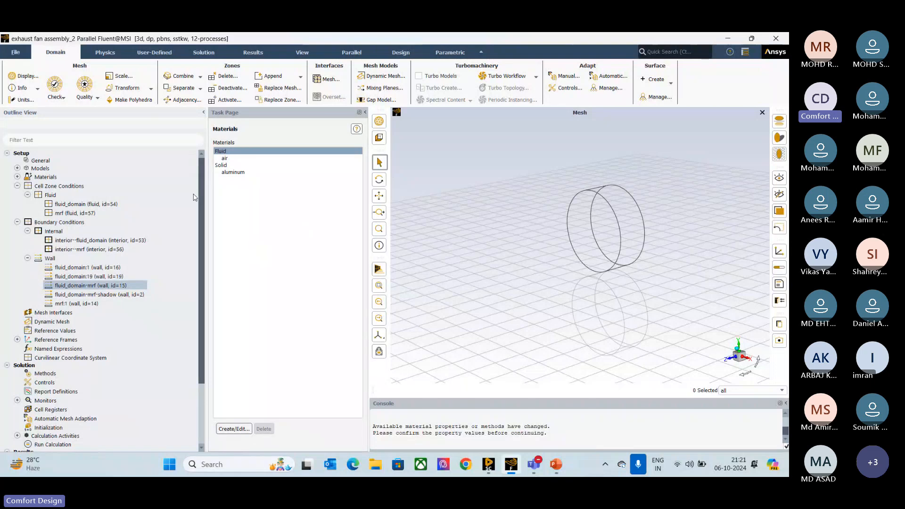
{"action": "left_click", "coordinate": [41, 161]}
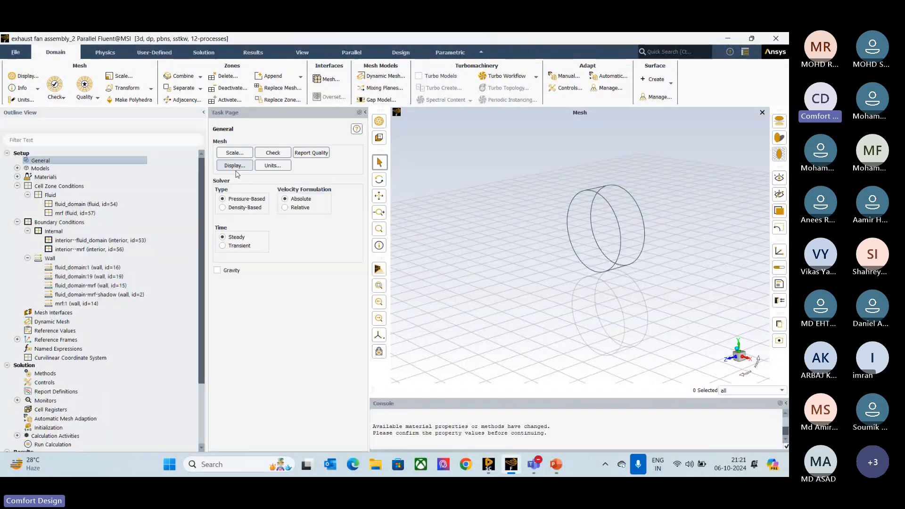
{"action": "left_click", "coordinate": [234, 166]}
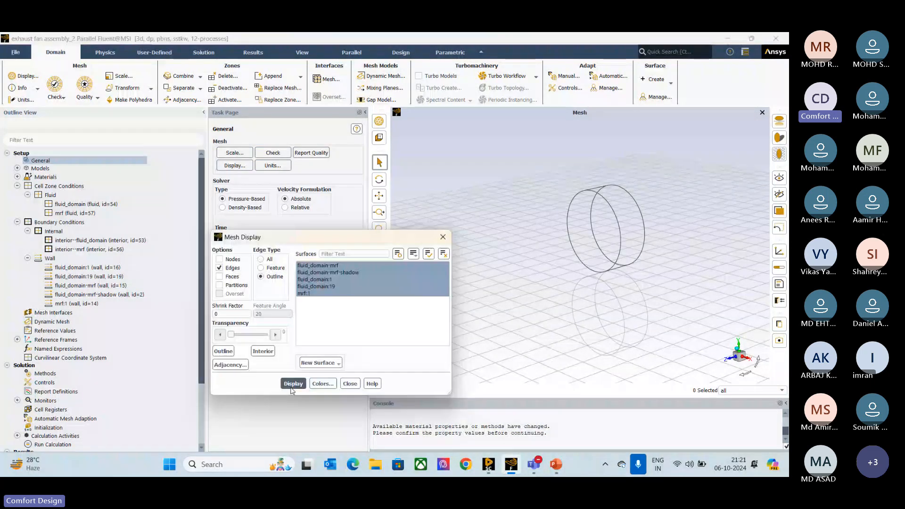
{"action": "left_click", "coordinate": [292, 385]}
{"action": "left_click", "coordinate": [352, 384]}
{"action": "scroll", "coordinate": [523, 277], "scroll_direction": "down", "scroll_amount": 2}
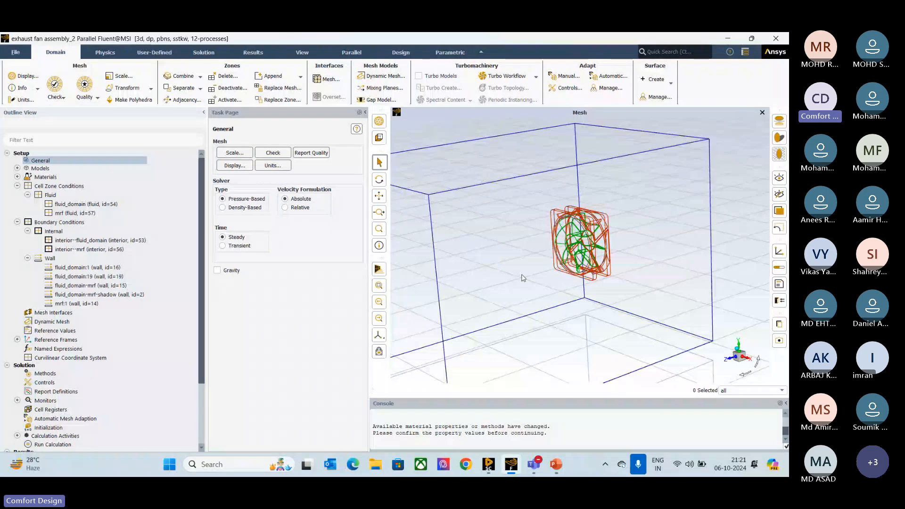
{"action": "left_click_drag", "start_coordinate": [539, 268], "coordinate": [572, 258]}
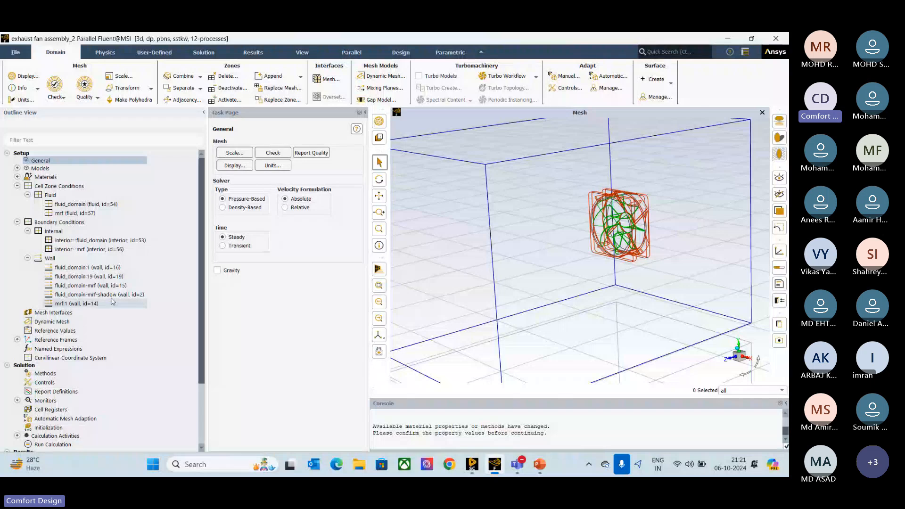
Change the boundary type of the fluid_domain-mrf wall to interior.
{"action": "right_click", "coordinate": [88, 285]}
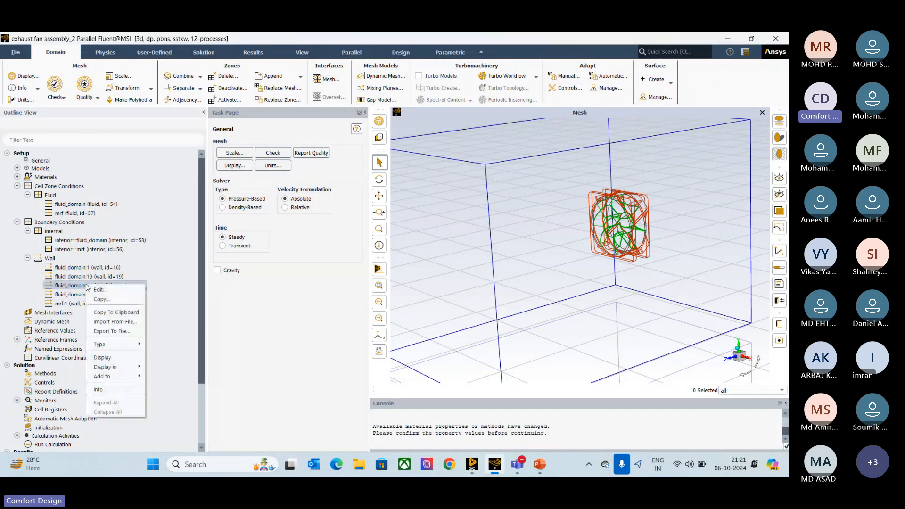
{"action": "mouse_move", "coordinate": [115, 344]}
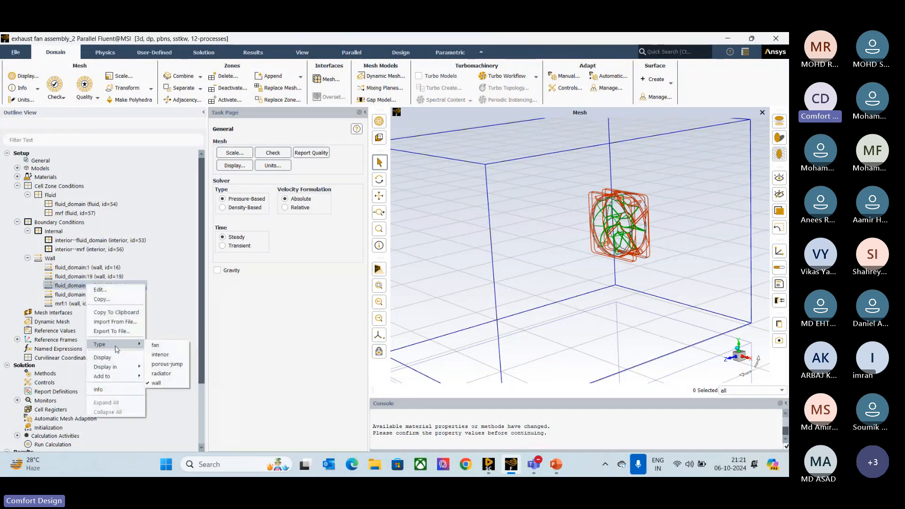
{"action": "left_click", "coordinate": [162, 352]}
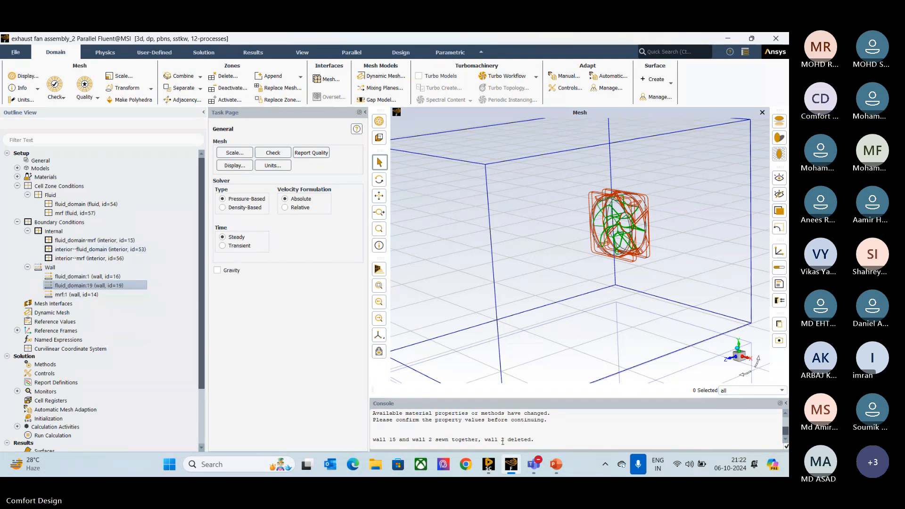
Switch to the Teams CFD Workshop meeting, admit both participants waiting in the lobby and return to Fluent.
{"action": "left_click", "coordinate": [533, 464]}
{"action": "left_click", "coordinate": [493, 416]}
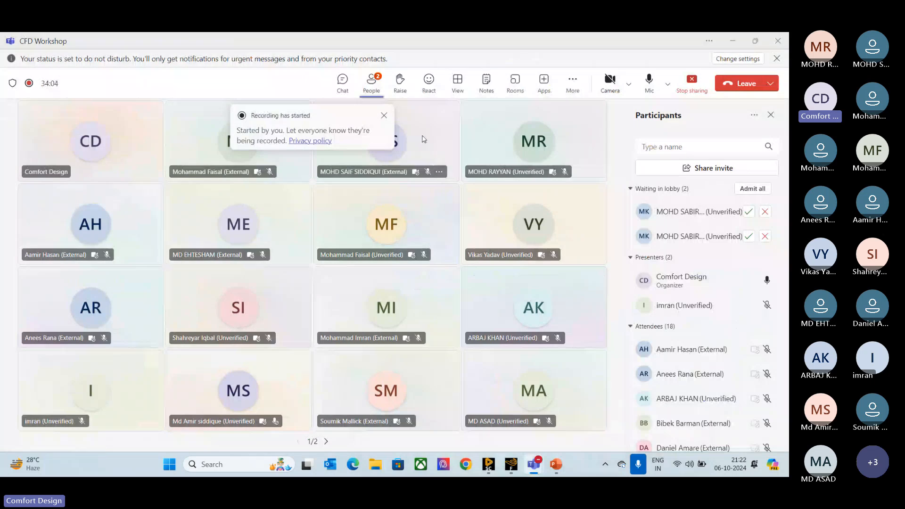
{"action": "left_click", "coordinate": [750, 215]}
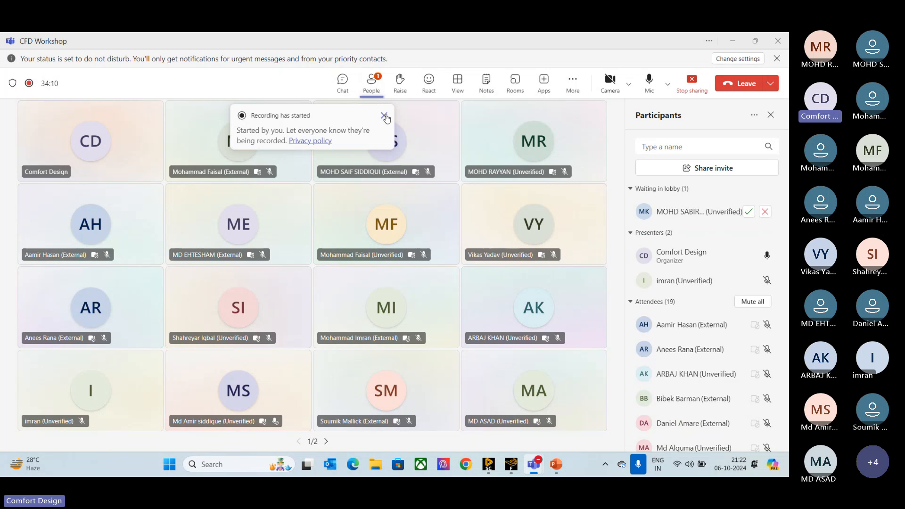
{"action": "left_click", "coordinate": [750, 213]}
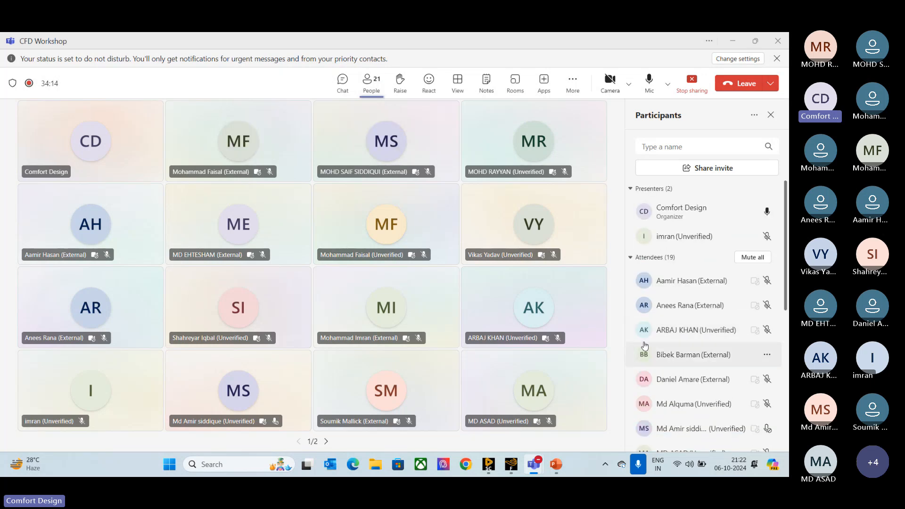
{"action": "left_click", "coordinate": [512, 462]}
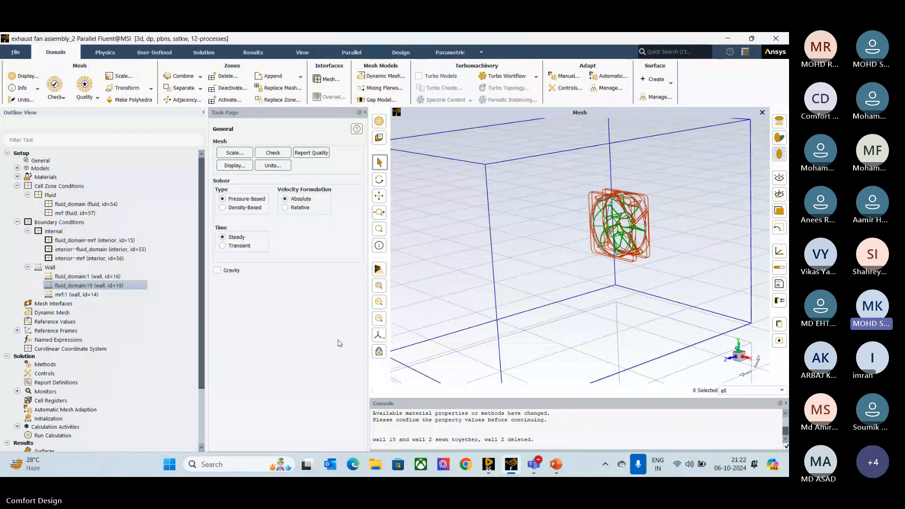
Review the fluid_domain cell zone settings and close them without changes, collapsing the boundary and fluid zone lists.
{"action": "left_click", "coordinate": [17, 223]}
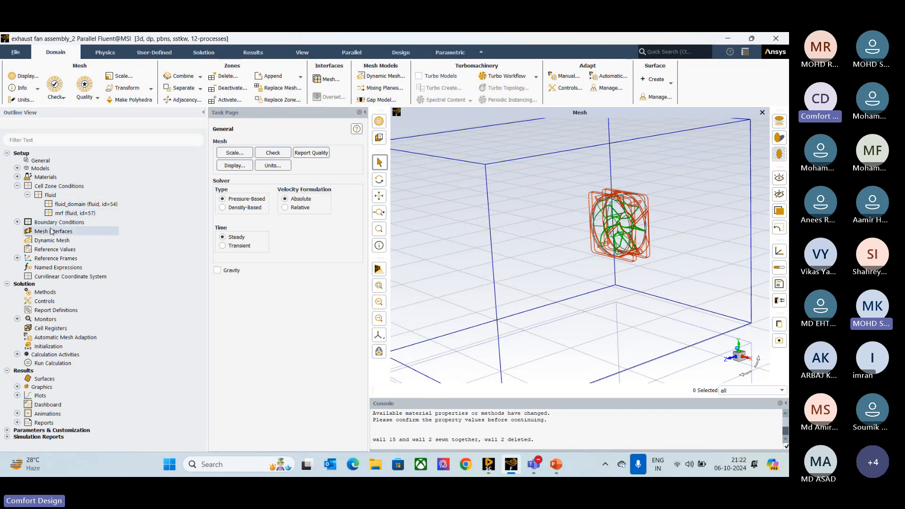
{"action": "double_click", "coordinate": [109, 204]}
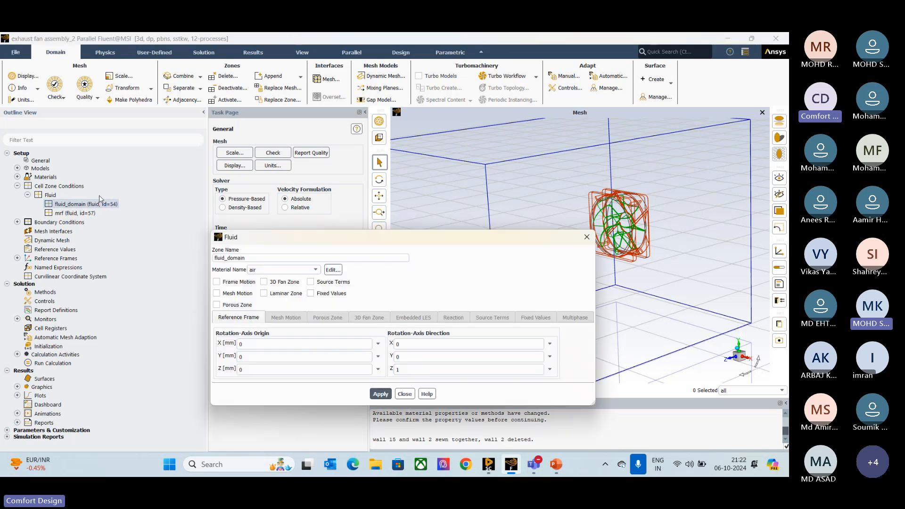
{"action": "left_click", "coordinate": [404, 394]}
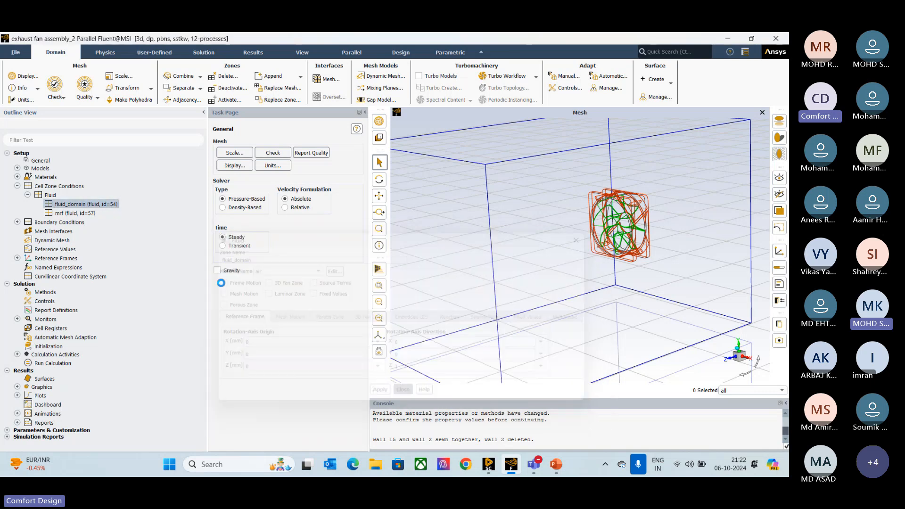
{"action": "left_click", "coordinate": [27, 195]}
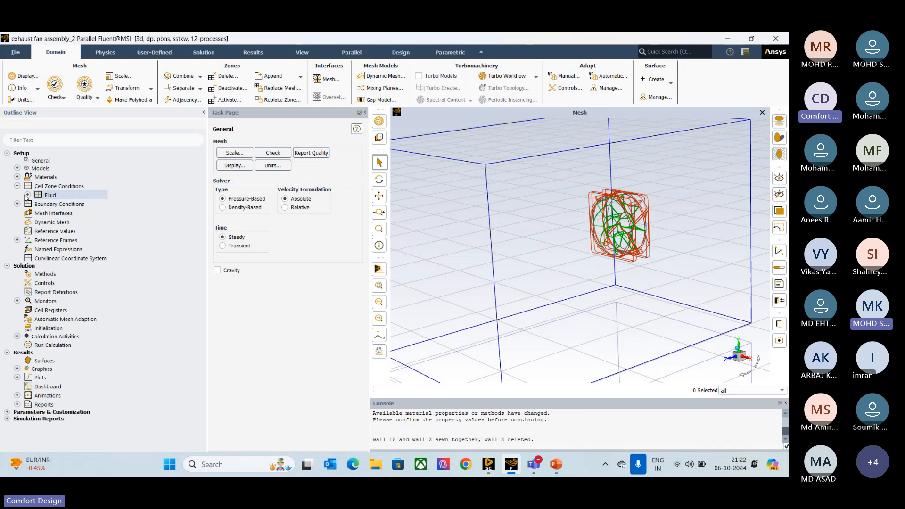
Review the zone types of fluid_domain and mrf and the material choices for fluid_domain, closing its settings without changes.
{"action": "double_click", "coordinate": [52, 186]}
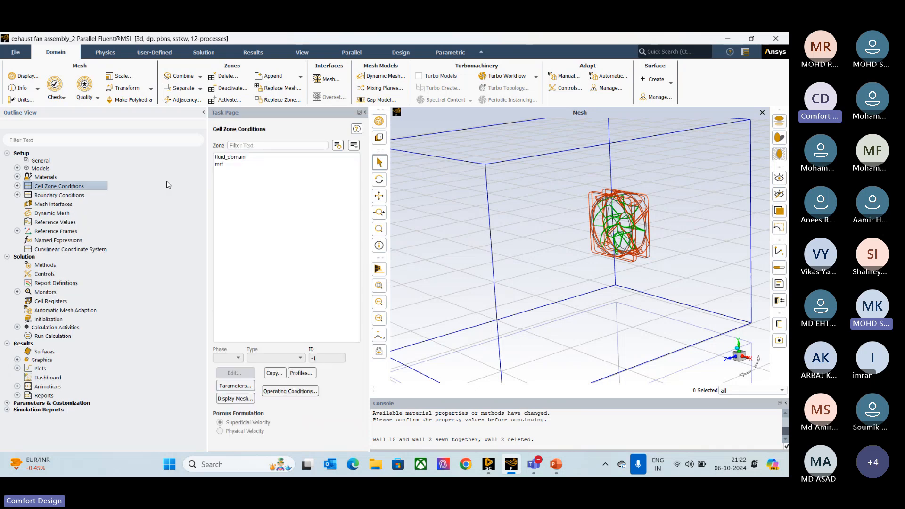
{"action": "left_click", "coordinate": [244, 158]}
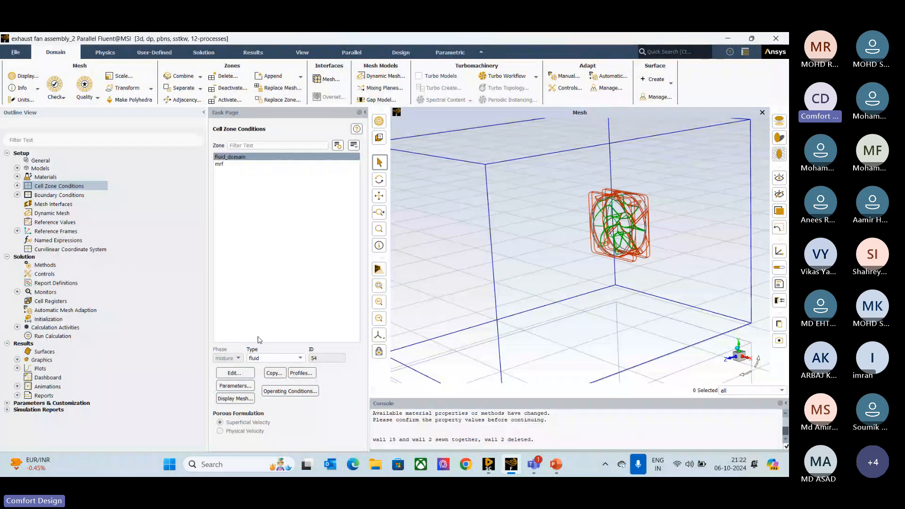
{"action": "left_click", "coordinate": [278, 358]}
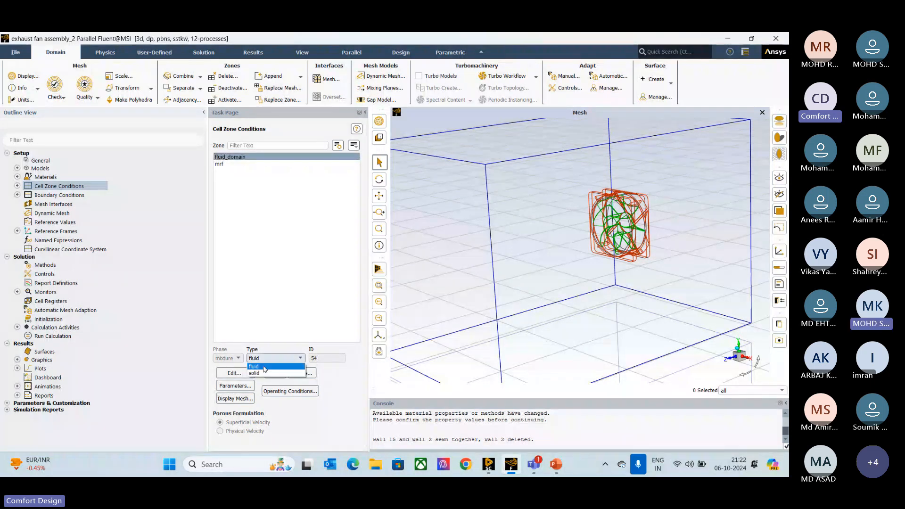
{"action": "left_click", "coordinate": [232, 164]}
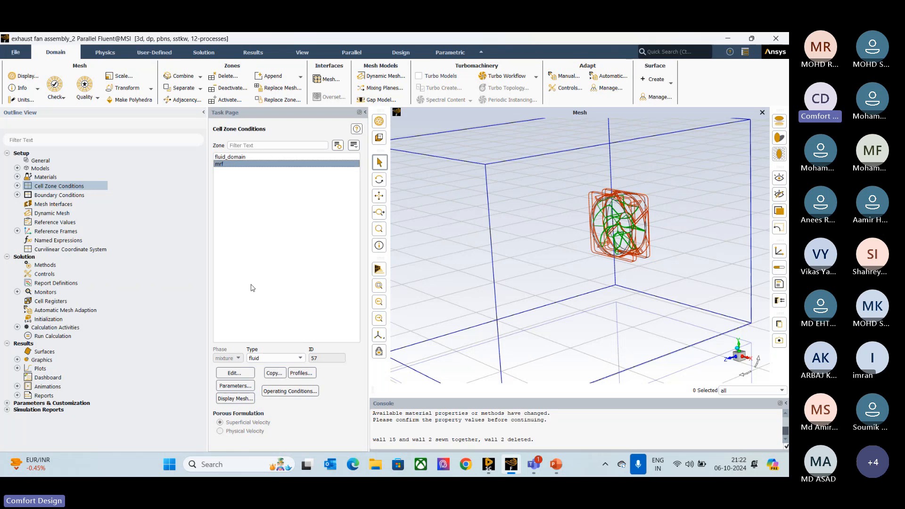
{"action": "left_click", "coordinate": [232, 157]}
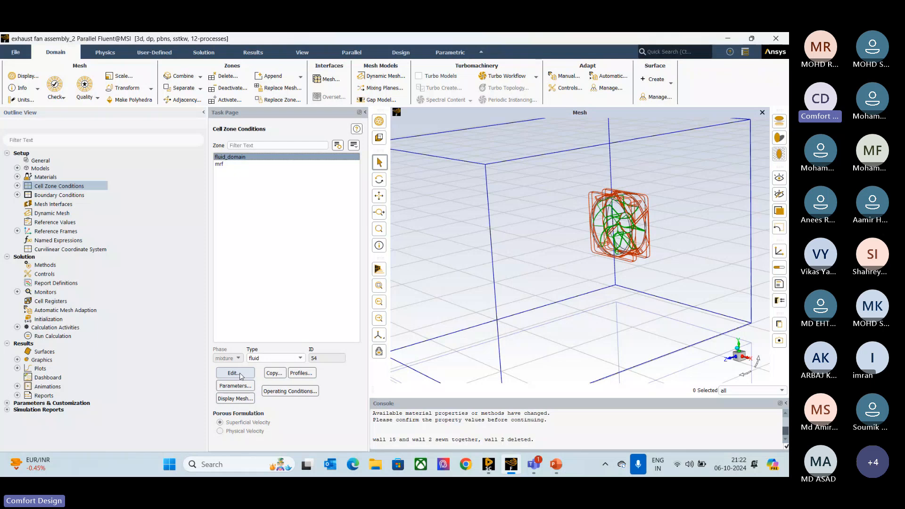
{"action": "left_click", "coordinate": [240, 374]}
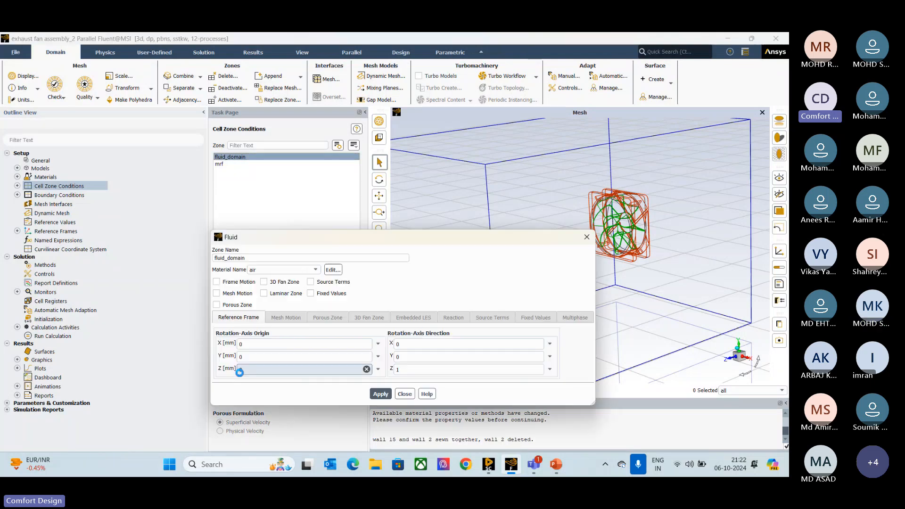
{"action": "left_click", "coordinate": [266, 270]}
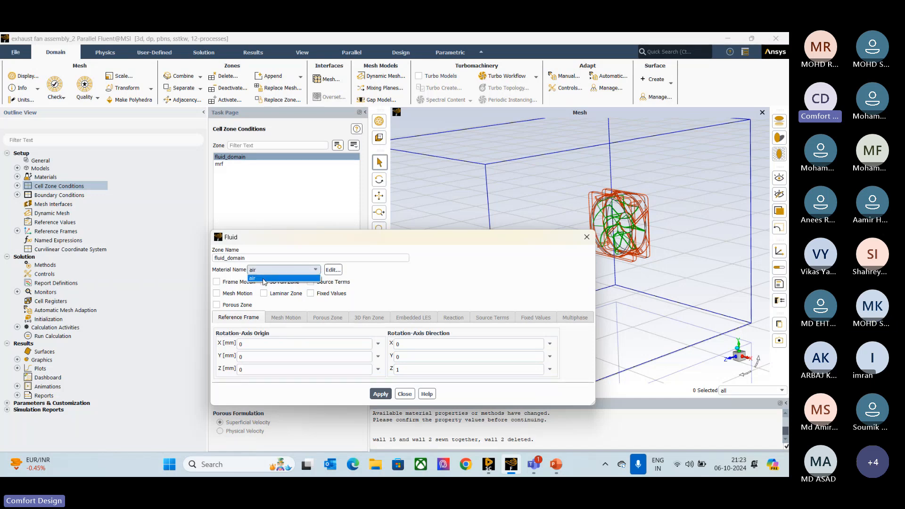
{"action": "left_click", "coordinate": [411, 396]}
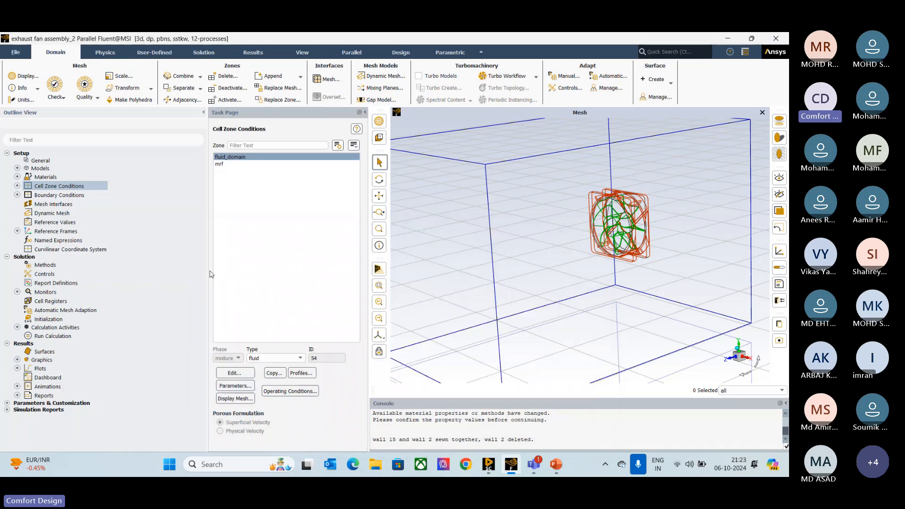
Open the Fluent materials database from the material editor and list the materials of type fluid.
{"action": "double_click", "coordinate": [41, 178]}
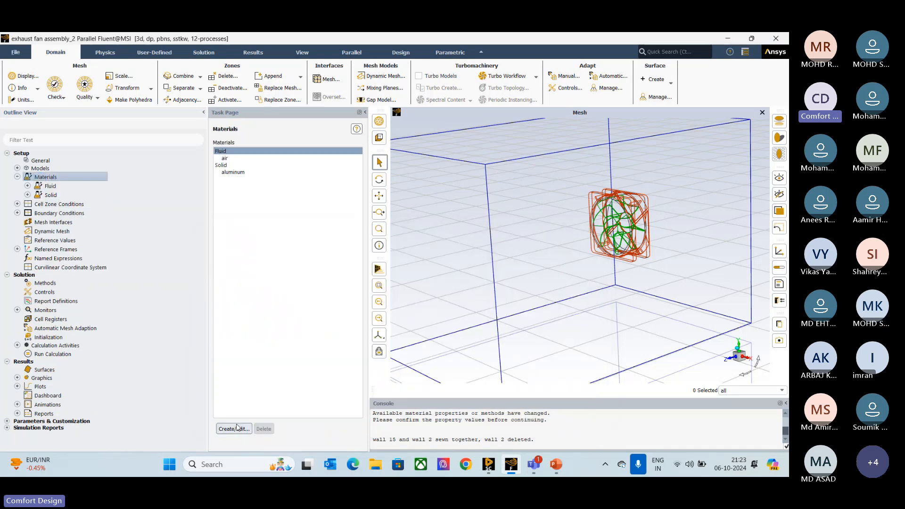
{"action": "left_click", "coordinate": [234, 428]}
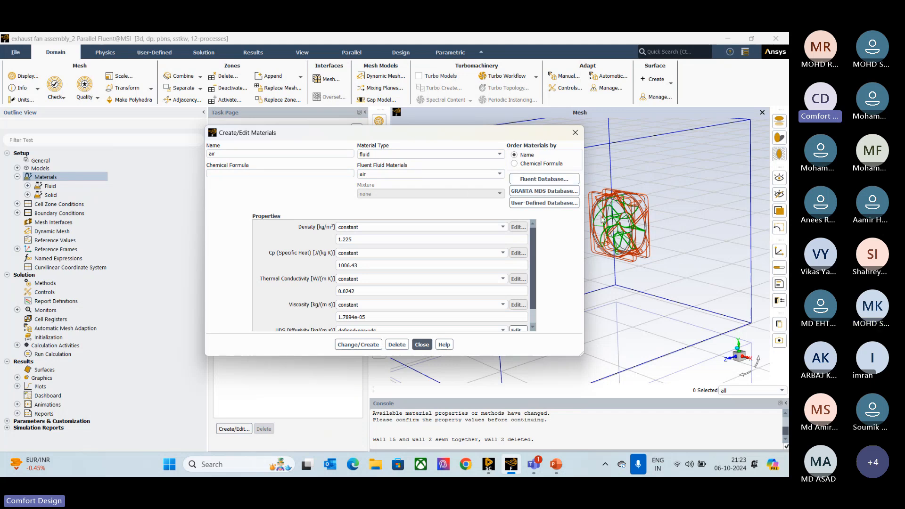
{"action": "left_click", "coordinate": [537, 180]}
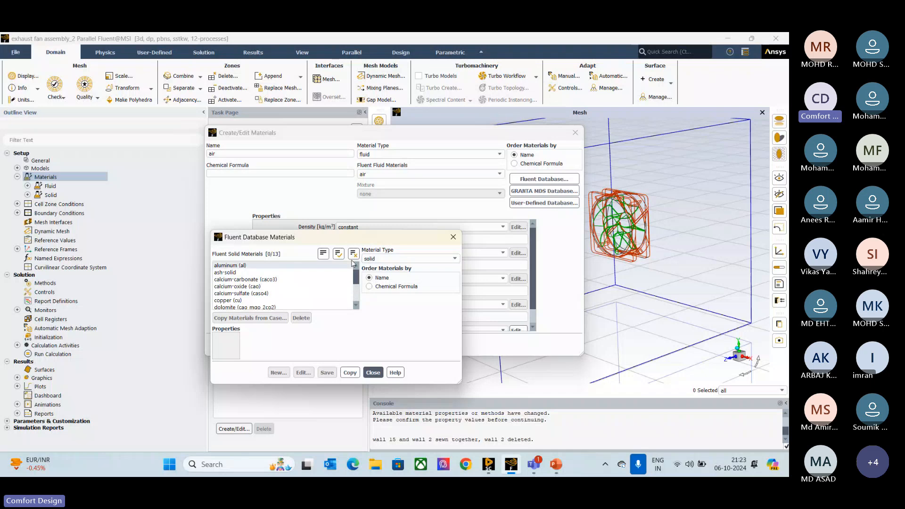
{"action": "left_click", "coordinate": [377, 259]}
{"action": "left_click", "coordinate": [380, 268]}
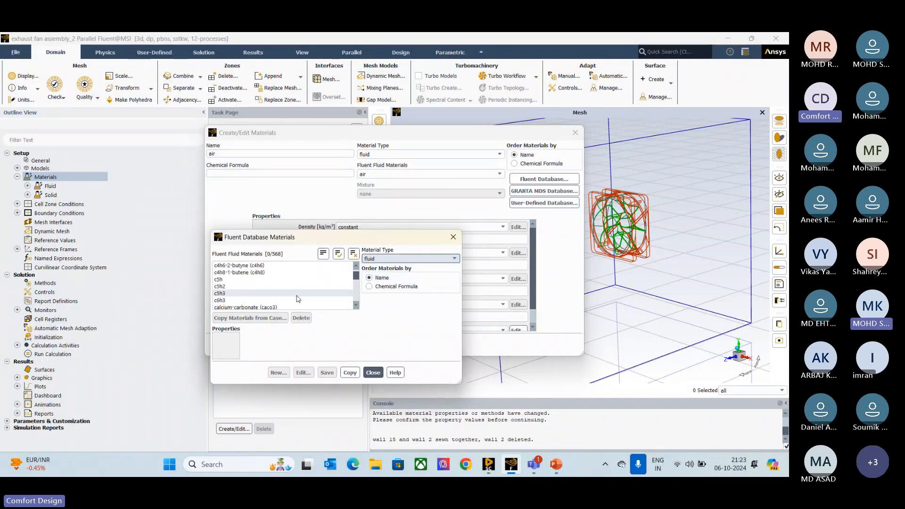
Browse the fluid materials database, copy dioxygen- (o2-) into the case and close the material editor.
{"action": "scroll", "coordinate": [315, 297], "scroll_direction": "down", "scroll_amount": 10}
{"action": "scroll", "coordinate": [315, 297], "scroll_direction": "down", "scroll_amount": 20}
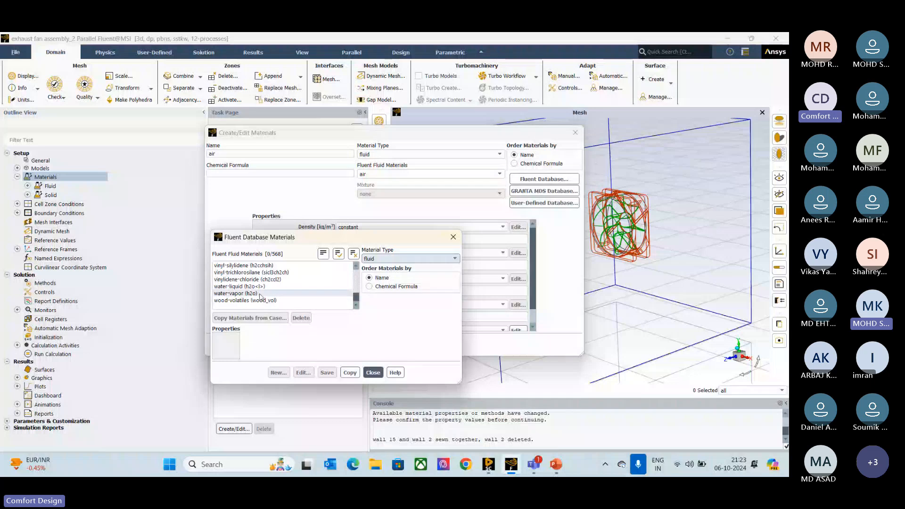
{"action": "scroll", "coordinate": [261, 297], "scroll_direction": "up", "scroll_amount": 5}
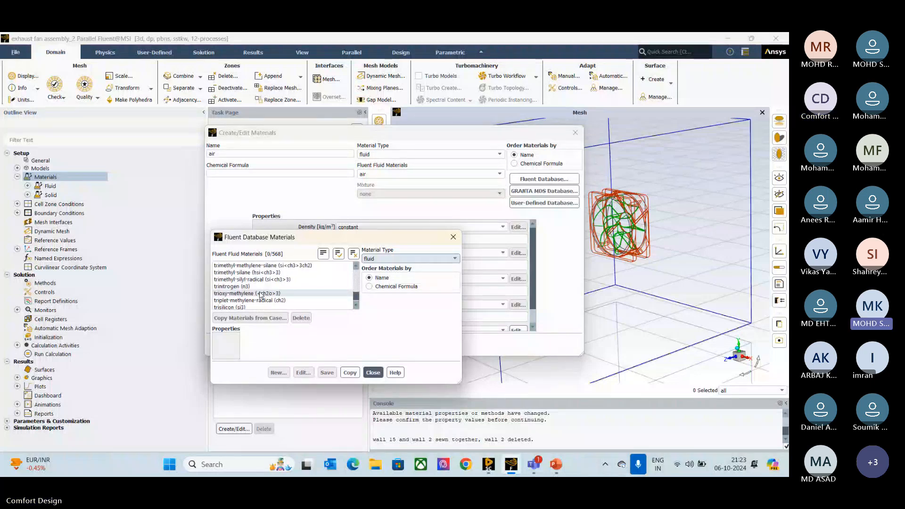
{"action": "scroll", "coordinate": [260, 295], "scroll_direction": "up", "scroll_amount": 10}
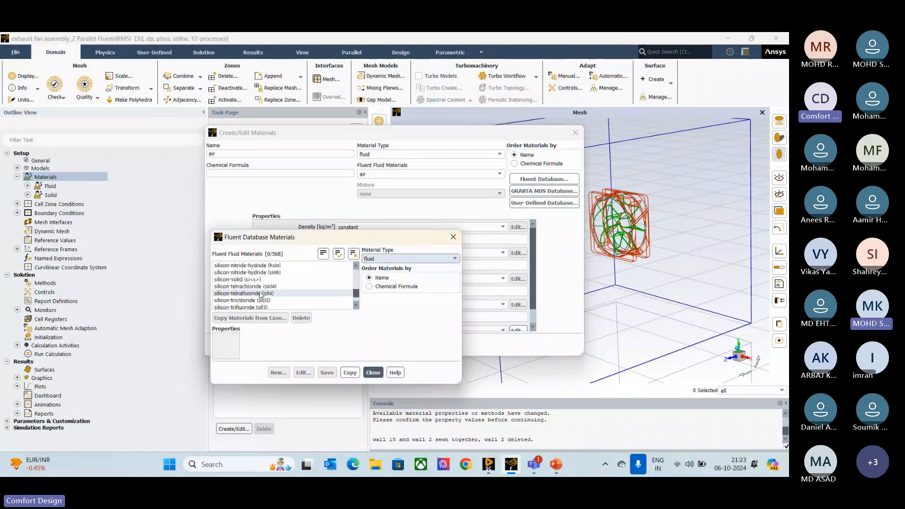
{"action": "scroll", "coordinate": [261, 295], "scroll_direction": "up", "scroll_amount": 6}
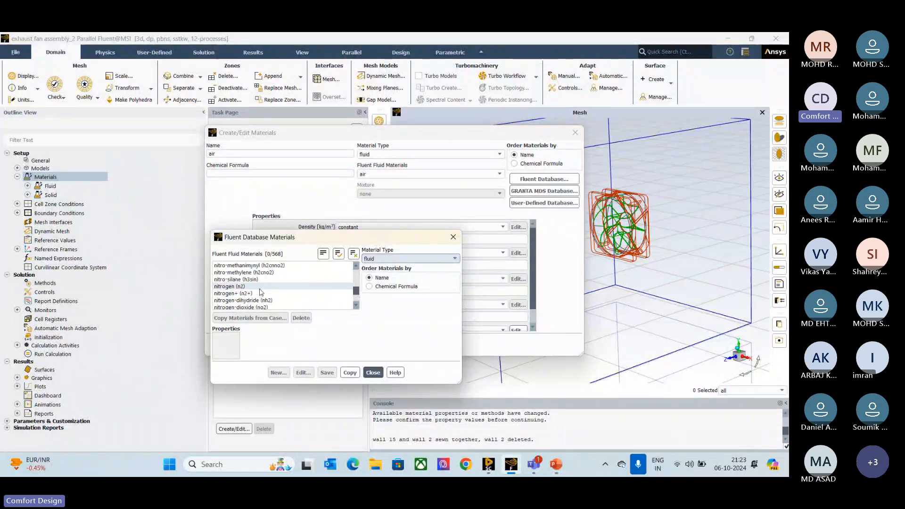
{"action": "scroll", "coordinate": [261, 292], "scroll_direction": "up", "scroll_amount": 8}
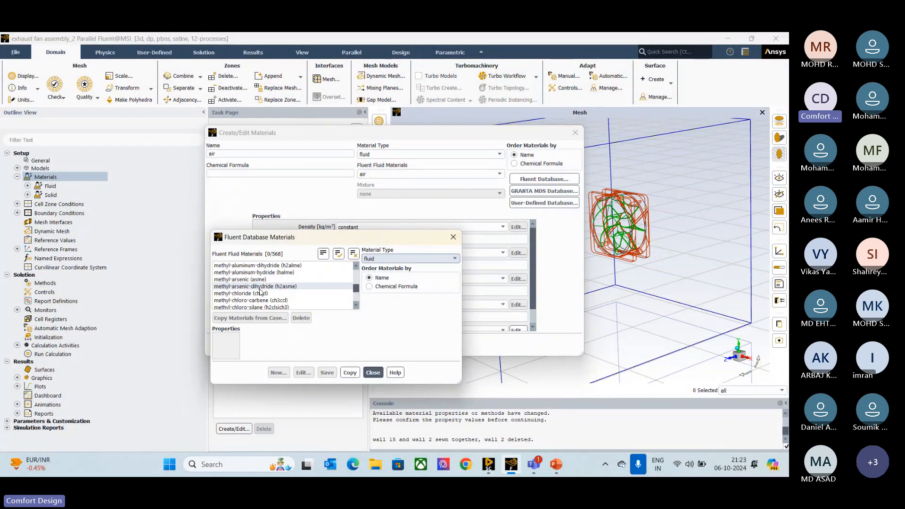
{"action": "scroll", "coordinate": [260, 293], "scroll_direction": "up", "scroll_amount": 4}
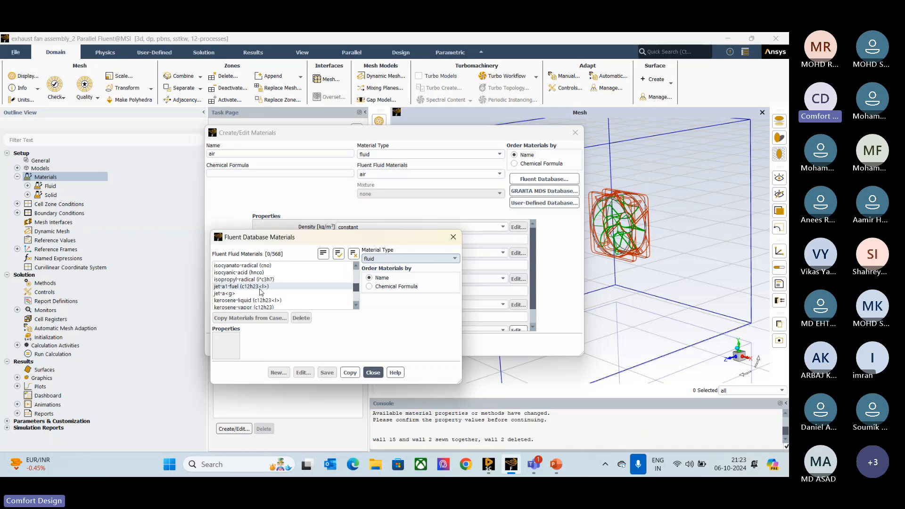
{"action": "scroll", "coordinate": [261, 292], "scroll_direction": "up", "scroll_amount": 5}
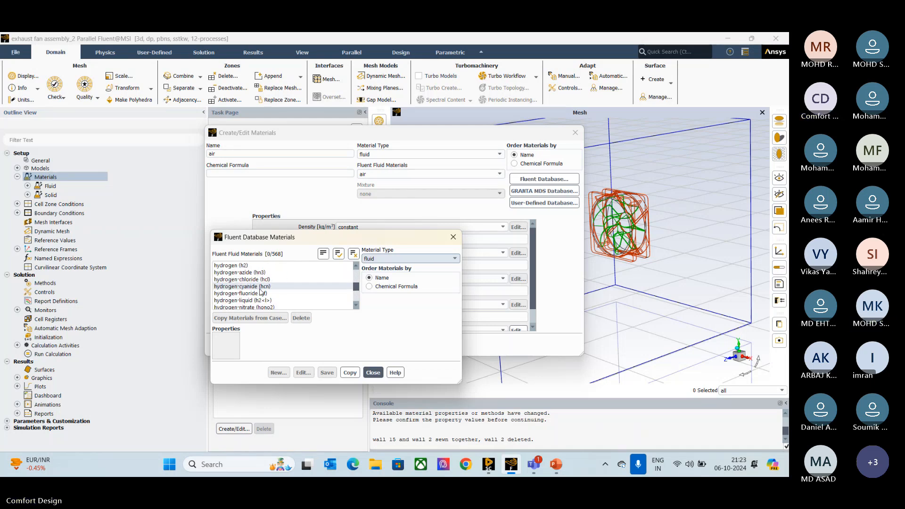
{"action": "scroll", "coordinate": [261, 293], "scroll_direction": "up", "scroll_amount": 4}
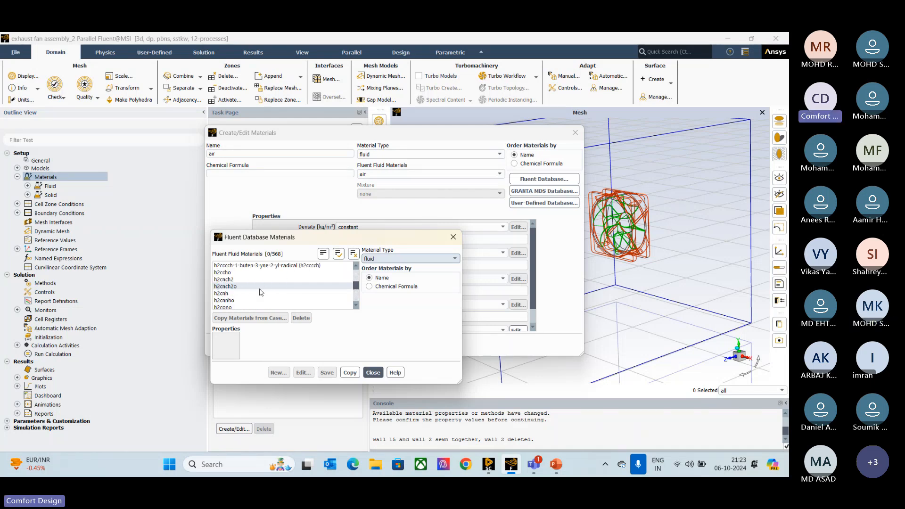
{"action": "scroll", "coordinate": [260, 292], "scroll_direction": "up", "scroll_amount": 5}
{"action": "scroll", "coordinate": [261, 292], "scroll_direction": "up", "scroll_amount": 5}
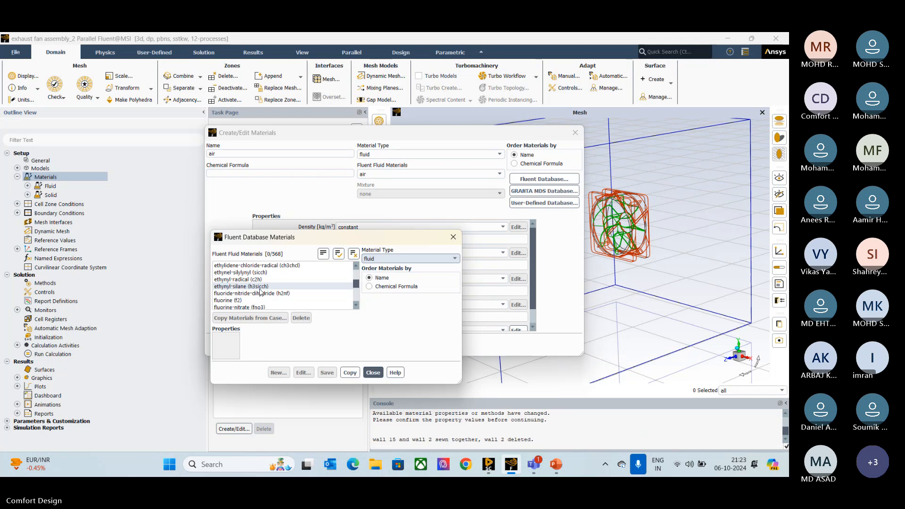
{"action": "scroll", "coordinate": [260, 292], "scroll_direction": "up", "scroll_amount": 4}
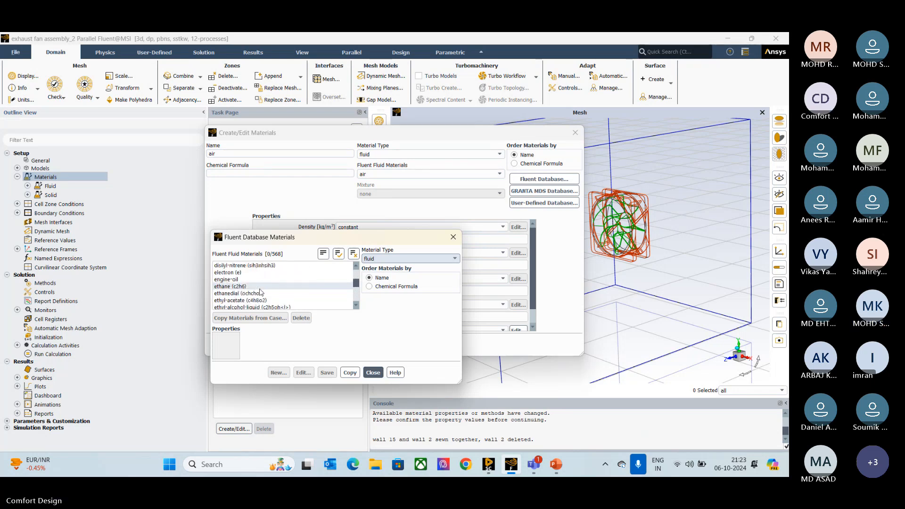
{"action": "scroll", "coordinate": [260, 293], "scroll_direction": "up", "scroll_amount": 2}
{"action": "scroll", "coordinate": [260, 293], "scroll_direction": "up", "scroll_amount": 2}
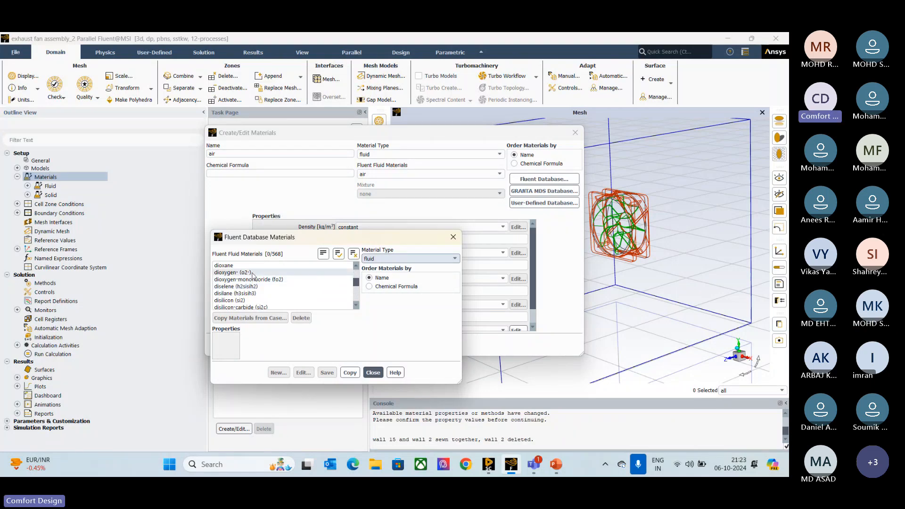
{"action": "left_click", "coordinate": [253, 273]}
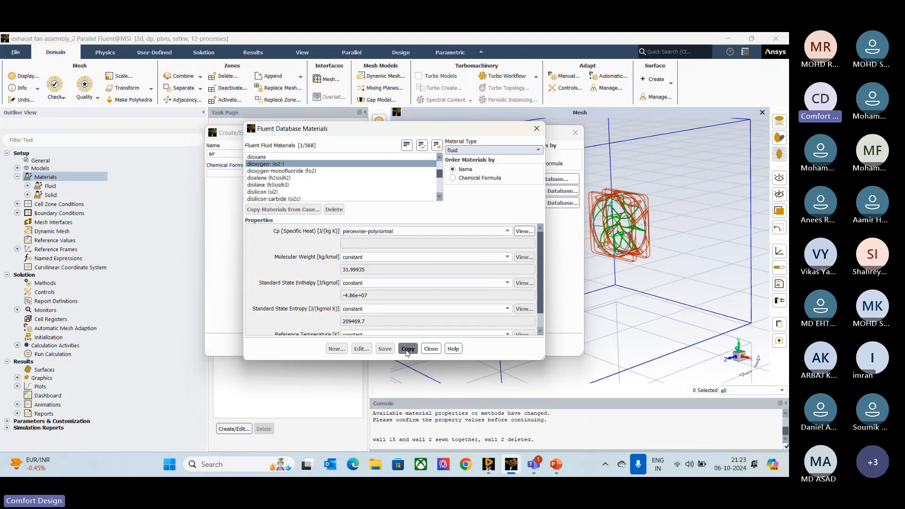
{"action": "left_click", "coordinate": [408, 350]}
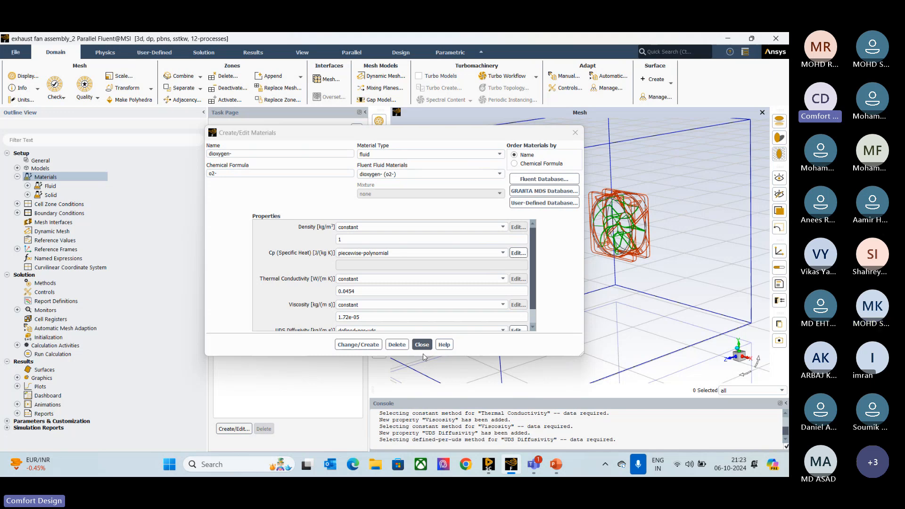
{"action": "left_click", "coordinate": [422, 346]}
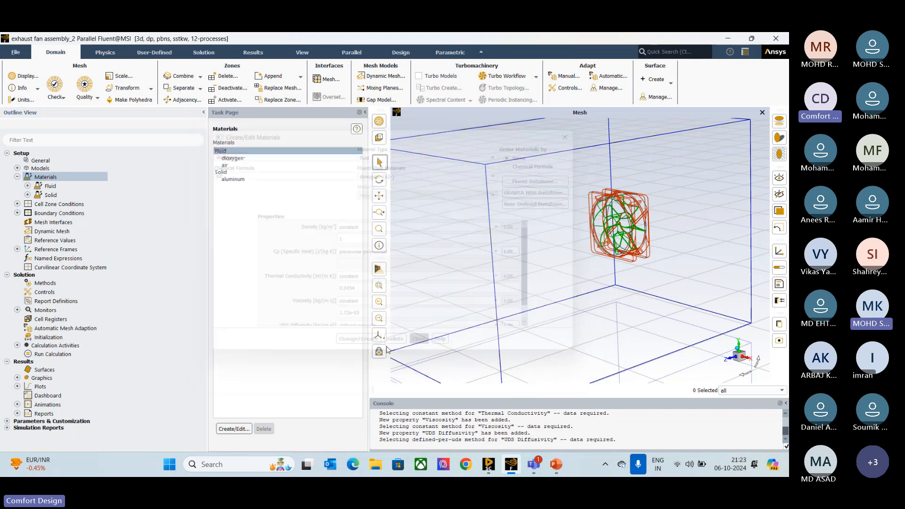
Check the materials now available for the fluid_domain cell zone and close its settings without changes.
{"action": "double_click", "coordinate": [43, 205]}
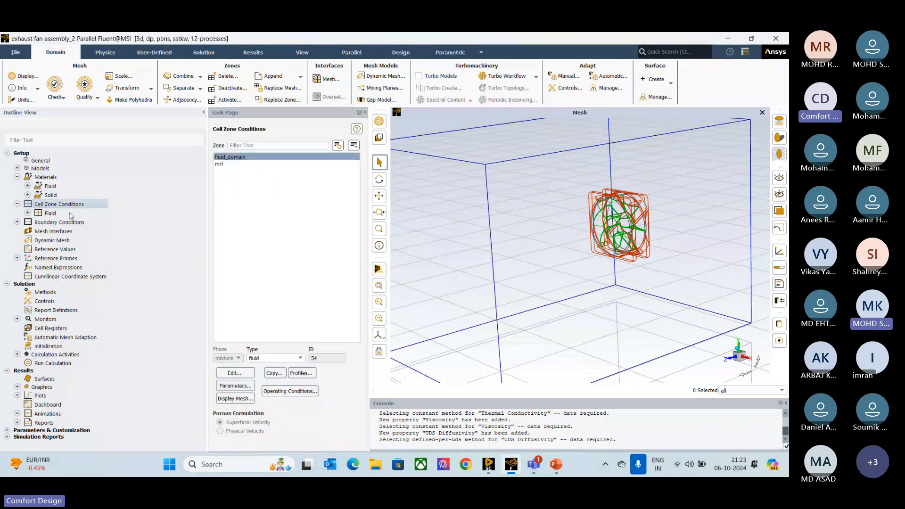
{"action": "left_click", "coordinate": [235, 373]}
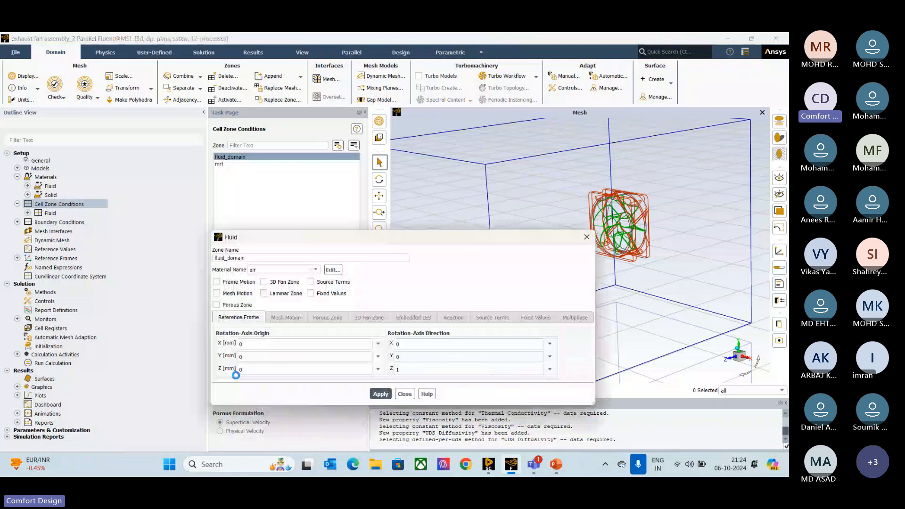
{"action": "left_click", "coordinate": [317, 271]}
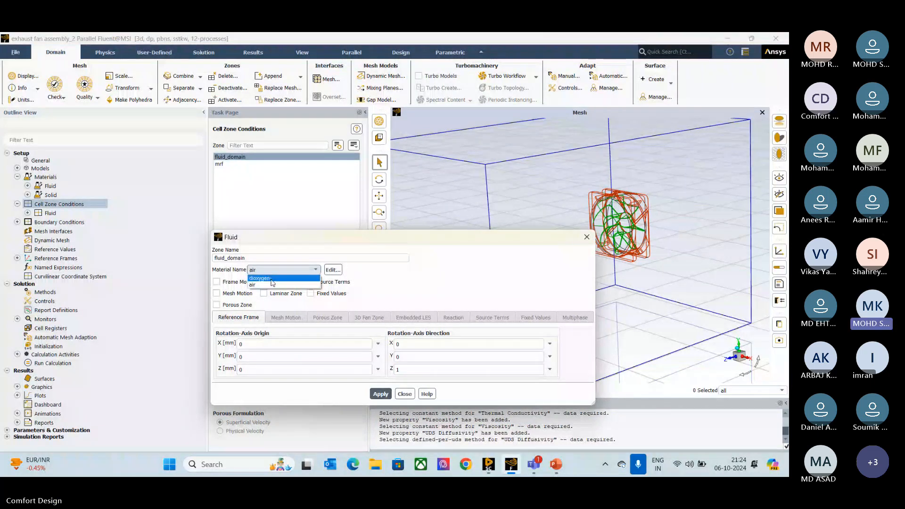
{"action": "left_click", "coordinate": [414, 279]}
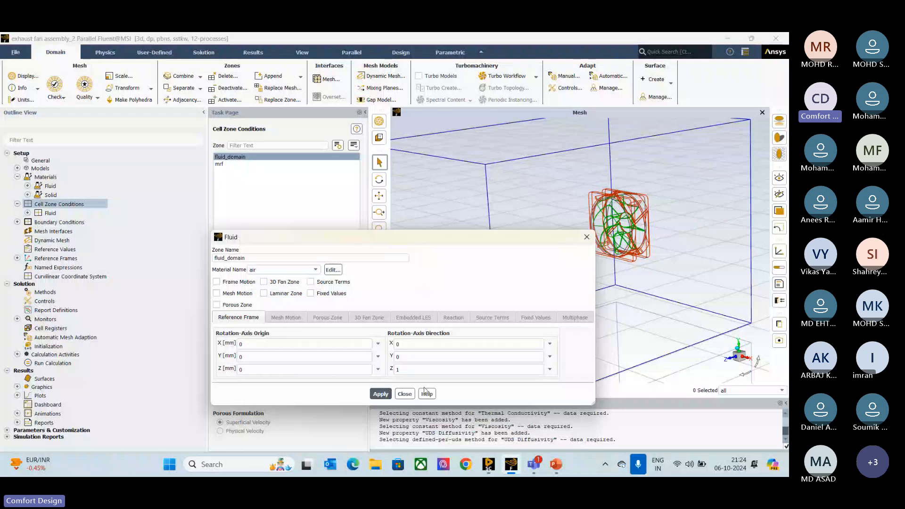
{"action": "left_click", "coordinate": [405, 396]}
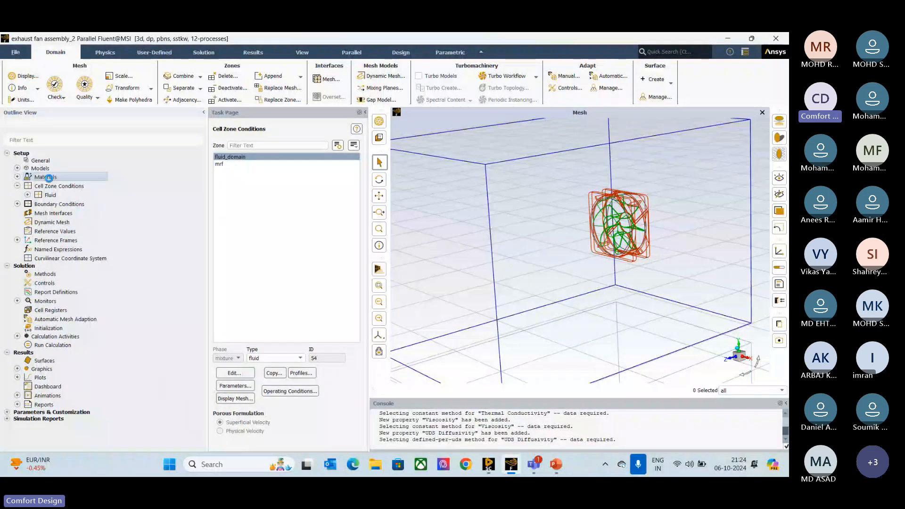
Delete the dioxygen- material from the case's fluid materials.
{"action": "left_click", "coordinate": [45, 177]}
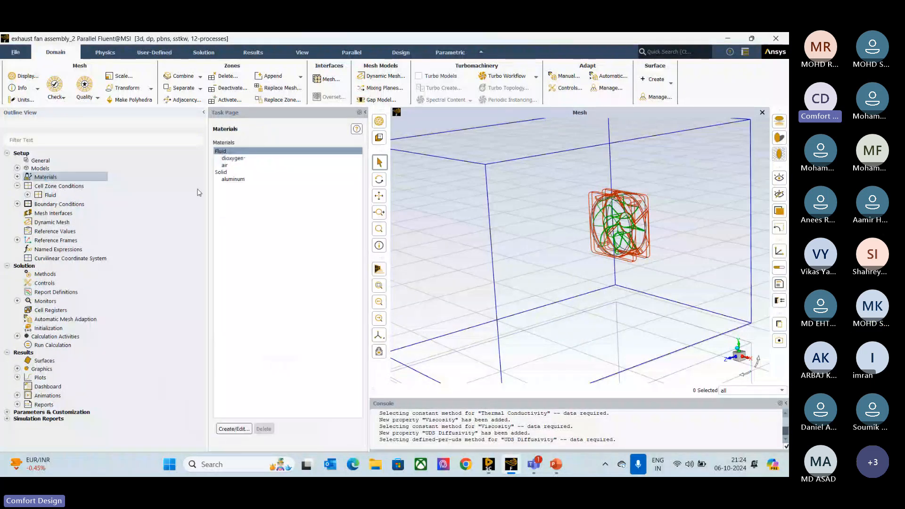
{"action": "left_click", "coordinate": [240, 161]}
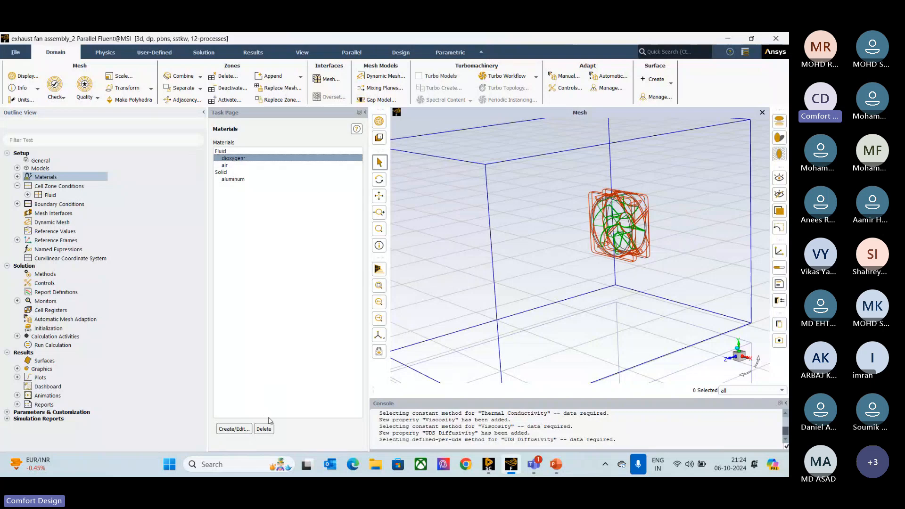
{"action": "left_click", "coordinate": [264, 428]}
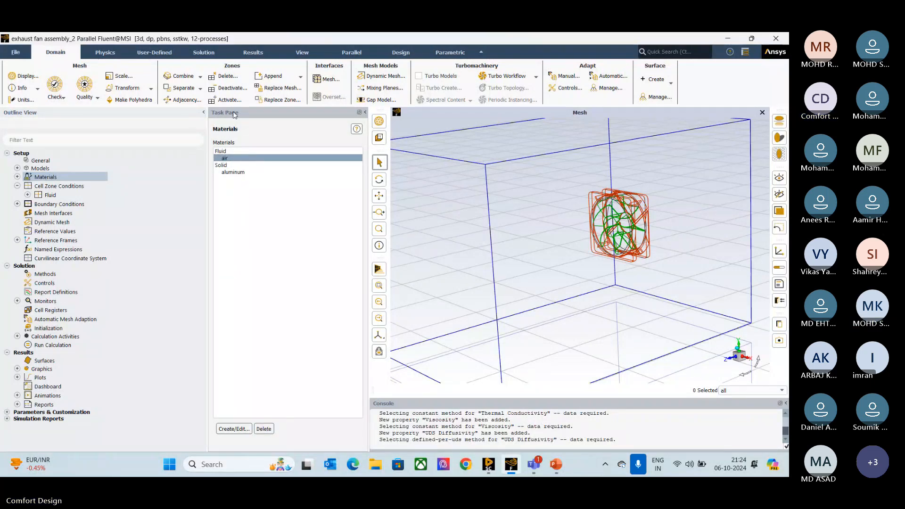
Set the fluid_domain cell zone's material to air and apply it.
{"action": "left_click", "coordinate": [28, 195]}
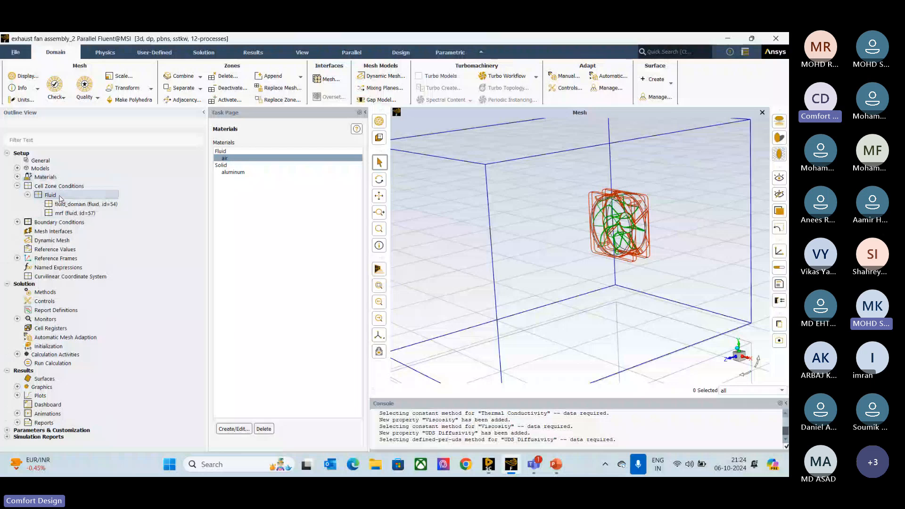
{"action": "double_click", "coordinate": [65, 204]}
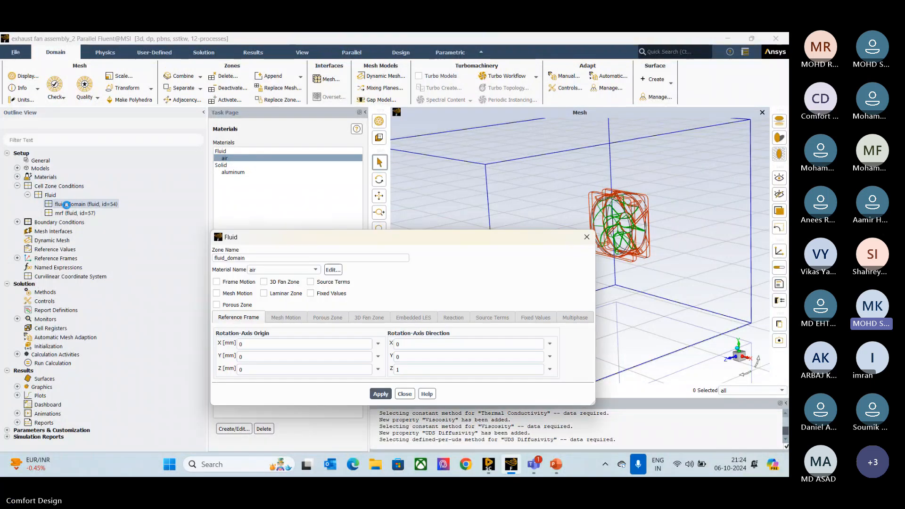
{"action": "left_click", "coordinate": [316, 269]}
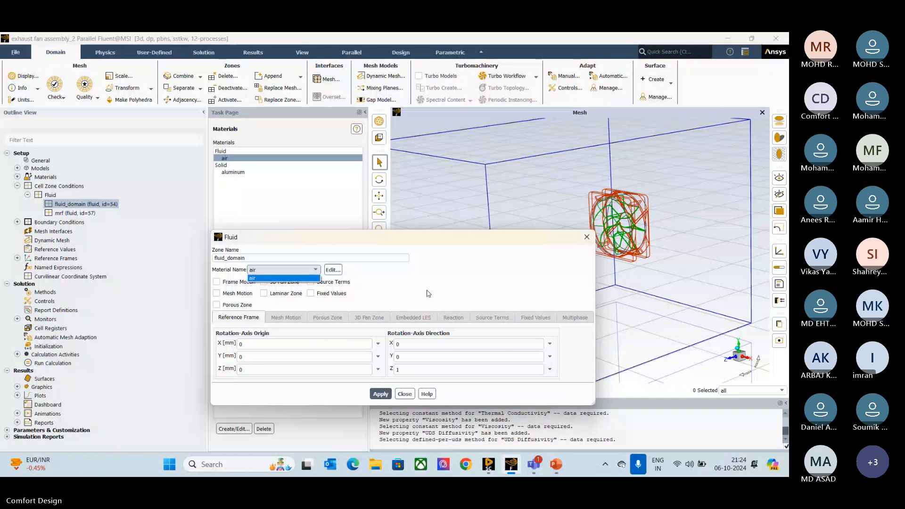
{"action": "left_click", "coordinate": [265, 279]}
{"action": "left_click", "coordinate": [382, 394]}
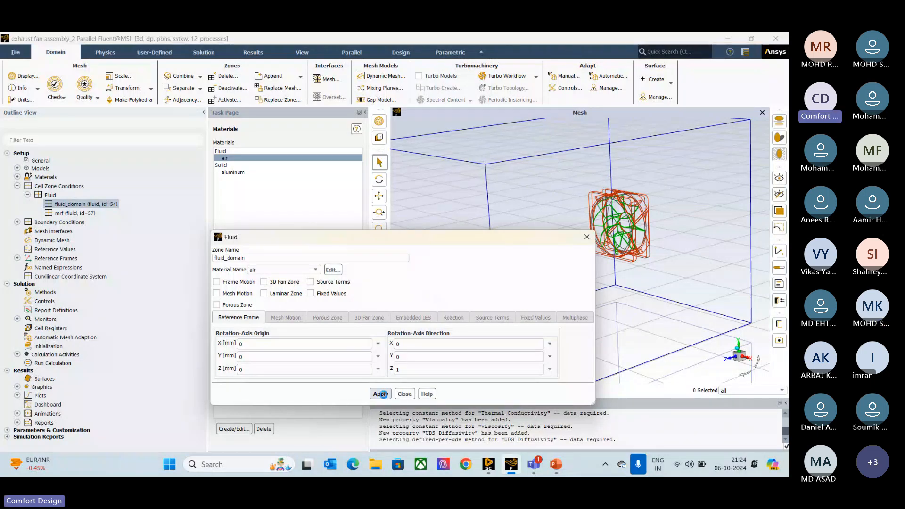
Open the settings of the mrf cell zone.
{"action": "left_click", "coordinate": [59, 212]}
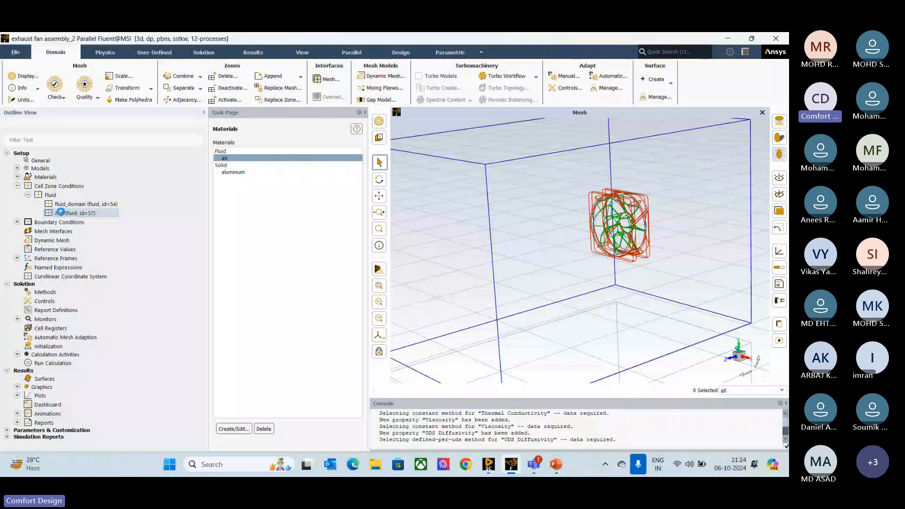
{"action": "double_click", "coordinate": [60, 213]}
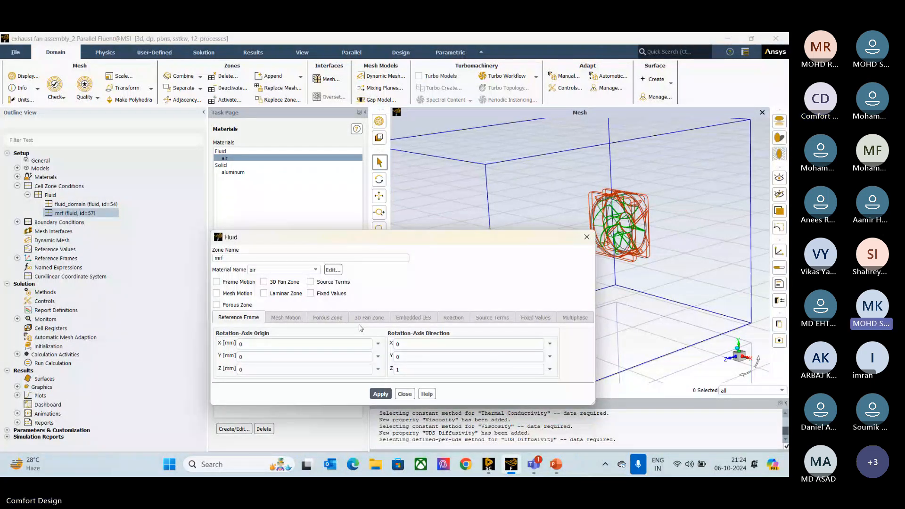
Switch to the Teams meeting, admit the participant waiting in the lobby, and return to Fluent.
{"action": "left_click", "coordinate": [534, 466]}
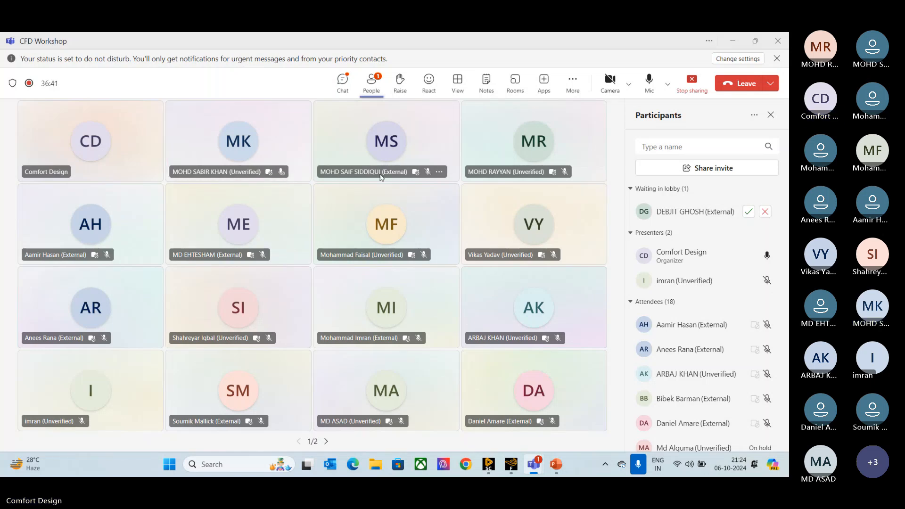
{"action": "left_click", "coordinate": [749, 213]}
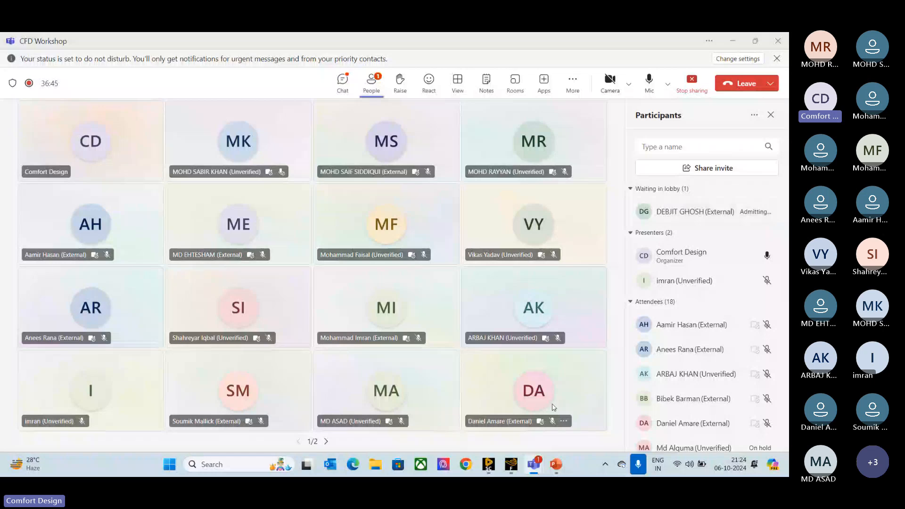
{"action": "left_click", "coordinate": [510, 466]}
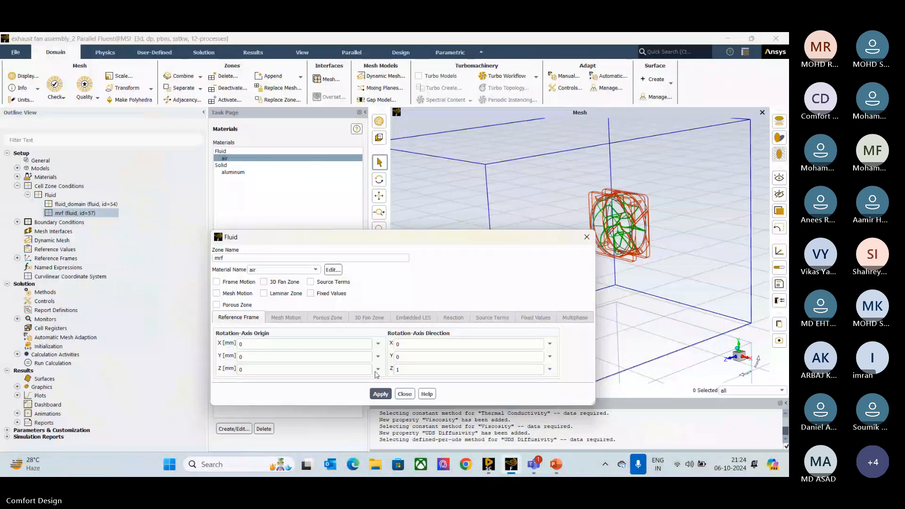
Close the mrf cell zone's settings without changes.
{"action": "left_click", "coordinate": [315, 345]}
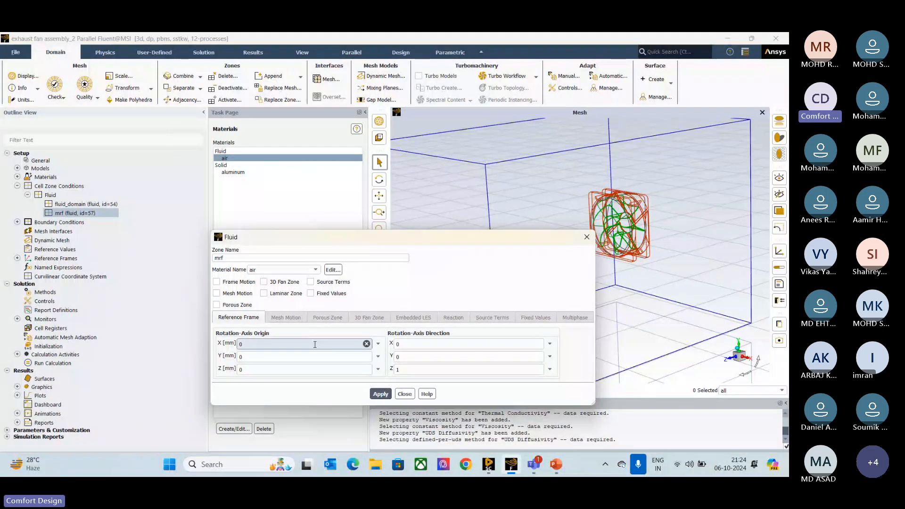
{"action": "left_click", "coordinate": [410, 398]}
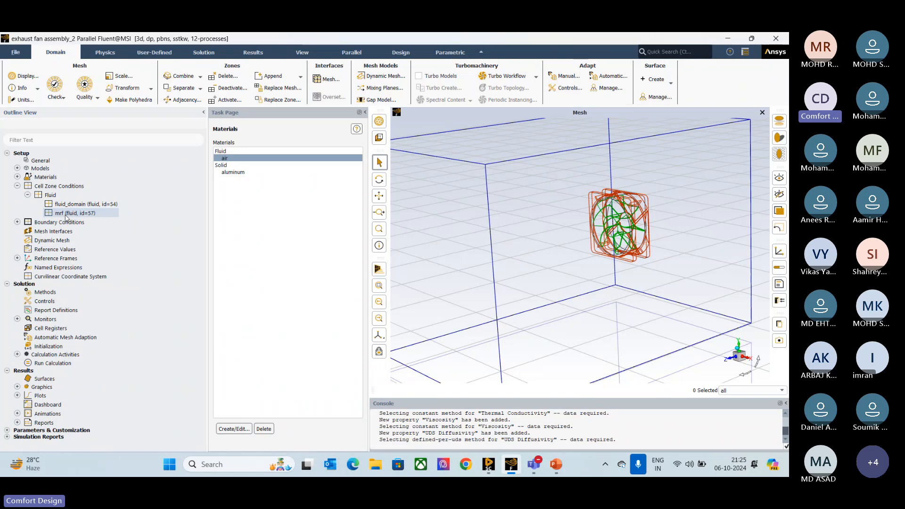
{"action": "left_click", "coordinate": [28, 195]}
{"action": "left_click", "coordinate": [27, 195]}
Edit the mrf zone from the list of cell zone conditions and enable Frame Motion for it.
{"action": "double_click", "coordinate": [66, 187]}
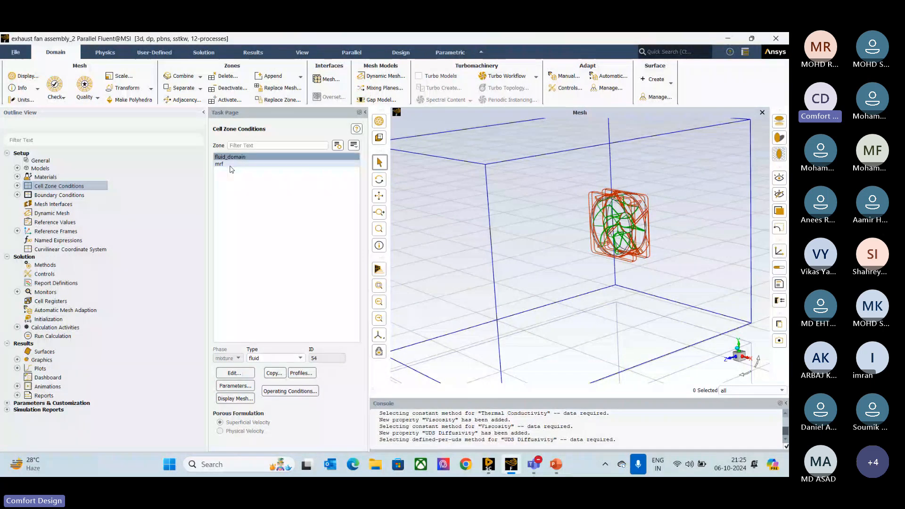
{"action": "left_click", "coordinate": [228, 164]}
{"action": "left_click", "coordinate": [238, 374]}
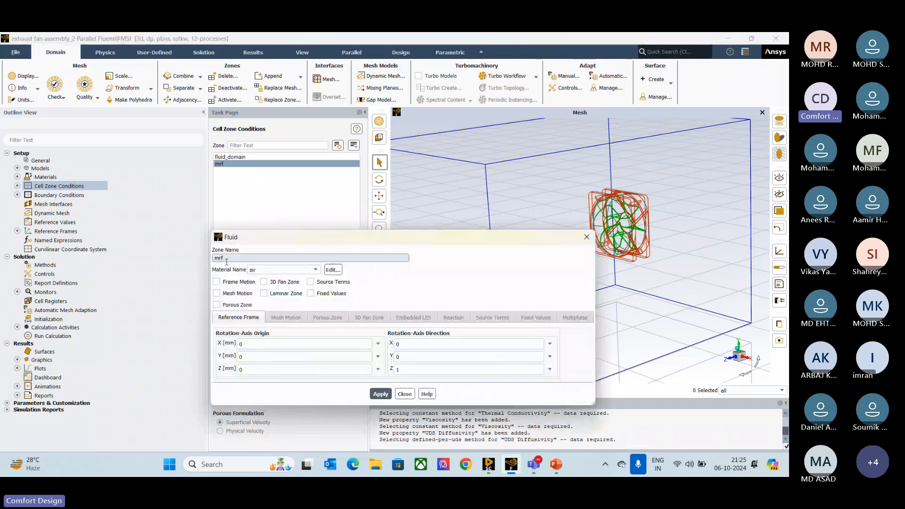
{"action": "left_click_drag", "start_coordinate": [334, 245], "coordinate": [260, 187]}
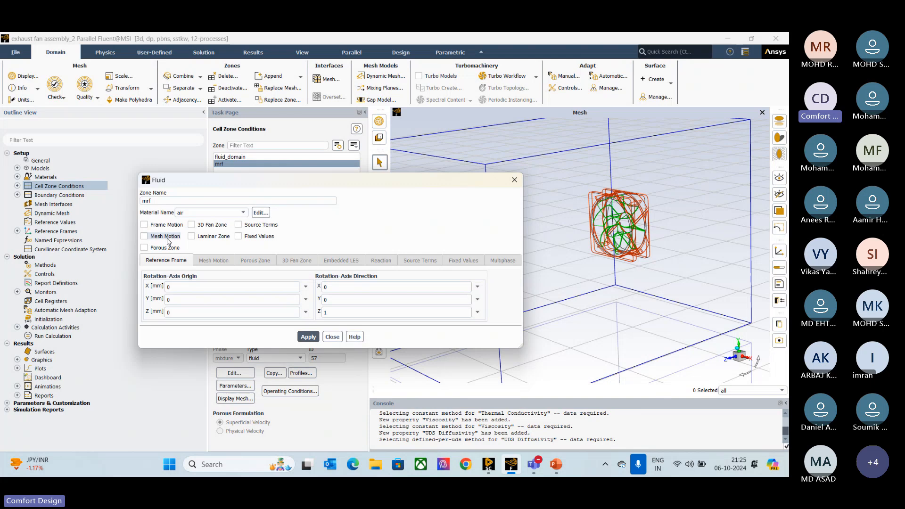
{"action": "left_click", "coordinate": [145, 225]}
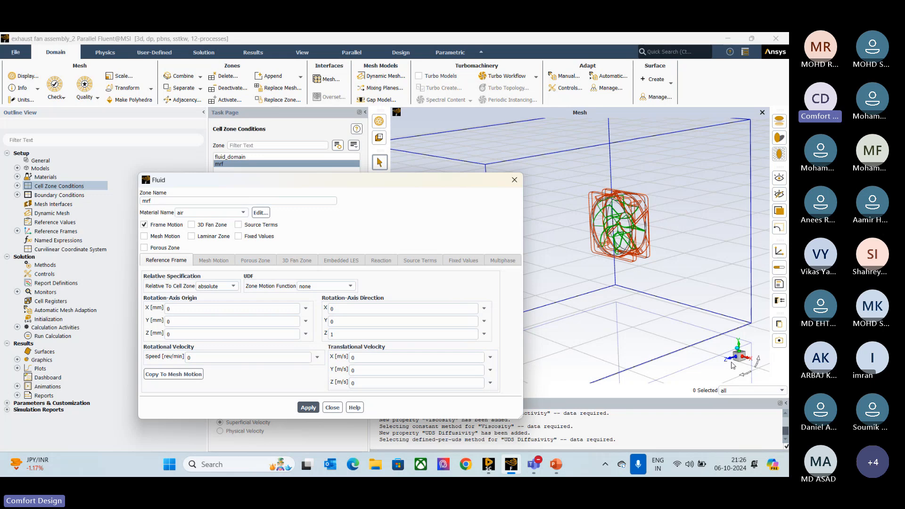
Try X 1, Z 0 as the mrf rotation-axis direction, and set it back to X 0, Z 1.
{"action": "left_click", "coordinate": [733, 367]}
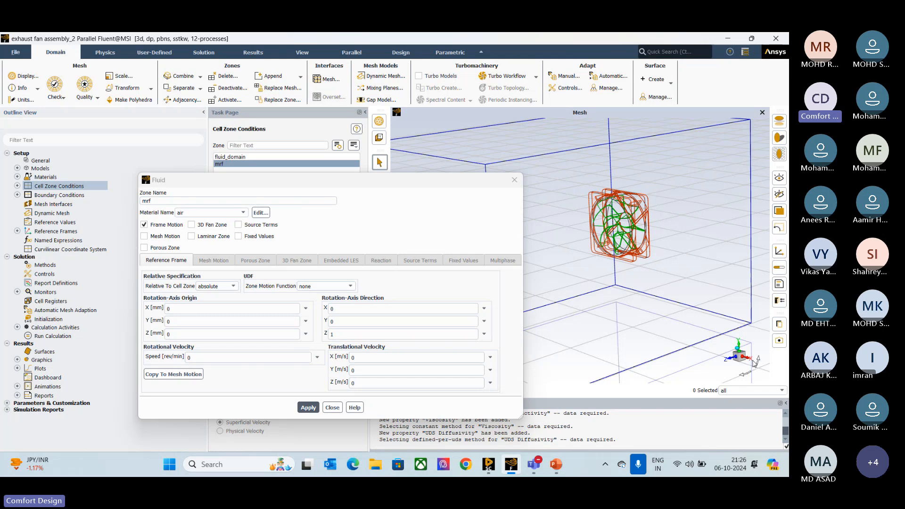
{"action": "left_click", "coordinate": [337, 308]}
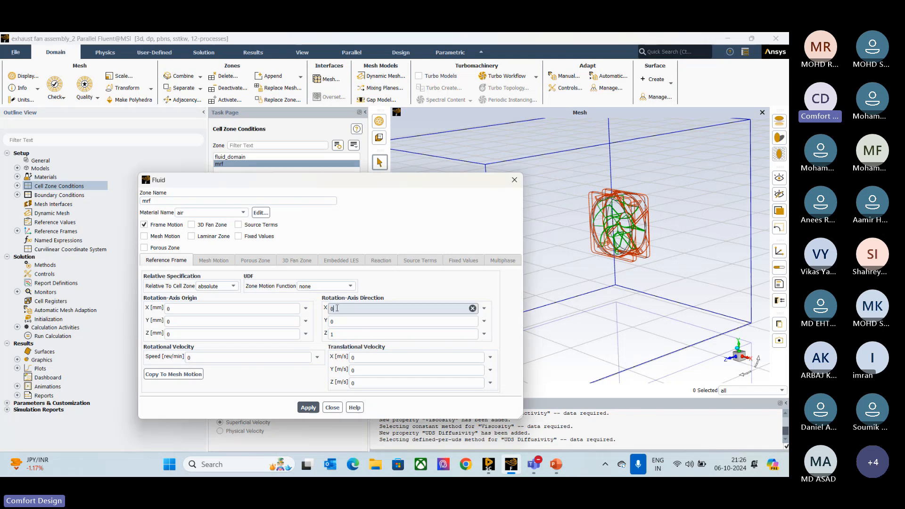
{"action": "type", "text": "1"}
{"action": "left_click", "coordinate": [363, 334]}
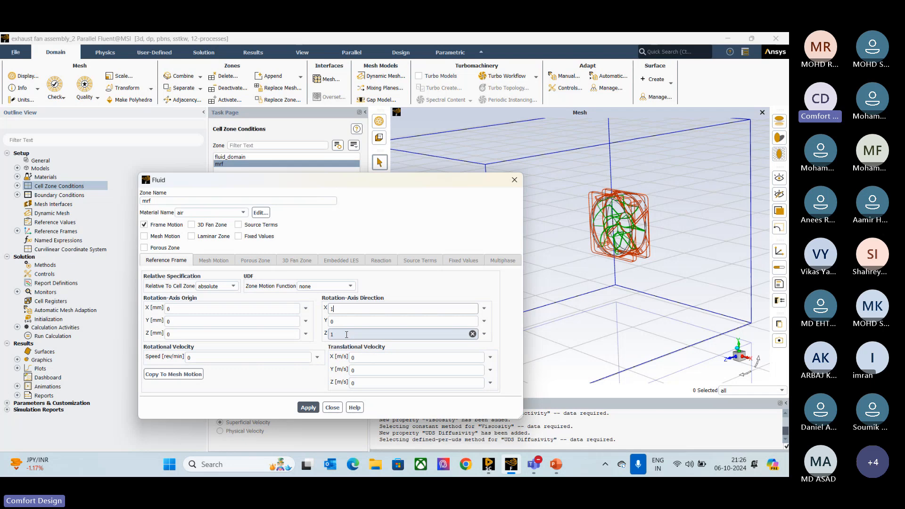
{"action": "type", "text": "0"}
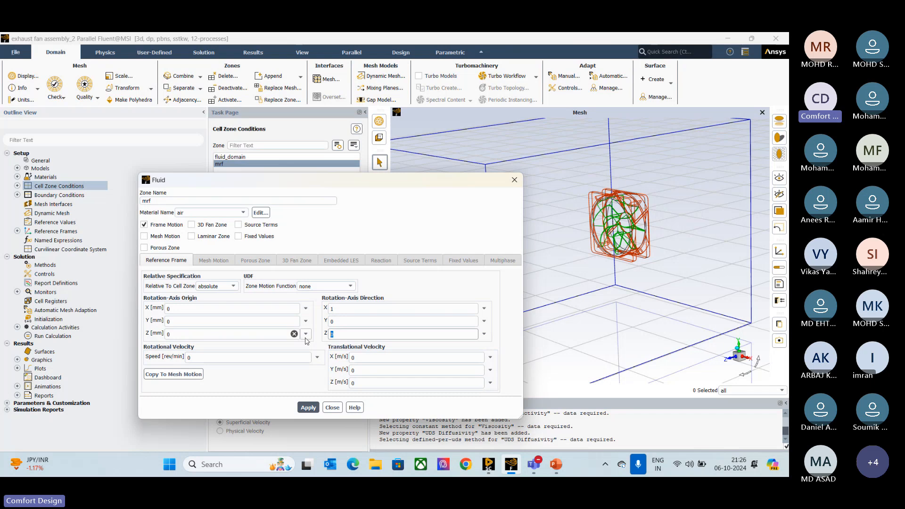
{"action": "type", "text": "1"}
{"action": "left_click_drag", "start_coordinate": [337, 310], "coordinate": [325, 310]}
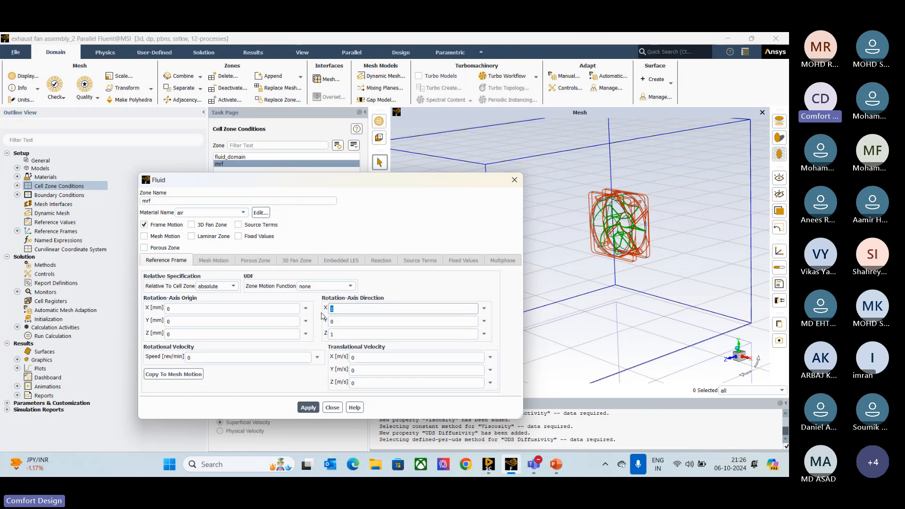
{"action": "type", "text": "0"}
Switch to the SpaceClaim geometry and hide the Fluid_Domain body, leaving only MRF displayed.
{"action": "scroll", "coordinate": [613, 284], "scroll_direction": "down", "scroll_amount": 3}
{"action": "scroll", "coordinate": [613, 285], "scroll_direction": "down", "scroll_amount": 2}
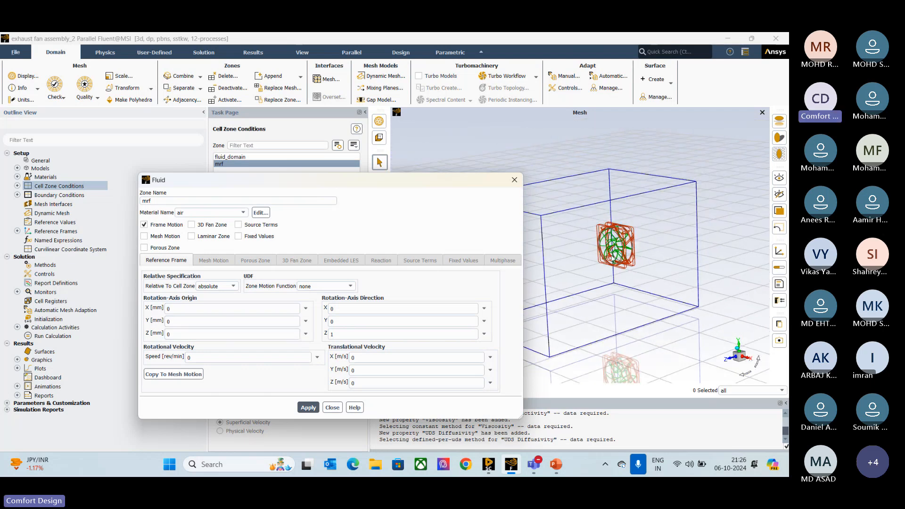
{"action": "middle_click_drag", "start_coordinate": [612, 267], "coordinate": [653, 250], "text": "ctrl"}
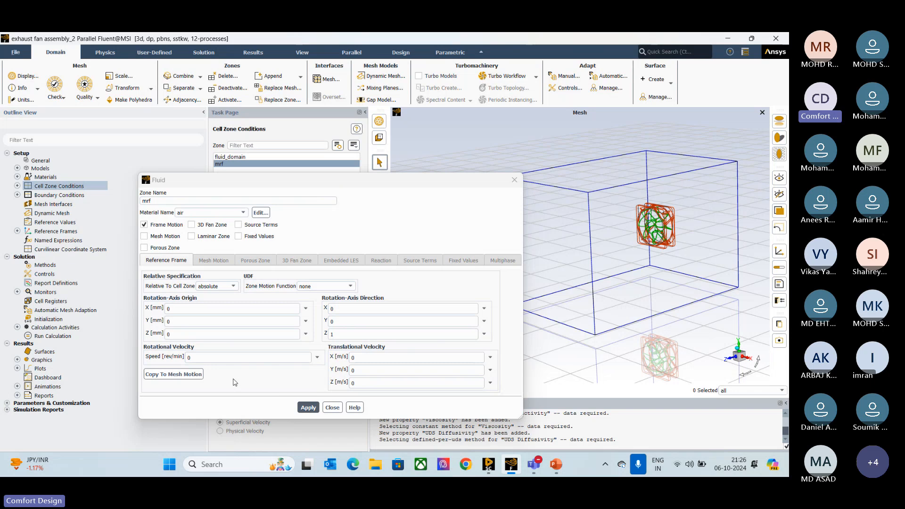
{"action": "left_click", "coordinate": [169, 308]}
{"action": "left_click", "coordinate": [488, 465]}
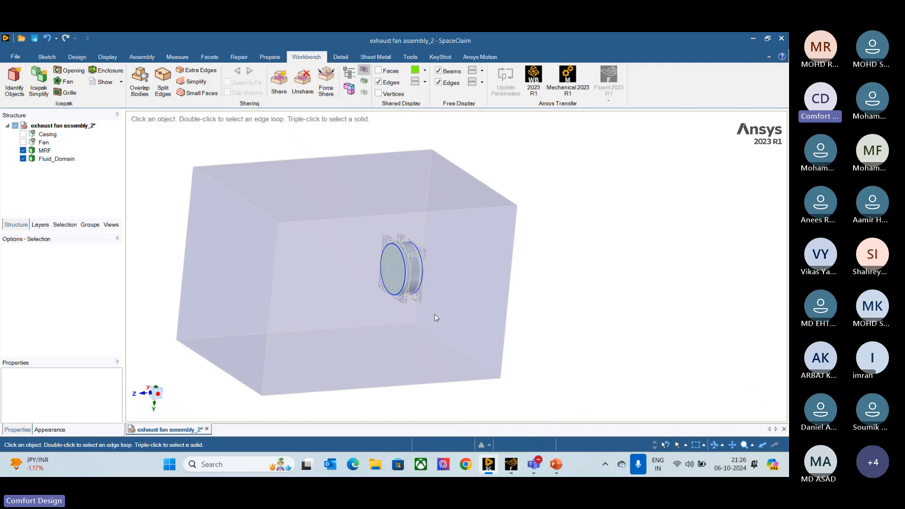
{"action": "middle_click_drag", "start_coordinate": [565, 326], "coordinate": [610, 310], "text": "ctrl"}
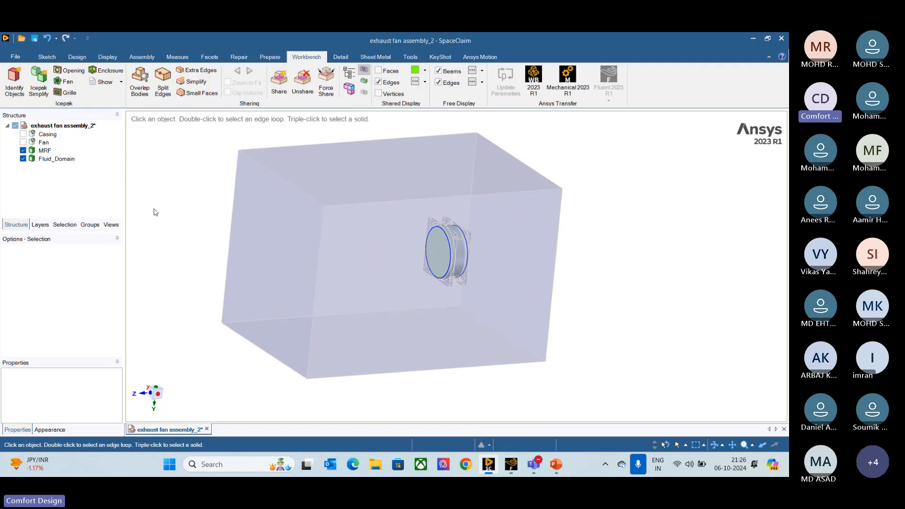
{"action": "left_click", "coordinate": [23, 161]}
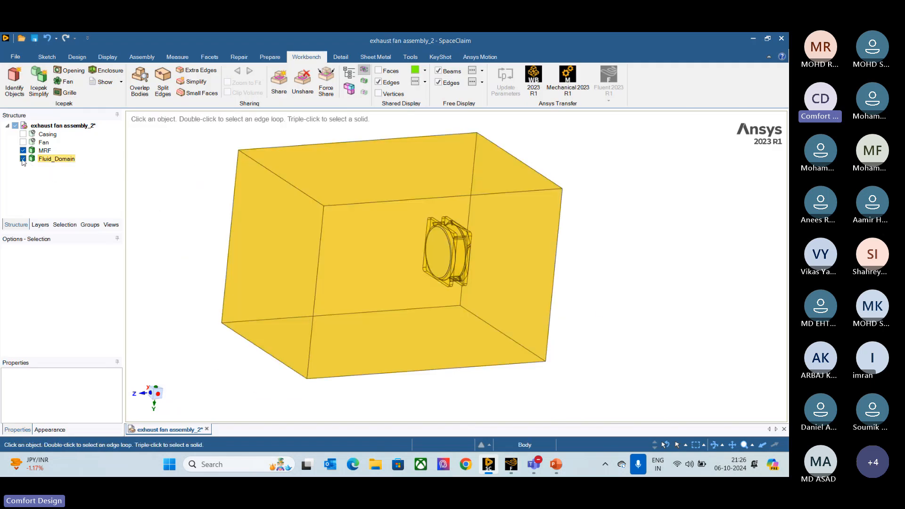
{"action": "left_click", "coordinate": [23, 159]}
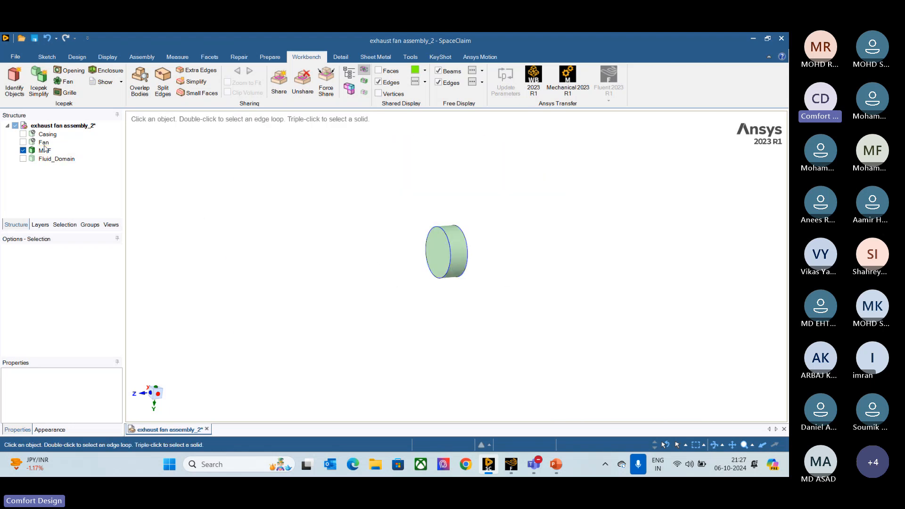
Measure the MRF body's area and overall dimensions and calculate its mass properties.
{"action": "left_click", "coordinate": [177, 56]}
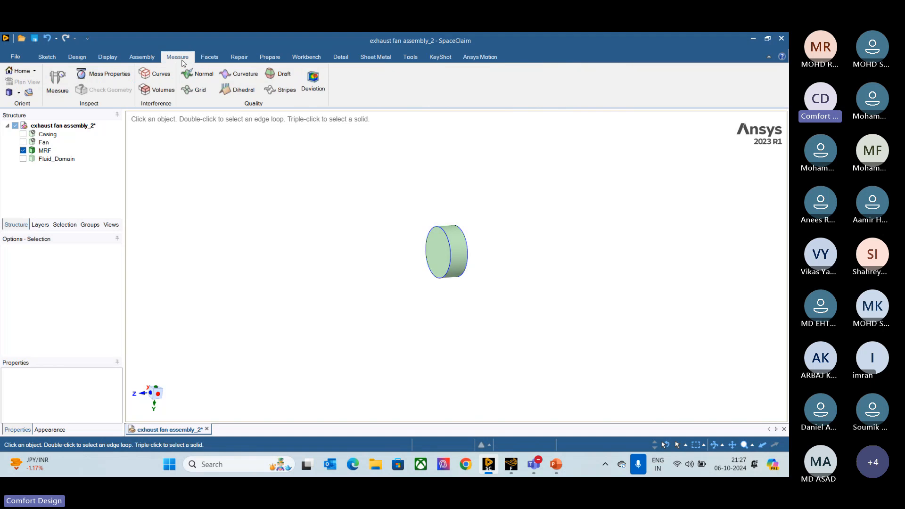
{"action": "left_click", "coordinate": [57, 81]}
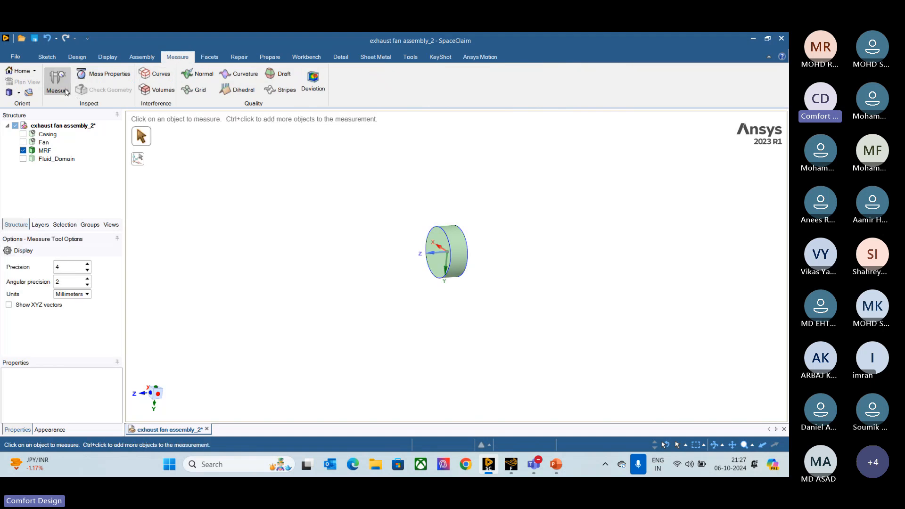
{"action": "left_click", "coordinate": [45, 150]}
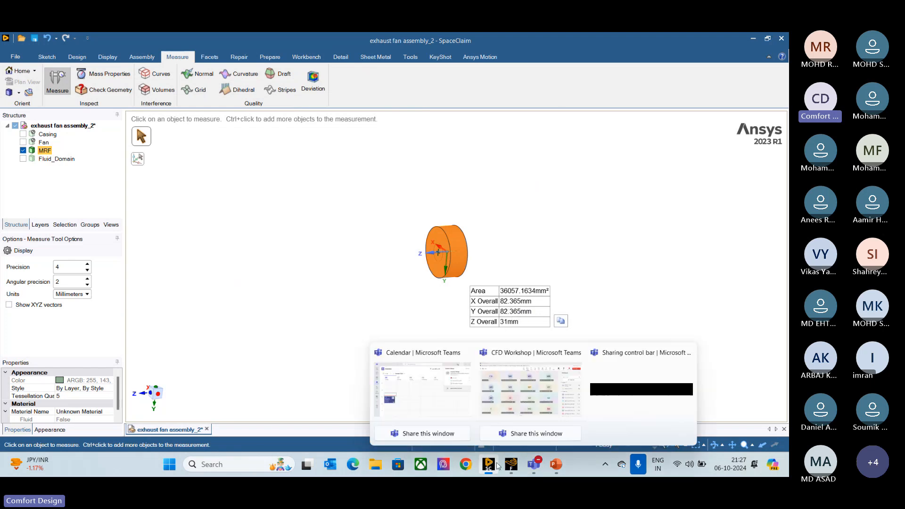
{"action": "left_click", "coordinate": [106, 76]}
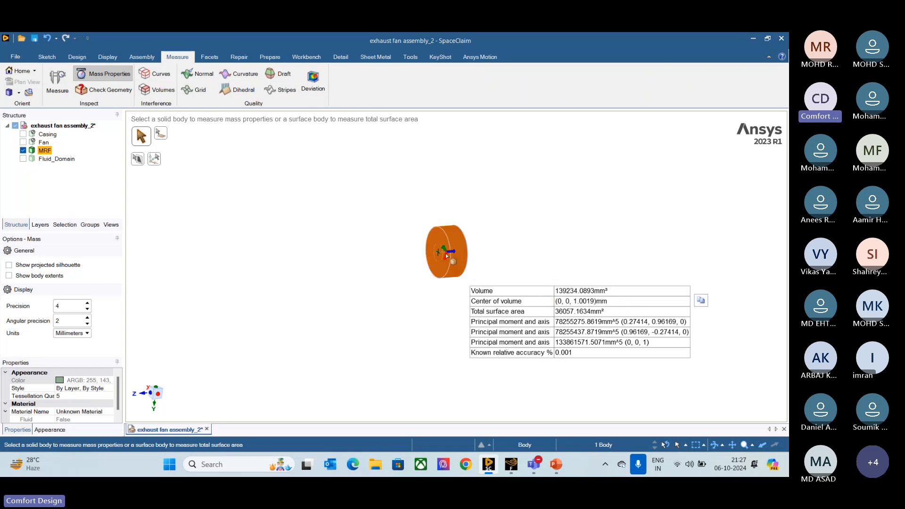
{"action": "middle_click_drag", "start_coordinate": [446, 253], "coordinate": [475, 243]}
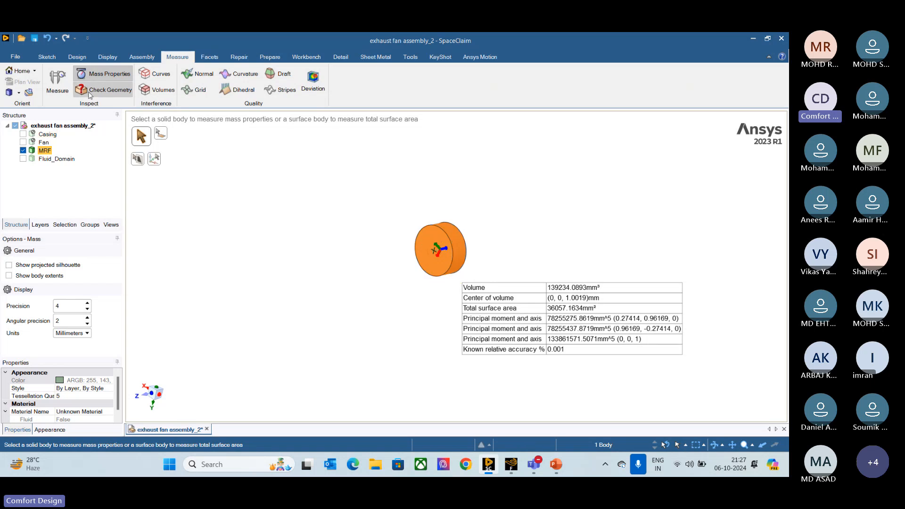
Repeat the MRF body's overall measurement and recheck its mass properties for the center of volume.
{"action": "left_click", "coordinate": [57, 80]}
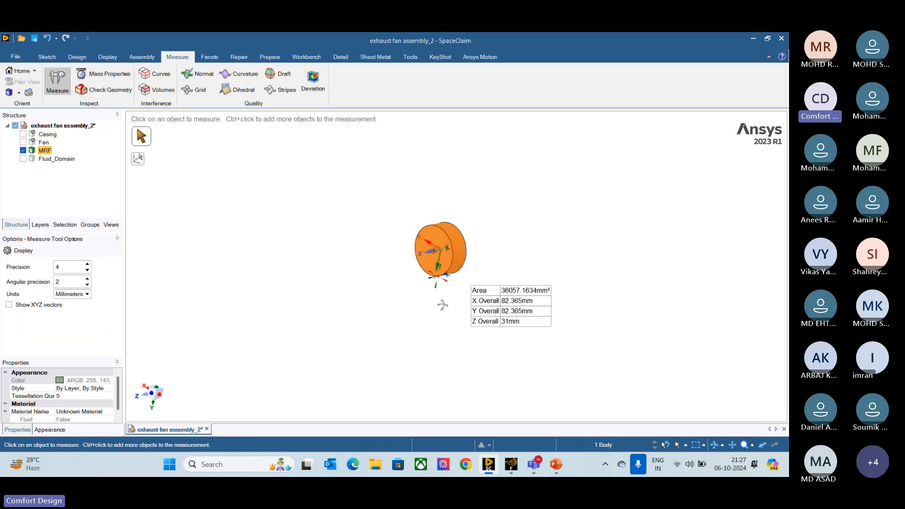
{"action": "middle_click_drag", "start_coordinate": [443, 305], "coordinate": [444, 282]}
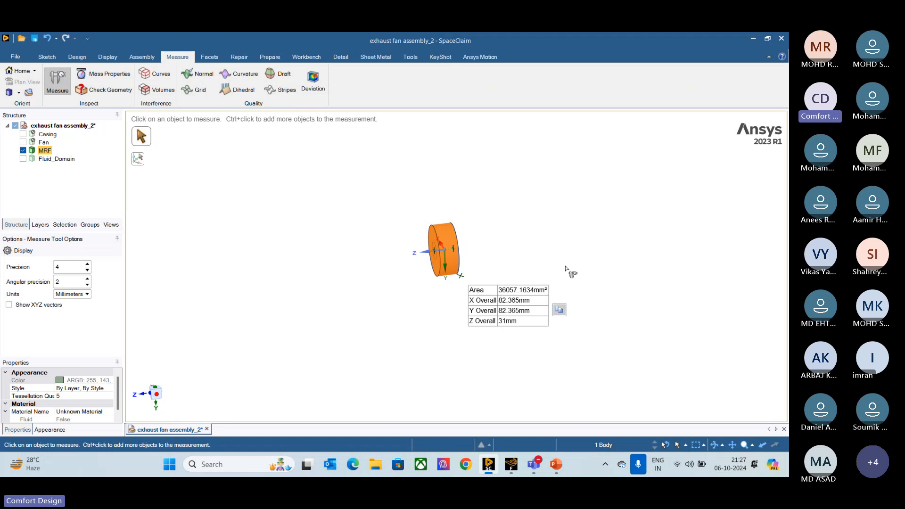
{"action": "middle_click_drag", "start_coordinate": [354, 266], "coordinate": [363, 287]}
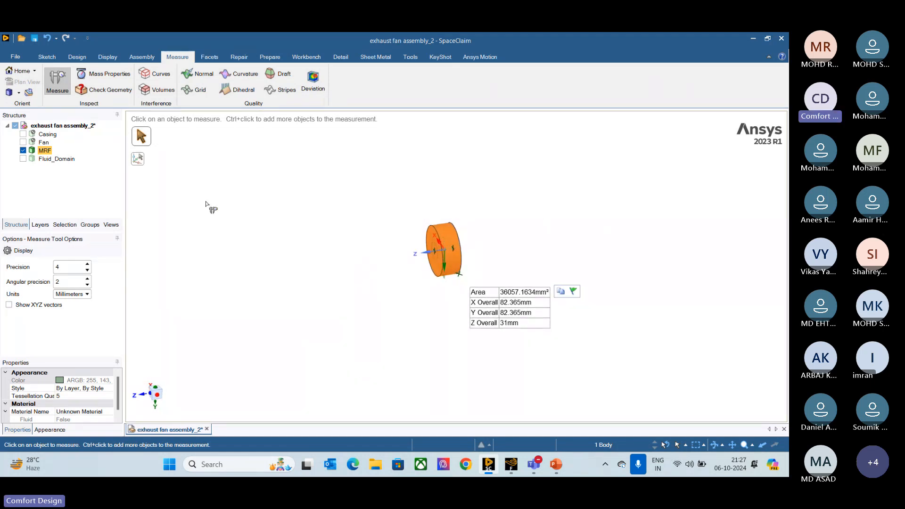
{"action": "left_click", "coordinate": [113, 75]}
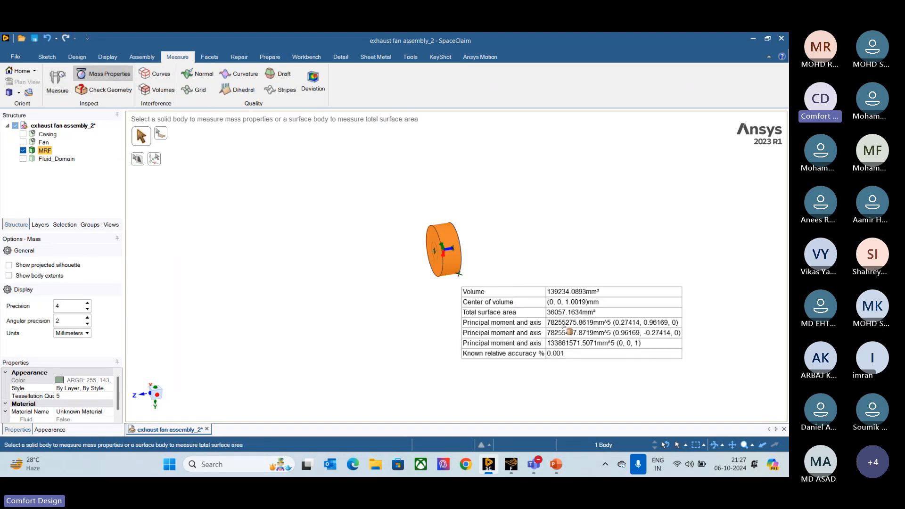
Check the MRF center of volume in SpaceClaim and set the mrf rotation-axis origin Z to 1.0019 mm in Fluent.
{"action": "scroll", "coordinate": [559, 308], "scroll_direction": "up", "scroll_amount": 2}
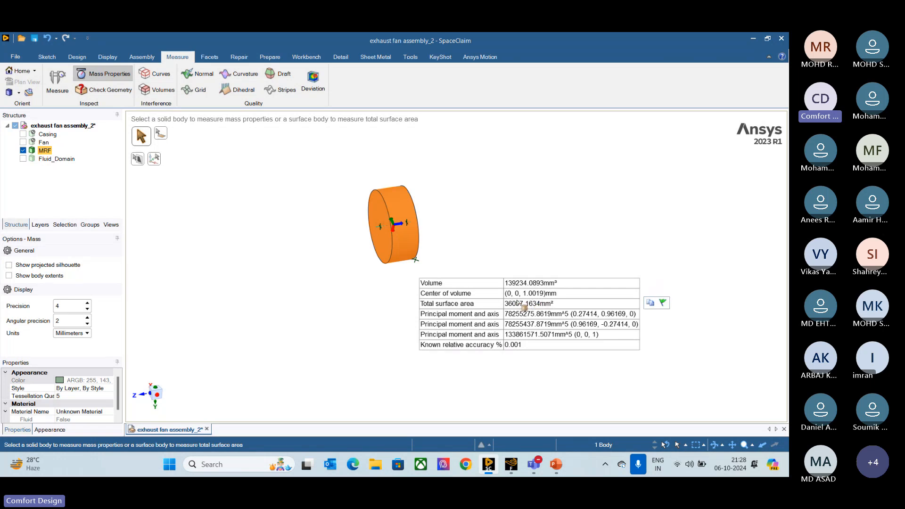
{"action": "left_click", "coordinate": [512, 465]}
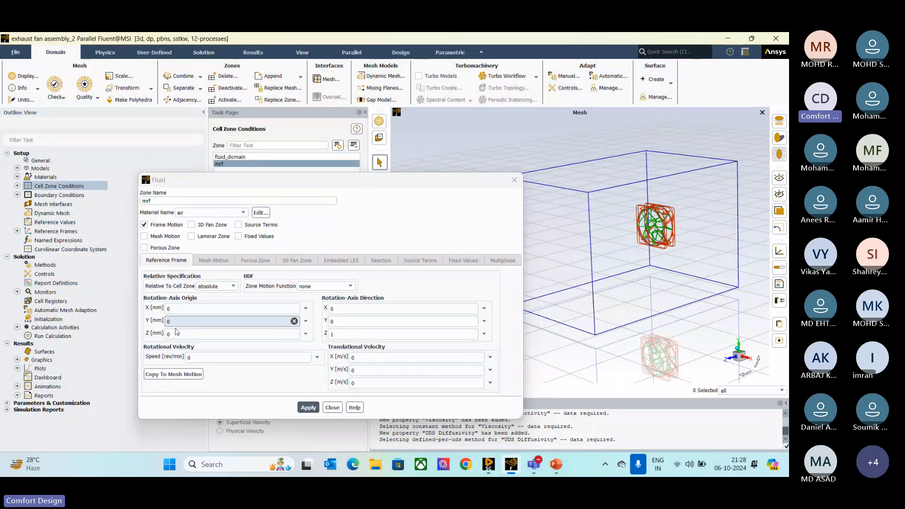
{"action": "left_click", "coordinate": [490, 465]}
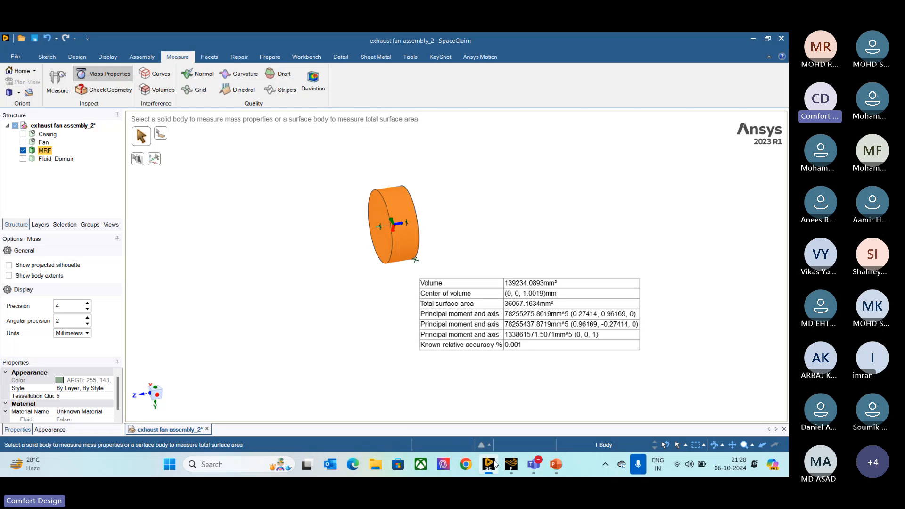
{"action": "left_click", "coordinate": [512, 464]}
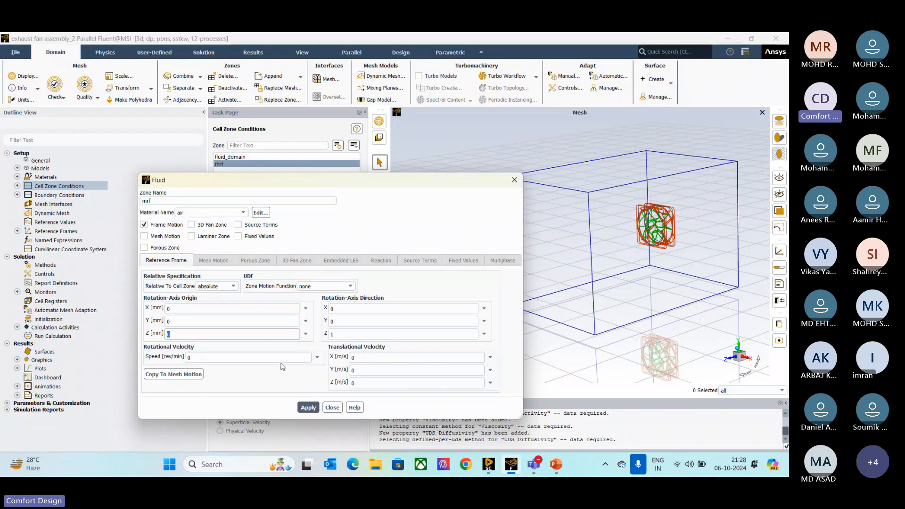
{"action": "type", "text": "1."}
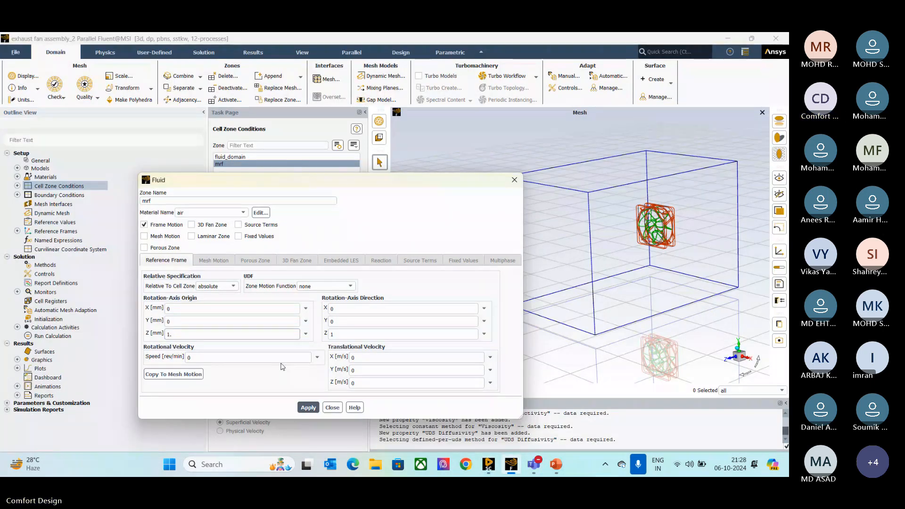
{"action": "type", "text": "00"}
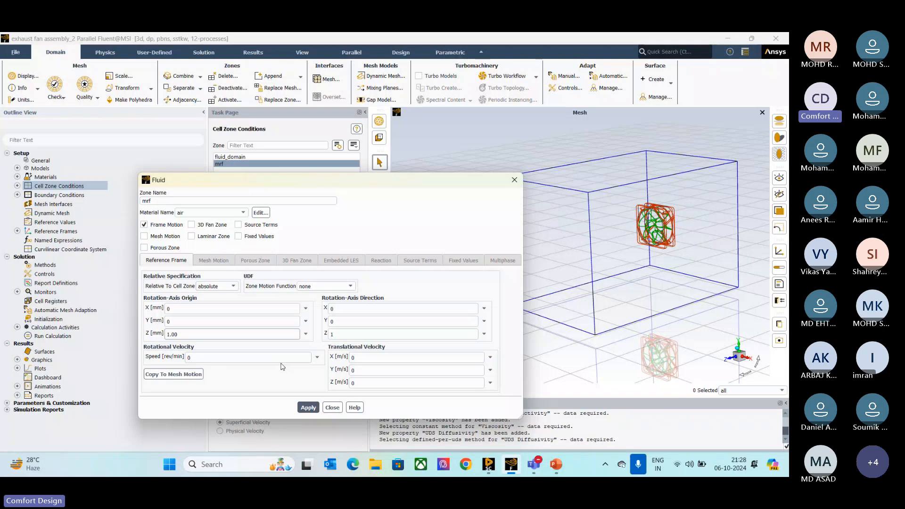
{"action": "type", "text": "19"}
{"action": "left_click", "coordinate": [195, 357]}
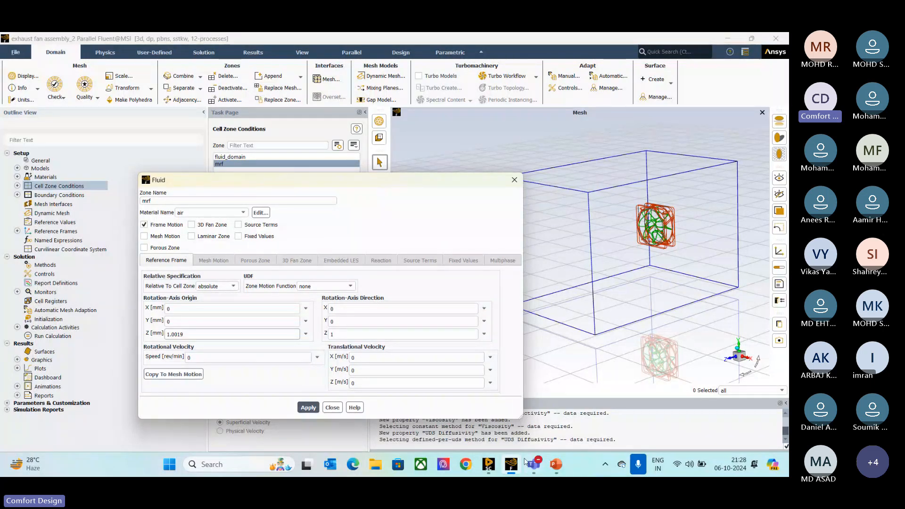
Switch to the CFD Workshop meeting in Microsoft Teams and read the latest chat replies, dismissing the external-participants notice.
{"action": "mouse_move", "coordinate": [536, 473]}
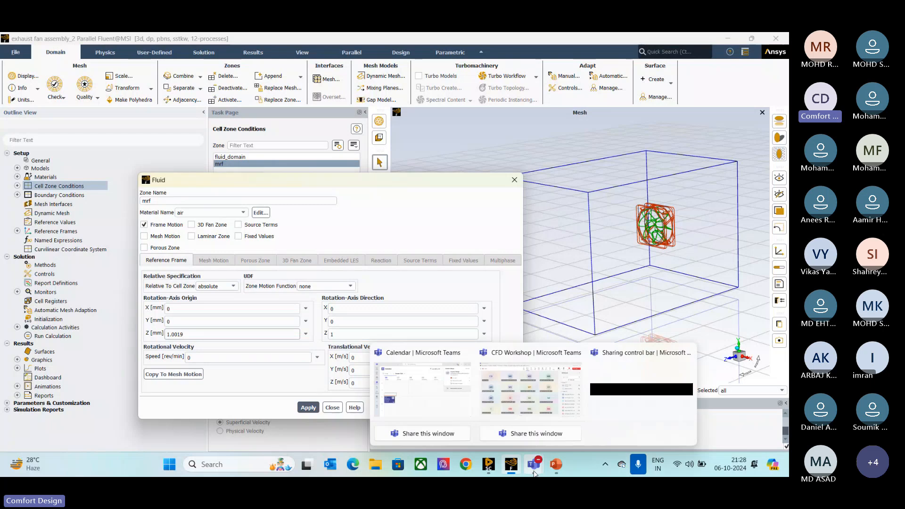
{"action": "left_click", "coordinate": [530, 399]}
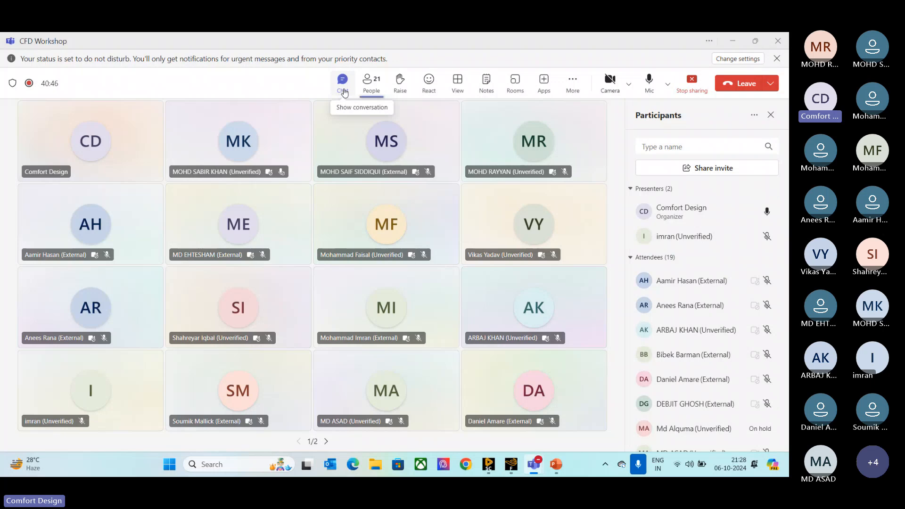
{"action": "left_click", "coordinate": [344, 92]}
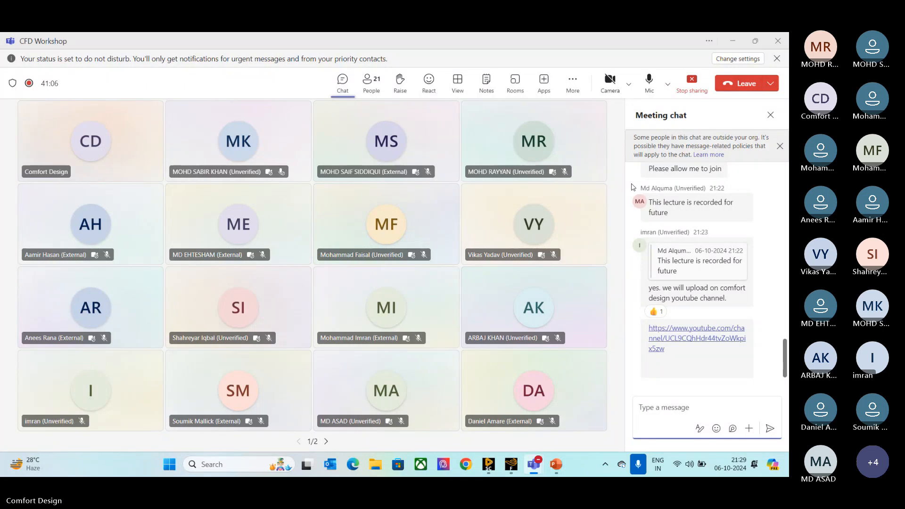
{"action": "left_click", "coordinate": [780, 146]}
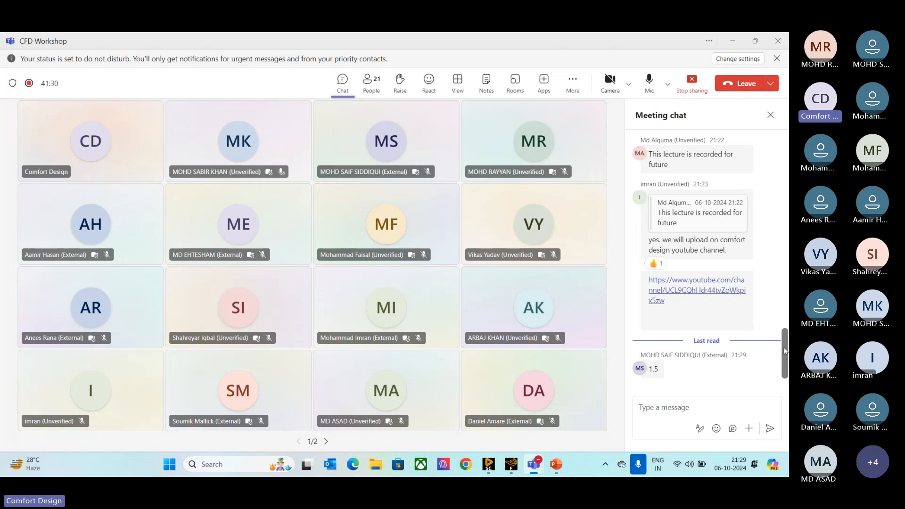
{"action": "left_click_drag", "start_coordinate": [785, 352], "coordinate": [781, 384]}
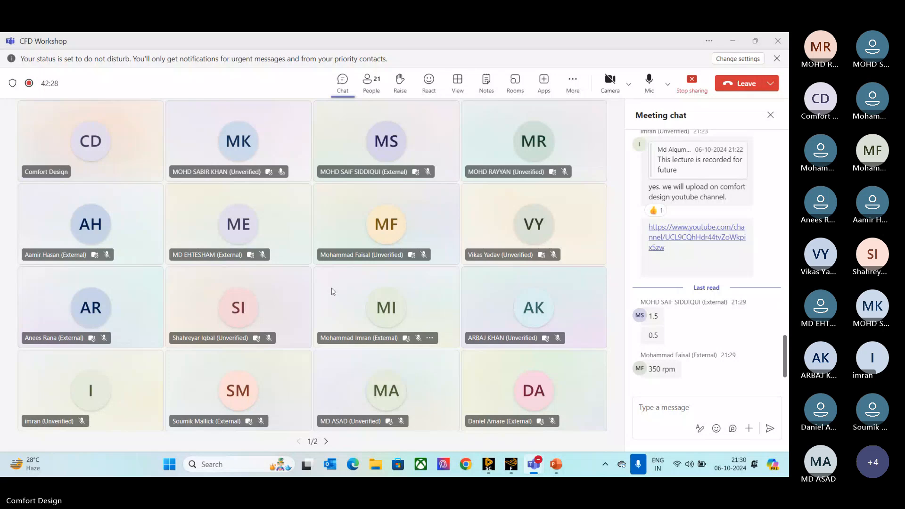
{"action": "left_click", "coordinate": [325, 441]}
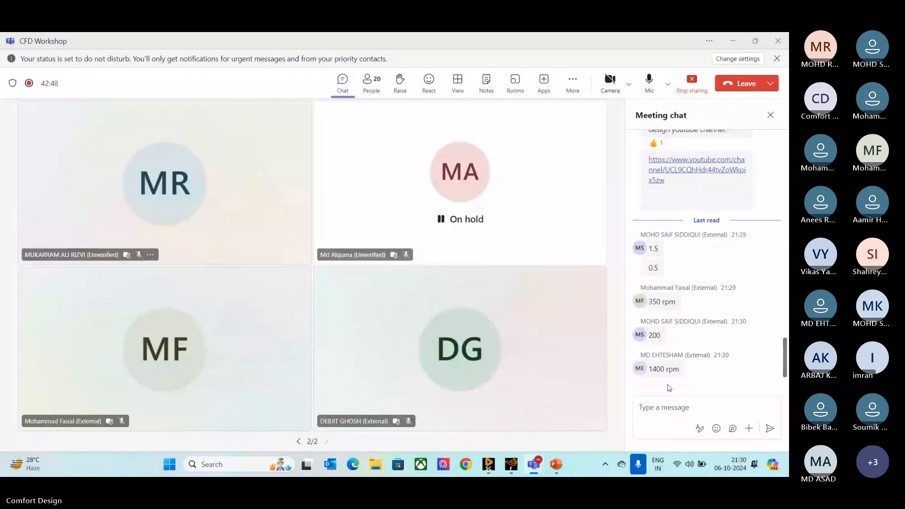
React with a thumbs-up to the "1400 rpm" and "2100 rpm" messages in the meeting chat.
{"action": "mouse_move", "coordinate": [651, 373]}
{"action": "left_click", "coordinate": [635, 354]}
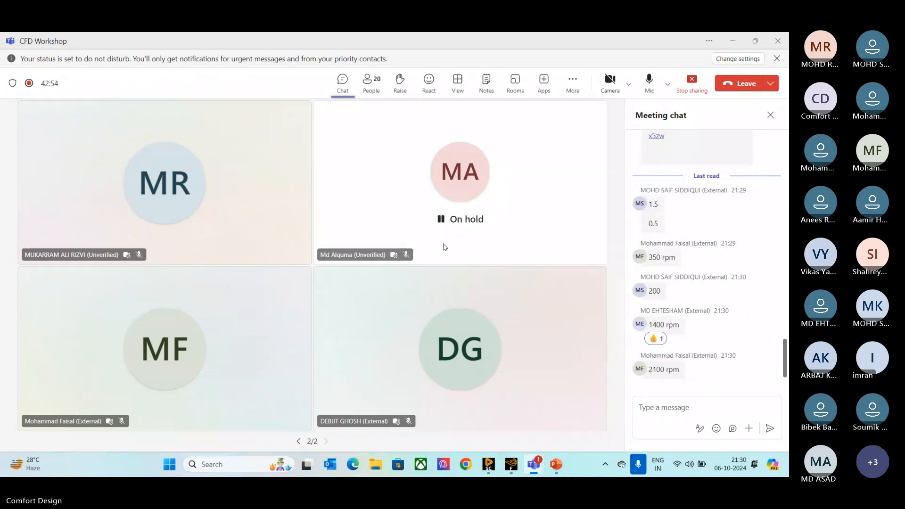
{"action": "mouse_move", "coordinate": [662, 366]}
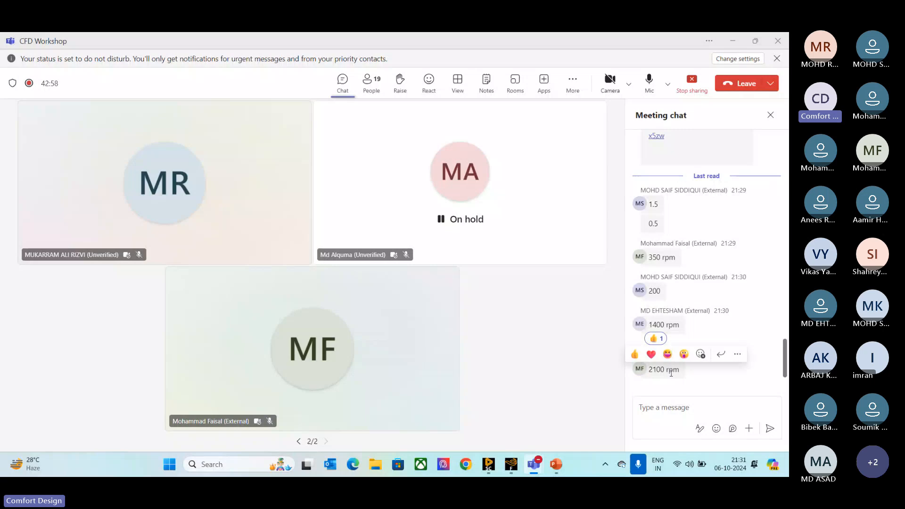
{"action": "left_click", "coordinate": [635, 352]}
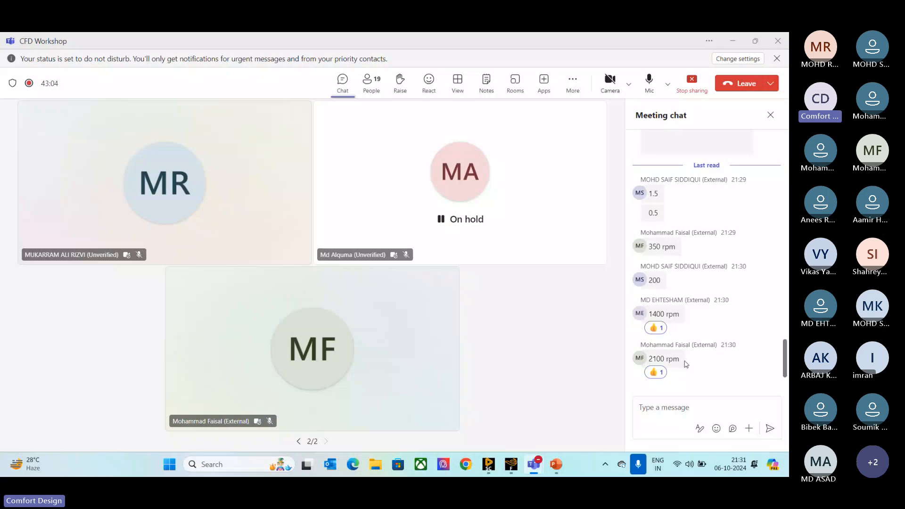
Switch back to Fluent, set the mrf zone's rotational speed to 2100 rev/min, and apply the fluid zone settings.
{"action": "left_click", "coordinate": [512, 466]}
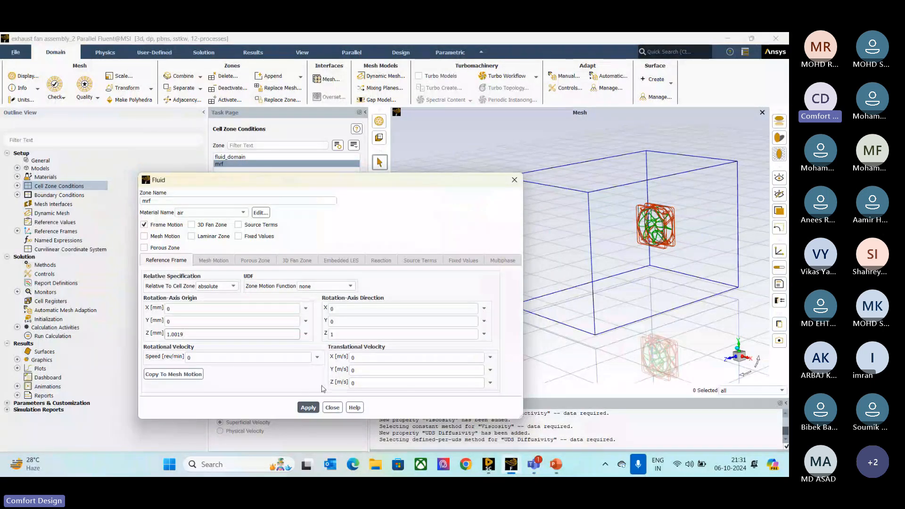
{"action": "double_click", "coordinate": [207, 358]}
{"action": "type", "text": "2100"}
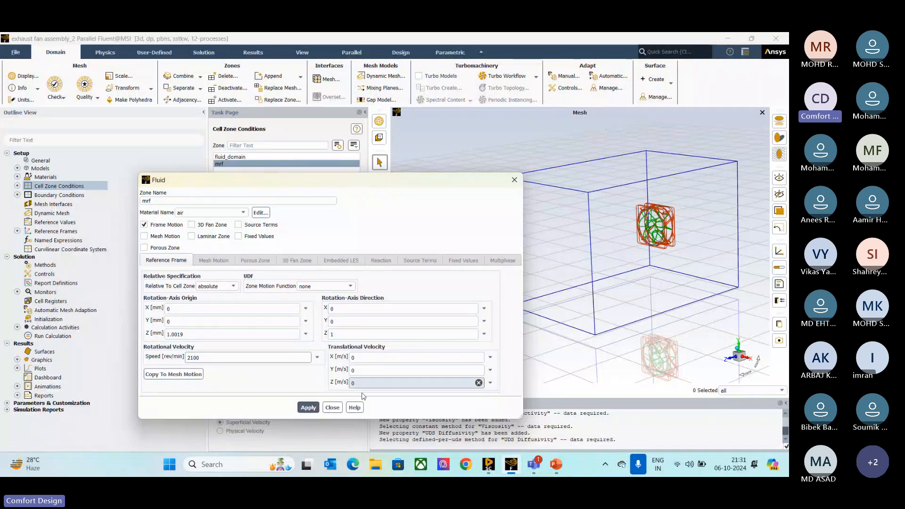
{"action": "left_click", "coordinate": [304, 407]}
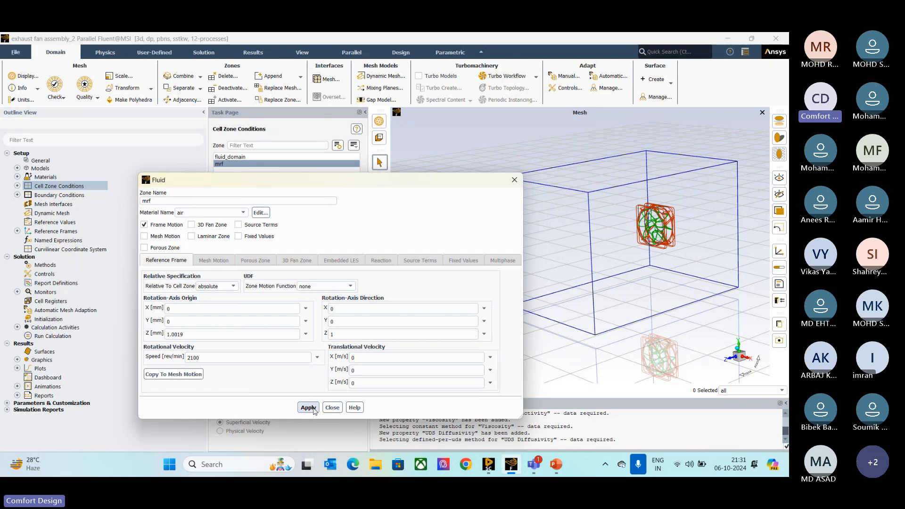
{"action": "left_click", "coordinate": [309, 408]}
{"action": "left_click", "coordinate": [332, 408]}
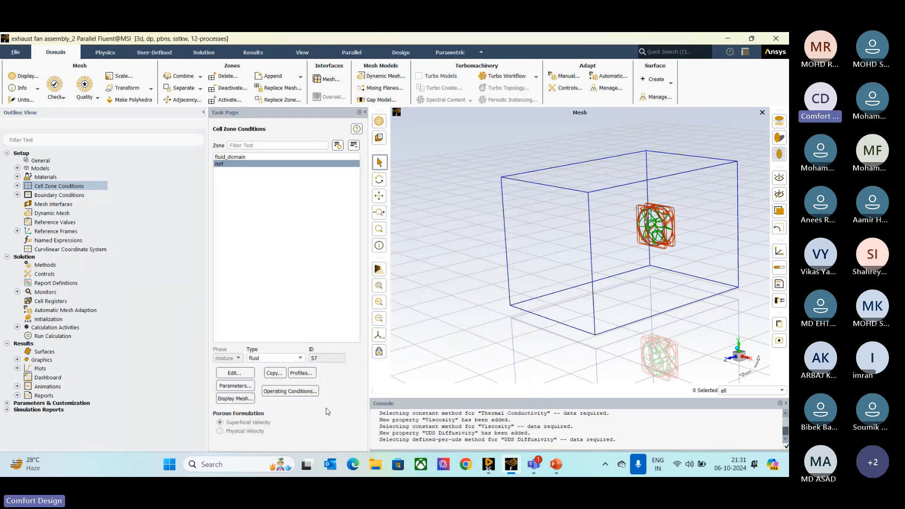
Examine the internal and wall zones listed under the boundary conditions.
{"action": "left_click", "coordinate": [17, 195]}
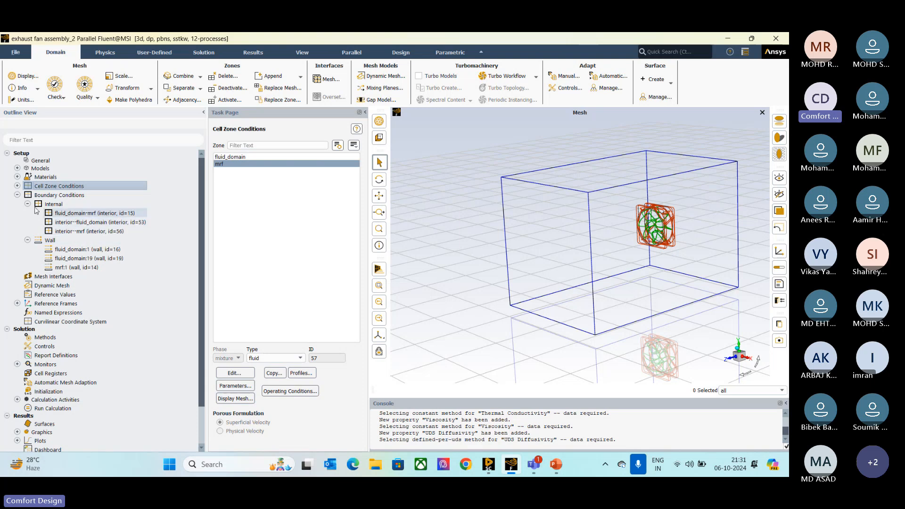
{"action": "left_click", "coordinate": [18, 195]}
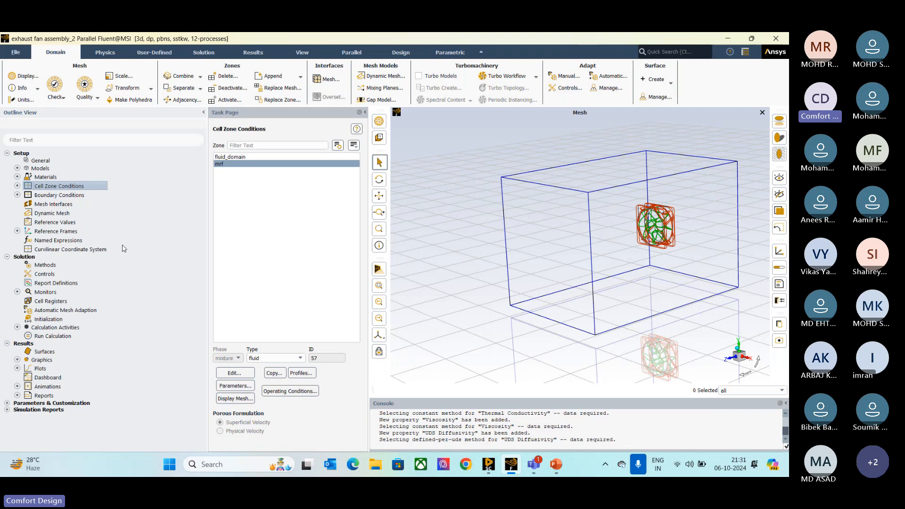
{"action": "left_click", "coordinate": [17, 196]}
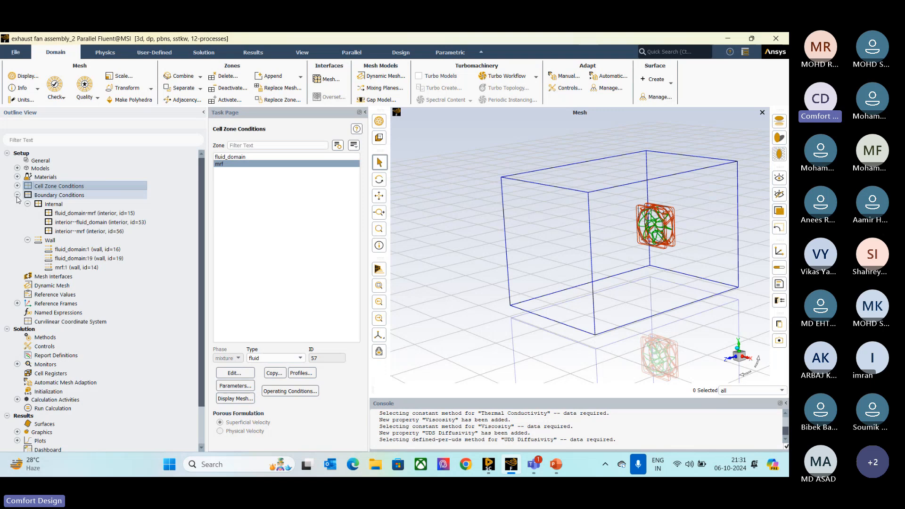
{"action": "left_click", "coordinate": [27, 240]}
{"action": "left_click", "coordinate": [27, 203]}
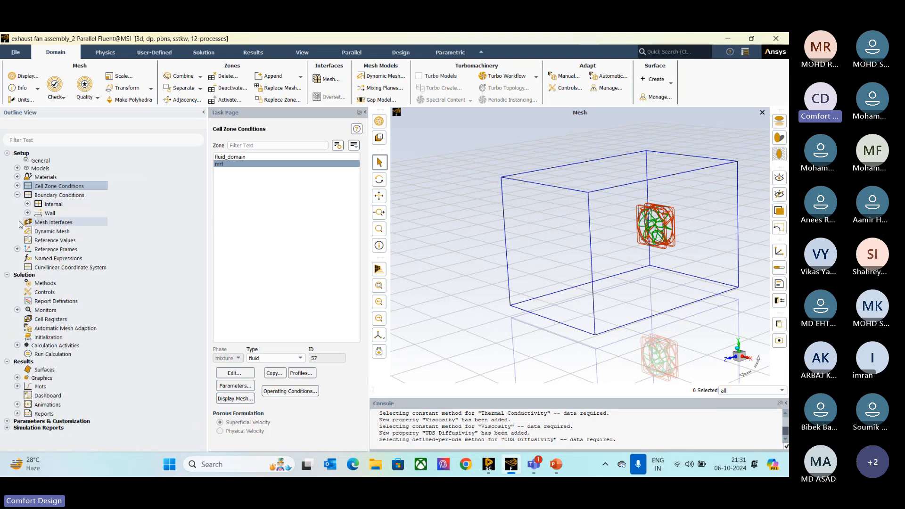
{"action": "left_click", "coordinate": [17, 195]}
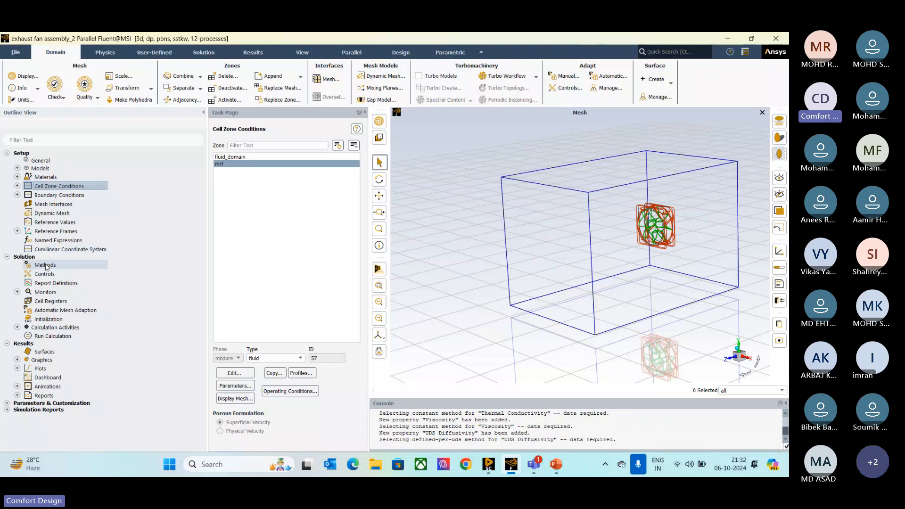
{"action": "left_click", "coordinate": [203, 52]}
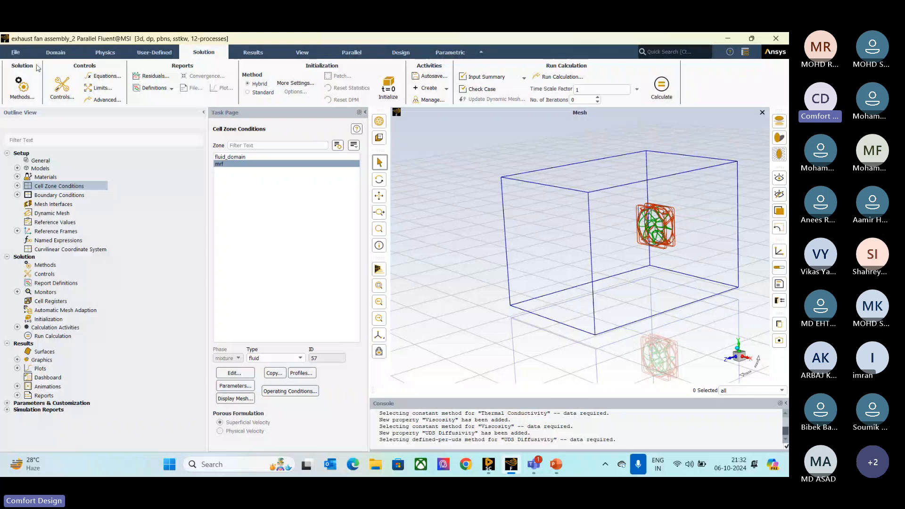
{"action": "left_click", "coordinate": [104, 54]}
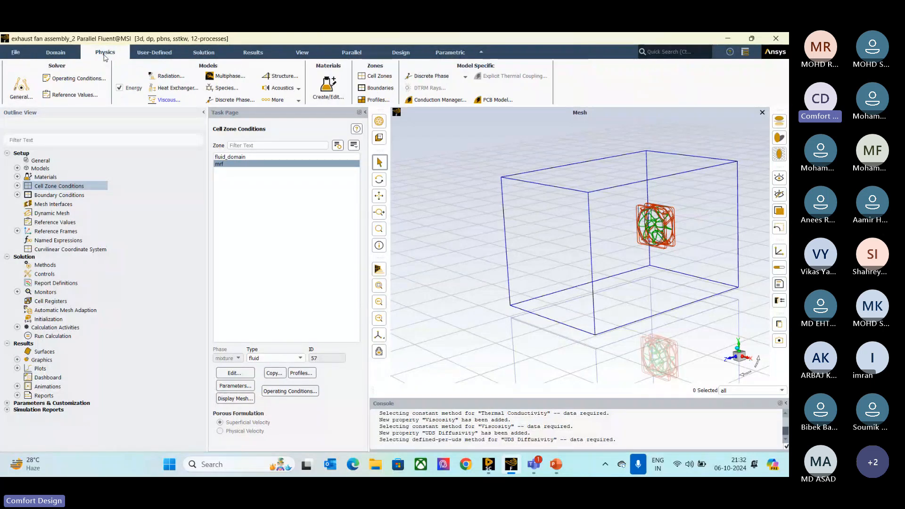
{"action": "left_click", "coordinate": [154, 52]}
{"action": "left_click", "coordinate": [204, 53]}
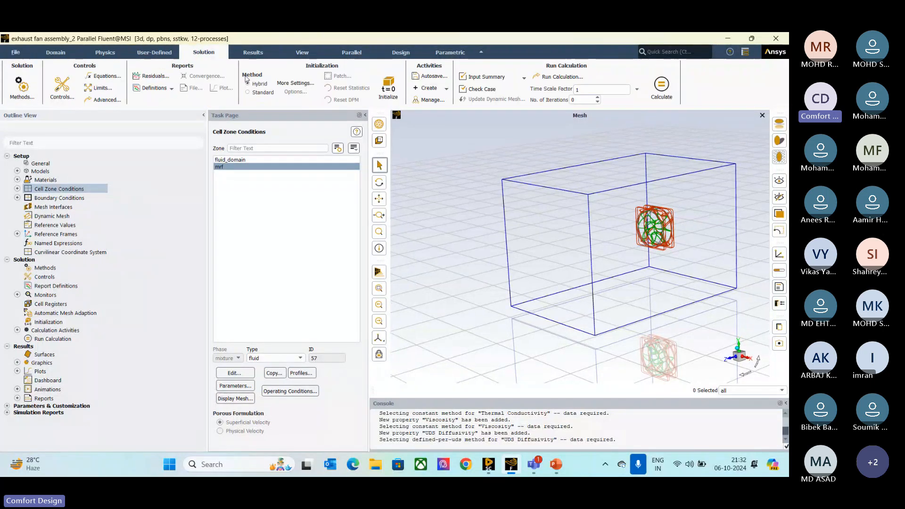
{"action": "left_click", "coordinate": [253, 52]}
{"action": "left_click", "coordinate": [303, 52]}
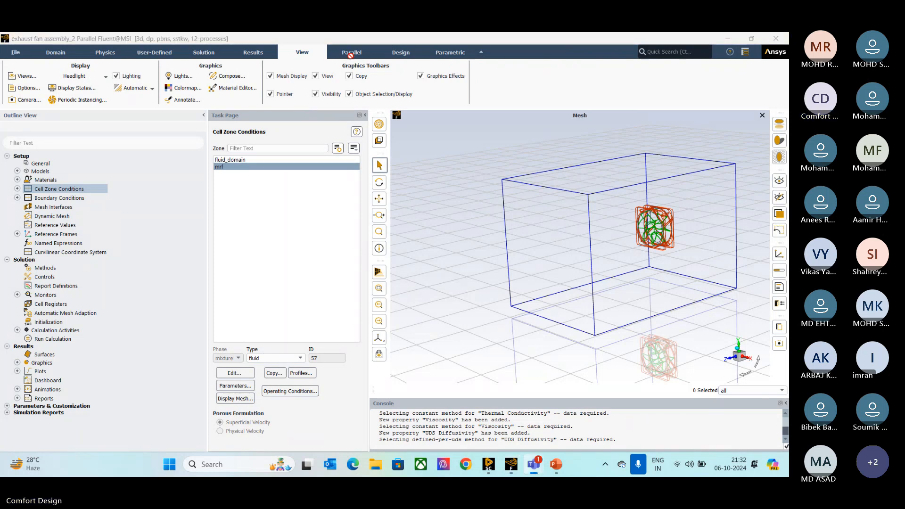
{"action": "left_click", "coordinate": [73, 53]}
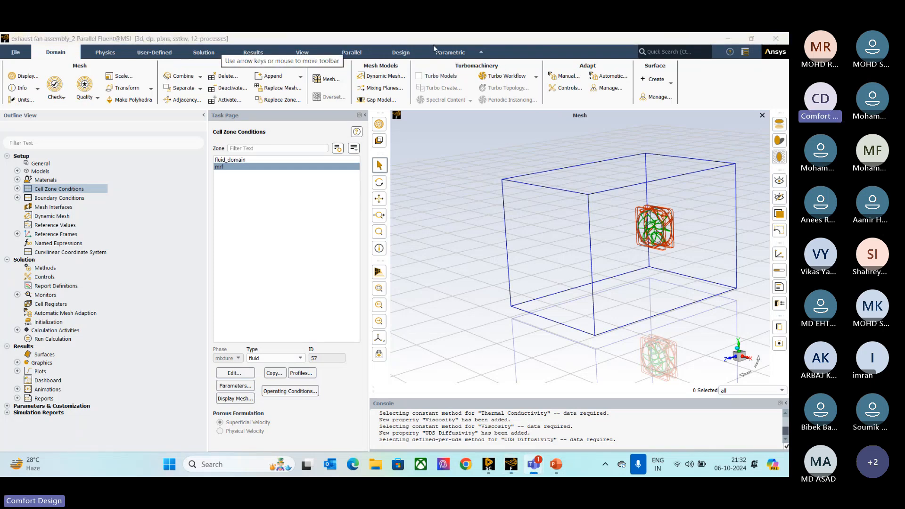
{"action": "left_click", "coordinate": [401, 52]}
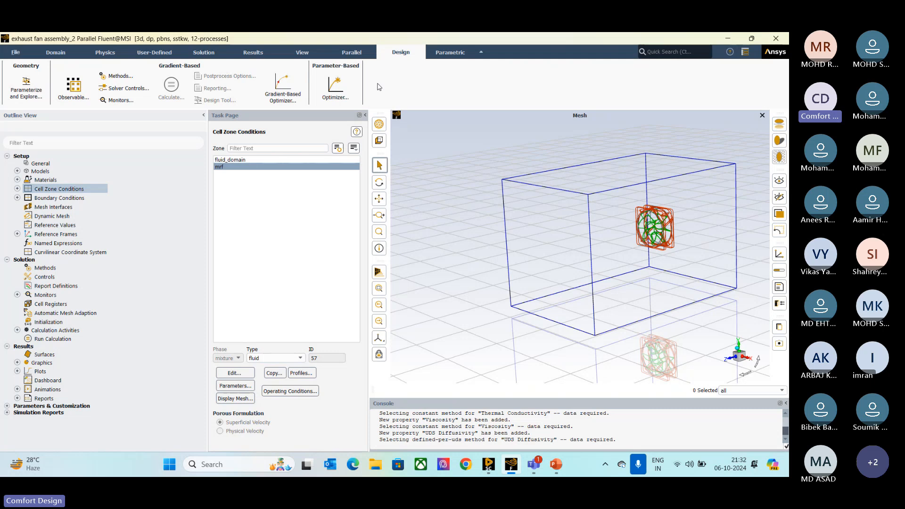
{"action": "left_click", "coordinate": [56, 53]}
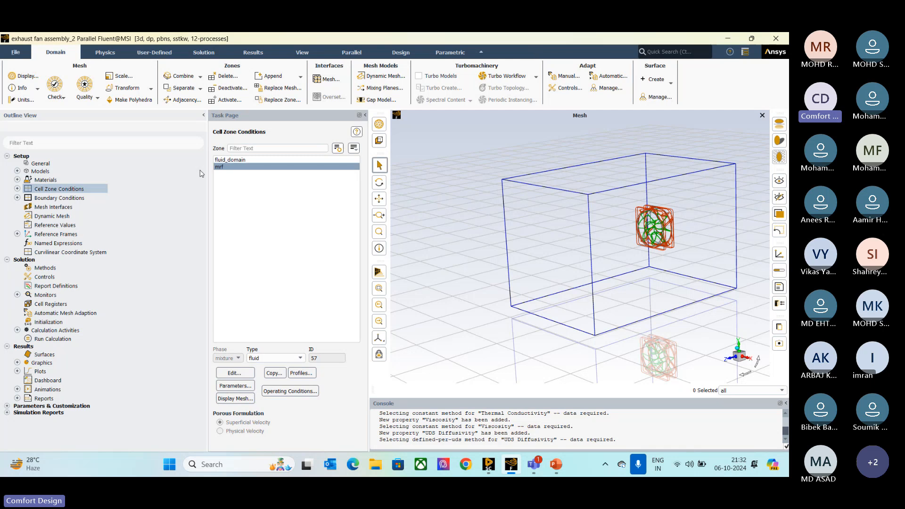
Open the solution methods and review the available pressure-velocity coupling schemes.
{"action": "left_click", "coordinate": [45, 268]}
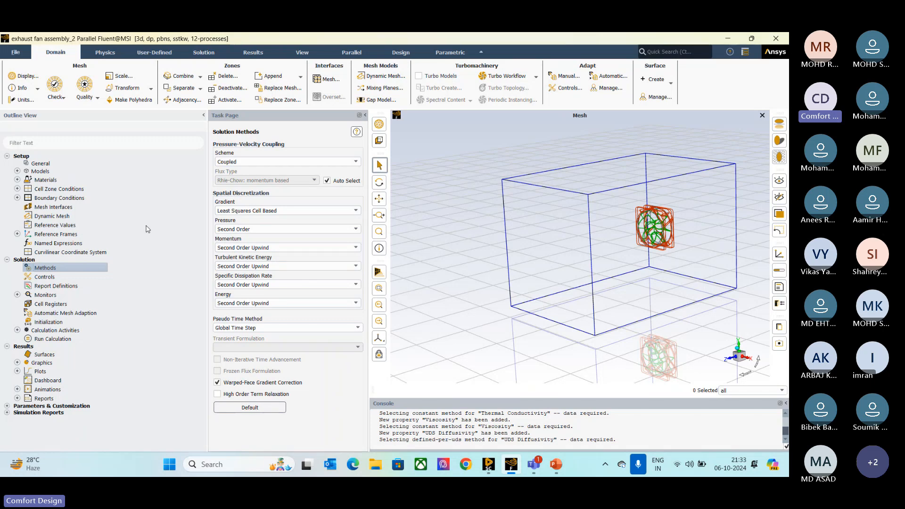
{"action": "left_click", "coordinate": [307, 162]}
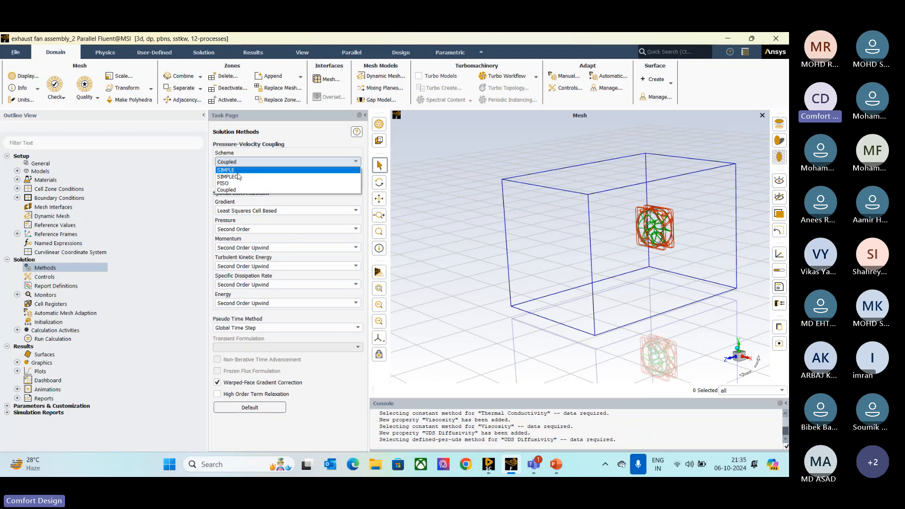
Switch to the Teams meeting window and view the profile card of the participant who is on hold.
{"action": "left_click", "coordinate": [534, 464]}
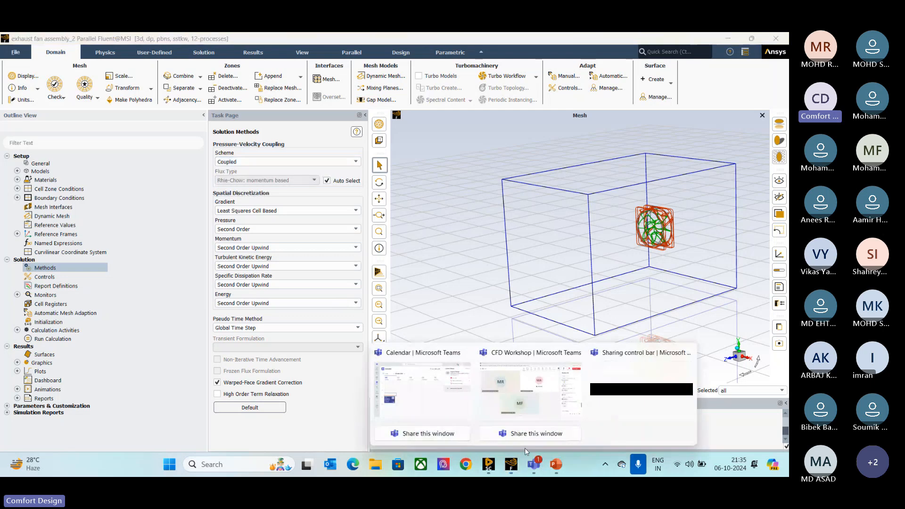
{"action": "left_click", "coordinate": [518, 398]}
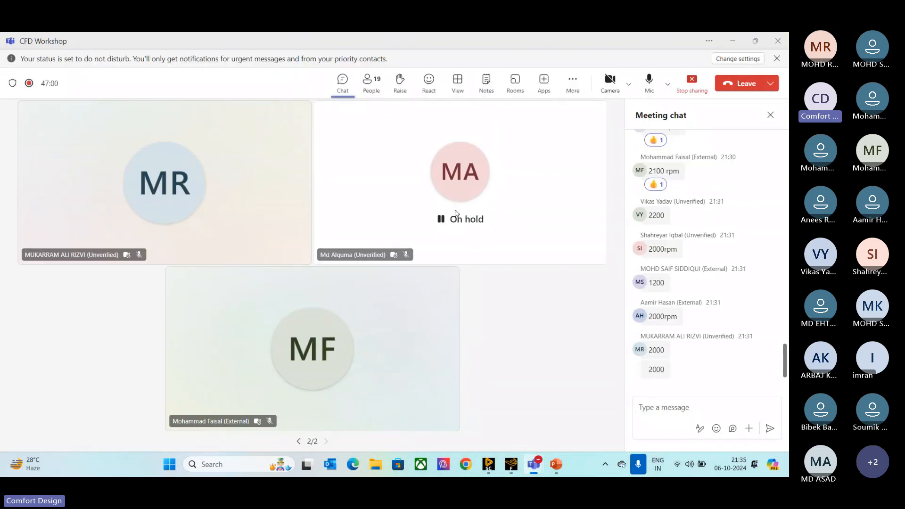
{"action": "left_click", "coordinate": [465, 183]}
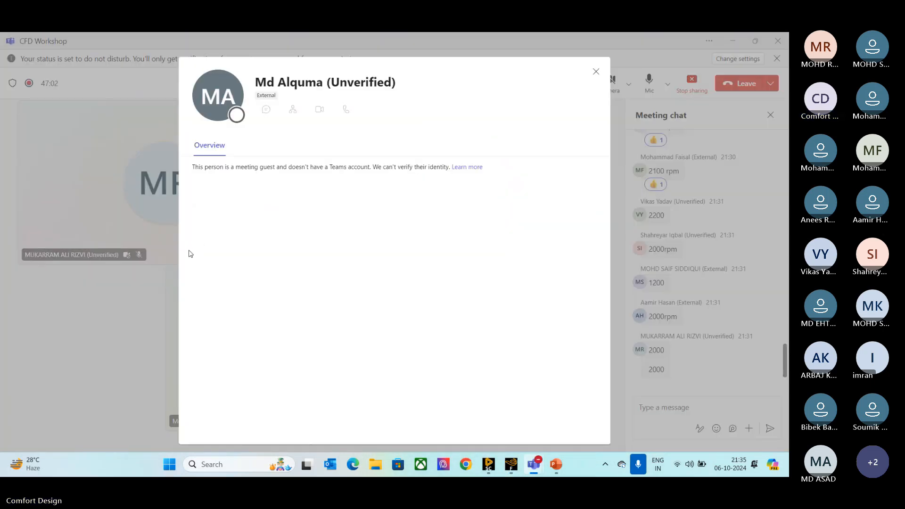
{"action": "left_click", "coordinate": [596, 71]}
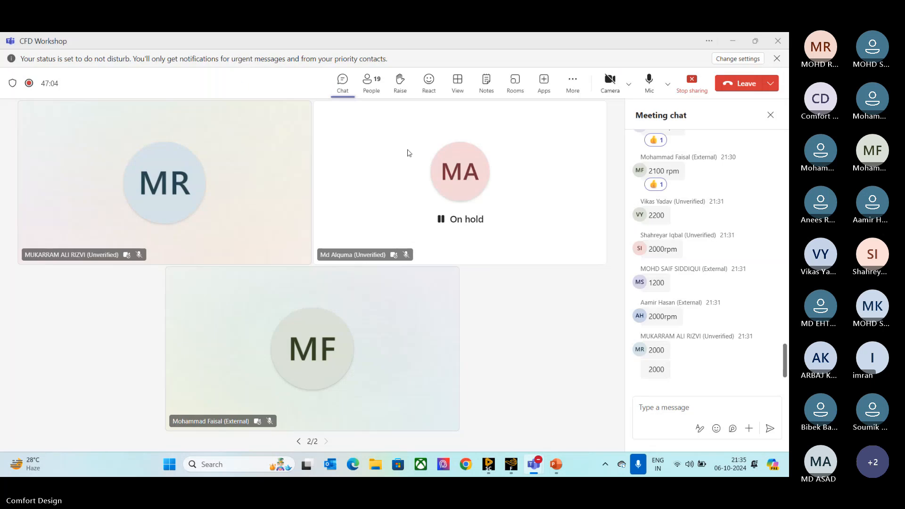
Open the meeting's participant list and look through the attendees, including the options for the on-hold participant.
{"action": "left_click", "coordinate": [371, 83]}
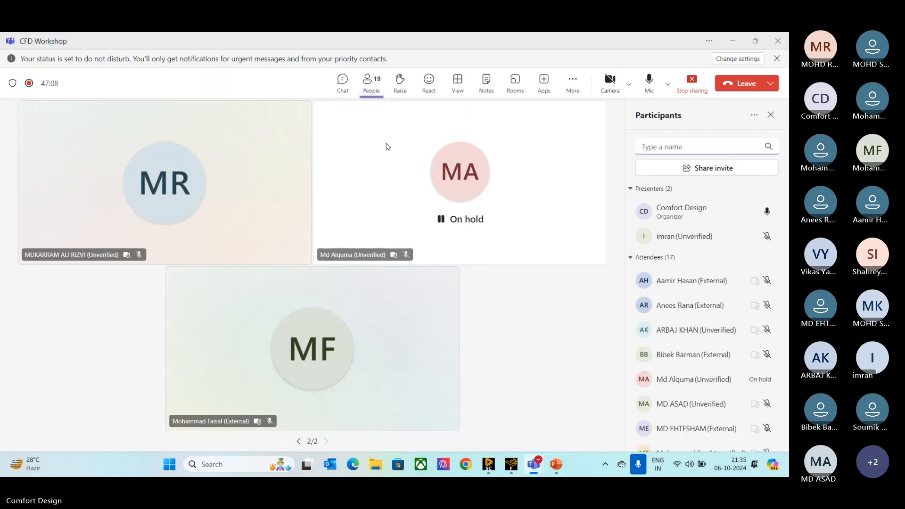
{"action": "left_click", "coordinate": [299, 441]}
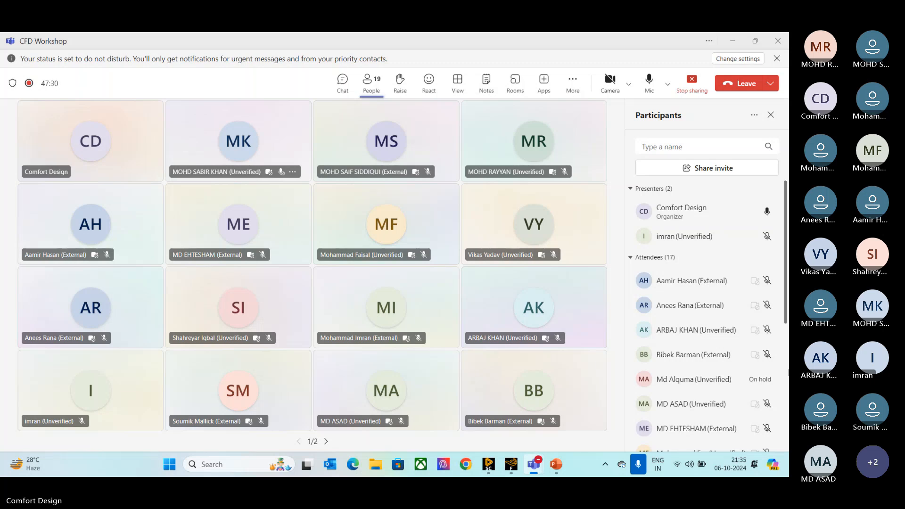
{"action": "left_click", "coordinate": [768, 380]}
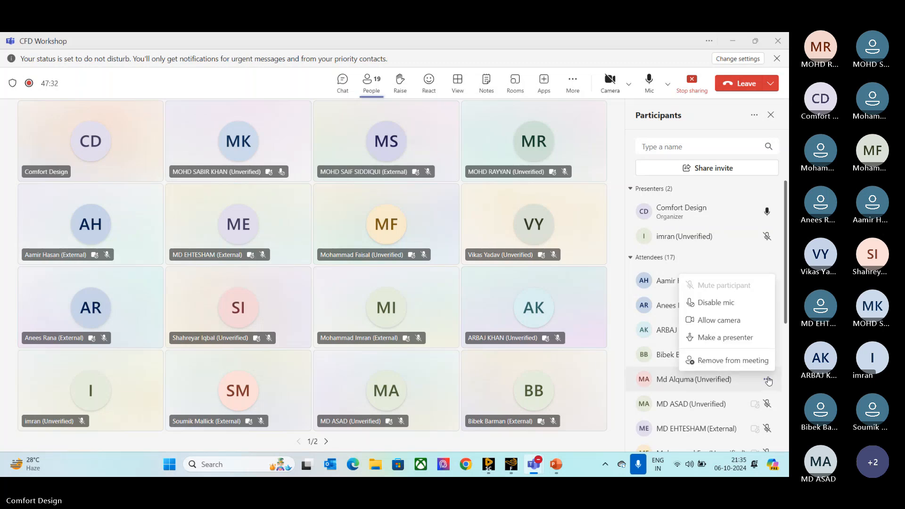
{"action": "left_click", "coordinate": [615, 439]}
{"action": "scroll", "coordinate": [681, 331], "scroll_direction": "down", "scroll_amount": 5}
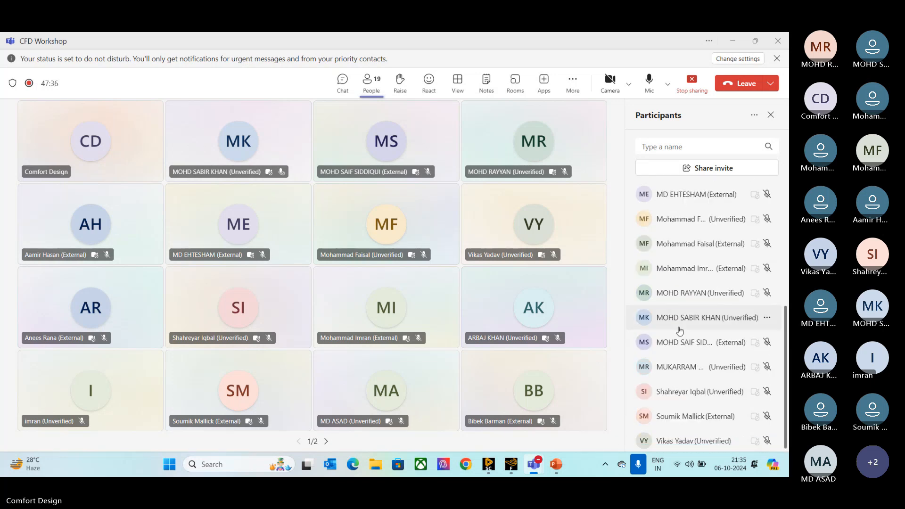
{"action": "scroll", "coordinate": [680, 331], "scroll_direction": "up", "scroll_amount": 10}
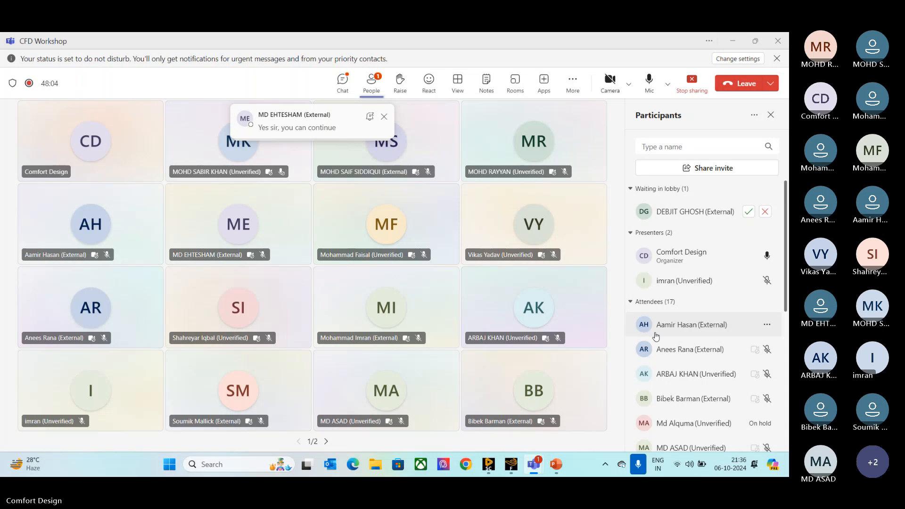
Admit the person waiting in the lobby and check the remaining attendees in the participant list.
{"action": "left_click", "coordinate": [748, 211]}
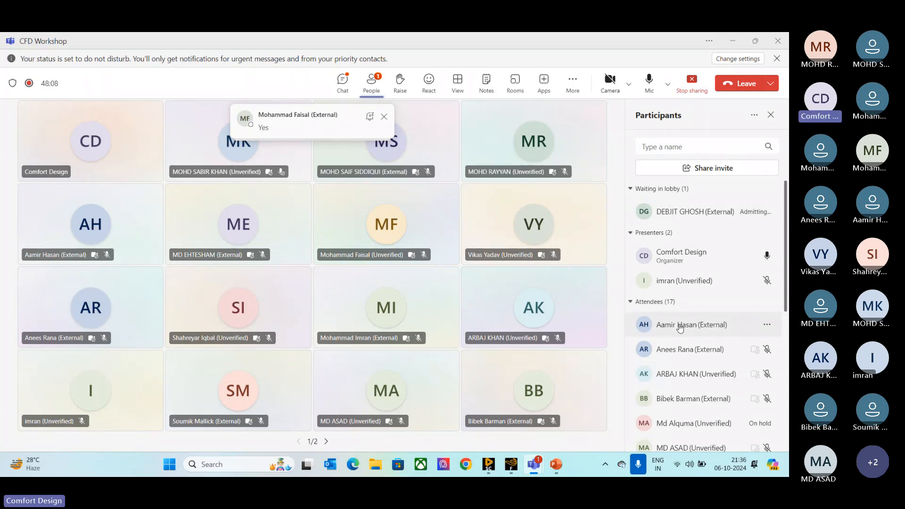
{"action": "scroll", "coordinate": [684, 316], "scroll_direction": "down", "scroll_amount": 3}
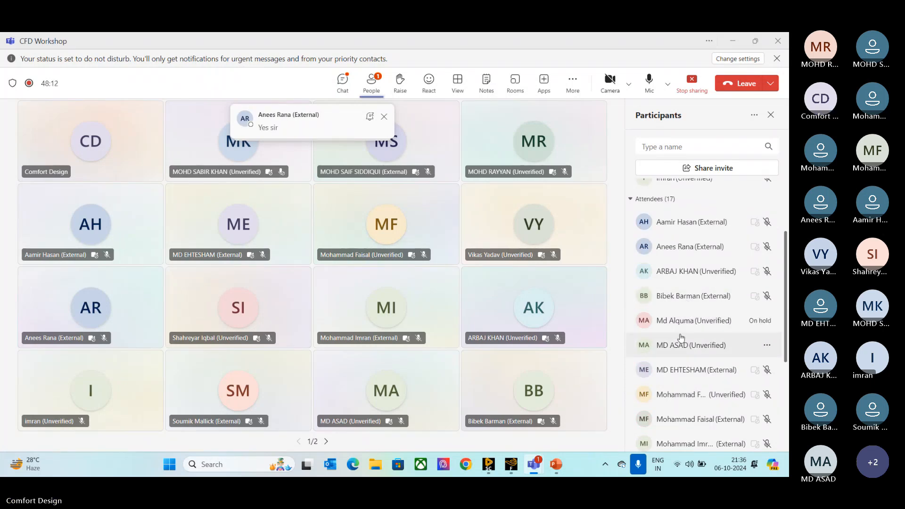
{"action": "scroll", "coordinate": [684, 379], "scroll_direction": "down", "scroll_amount": 5}
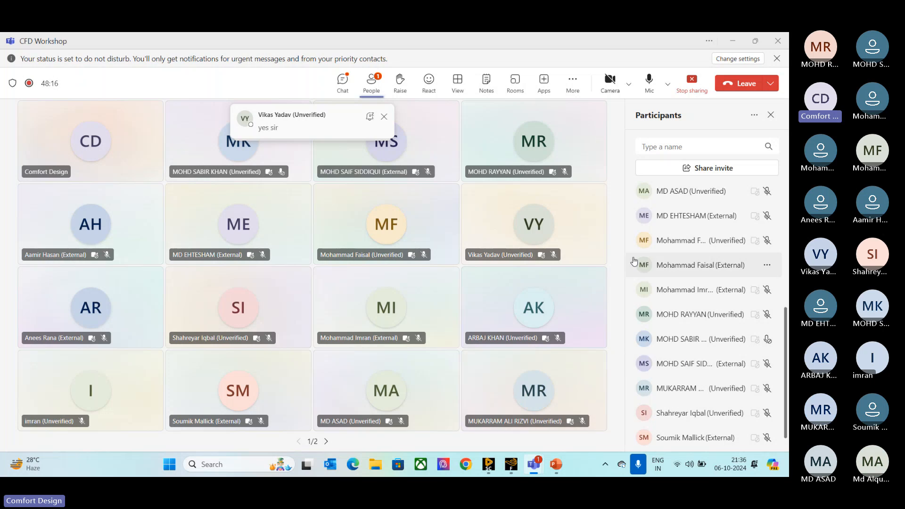
{"action": "scroll", "coordinate": [694, 316], "scroll_direction": "down", "scroll_amount": 1}
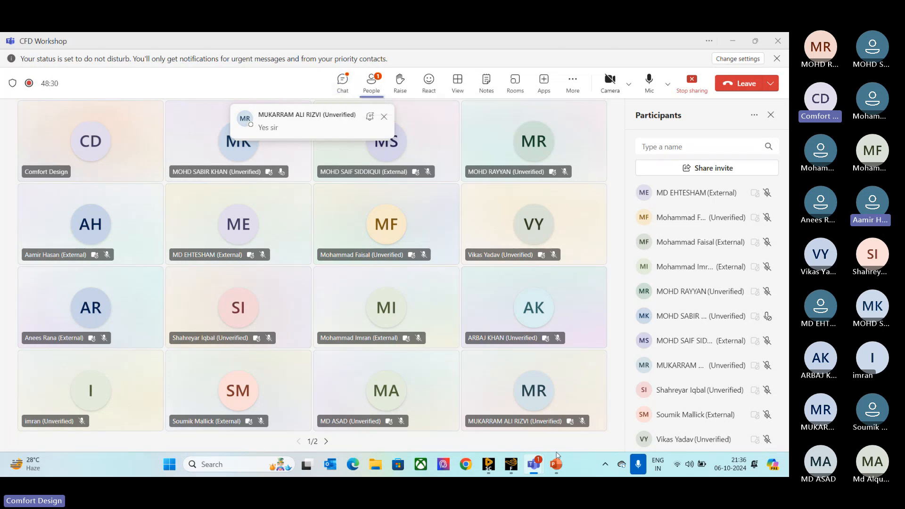
Switch back to Fluent and set the pressure-velocity coupling scheme to SIMPLE.
{"action": "mouse_move", "coordinate": [511, 466]}
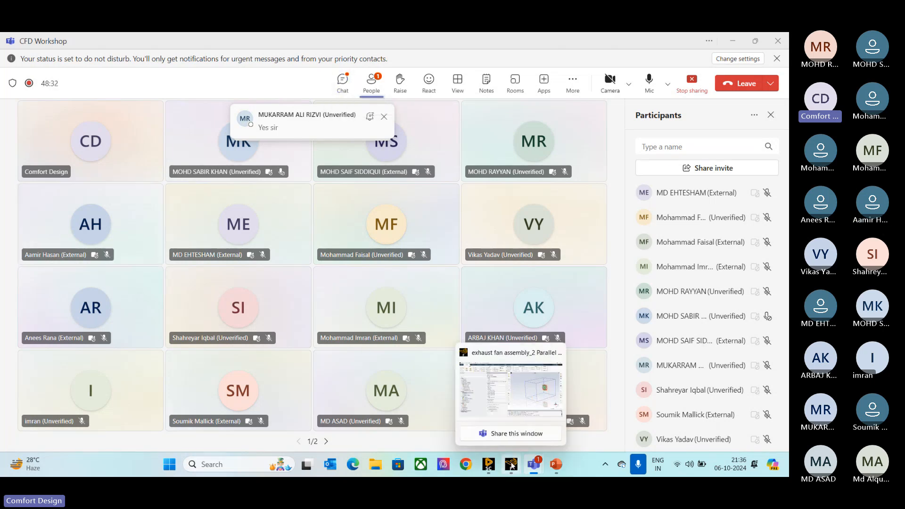
{"action": "left_click", "coordinate": [511, 466]}
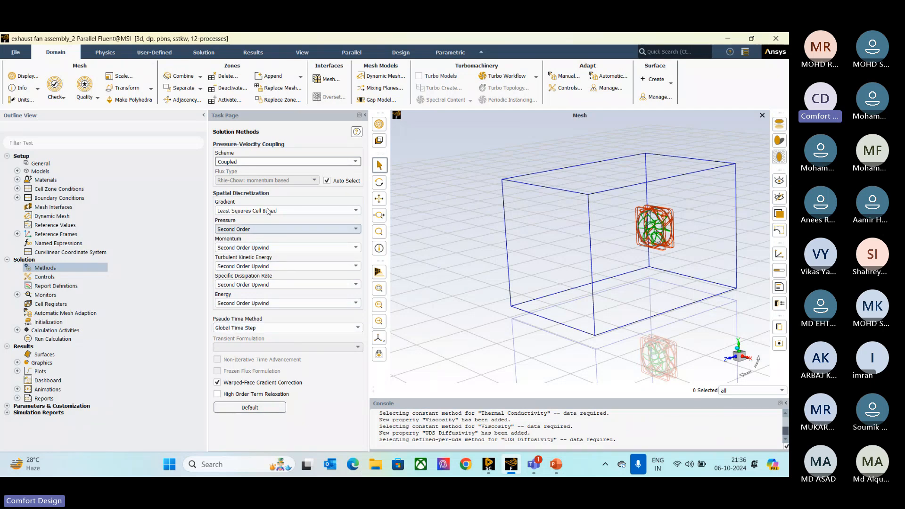
{"action": "left_click", "coordinate": [264, 163]}
{"action": "left_click", "coordinate": [257, 171]}
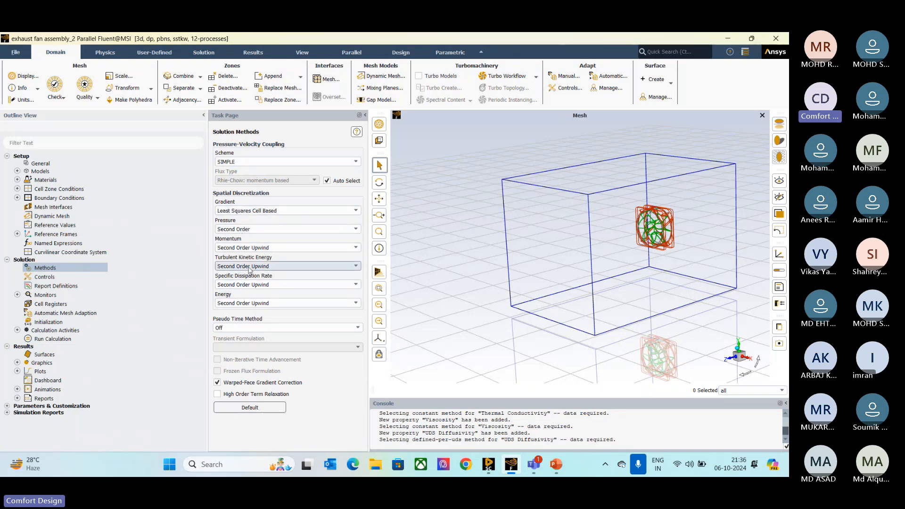
Review the discretization options for the specific dissipation rate, and open the solution controls to view the under-relaxation factors.
{"action": "left_click", "coordinate": [257, 286]}
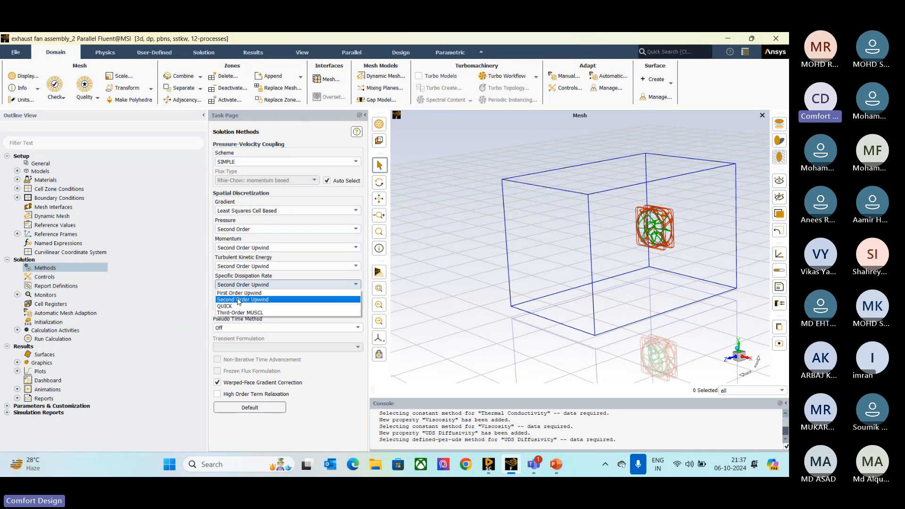
{"action": "left_click", "coordinate": [193, 310]}
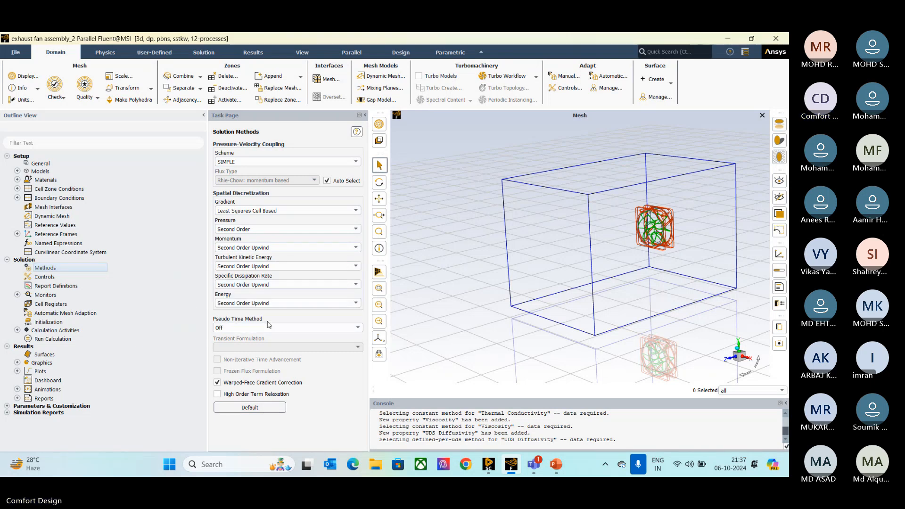
{"action": "left_click", "coordinate": [62, 279]}
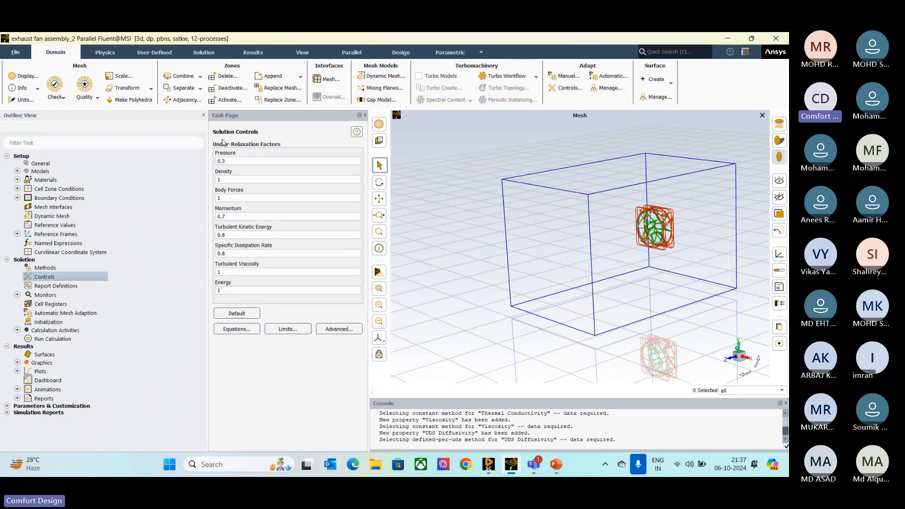
Check the Teams meeting window briefly and return to Fluent.
{"action": "mouse_move", "coordinate": [533, 465]}
{"action": "left_click", "coordinate": [513, 402]}
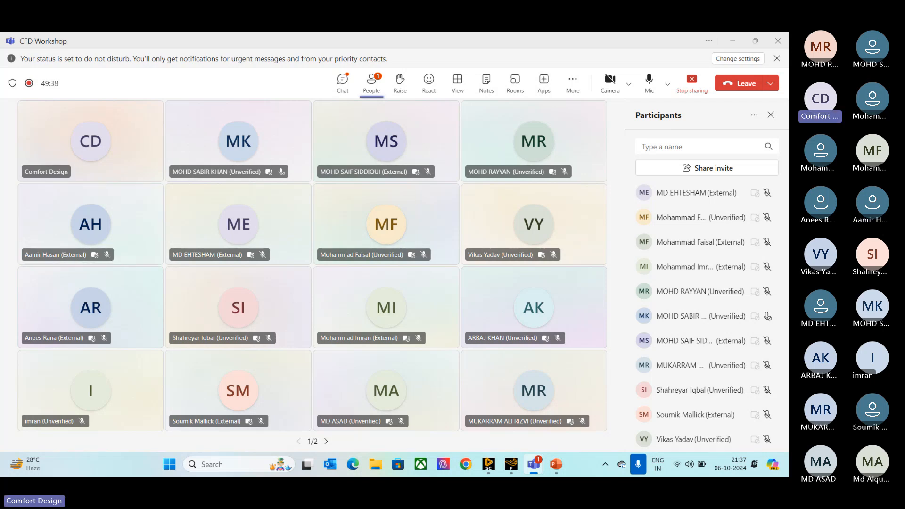
{"action": "left_click", "coordinate": [511, 465]}
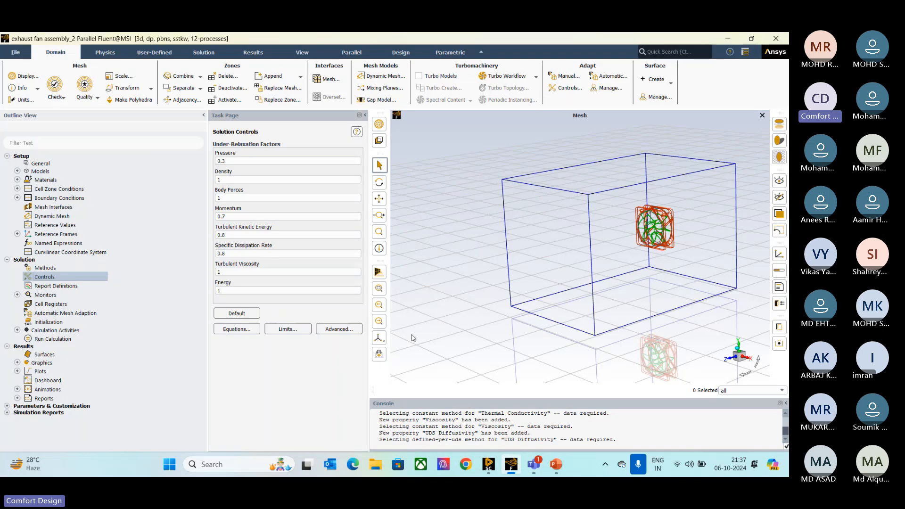
Review the coupling schemes in the solution methods alongside the under-relaxation factors in the solution controls.
{"action": "left_click", "coordinate": [45, 268]}
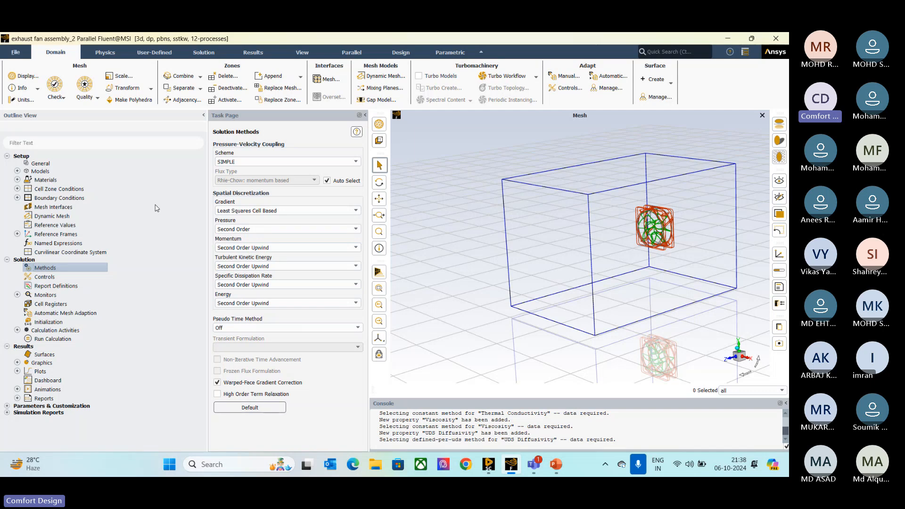
{"action": "left_click", "coordinate": [247, 162]}
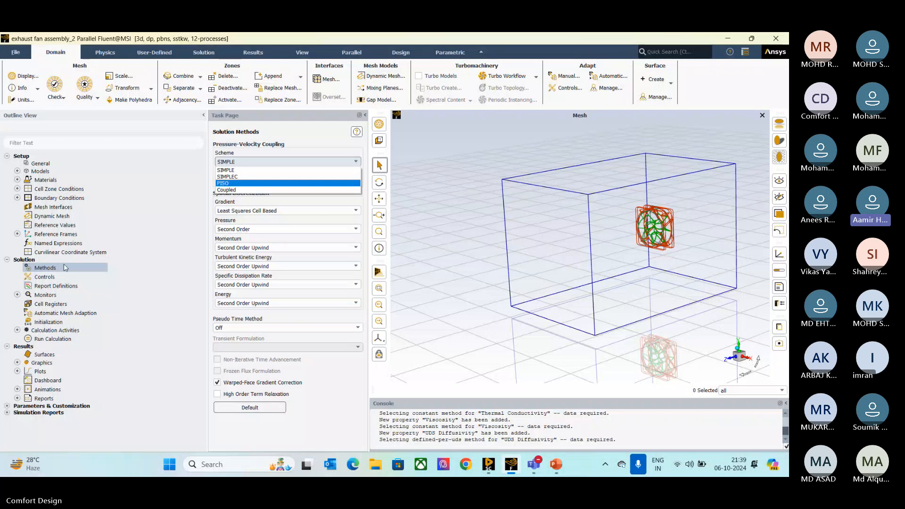
{"action": "left_click", "coordinate": [44, 277]}
{"action": "left_click", "coordinate": [43, 276]}
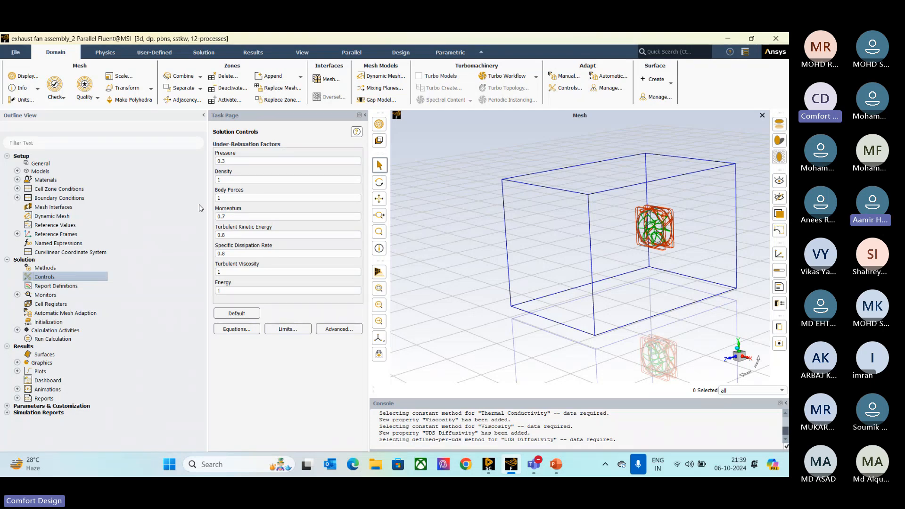
{"action": "key", "text": "Up"}
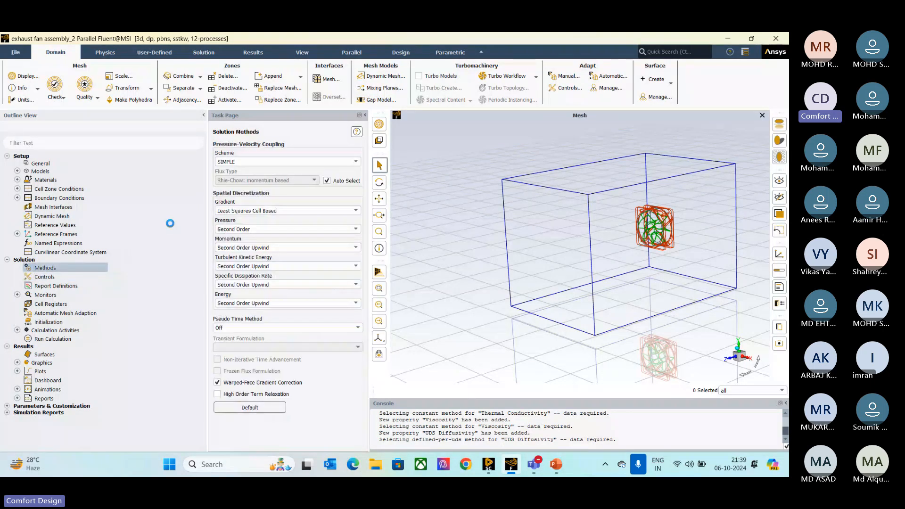
{"action": "left_click", "coordinate": [60, 285]}
{"action": "left_click", "coordinate": [60, 276]}
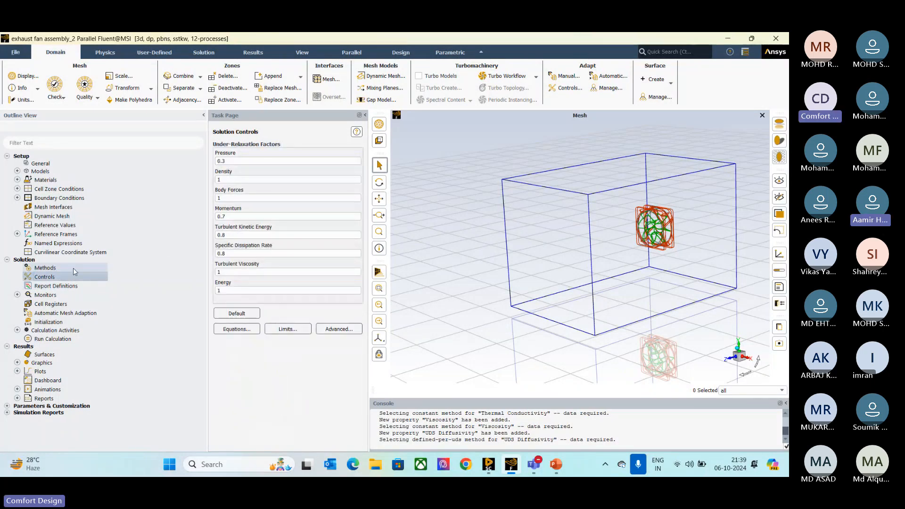
Set the pressure-velocity coupling scheme to Coupled and view its pseudo time explicit relaxation factors in the solution controls.
{"action": "left_click", "coordinate": [73, 269]}
{"action": "left_click", "coordinate": [236, 162]}
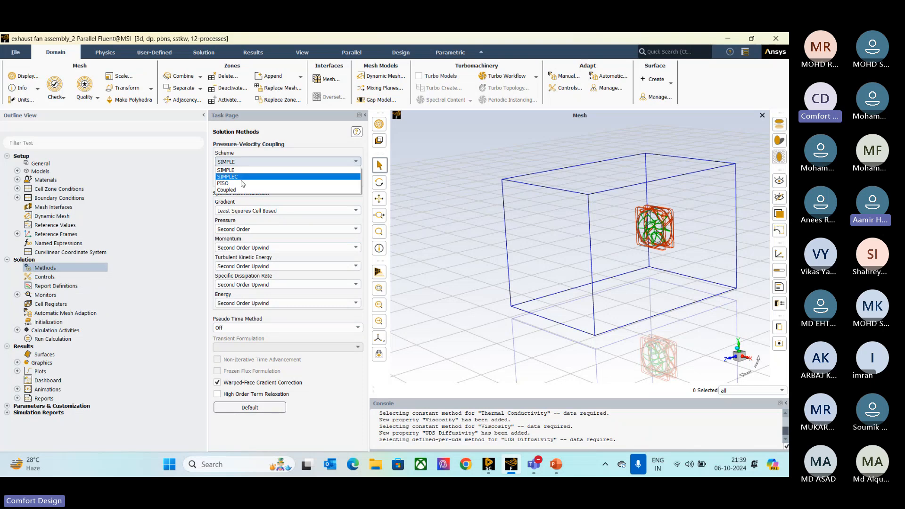
{"action": "left_click", "coordinate": [234, 190]}
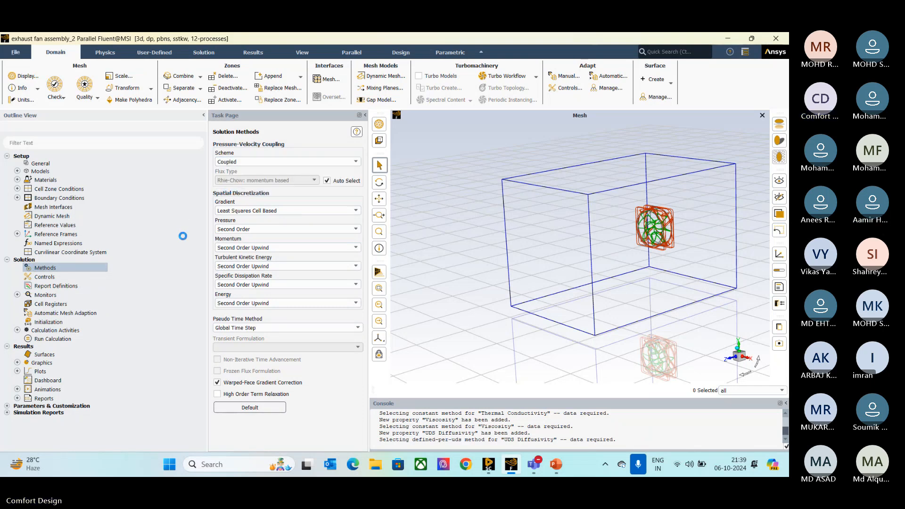
{"action": "left_click", "coordinate": [68, 277]}
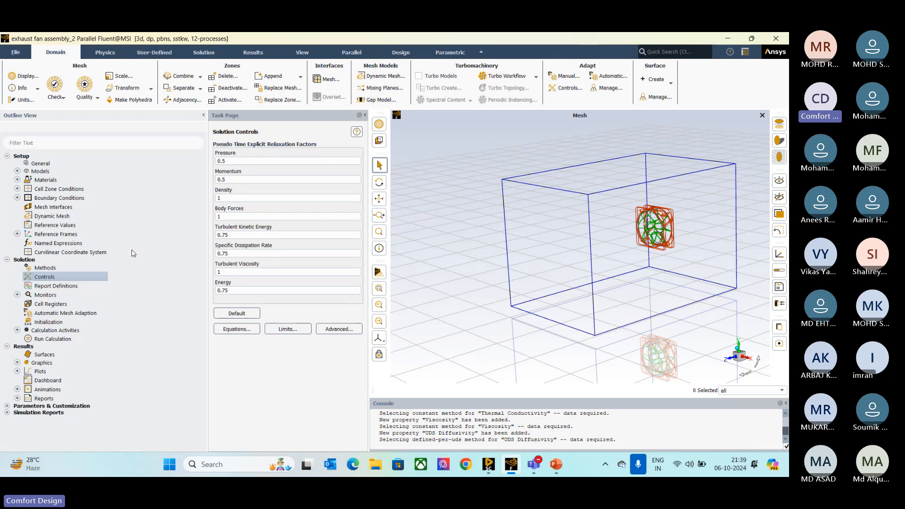
Recheck the Coupled scheme's methods and controls, and set the pressure-velocity coupling scheme back to SIMPLE.
{"action": "left_click", "coordinate": [53, 268]}
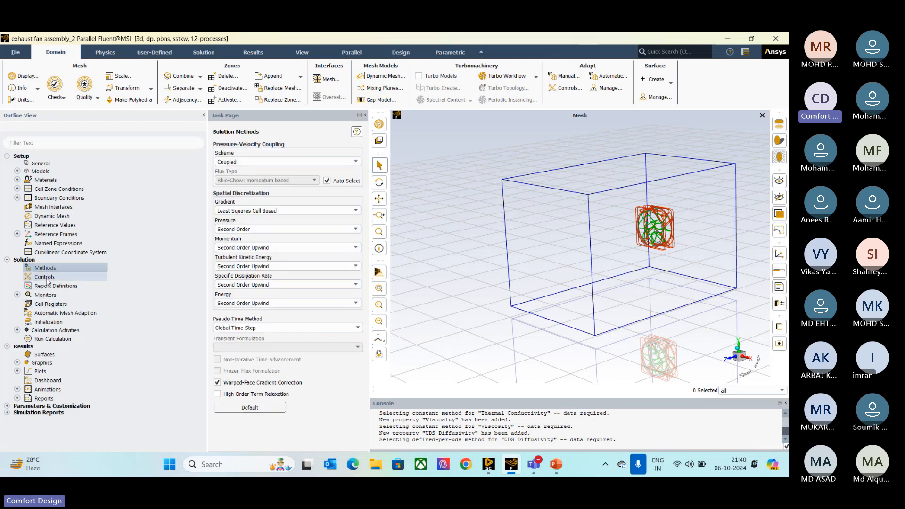
{"action": "left_click", "coordinate": [47, 279]}
{"action": "left_click", "coordinate": [43, 269]}
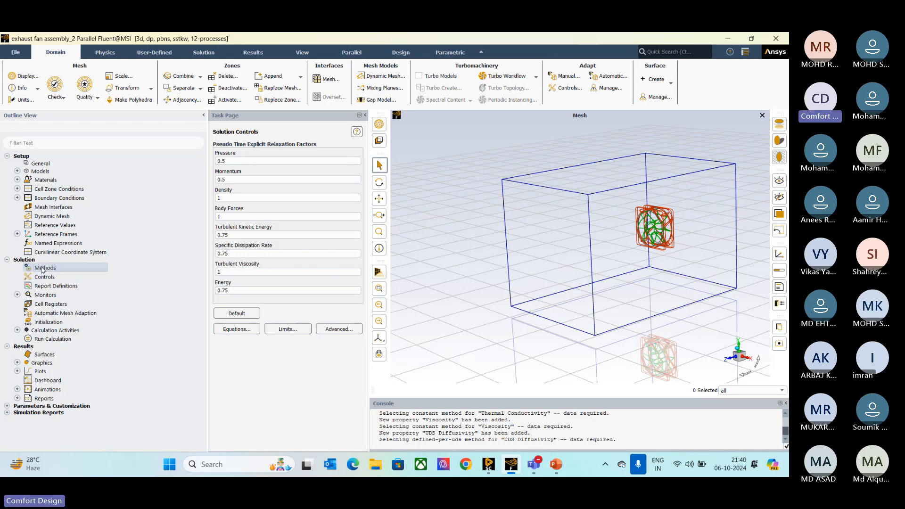
{"action": "left_click", "coordinate": [247, 163]}
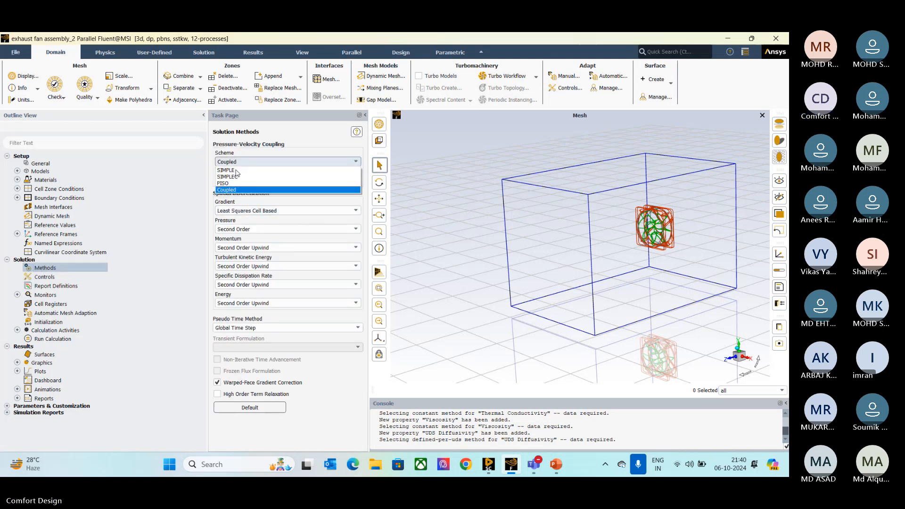
{"action": "left_click", "coordinate": [231, 190]}
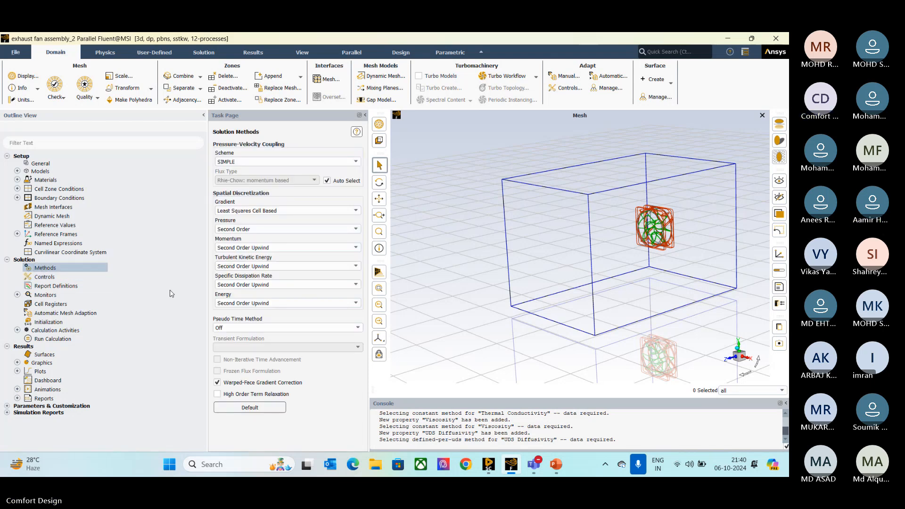
Review the momentum and turbulent kinetic energy discretization options, and open the solution controls to view the under-relaxation factors.
{"action": "left_click", "coordinate": [231, 248]}
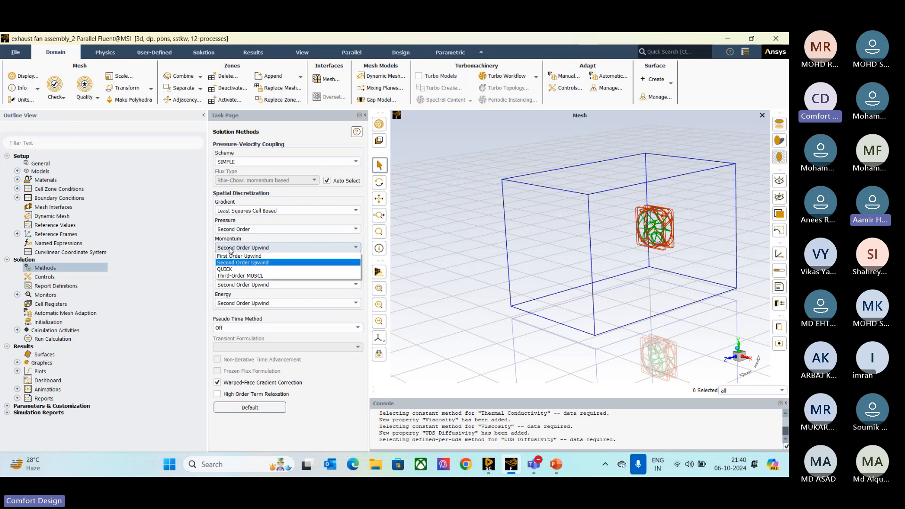
{"action": "left_click", "coordinate": [189, 249]}
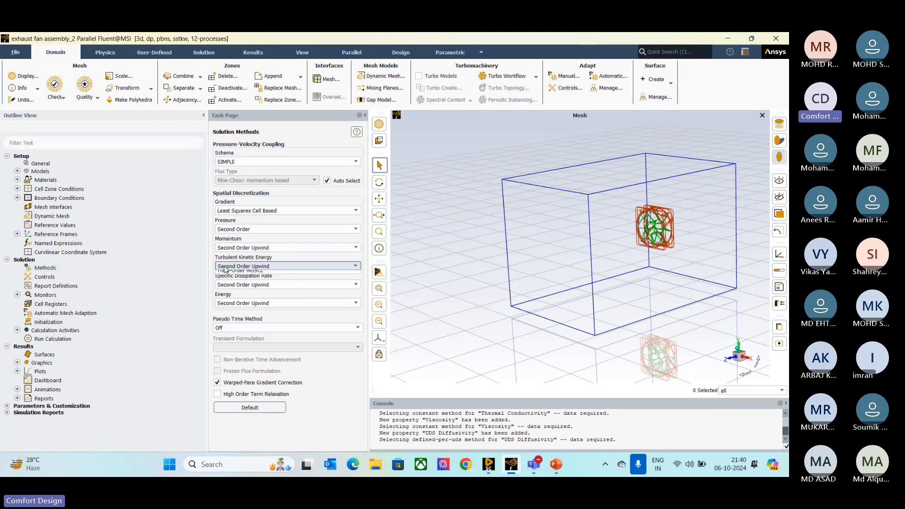
{"action": "left_click", "coordinate": [225, 267]}
{"action": "left_click", "coordinate": [194, 257]}
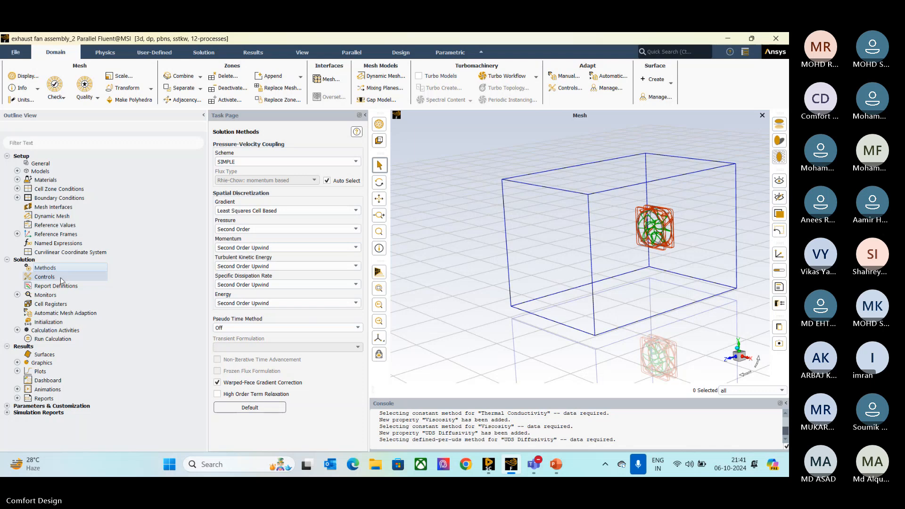
{"action": "left_click", "coordinate": [66, 276]}
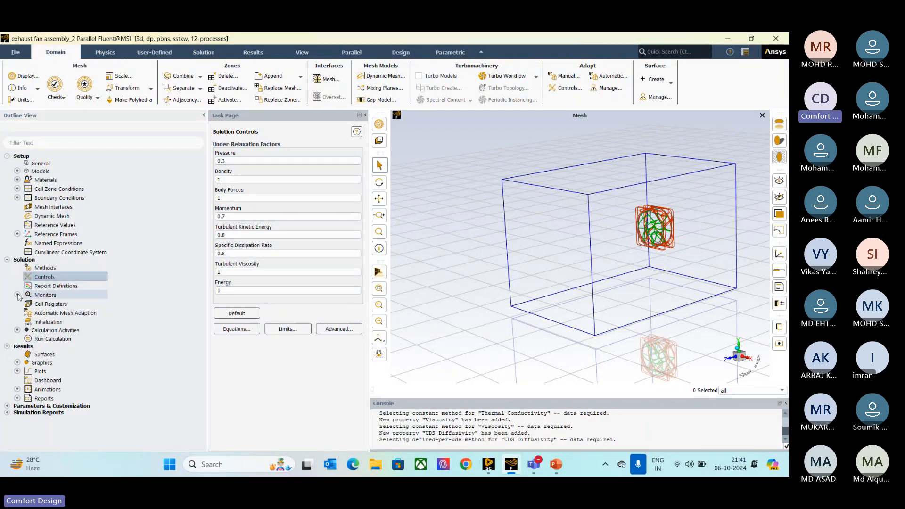
Look through the surface report types available for a new report definition, including Area-Weighted Average, without creating one.
{"action": "double_click", "coordinate": [50, 286]}
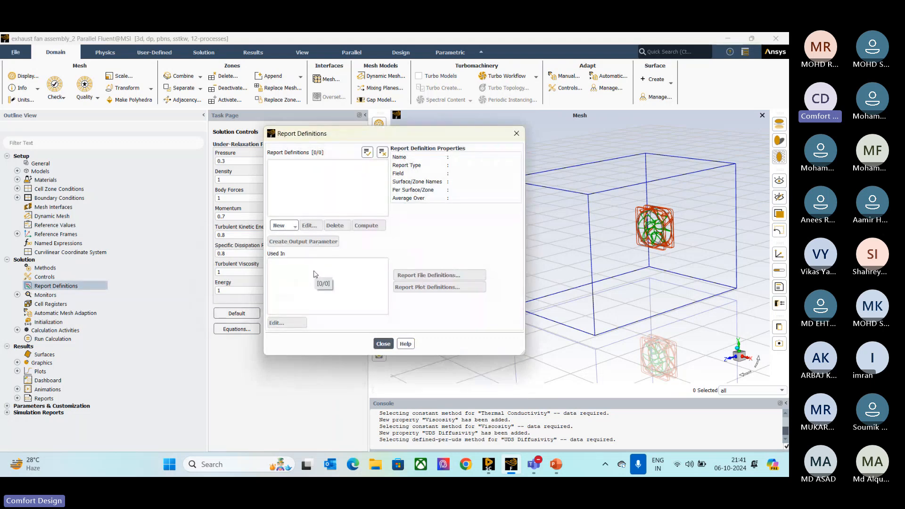
{"action": "left_click", "coordinate": [289, 228]}
{"action": "mouse_move", "coordinate": [296, 237]}
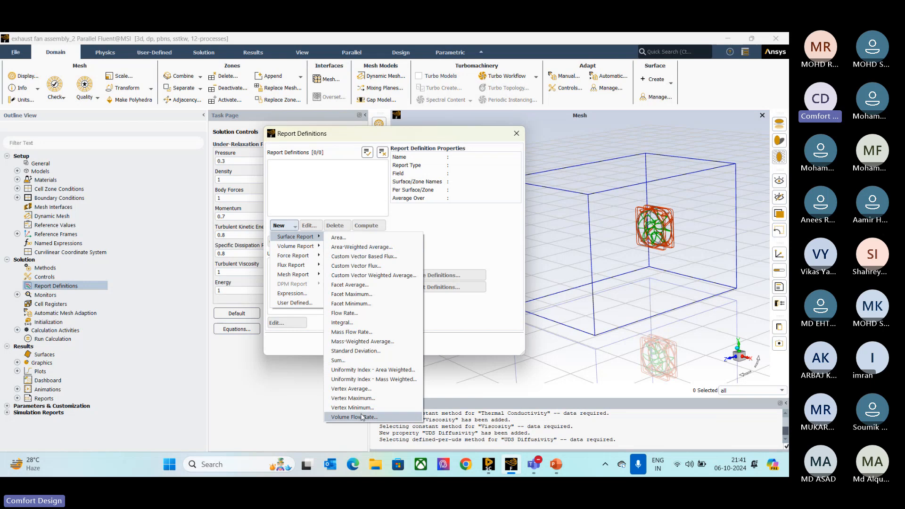
{"action": "left_click", "coordinate": [361, 247]}
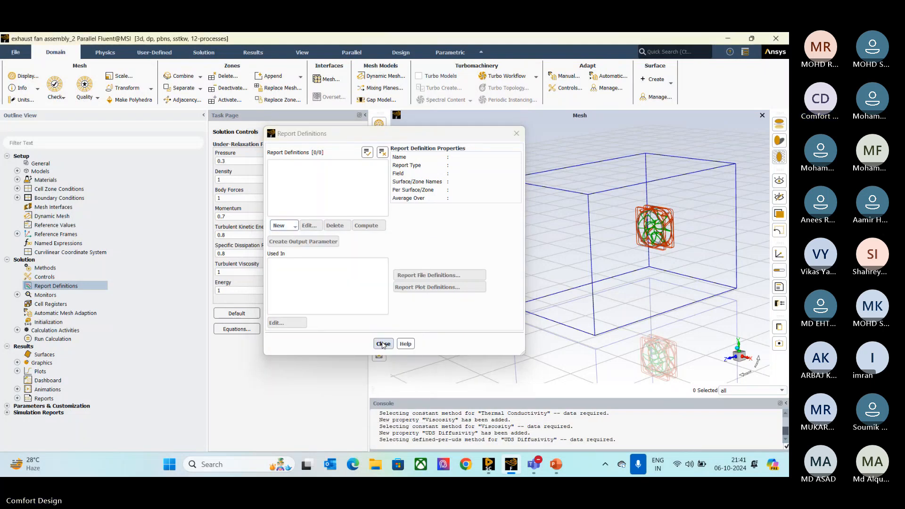
{"action": "left_click", "coordinate": [383, 343]}
Review the absolute convergence criteria of the residual monitors, including the energy equation.
{"action": "left_click", "coordinate": [17, 295]}
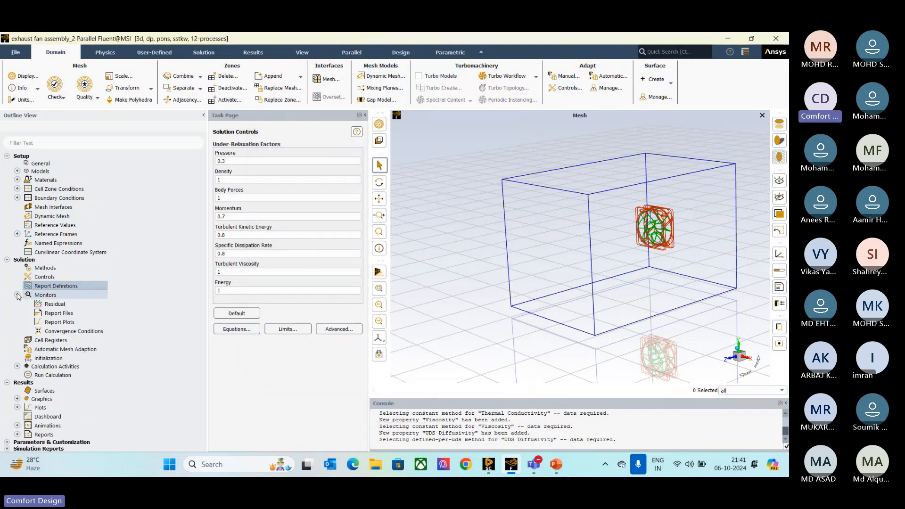
{"action": "double_click", "coordinate": [53, 305]}
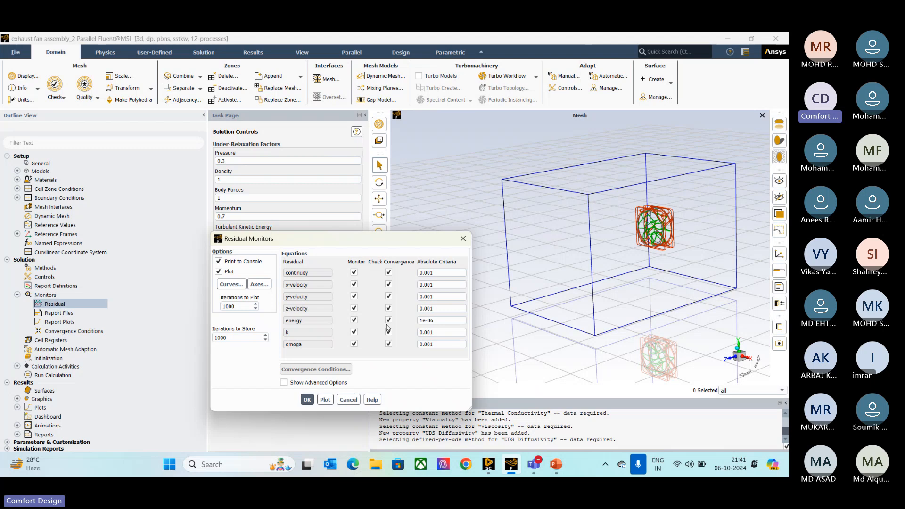
{"action": "left_click", "coordinate": [435, 273]}
{"action": "left_click", "coordinate": [307, 399]}
Turn off the energy equation in the physics models.
{"action": "left_click", "coordinate": [17, 171]}
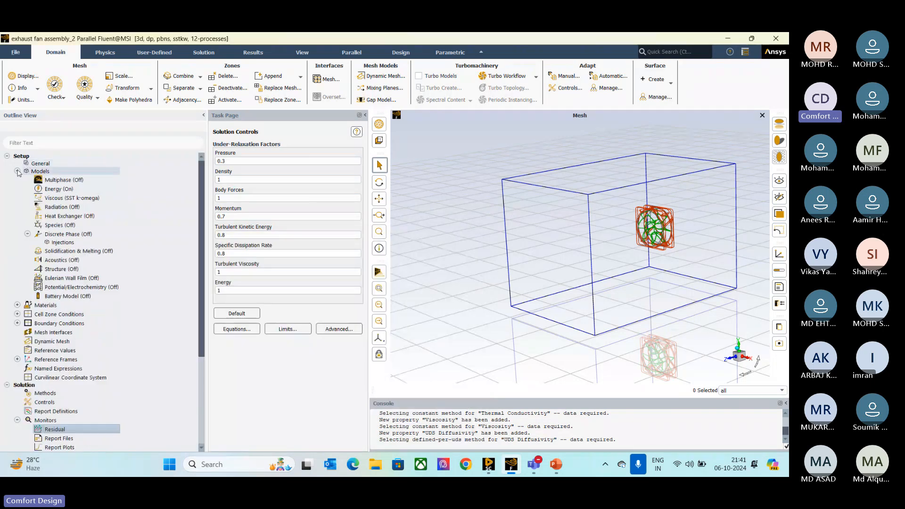
{"action": "left_click", "coordinate": [56, 189]}
{"action": "double_click", "coordinate": [55, 189]}
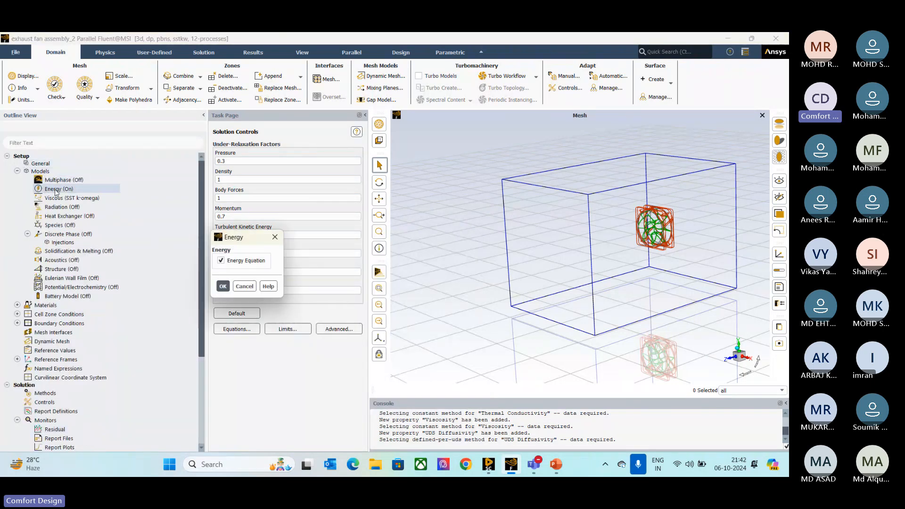
{"action": "left_click", "coordinate": [221, 261]}
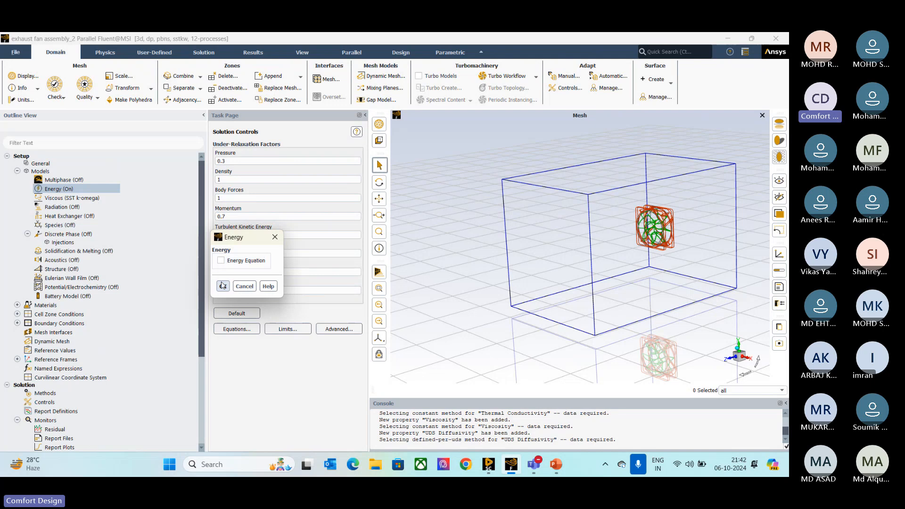
{"action": "left_click", "coordinate": [223, 286]}
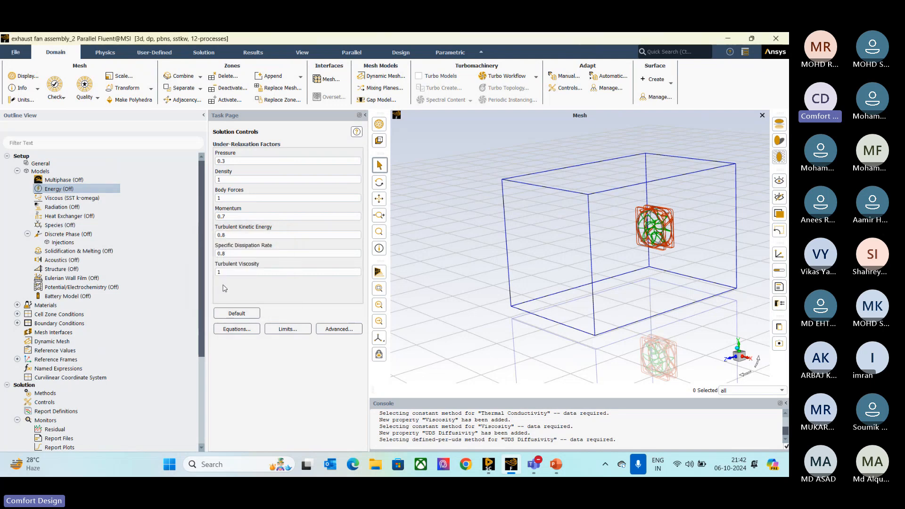
Set the absolute convergence criterion of the continuity residual to 1e-3 and apply the residual monitor settings.
{"action": "scroll", "coordinate": [76, 319], "scroll_direction": "down", "scroll_amount": 3}
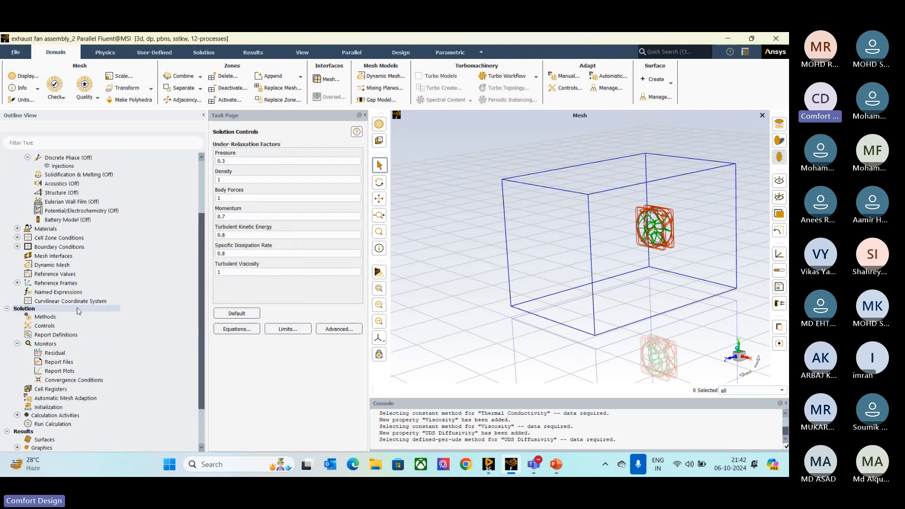
{"action": "double_click", "coordinate": [47, 354]}
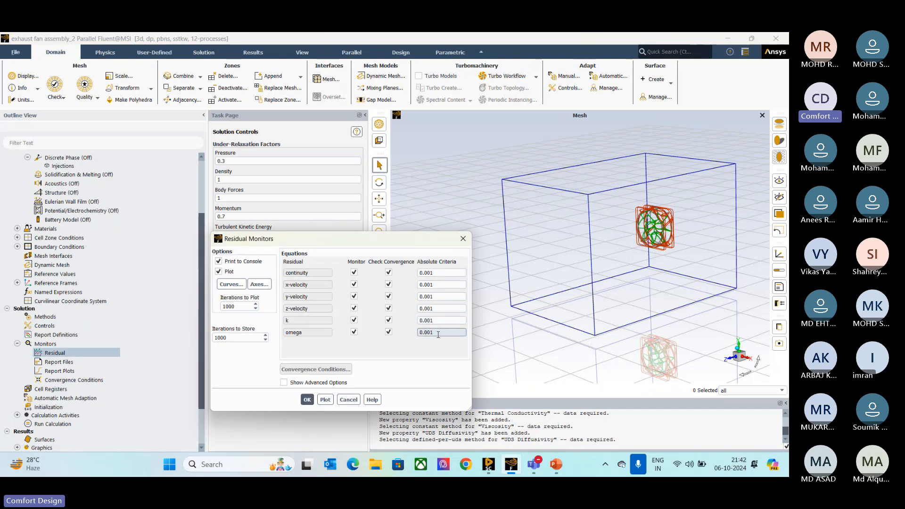
{"action": "double_click", "coordinate": [435, 273]}
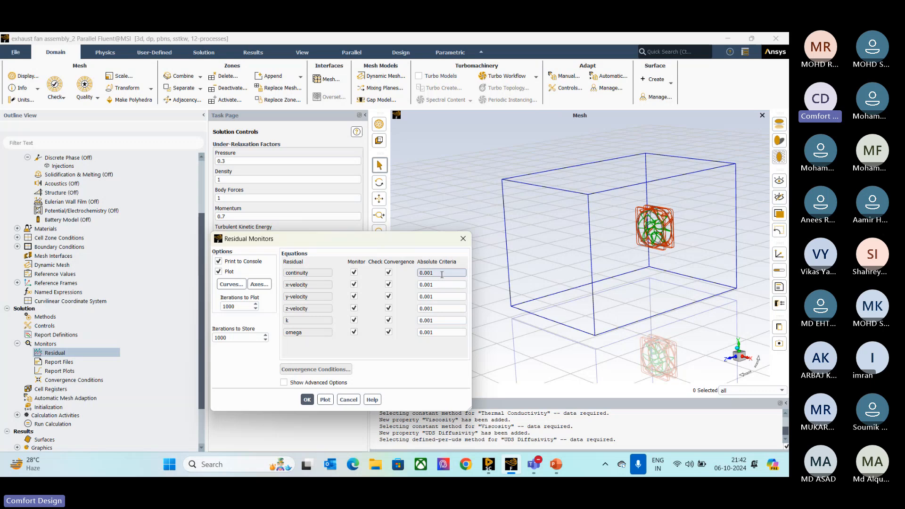
{"action": "type", "text": "1e-6"}
{"action": "key", "text": "BackSpace"}
{"action": "type", "text": "10"}
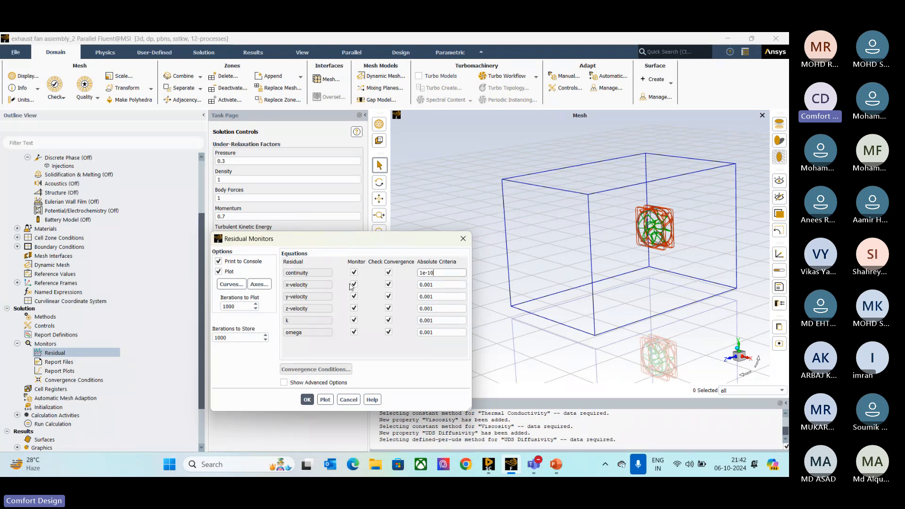
{"action": "key", "text": "BackSpace"}
{"action": "key", "text": "BackSpace"}
{"action": "key", "text": "BackSpace"}
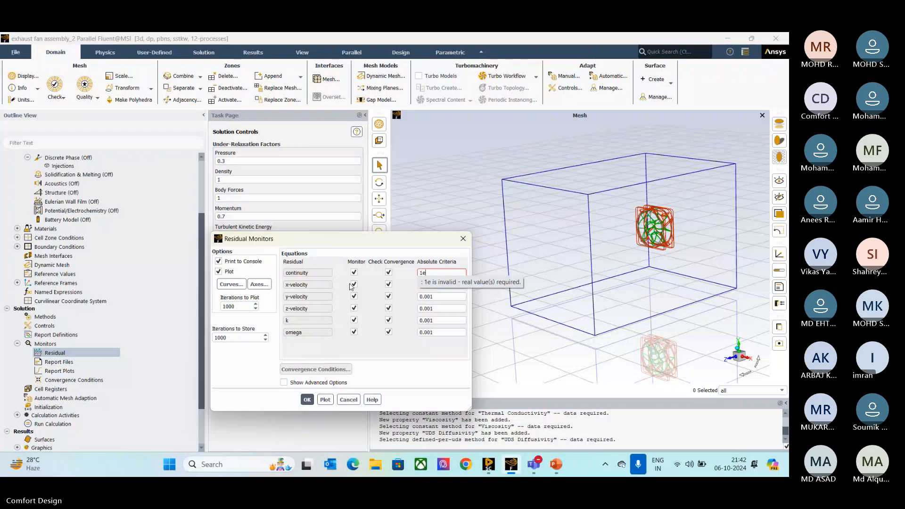
{"action": "type", "text": "-"}
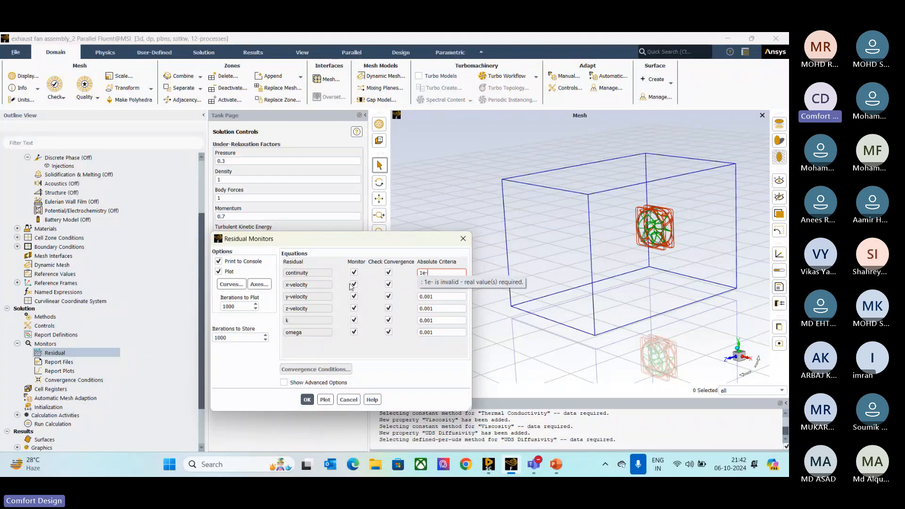
{"action": "type", "text": "3"}
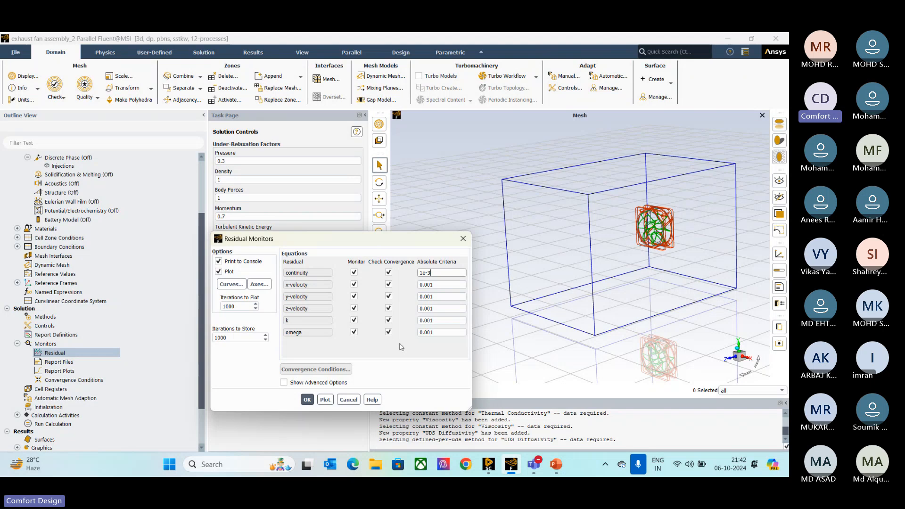
{"action": "left_click", "coordinate": [307, 399]}
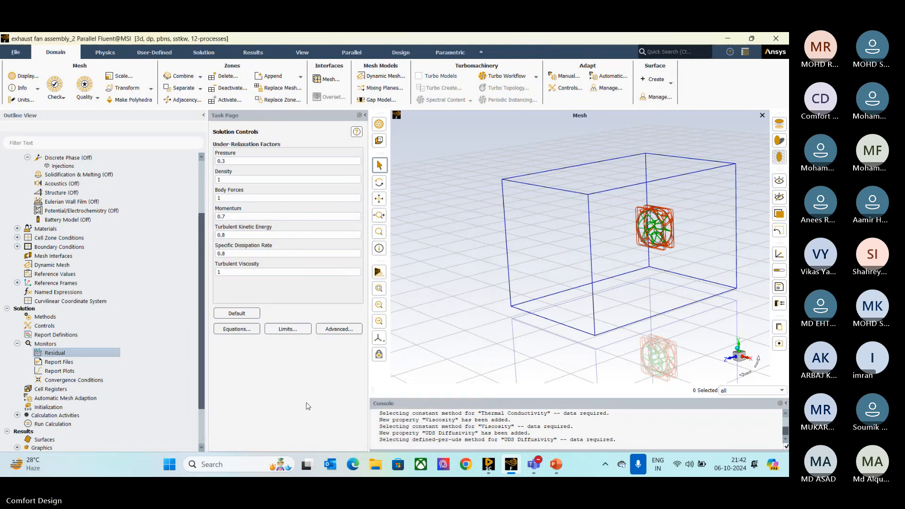
Initialize the solution with Standard Initialization using the Absolute reference frame.
{"action": "scroll", "coordinate": [71, 370], "scroll_direction": "down", "scroll_amount": 2}
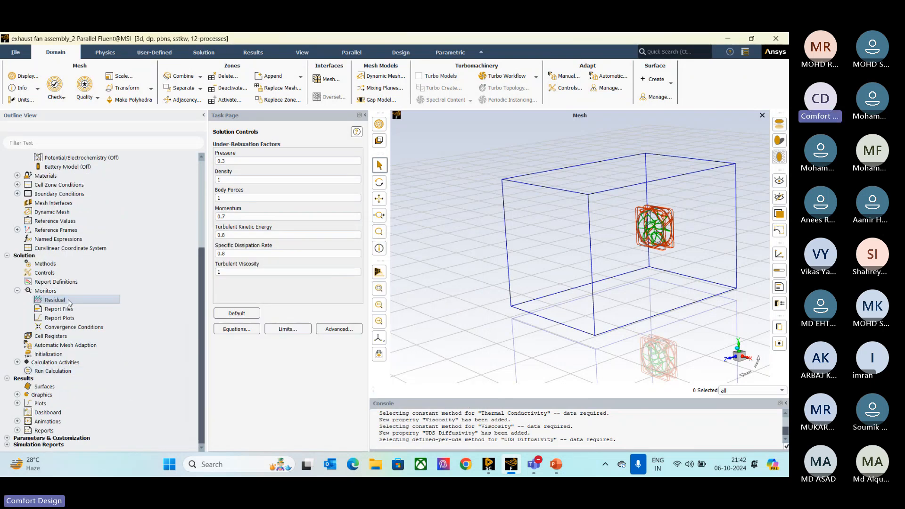
{"action": "left_click", "coordinate": [46, 355]}
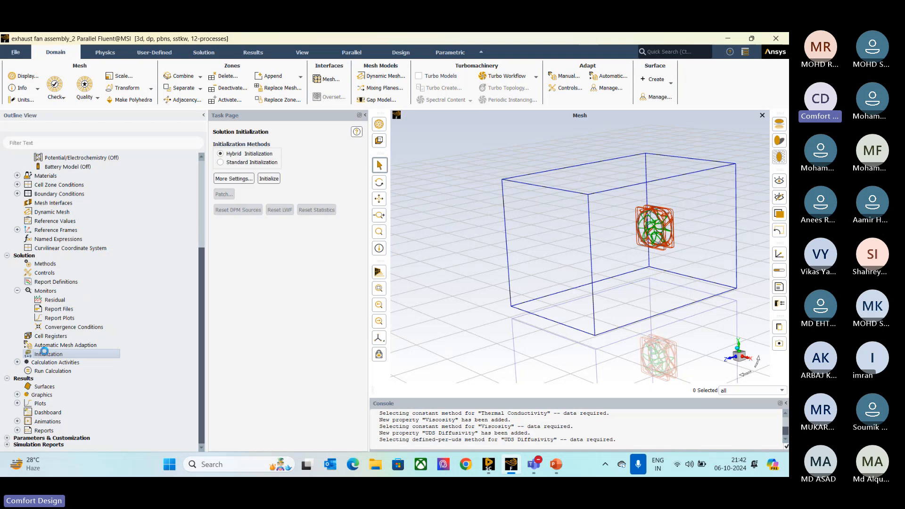
{"action": "left_click", "coordinate": [265, 163]}
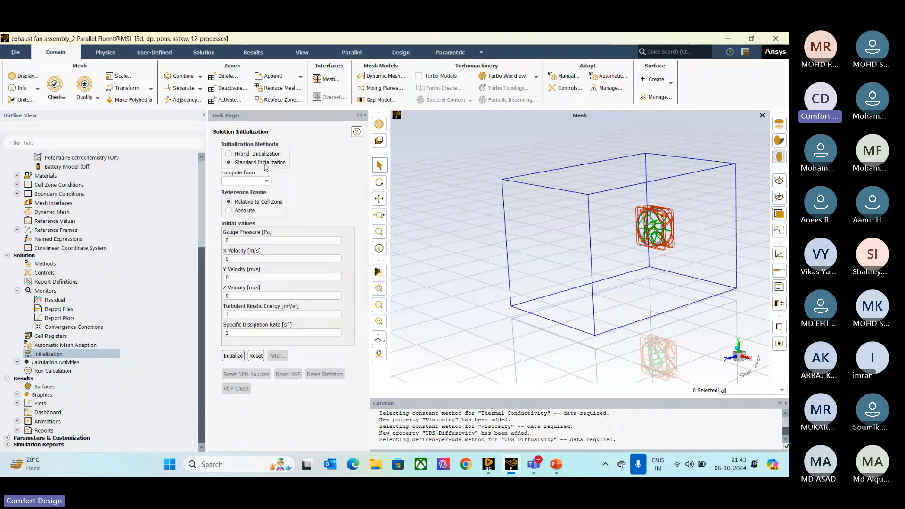
{"action": "left_click", "coordinate": [246, 212]}
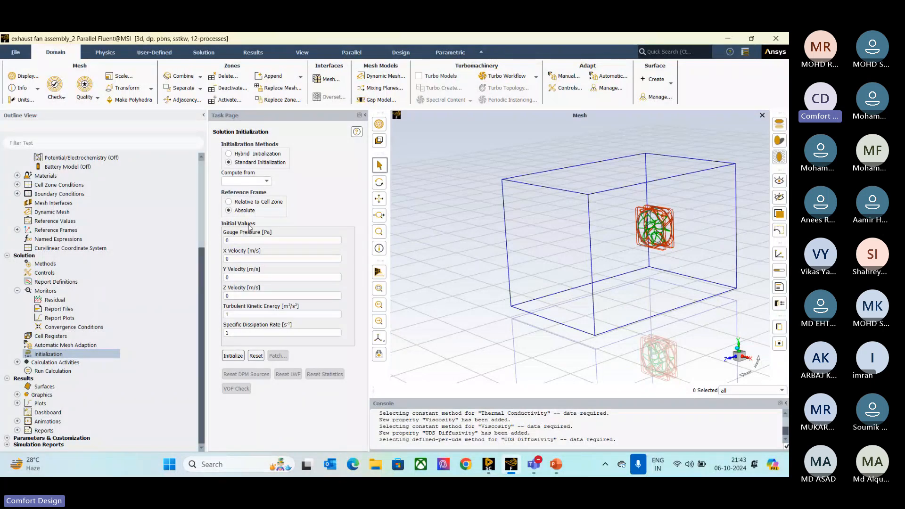
{"action": "left_click", "coordinate": [238, 354]}
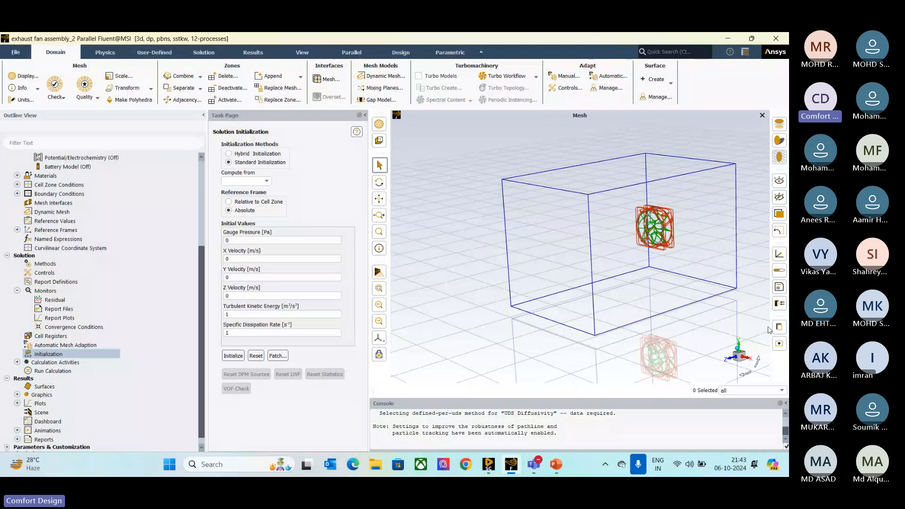
Create a YZ plane surface named x-sec at X = 0 mm through the fan domain.
{"action": "middle_click_drag", "start_coordinate": [728, 328], "coordinate": [698, 341]}
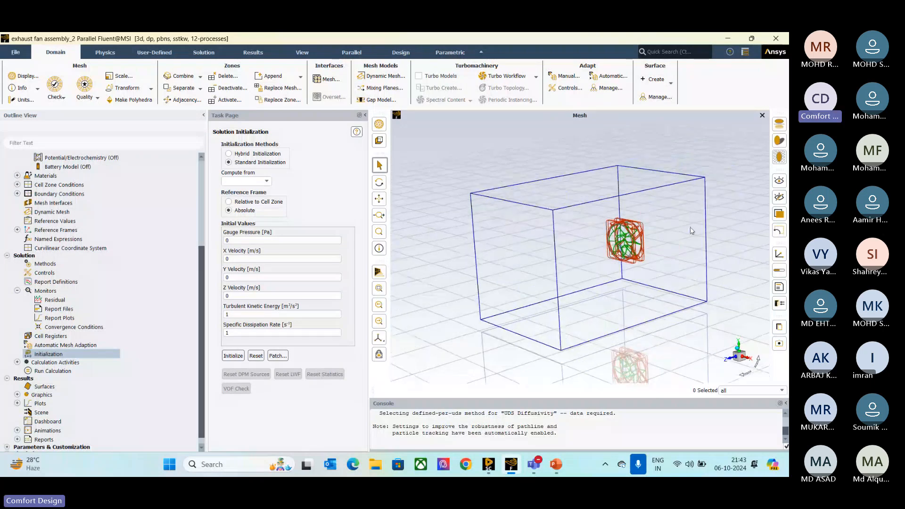
{"action": "left_click", "coordinate": [665, 84]}
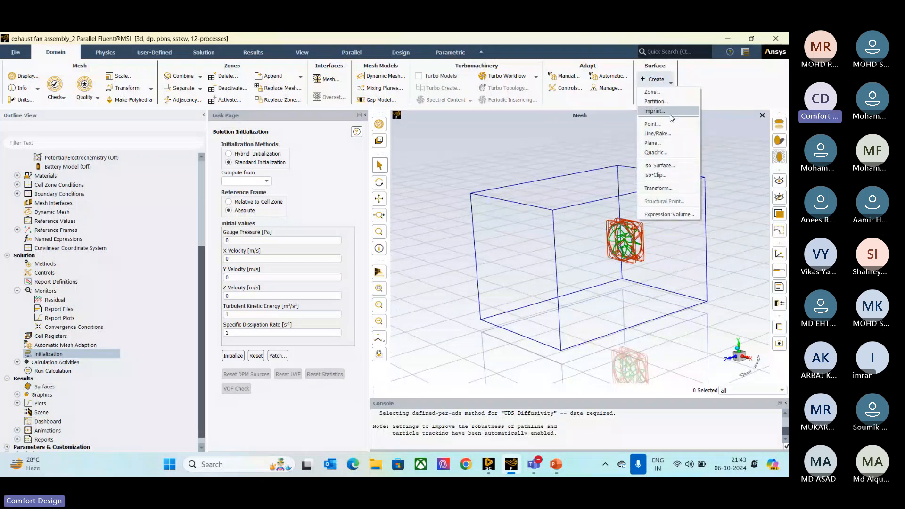
{"action": "left_click", "coordinate": [653, 142]}
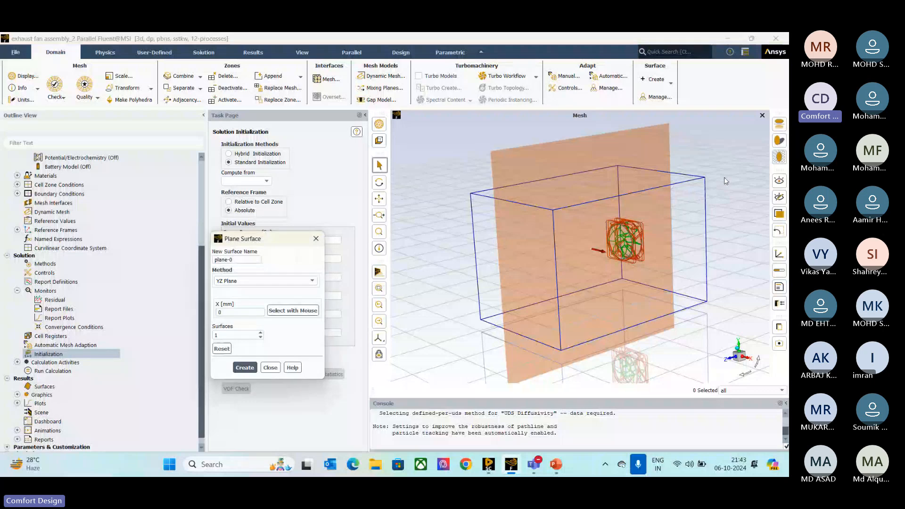
{"action": "left_click_drag", "start_coordinate": [722, 186], "coordinate": [695, 178]}
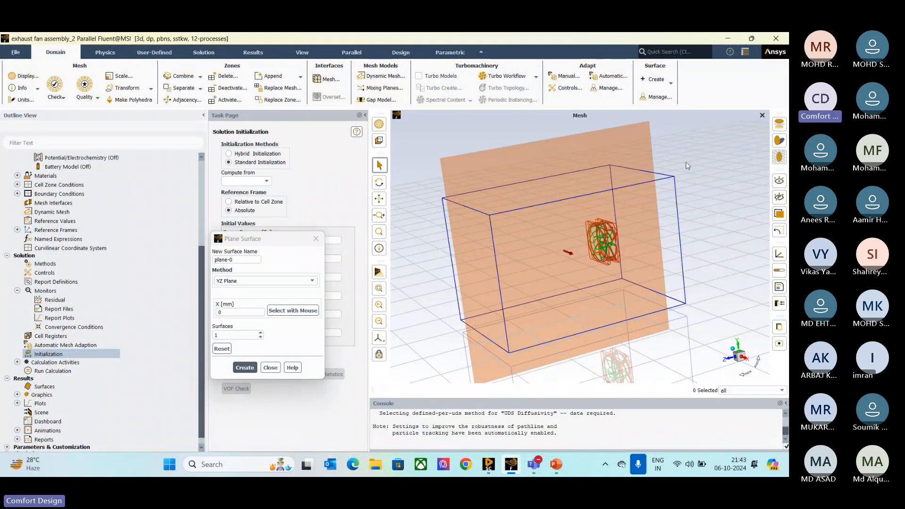
{"action": "left_click_drag", "start_coordinate": [686, 165], "coordinate": [693, 171]}
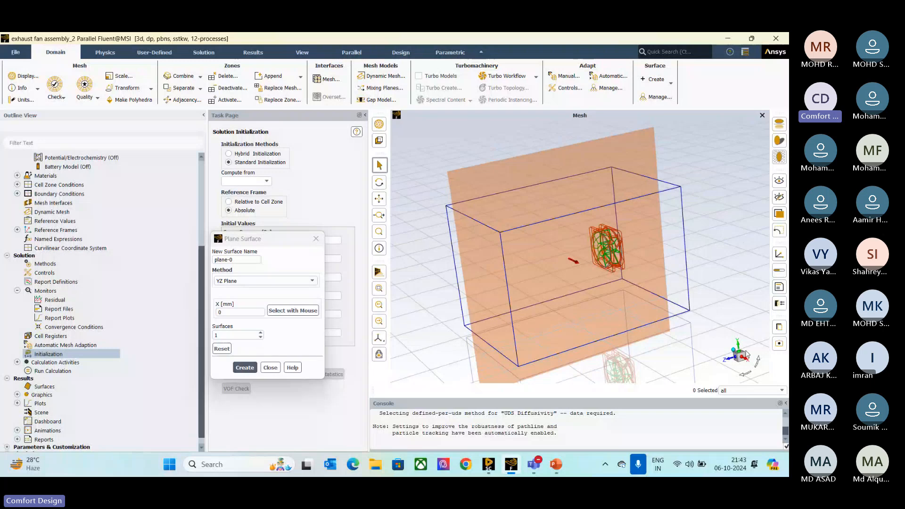
{"action": "left_click", "coordinate": [243, 368]}
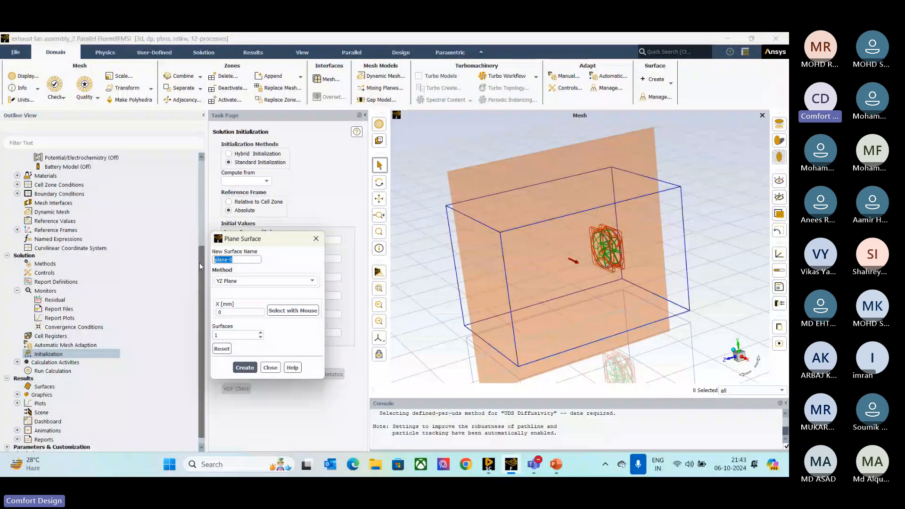
{"action": "type", "text": "x-sec"}
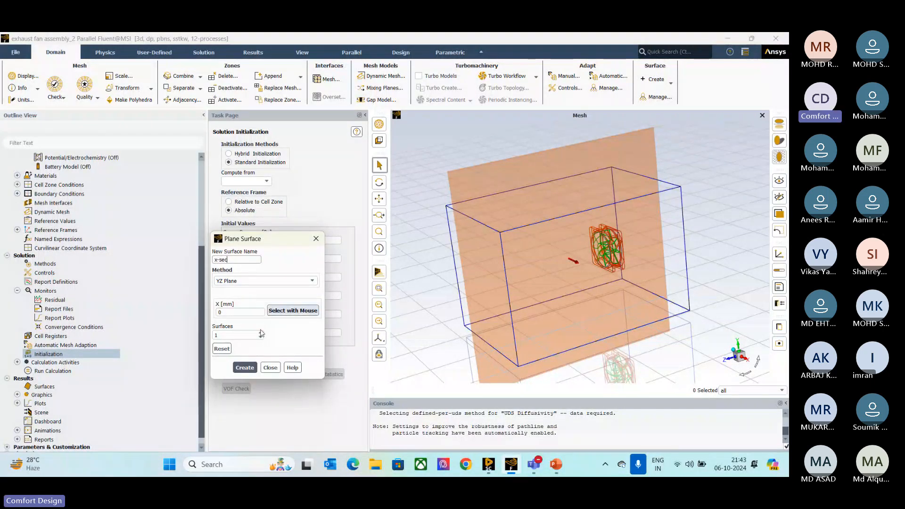
{"action": "left_click", "coordinate": [245, 368]}
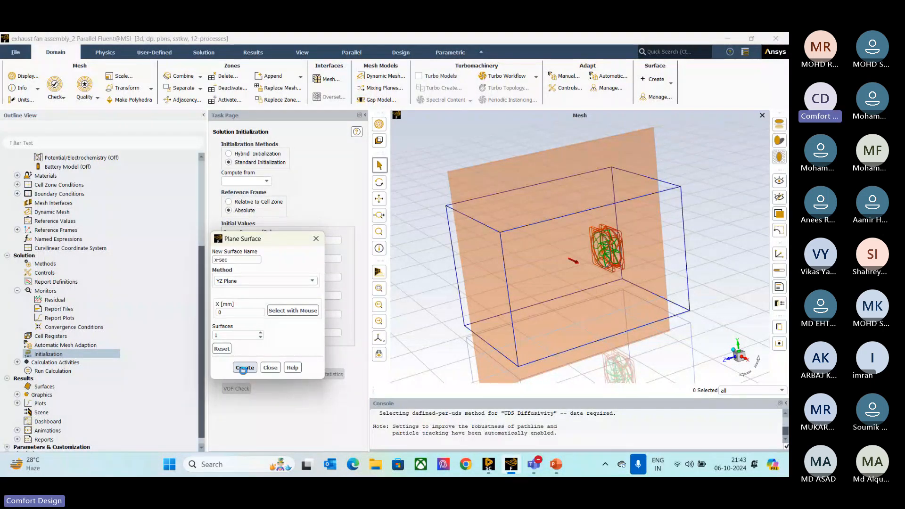
{"action": "left_click", "coordinate": [270, 367]}
Switch to the Microsoft Teams meeting window.
{"action": "left_click", "coordinate": [534, 464]}
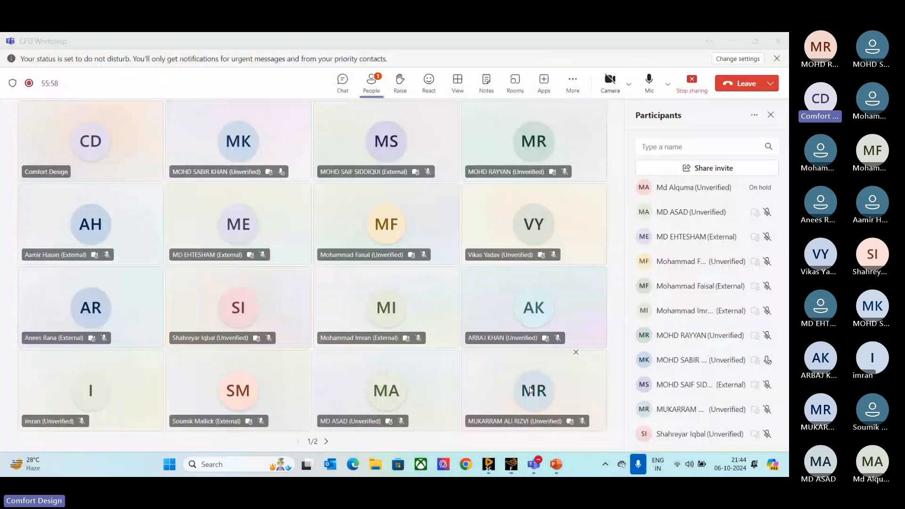
Admit the participant waiting in the meeting lobby and switch back to Ansys Fluent.
{"action": "left_click", "coordinate": [371, 84]}
{"action": "left_click", "coordinate": [372, 81]}
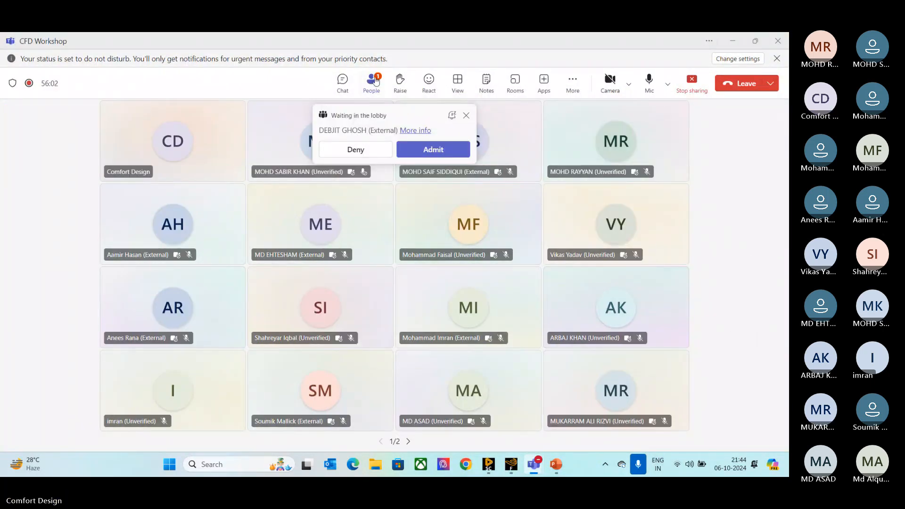
{"action": "left_click", "coordinate": [749, 212]}
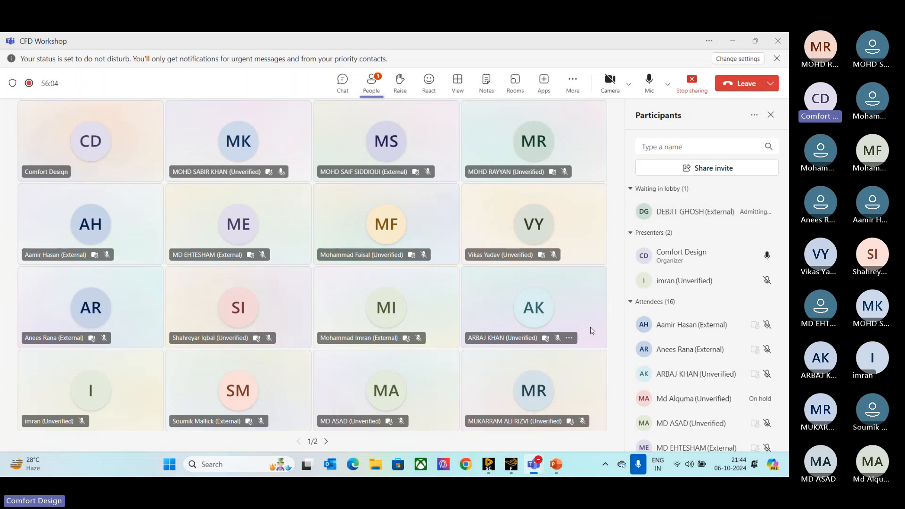
{"action": "left_click", "coordinate": [511, 464]}
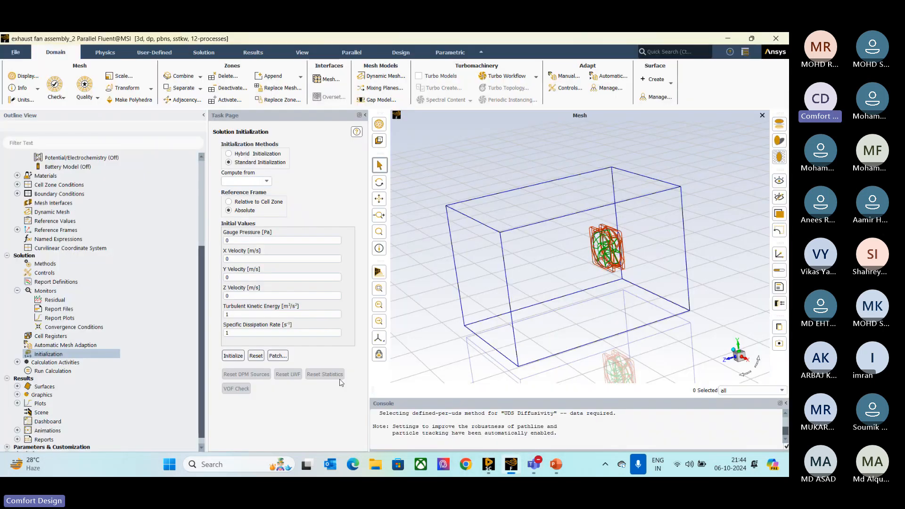
Define a Velocity Magnitude contour on the x-sec surface and name it velocity-contour.
{"action": "scroll", "coordinate": [117, 363], "scroll_direction": "down", "scroll_amount": 1}
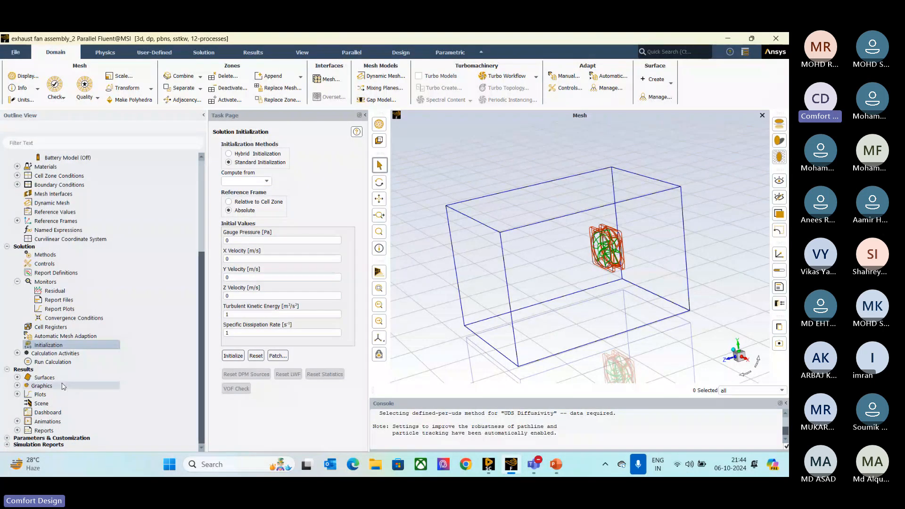
{"action": "left_click", "coordinate": [17, 386]}
{"action": "double_click", "coordinate": [51, 404]}
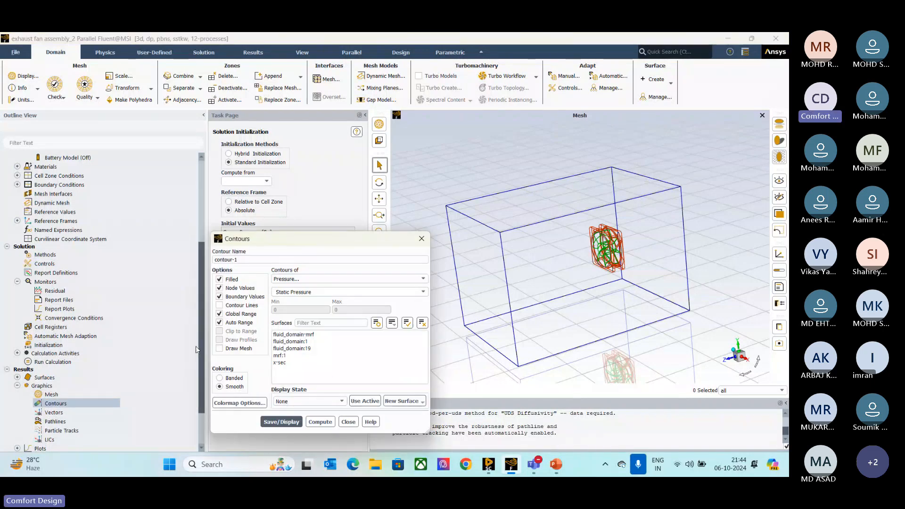
{"action": "left_click", "coordinate": [317, 279]}
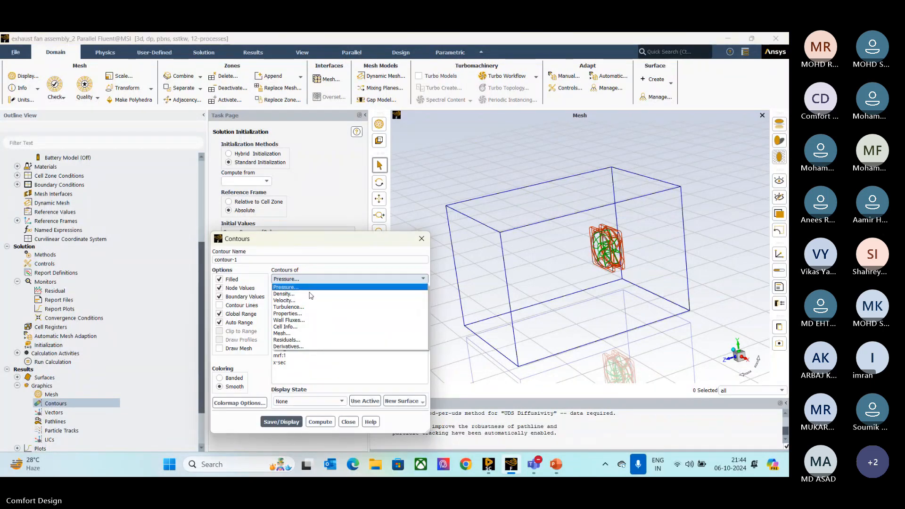
{"action": "left_click", "coordinate": [304, 302]}
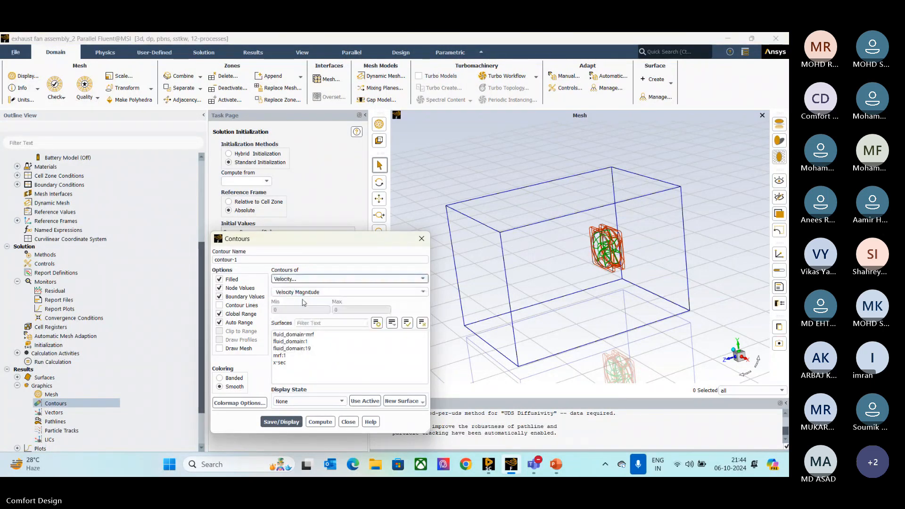
{"action": "left_click", "coordinate": [307, 363]}
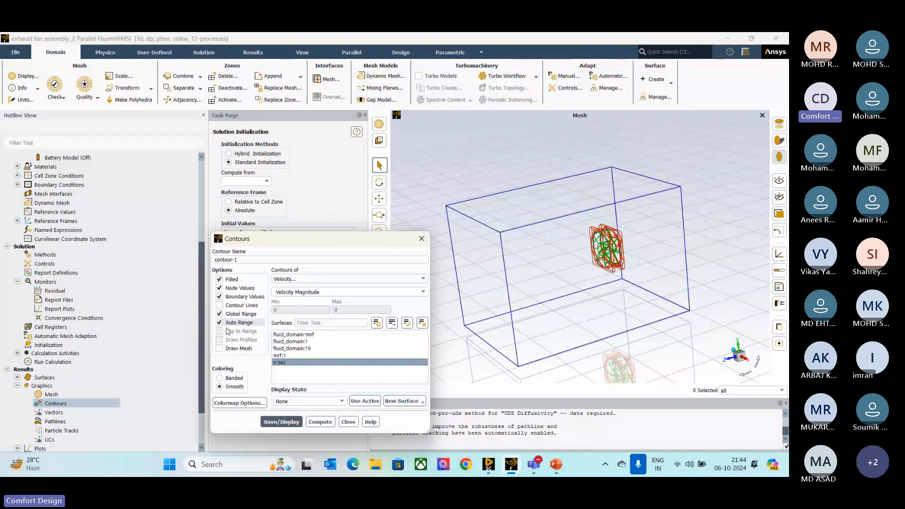
{"action": "left_click_drag", "start_coordinate": [245, 260], "coordinate": [192, 262]}
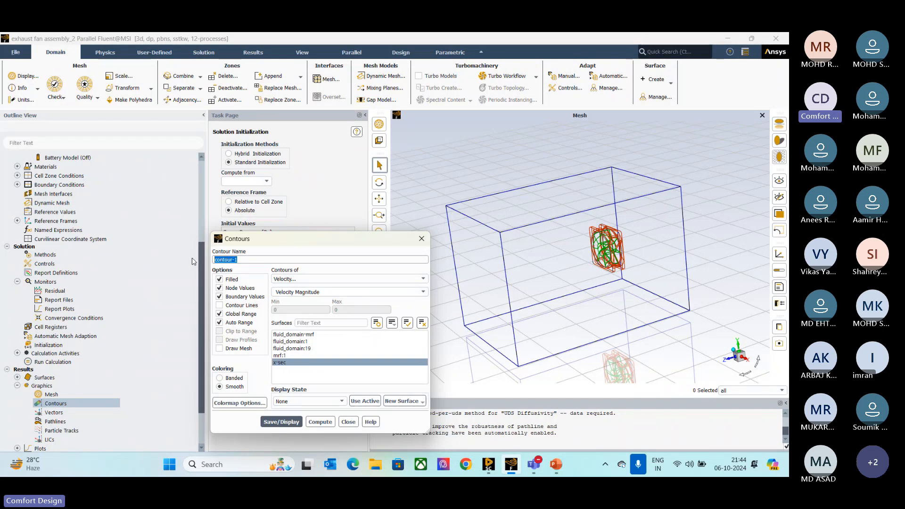
{"action": "type", "text": "velocity-"}
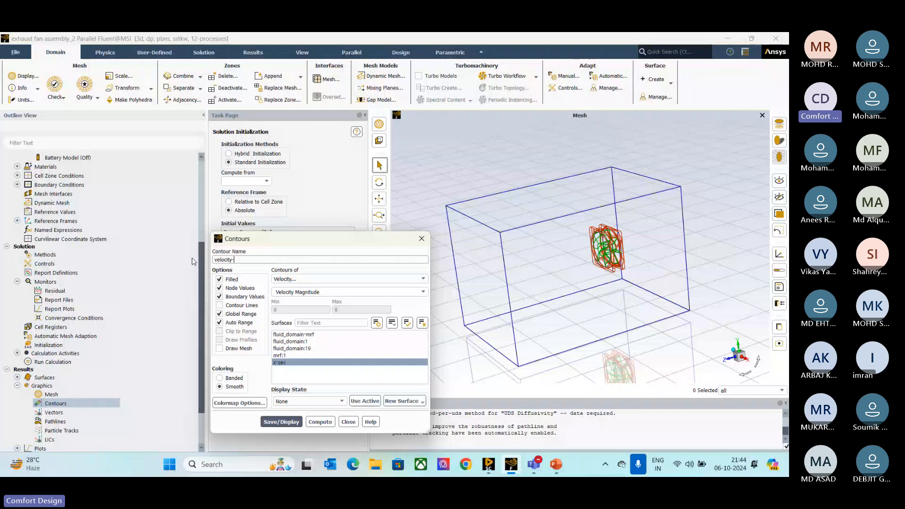
{"action": "type", "text": "contour"}
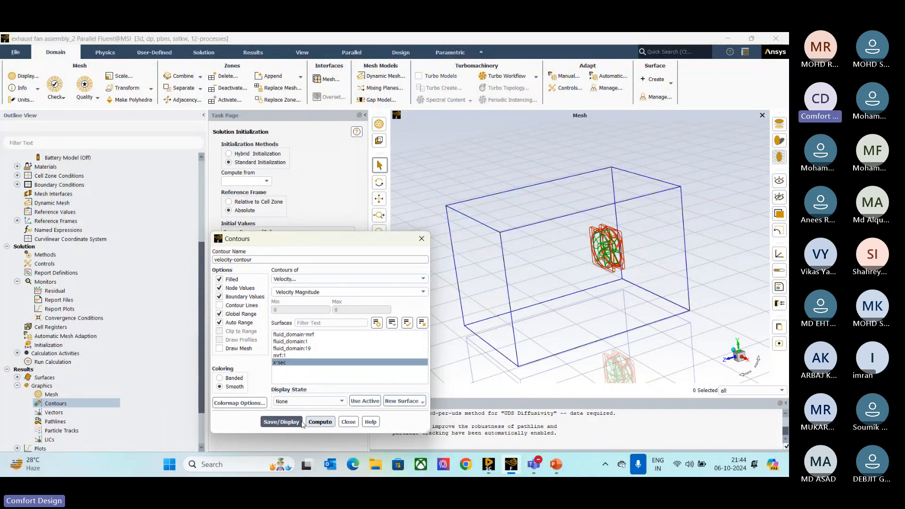
Set the contour's colormap number format to float, then save and display the velocity contour.
{"action": "left_click", "coordinate": [240, 403]}
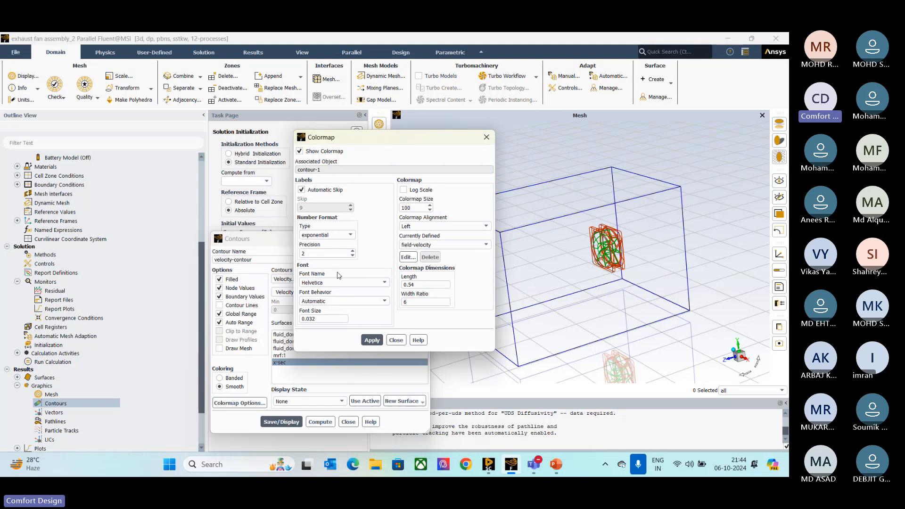
{"action": "left_click", "coordinate": [330, 235]}
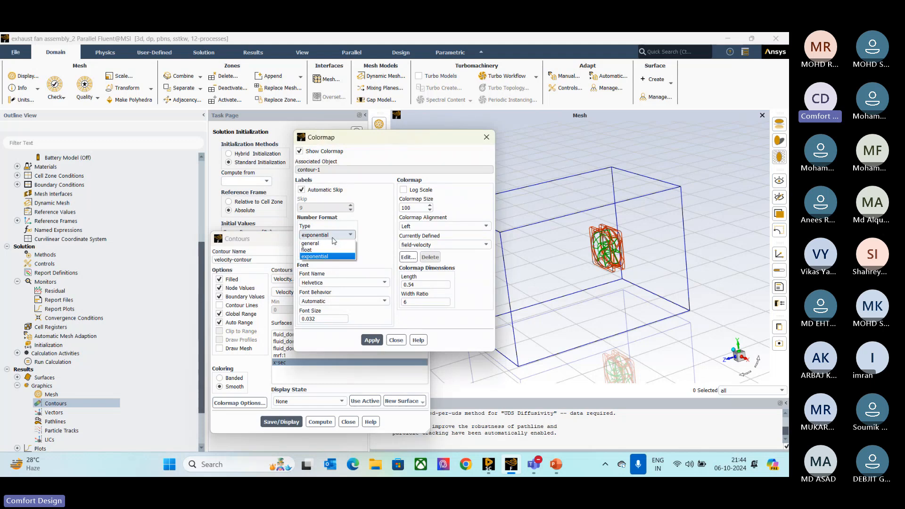
{"action": "left_click", "coordinate": [323, 250]}
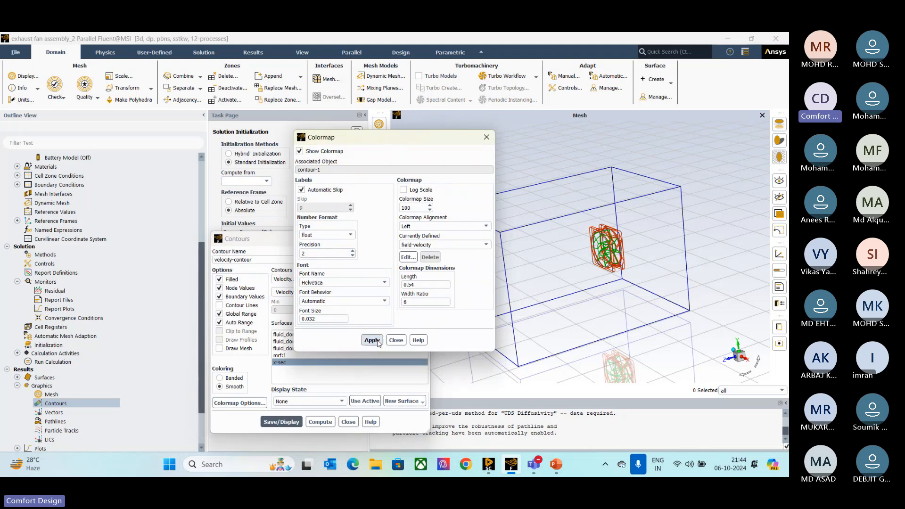
{"action": "left_click", "coordinate": [395, 340]}
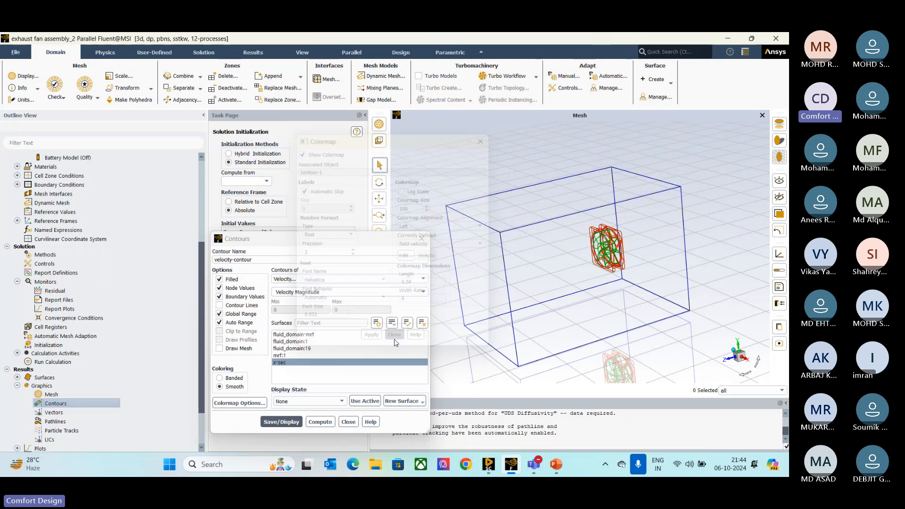
{"action": "left_click", "coordinate": [287, 423]}
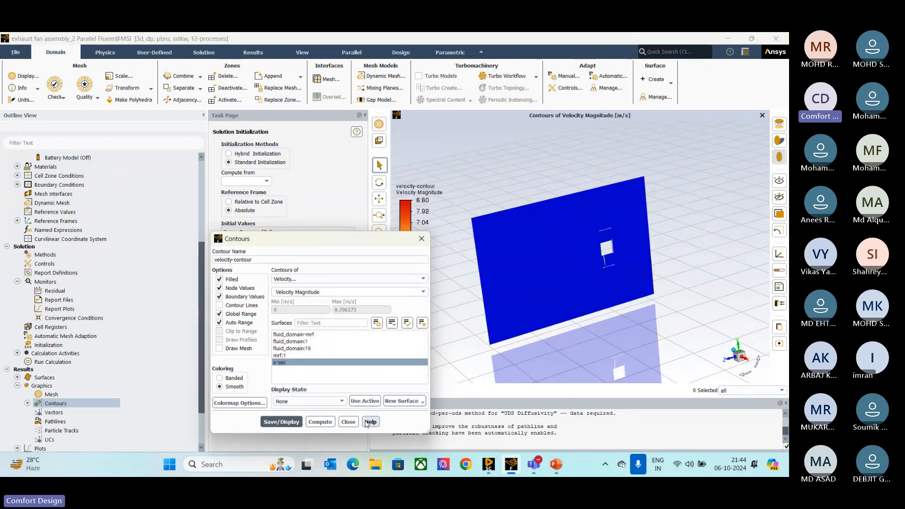
{"action": "left_click", "coordinate": [349, 422]}
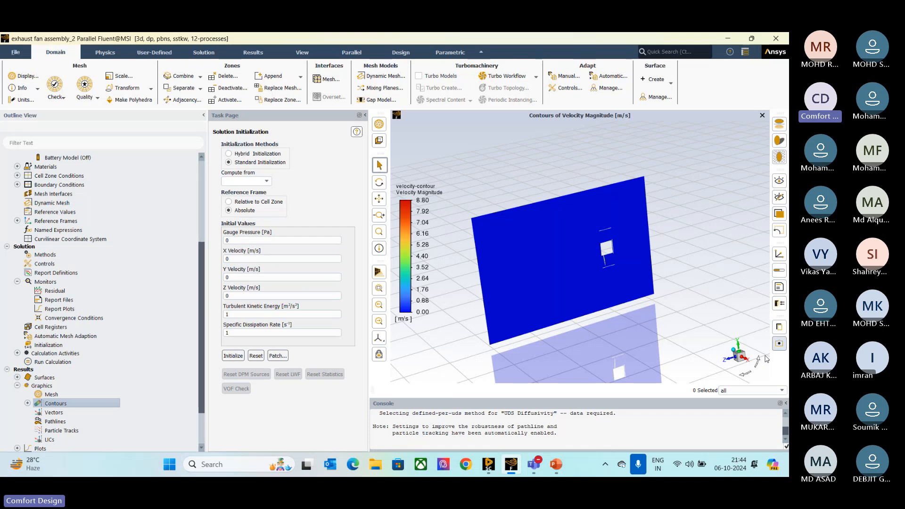
Examine the velocity contour on the x-sec plane face-on, including close up around the fan blade and housing.
{"action": "left_click", "coordinate": [743, 358]}
{"action": "middle_click_drag", "start_coordinate": [598, 265], "coordinate": [653, 270], "text": "ctrl"}
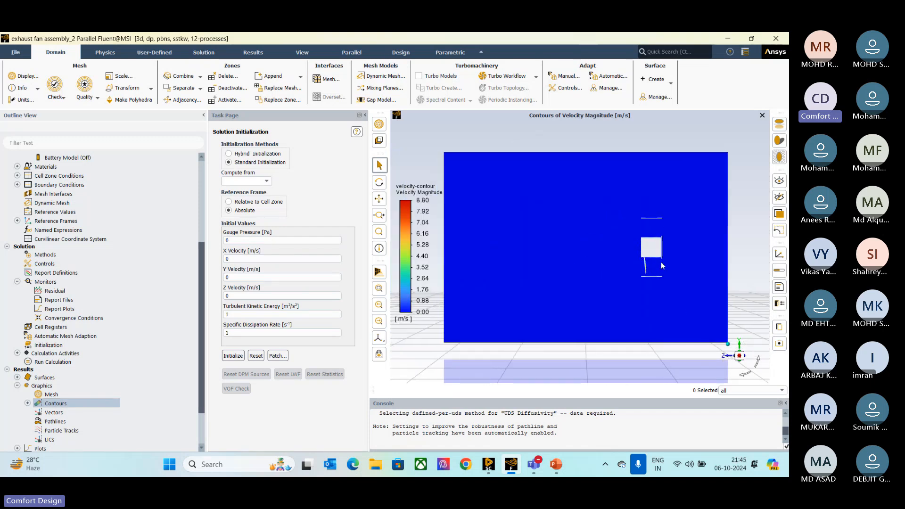
{"action": "scroll", "coordinate": [651, 268], "scroll_direction": "up", "scroll_amount": 10}
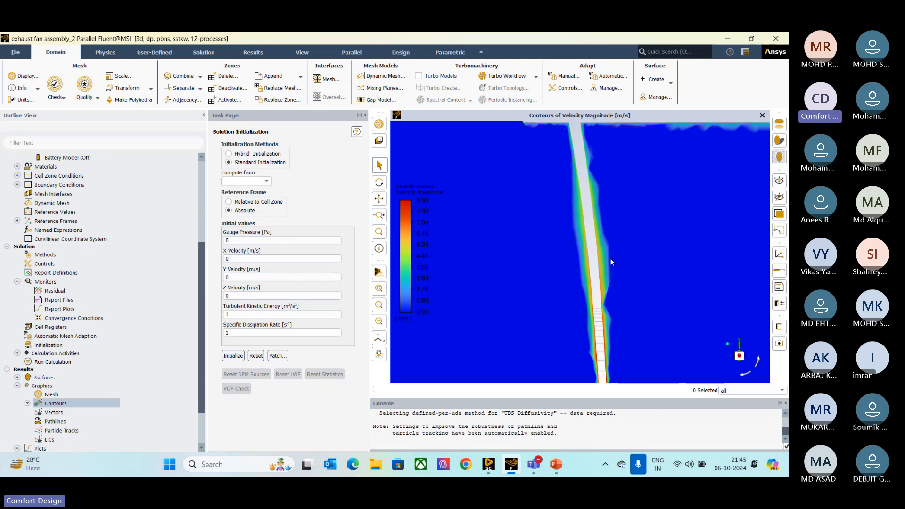
{"action": "middle_click_drag", "start_coordinate": [600, 326], "coordinate": [597, 239], "text": "ctrl"}
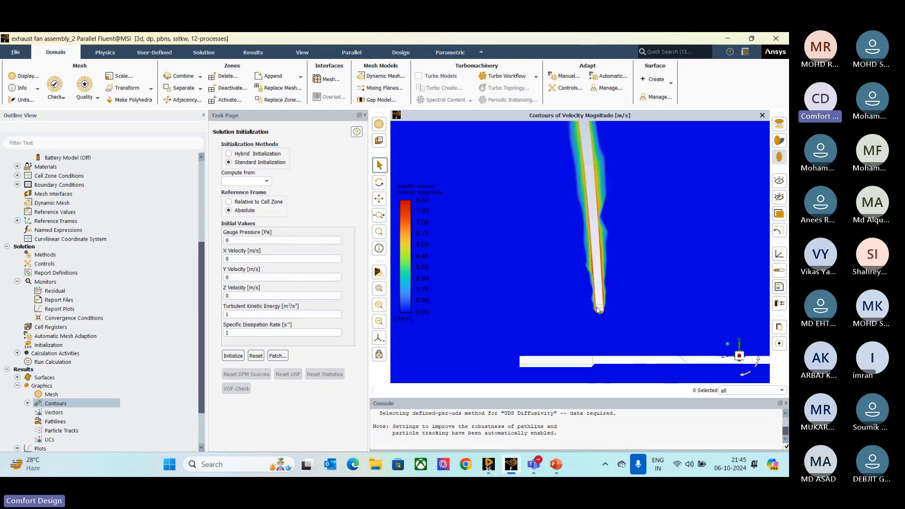
{"action": "scroll", "coordinate": [596, 283], "scroll_direction": "down", "scroll_amount": 5}
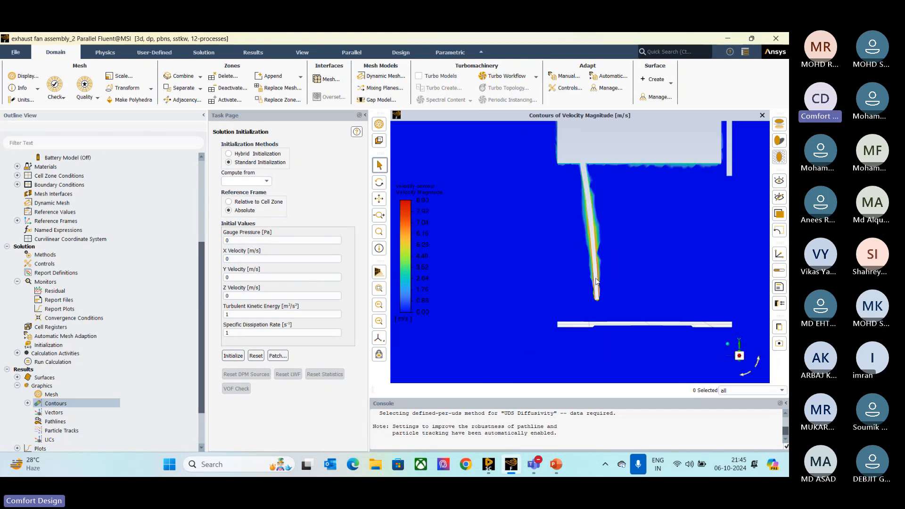
{"action": "scroll", "coordinate": [596, 281], "scroll_direction": "down", "scroll_amount": 8}
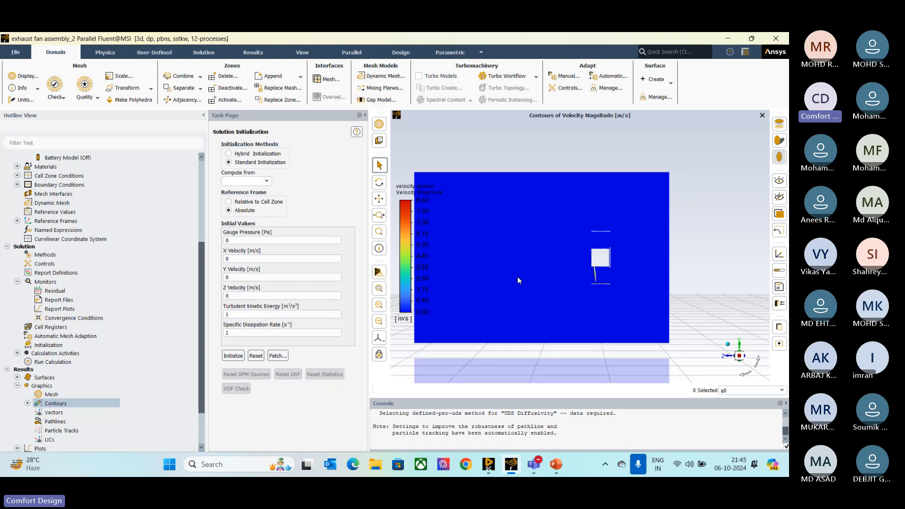
{"action": "scroll", "coordinate": [569, 270], "scroll_direction": "up", "scroll_amount": 3}
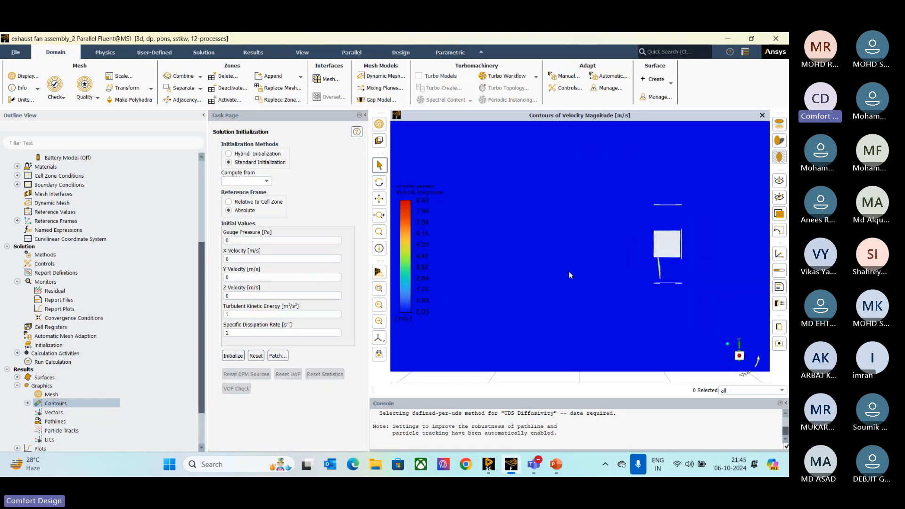
{"action": "scroll", "coordinate": [569, 271], "scroll_direction": "down", "scroll_amount": 1}
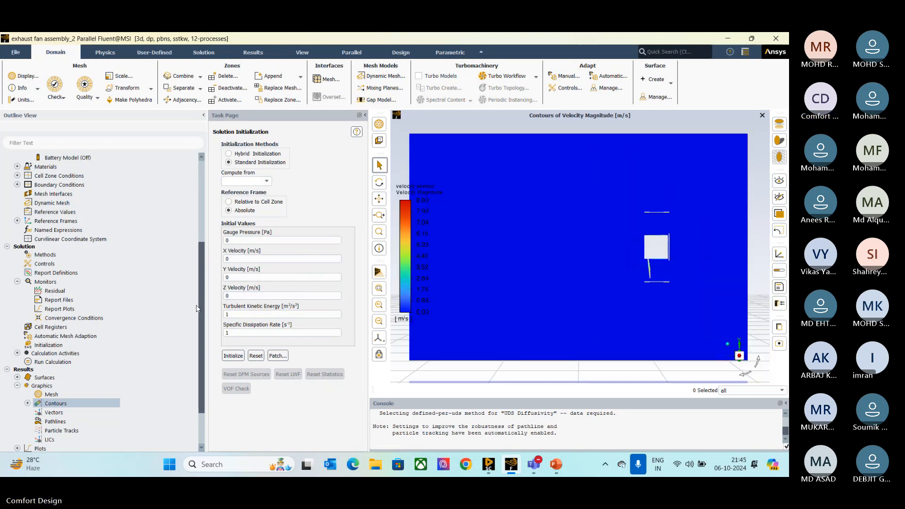
Start a solution animation definition using velocity-contour as the animation object and preview it.
{"action": "left_click", "coordinate": [17, 353]}
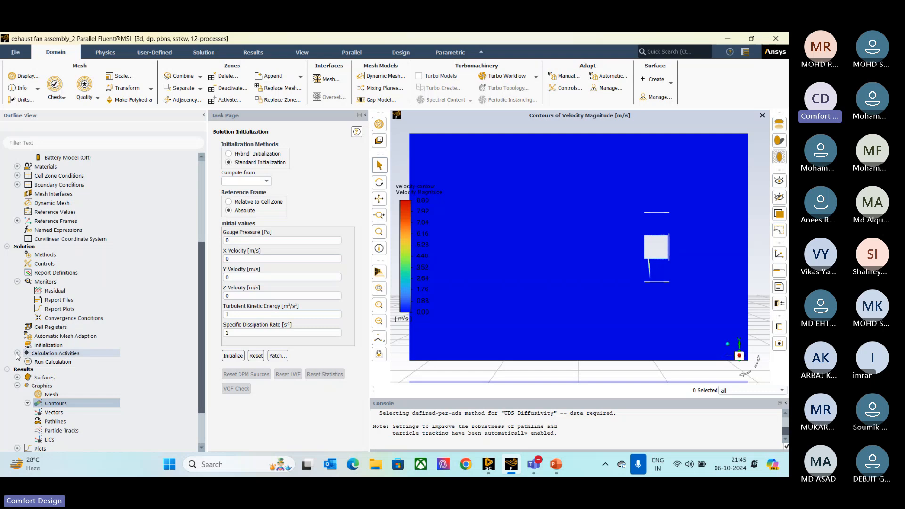
{"action": "double_click", "coordinate": [74, 389]}
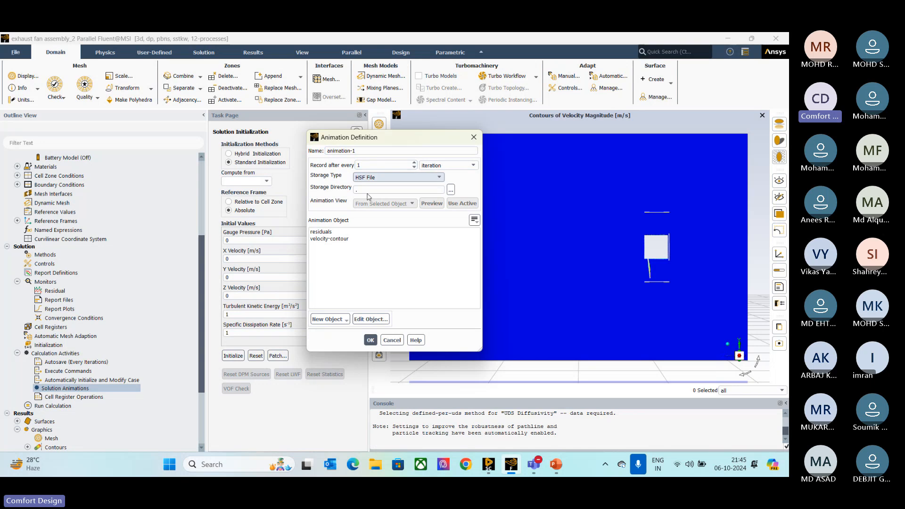
{"action": "left_click", "coordinate": [333, 239]}
{"action": "left_click", "coordinate": [431, 204]}
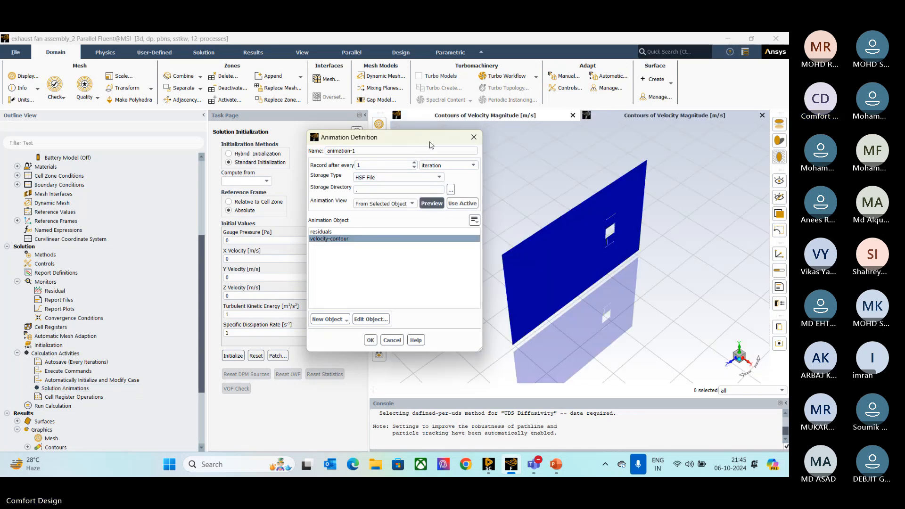
{"action": "left_click_drag", "start_coordinate": [430, 145], "coordinate": [299, 134]}
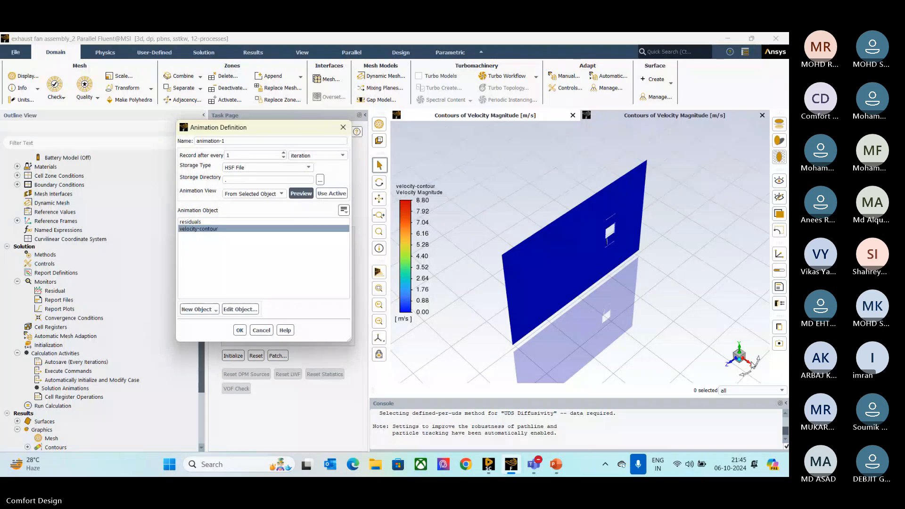
Use the face-on view of the x-sec plane as the animation view and record every 10 iterations.
{"action": "left_click", "coordinate": [718, 346]}
{"action": "scroll", "coordinate": [572, 264], "scroll_direction": "up", "scroll_amount": 3}
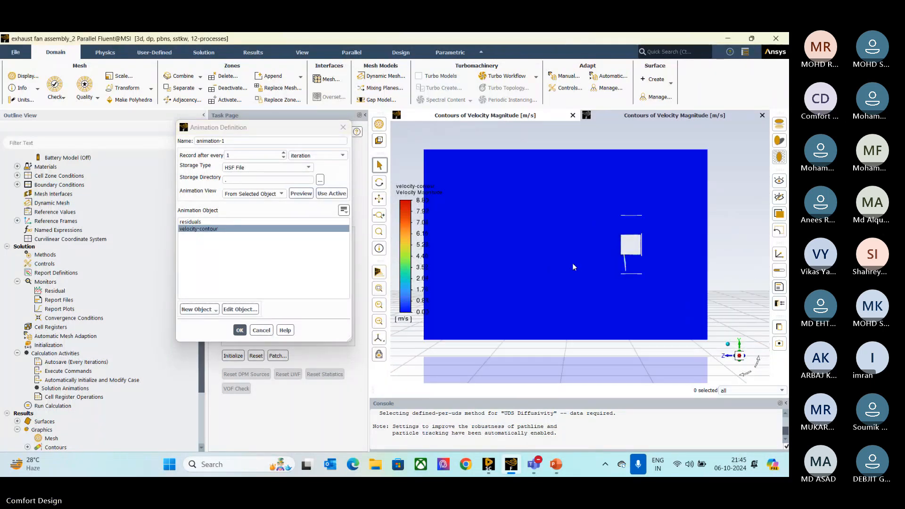
{"action": "middle_click_drag", "start_coordinate": [591, 264], "coordinate": [597, 262], "text": "ctrl"}
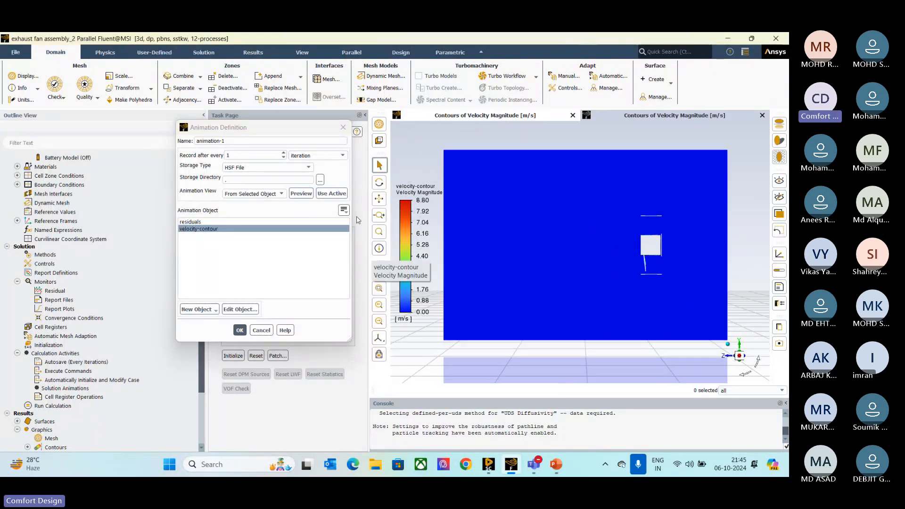
{"action": "left_click", "coordinate": [332, 194]}
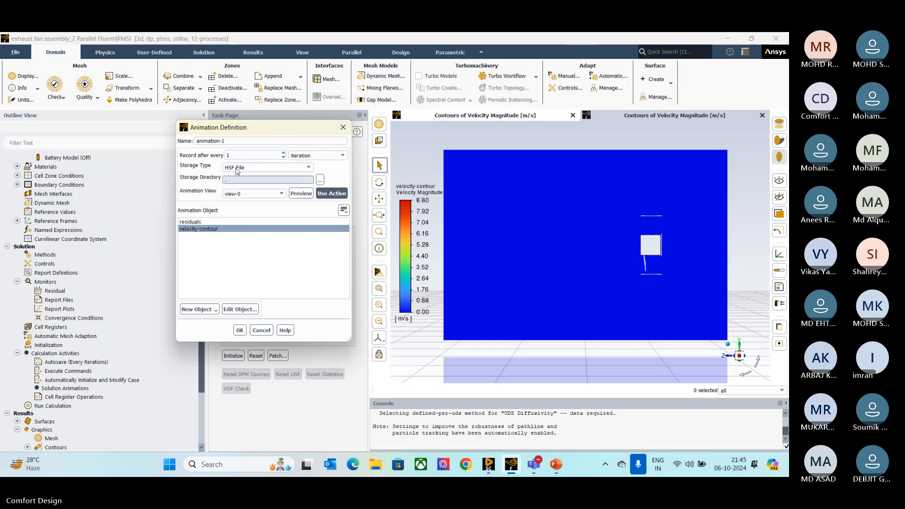
{"action": "left_click", "coordinate": [239, 155]}
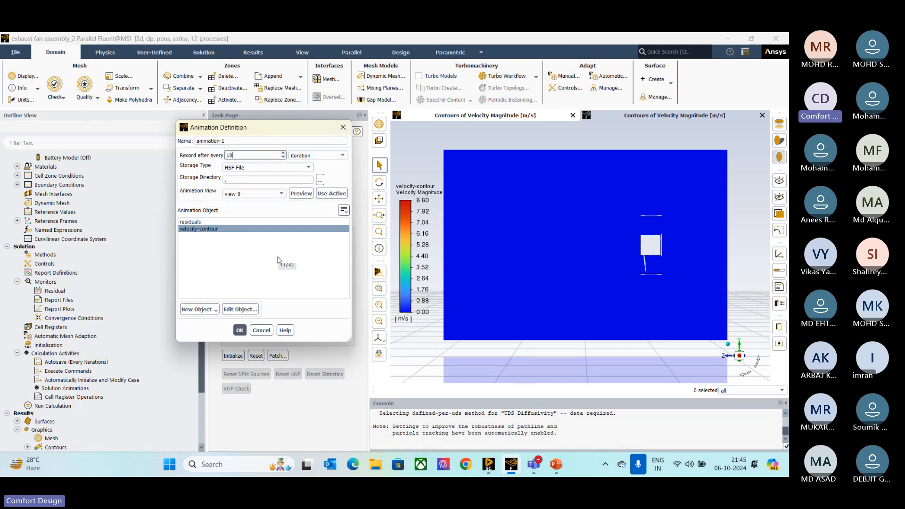
{"action": "left_click", "coordinate": [239, 331]}
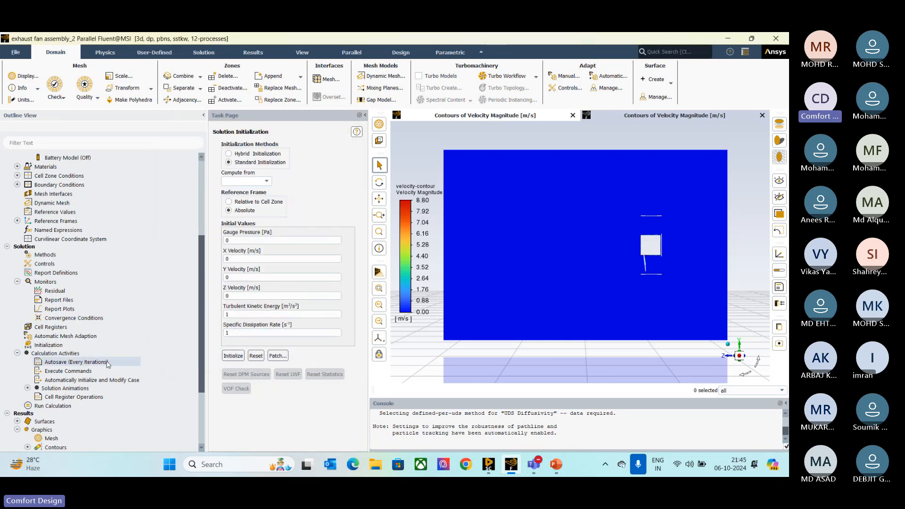
Review the settings of the mrf fluid zone in the cell zone conditions before starting the run.
{"action": "left_click", "coordinate": [56, 407]}
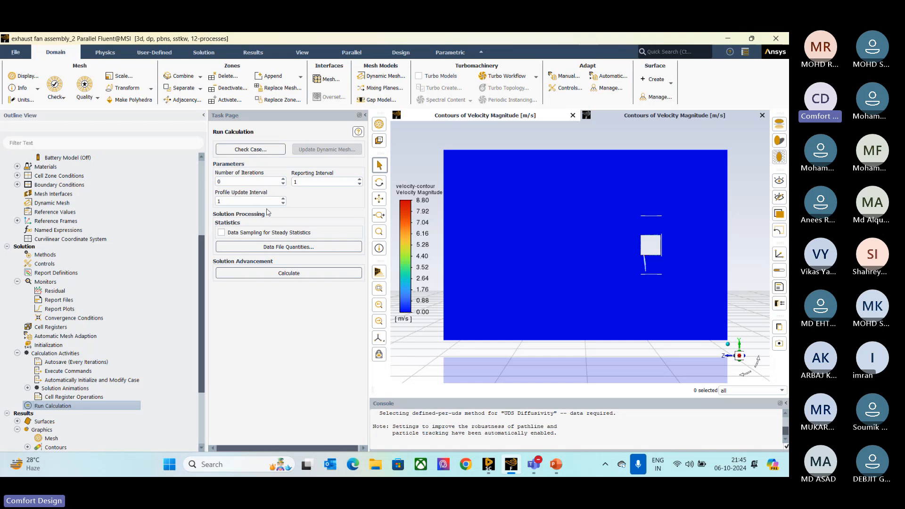
{"action": "left_click", "coordinate": [17, 176]}
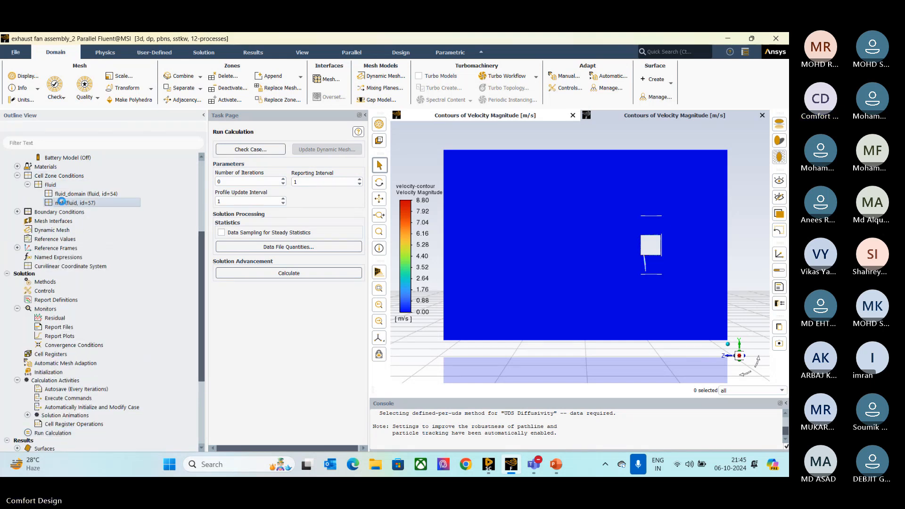
{"action": "double_click", "coordinate": [63, 203]}
{"action": "left_click", "coordinate": [326, 407]}
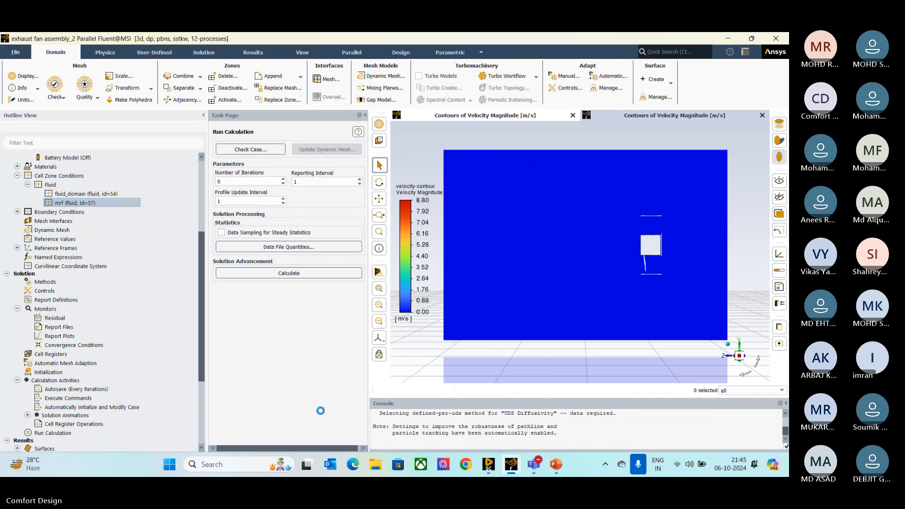
Set the number of iterations to 200 and start the calculation.
{"action": "double_click", "coordinate": [231, 182]}
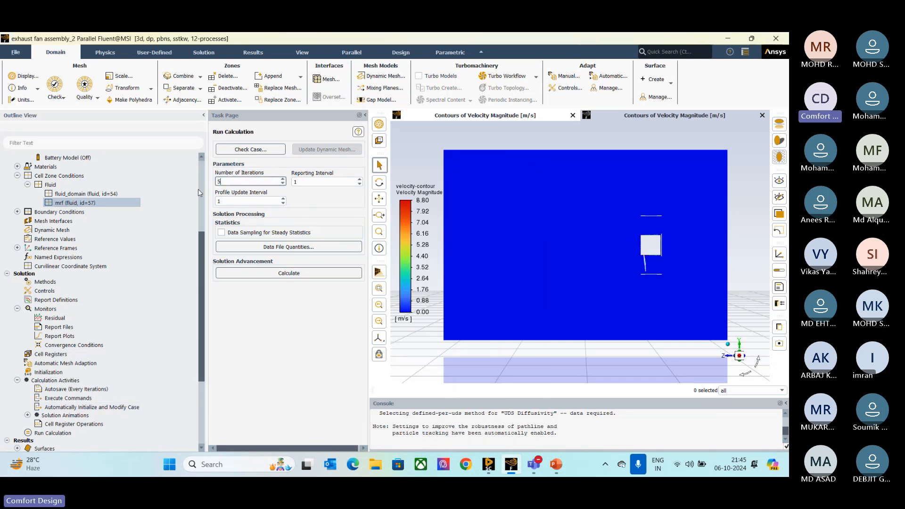
{"action": "type", "text": "200"}
{"action": "left_click", "coordinate": [272, 273]}
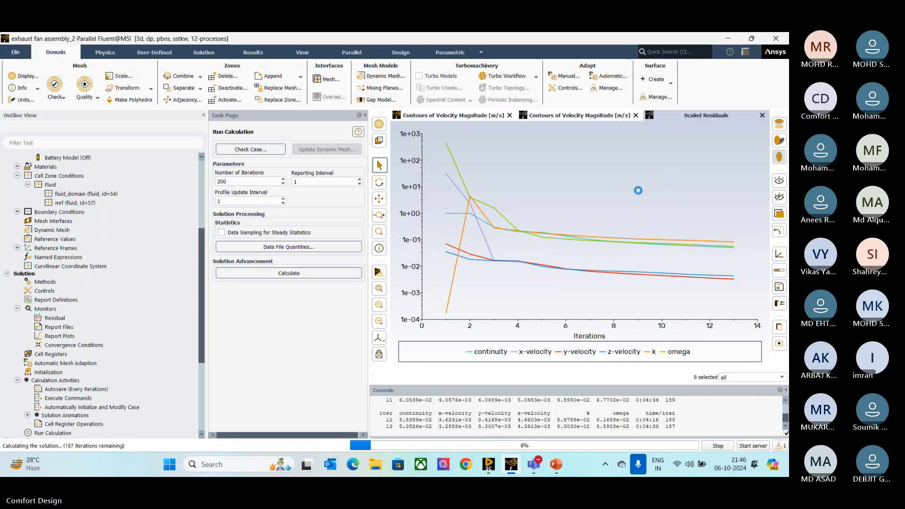
Monitor the velocity contour and the scaled residuals until the calculation finishes, and dismiss the completion message.
{"action": "left_click", "coordinate": [590, 117]}
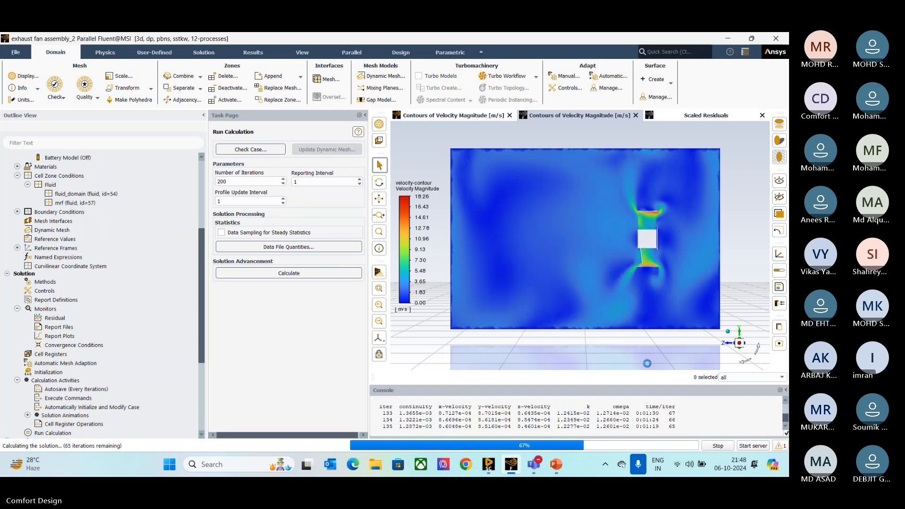
{"action": "left_click", "coordinate": [701, 114]}
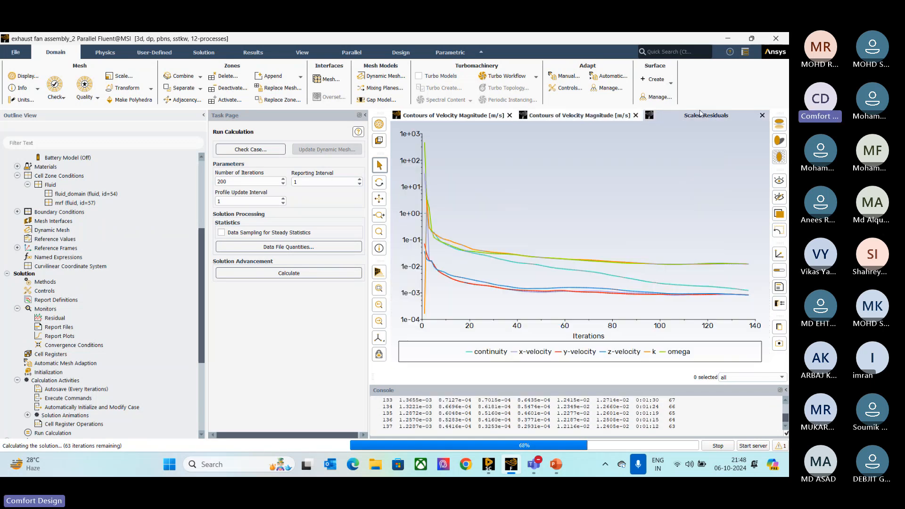
{"action": "mouse_move", "coordinate": [408, 261]}
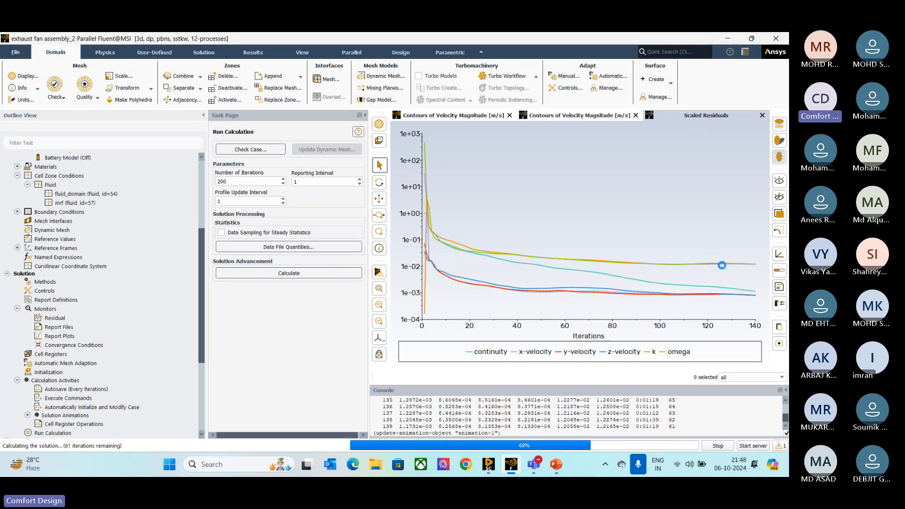
{"action": "mouse_move", "coordinate": [667, 297]}
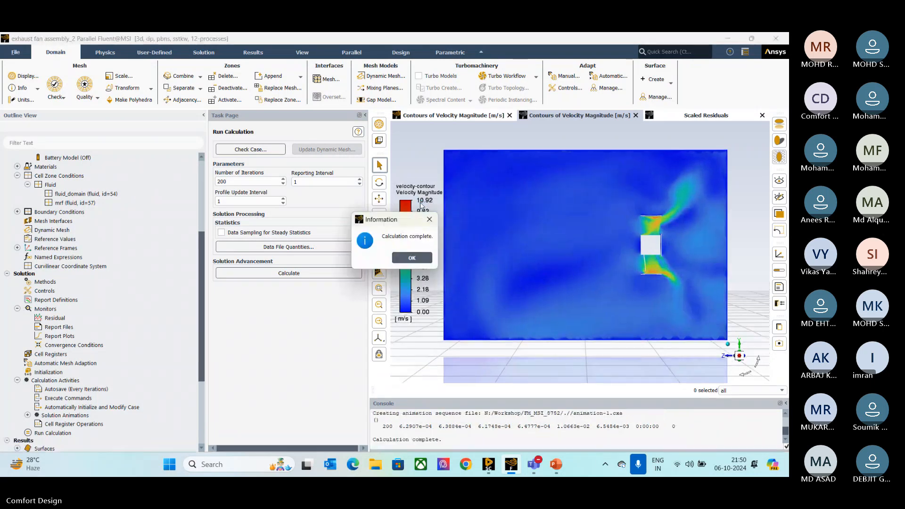
{"action": "left_click", "coordinate": [419, 259]}
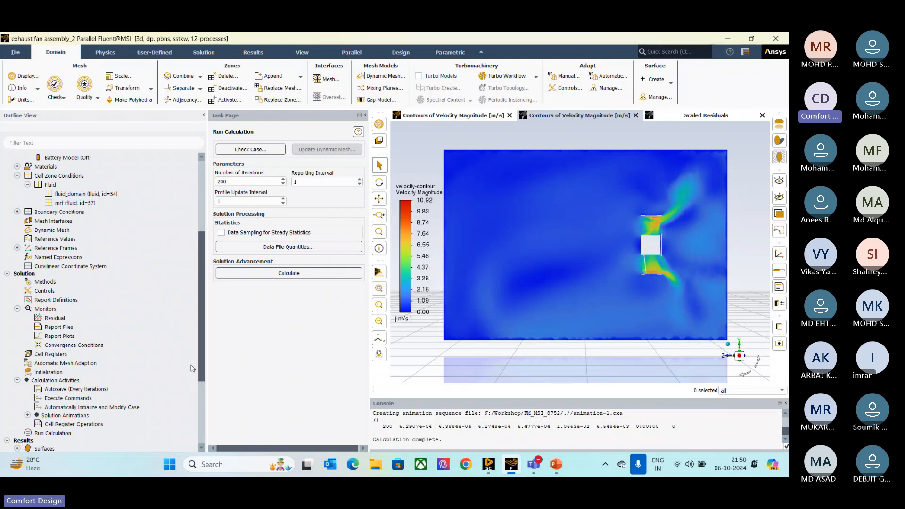
Play back the animation-1 sequence of the solution, first at full replay speed and again at a reduced speed.
{"action": "scroll", "coordinate": [130, 414], "scroll_direction": "down", "scroll_amount": 5}
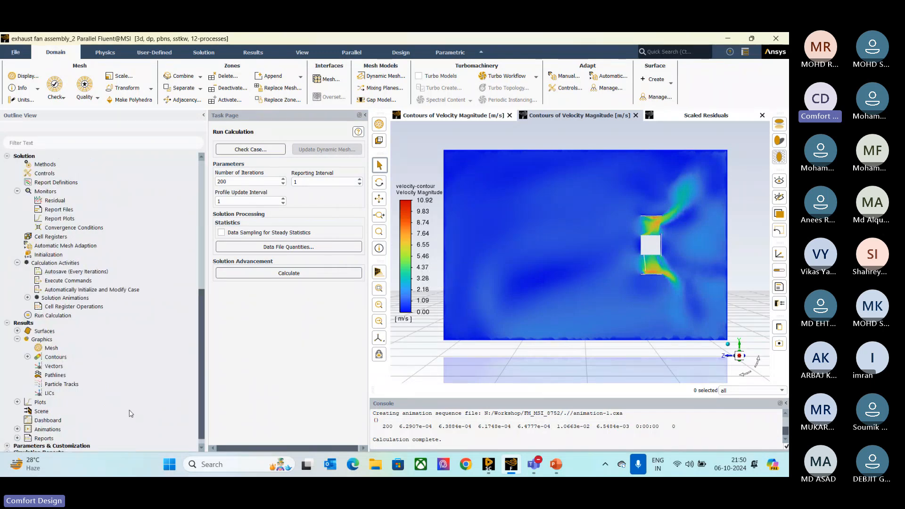
{"action": "left_click", "coordinate": [17, 429]}
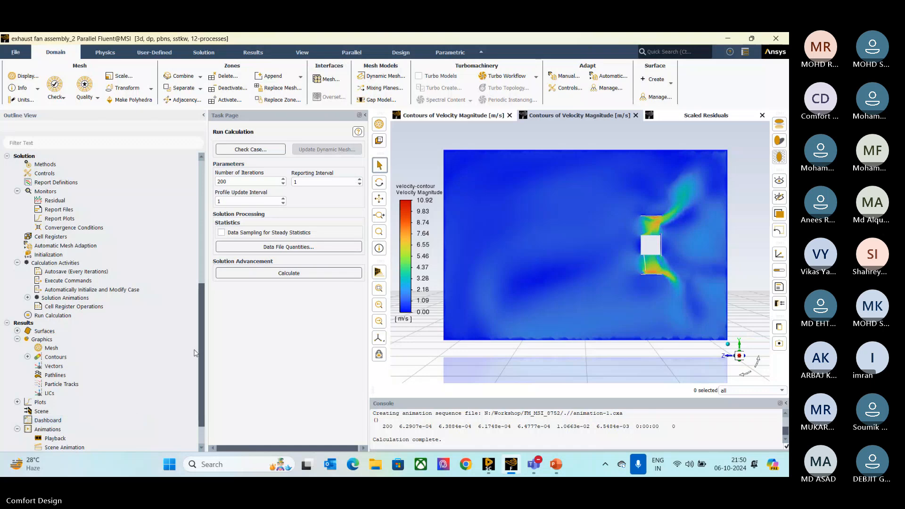
{"action": "scroll", "coordinate": [28, 410], "scroll_direction": "down", "scroll_amount": 1}
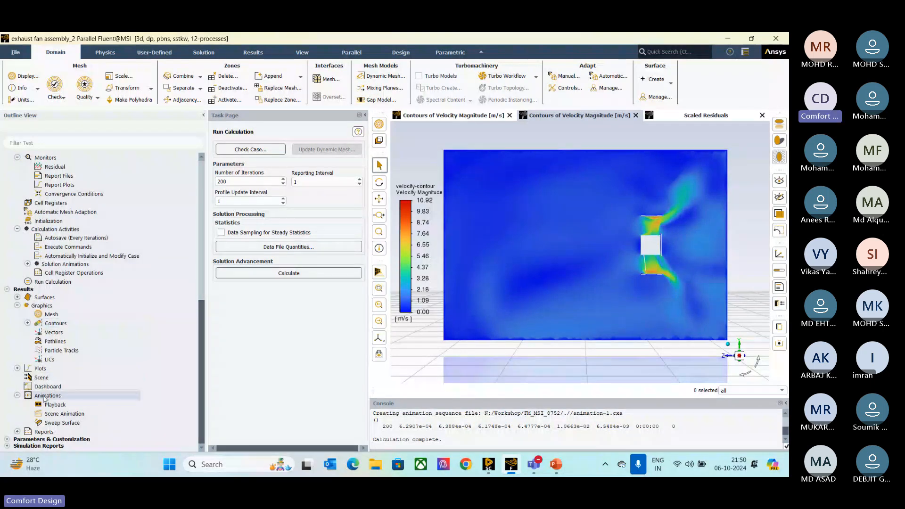
{"action": "double_click", "coordinate": [55, 405]}
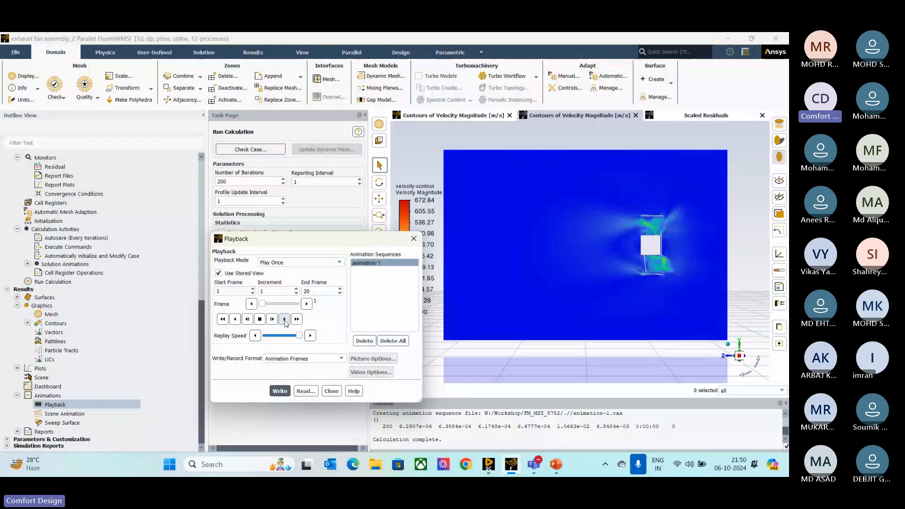
{"action": "left_click", "coordinate": [284, 320]}
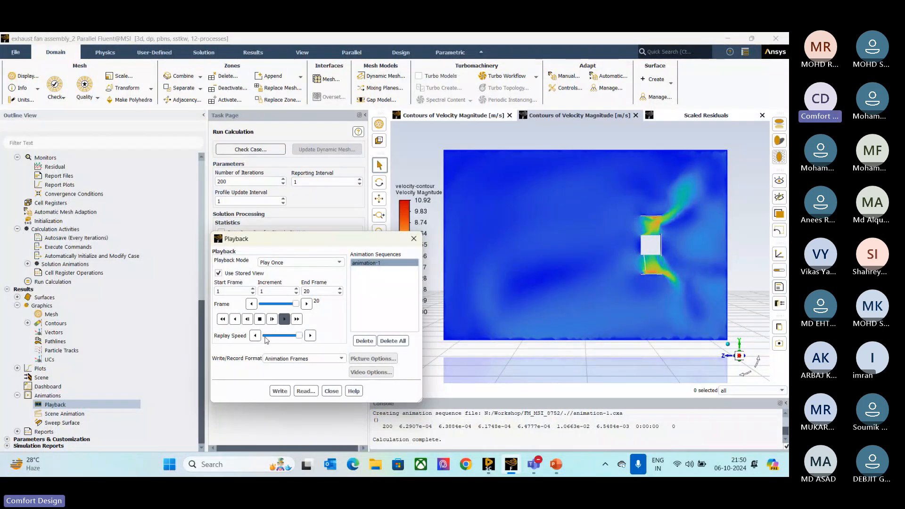
{"action": "left_click_drag", "start_coordinate": [299, 335], "coordinate": [281, 335]}
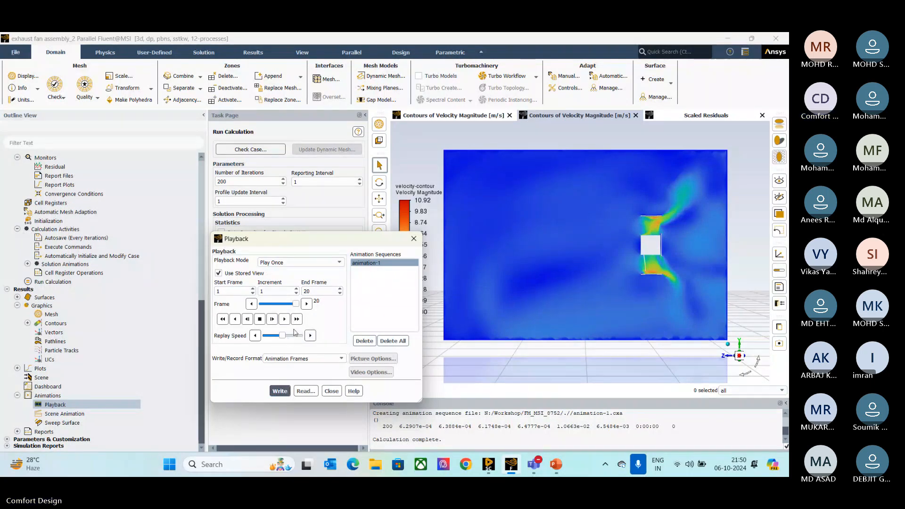
{"action": "left_click", "coordinate": [285, 320]}
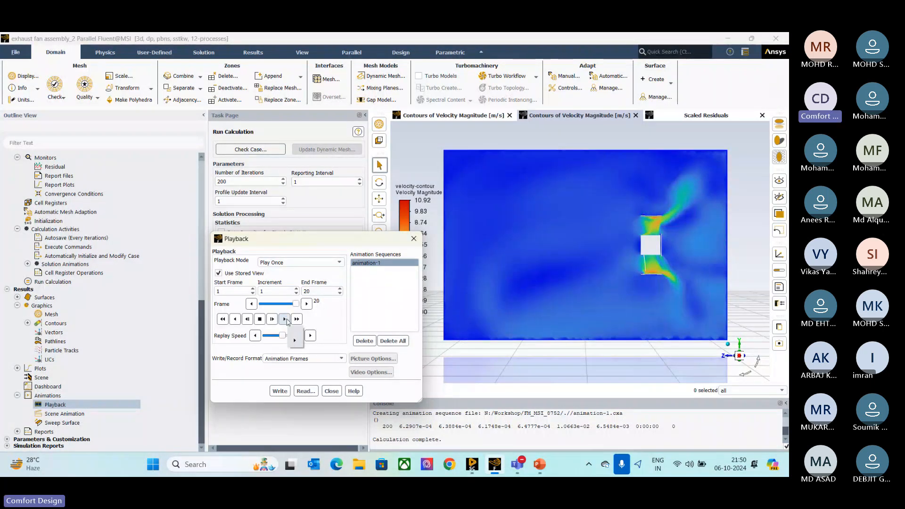
{"action": "left_click", "coordinate": [331, 392]}
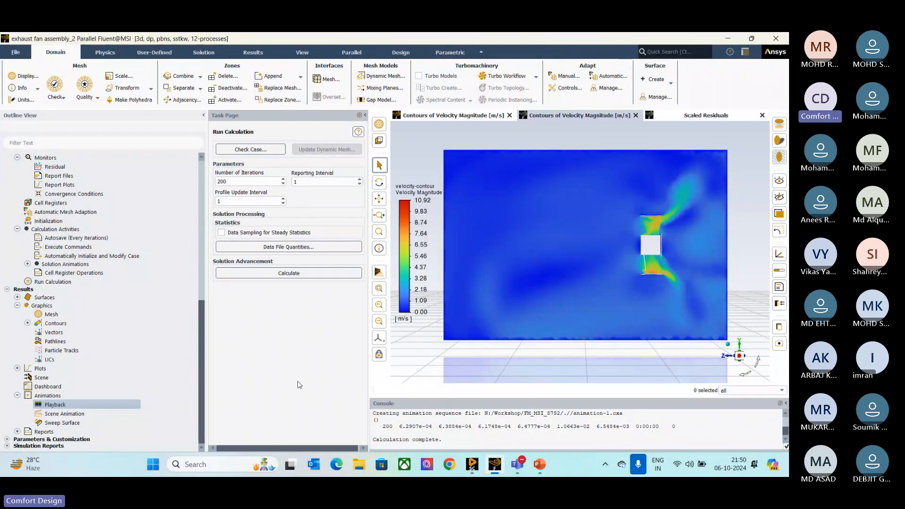
Create and display velocity vectors on the x-sec surface, colored by velocity magnitude, in arrow style with a scale of 0.5.
{"action": "left_click", "coordinate": [27, 323]}
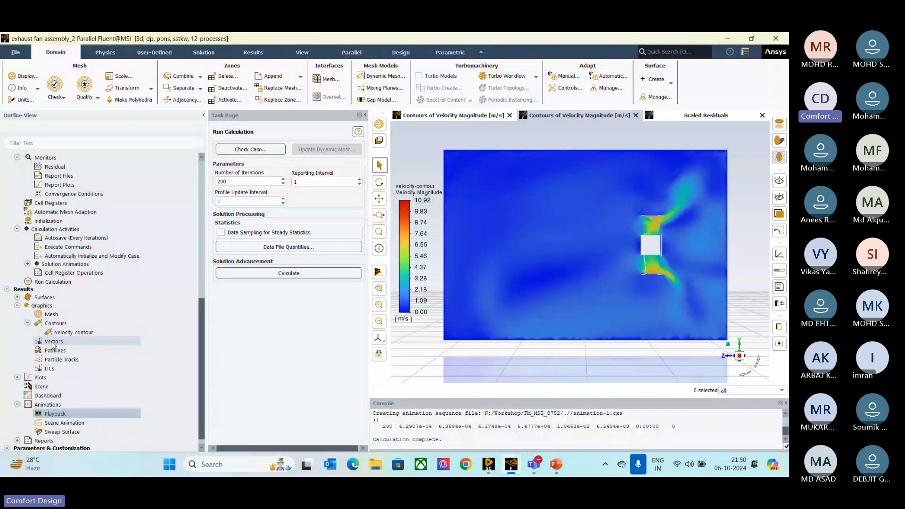
{"action": "double_click", "coordinate": [52, 341]}
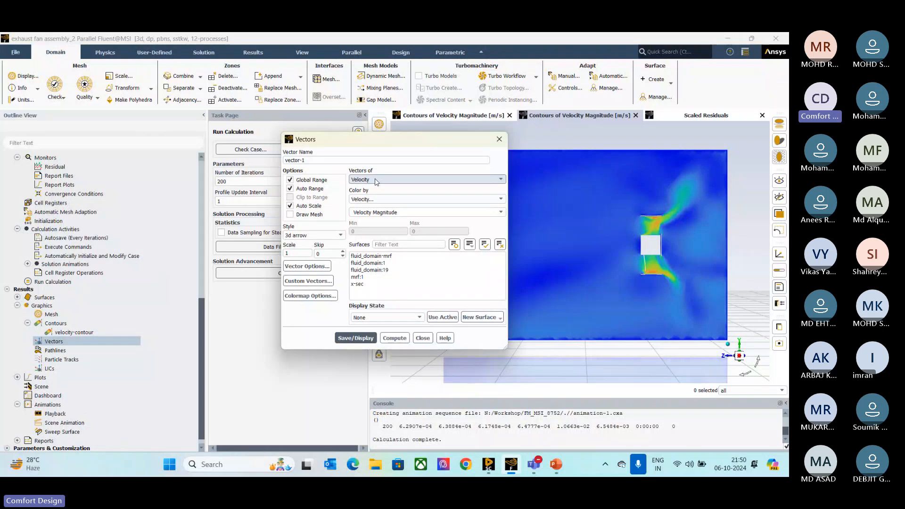
{"action": "left_click", "coordinate": [377, 284]}
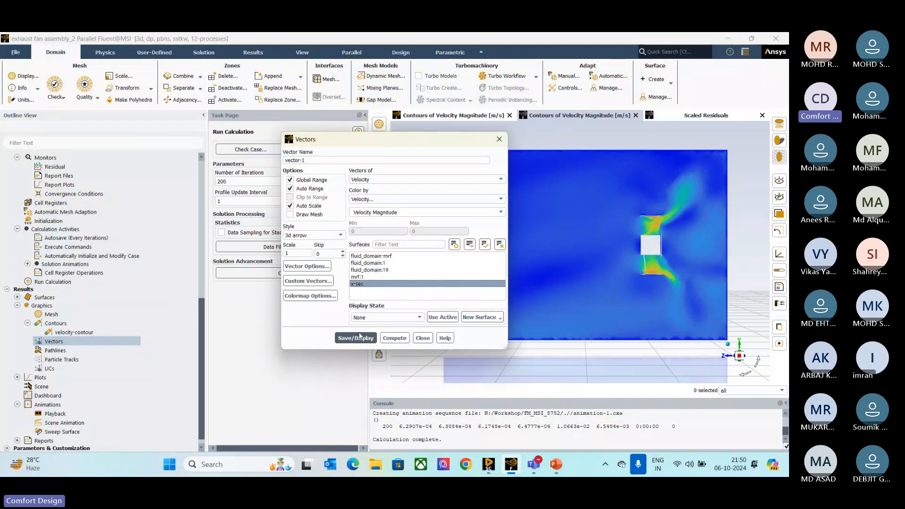
{"action": "left_click", "coordinate": [313, 235]}
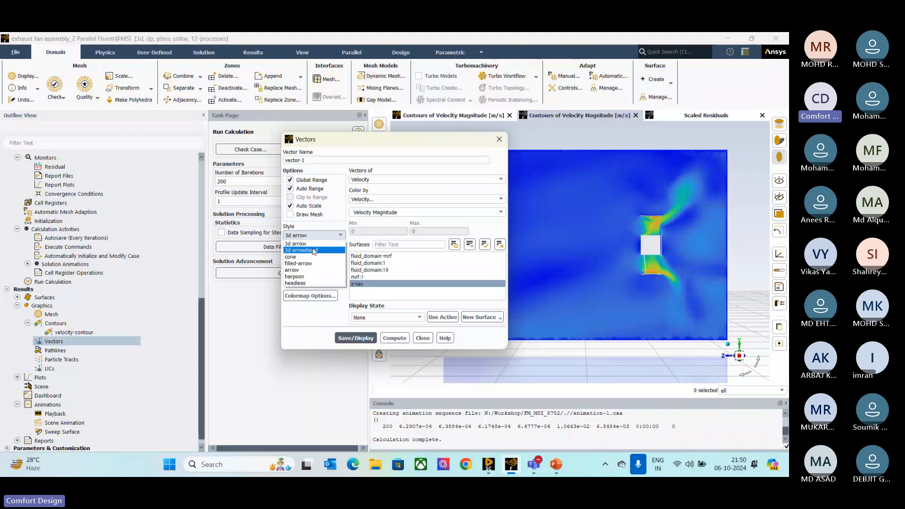
{"action": "left_click", "coordinate": [301, 270]}
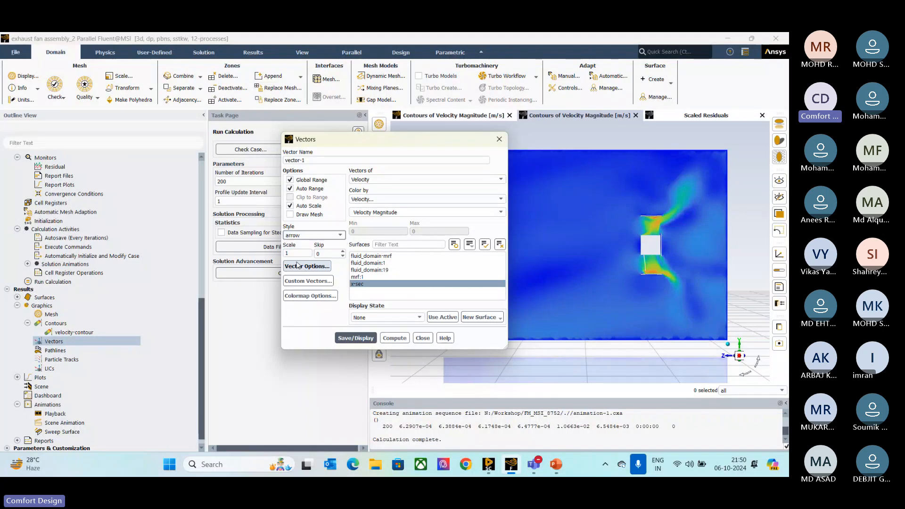
{"action": "left_click_drag", "start_coordinate": [296, 255], "coordinate": [249, 278]}
{"action": "type", "text": "0.5"}
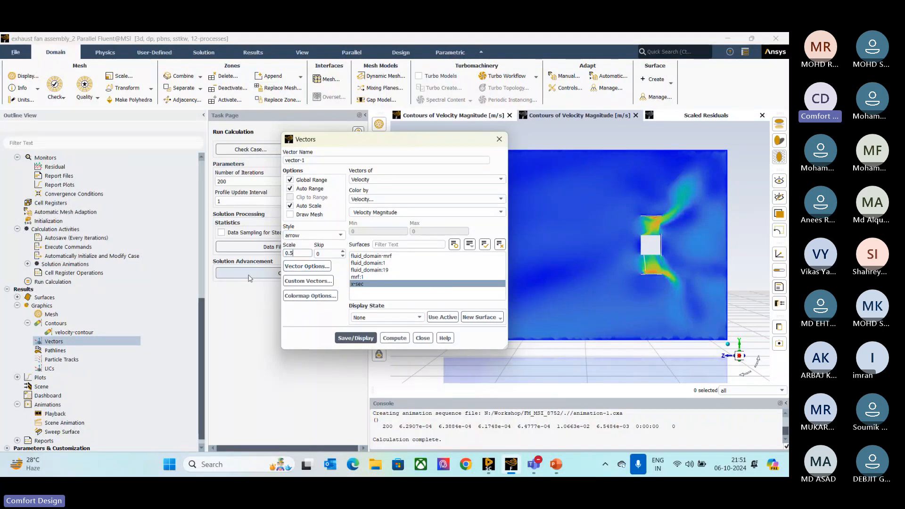
{"action": "left_click", "coordinate": [366, 339]}
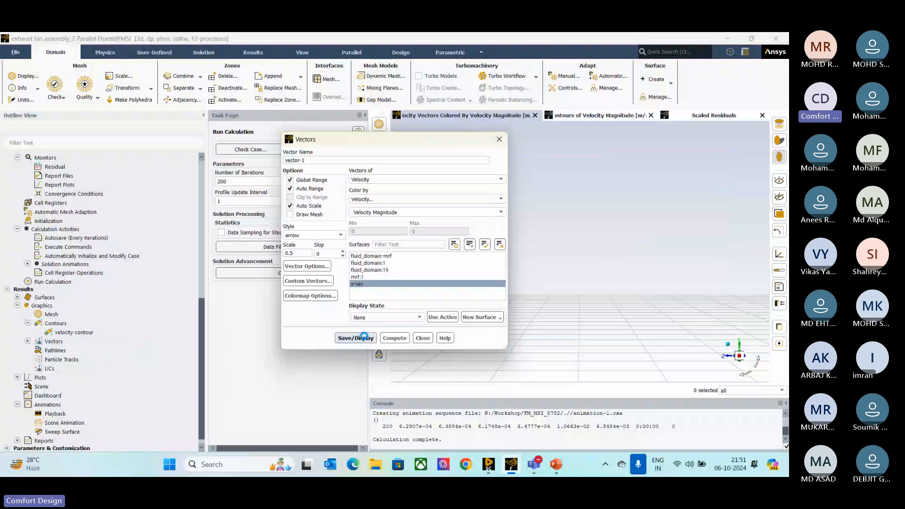
Examine the velocity vectors on the x-sec plane close up around the fan housing and its outflow, closing the vector settings.
{"action": "scroll", "coordinate": [690, 232], "scroll_direction": "up", "scroll_amount": 2}
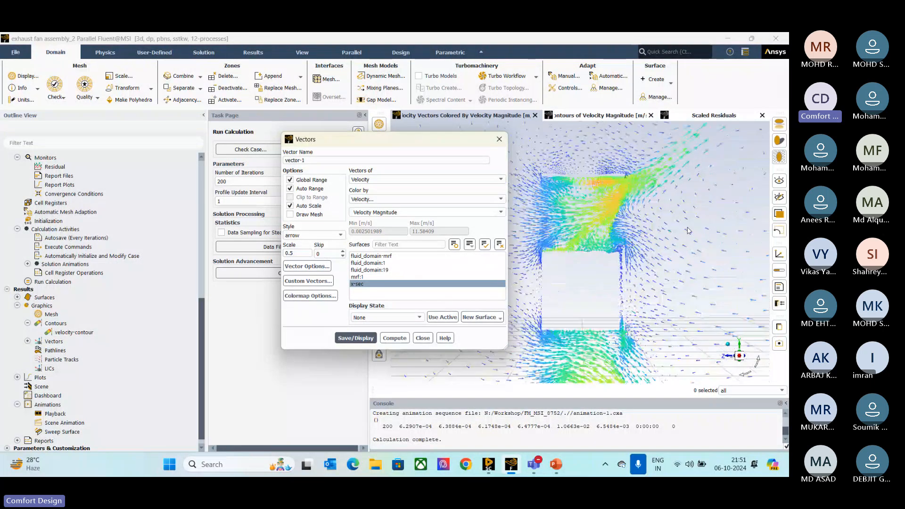
{"action": "middle_click_drag", "start_coordinate": [664, 260], "coordinate": [689, 254]}
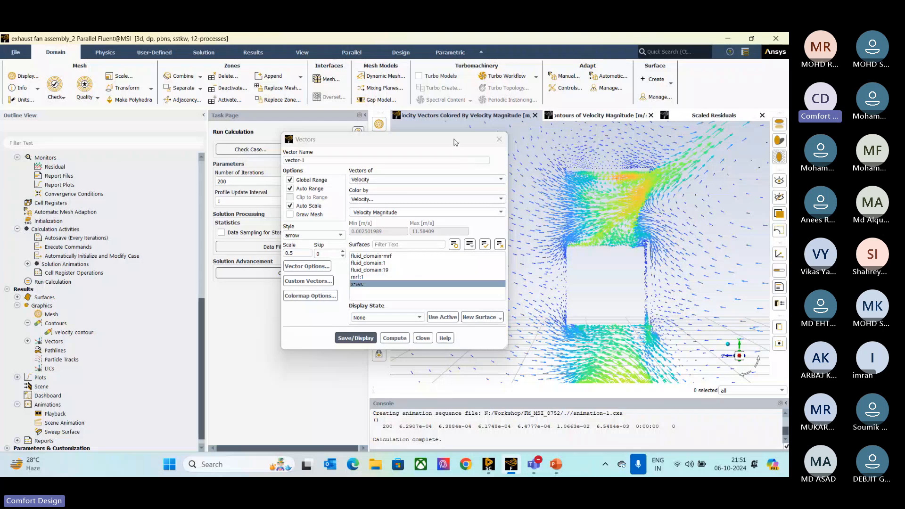
{"action": "left_click_drag", "start_coordinate": [455, 140], "coordinate": [157, 130]}
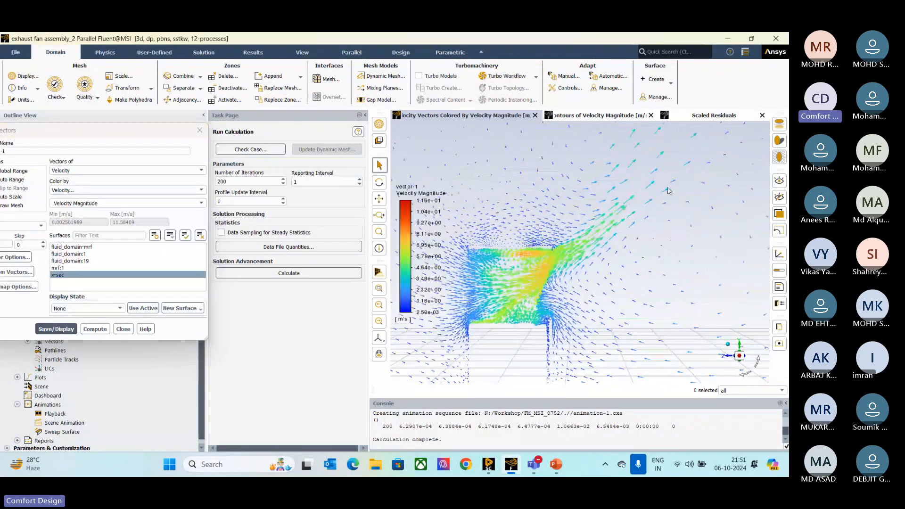
{"action": "scroll", "coordinate": [610, 252], "scroll_direction": "down", "scroll_amount": 4}
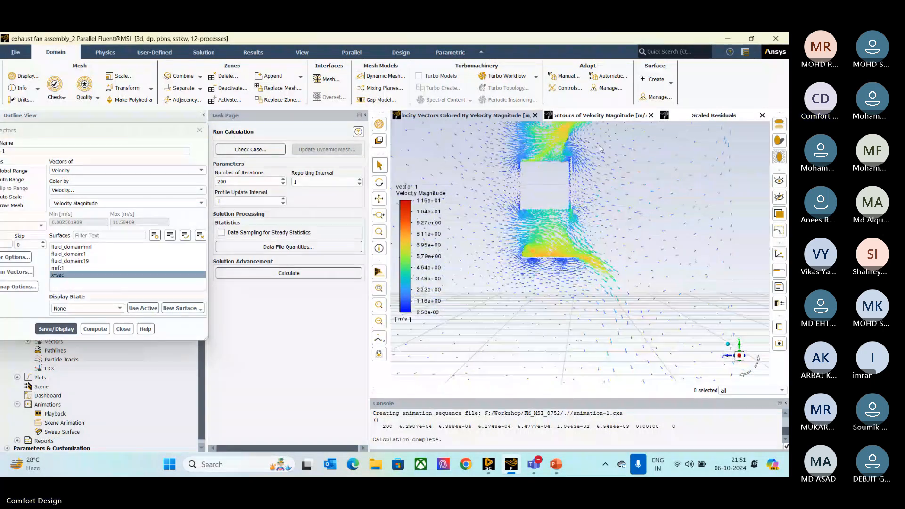
{"action": "middle_click_drag", "start_coordinate": [609, 252], "coordinate": [601, 324], "text": "ctrl"}
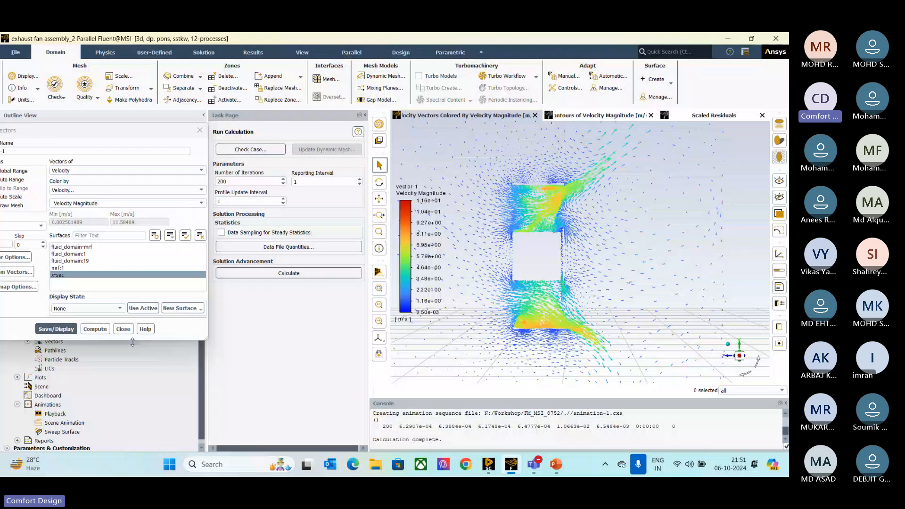
{"action": "left_click", "coordinate": [123, 329]}
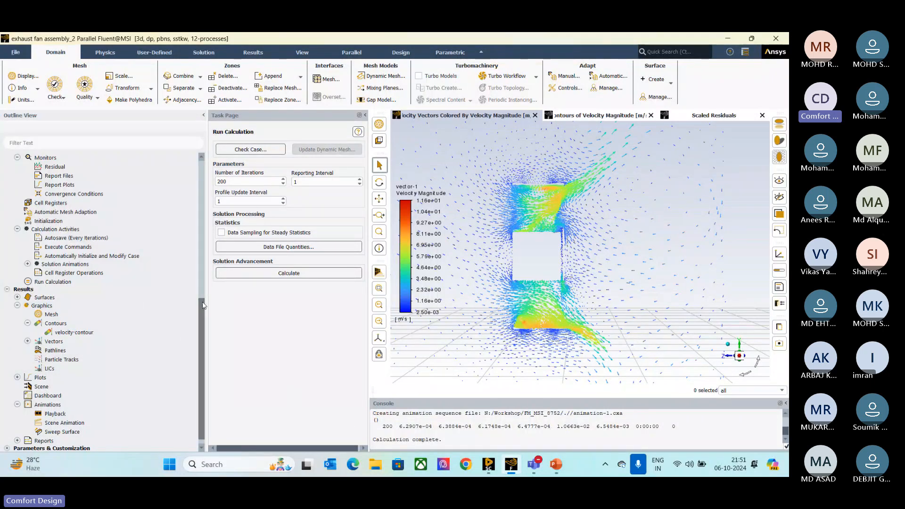
{"action": "left_click_drag", "start_coordinate": [202, 304], "coordinate": [215, 232]}
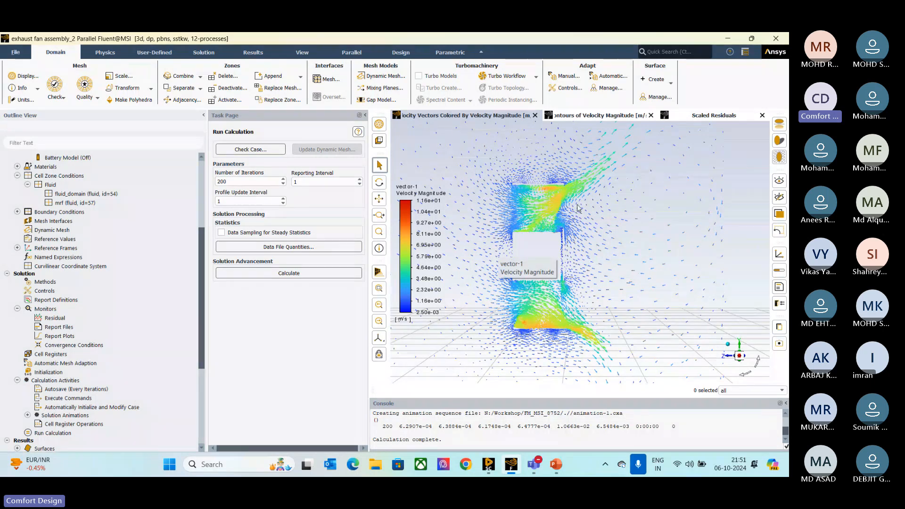
{"action": "scroll", "coordinate": [578, 208], "scroll_direction": "up", "scroll_amount": 2}
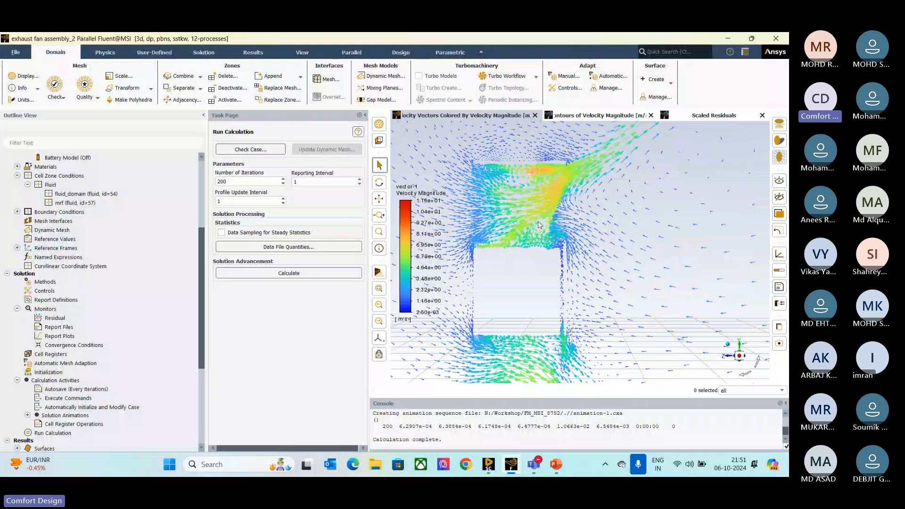
{"action": "middle_click_drag", "start_coordinate": [508, 224], "coordinate": [579, 219], "text": "ctrl"}
{"action": "scroll", "coordinate": [579, 219], "scroll_direction": "down", "scroll_amount": 2}
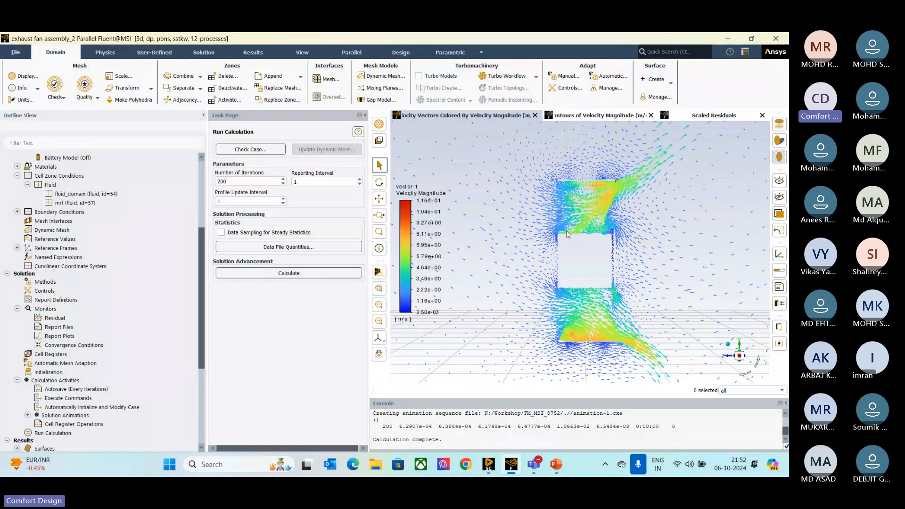
Set the rotational velocity of the mrf fluid zone's frame motion to -2100 rev/min and apply it.
{"action": "left_click_drag", "start_coordinate": [200, 287], "coordinate": [199, 220]}
{"action": "scroll", "coordinate": [34, 324], "scroll_direction": "down", "scroll_amount": 1}
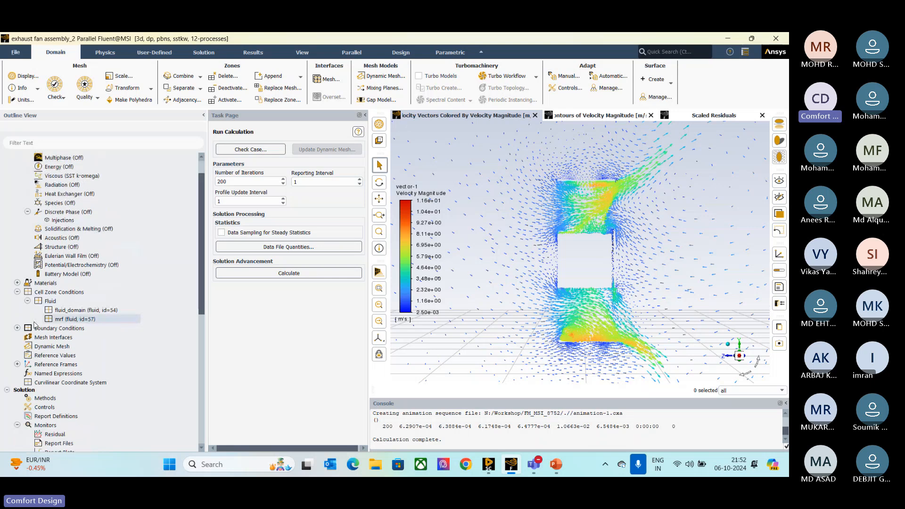
{"action": "double_click", "coordinate": [87, 320]}
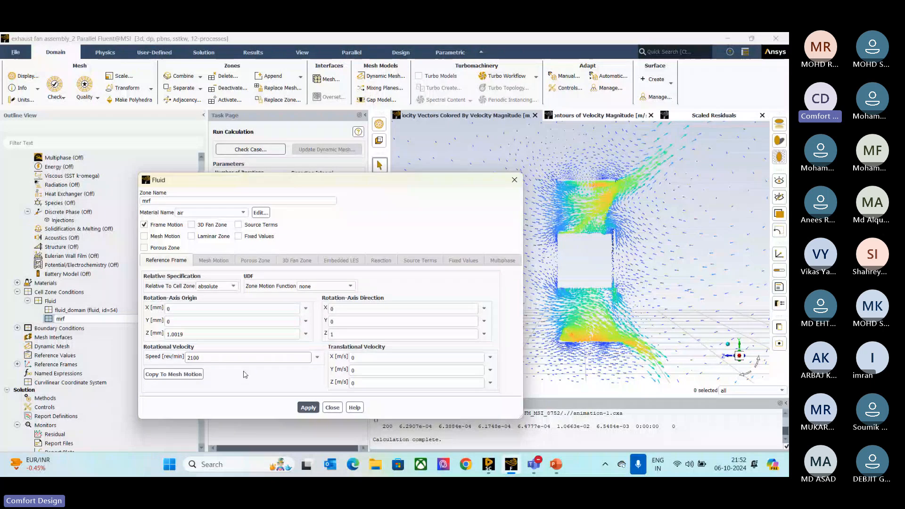
{"action": "type", "text": "-"}
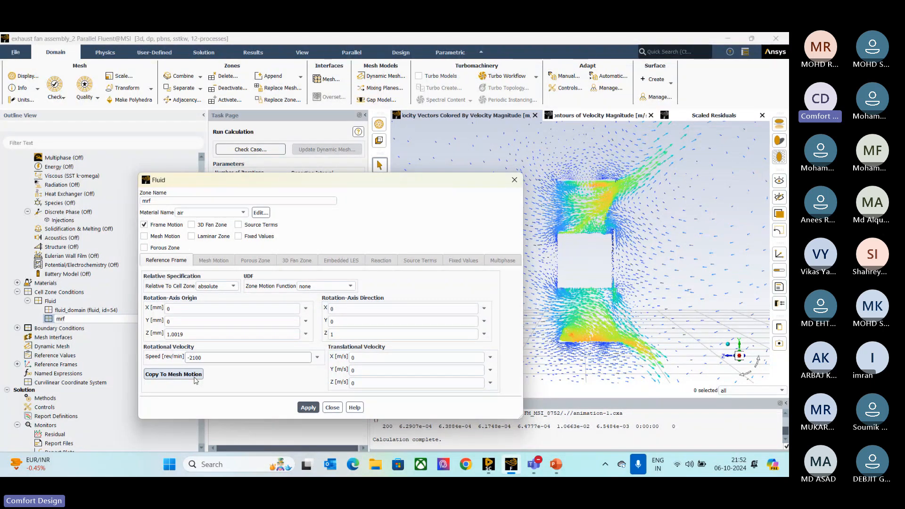
{"action": "left_click", "coordinate": [313, 407]}
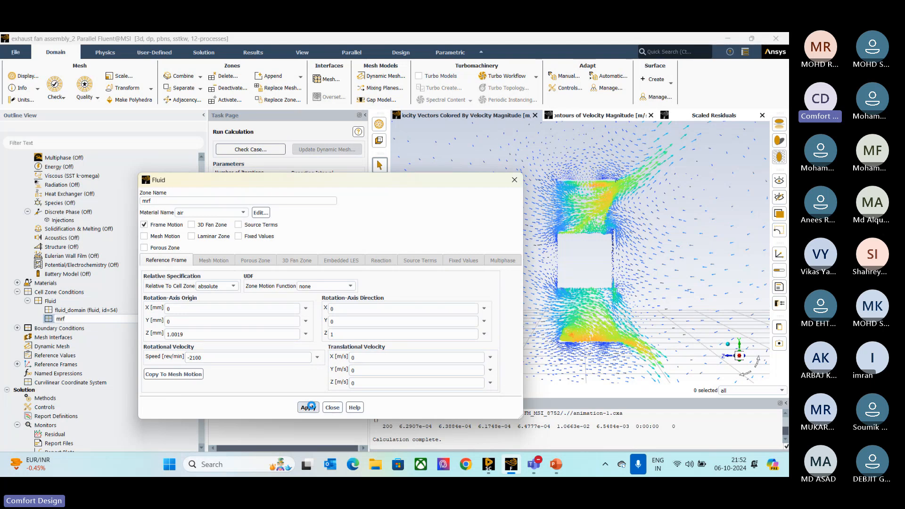
{"action": "left_click", "coordinate": [332, 407]}
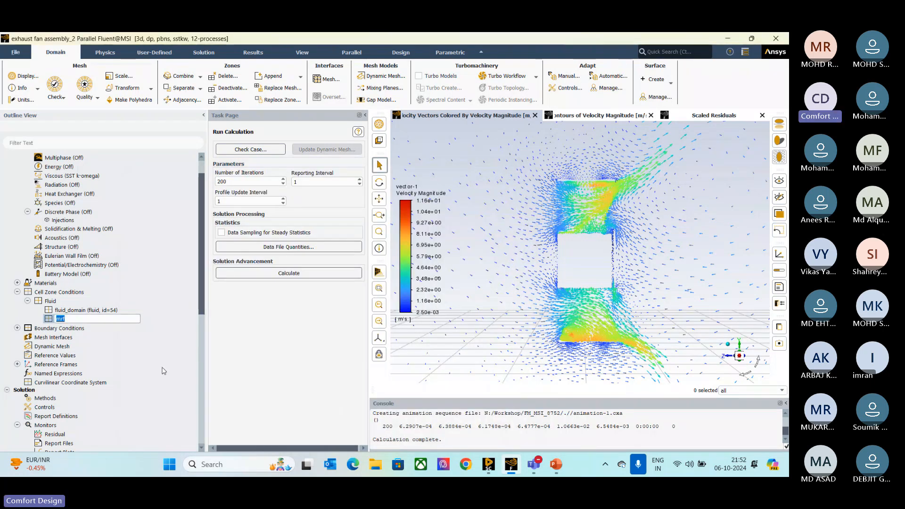
Reopen the mrf zone conditions to check the rotational speed, reapply them and close the settings.
{"action": "left_click", "coordinate": [84, 318]}
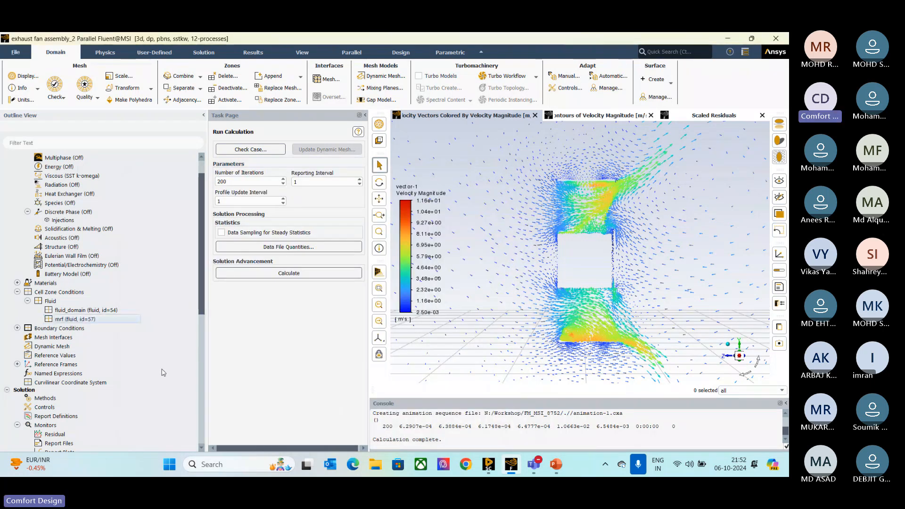
{"action": "double_click", "coordinate": [84, 319]}
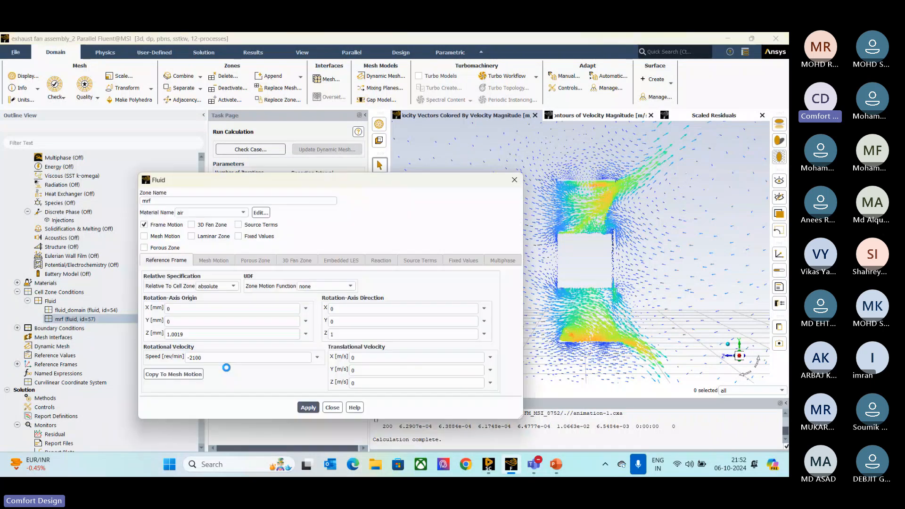
{"action": "left_click", "coordinate": [310, 408]}
{"action": "left_click", "coordinate": [332, 407]}
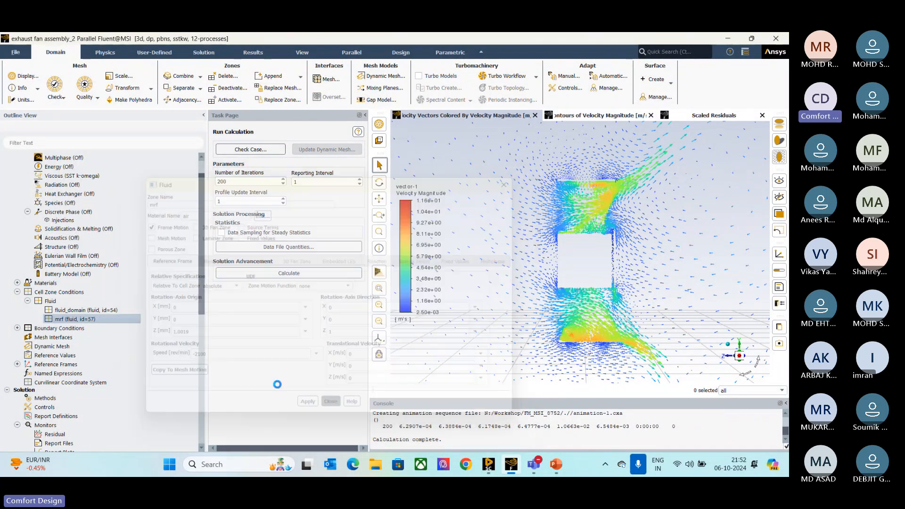
Reinitialize the solution with standard initialization, discarding the unsaved data and clearing the animation history.
{"action": "scroll", "coordinate": [200, 287], "scroll_direction": "down", "scroll_amount": 6}
{"action": "double_click", "coordinate": [71, 317]}
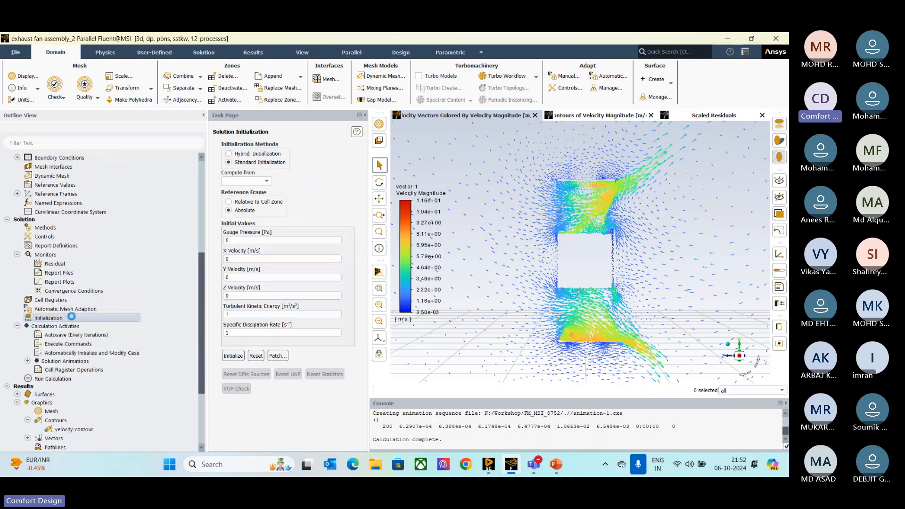
{"action": "left_click", "coordinate": [233, 355]}
{"action": "left_click", "coordinate": [428, 263]}
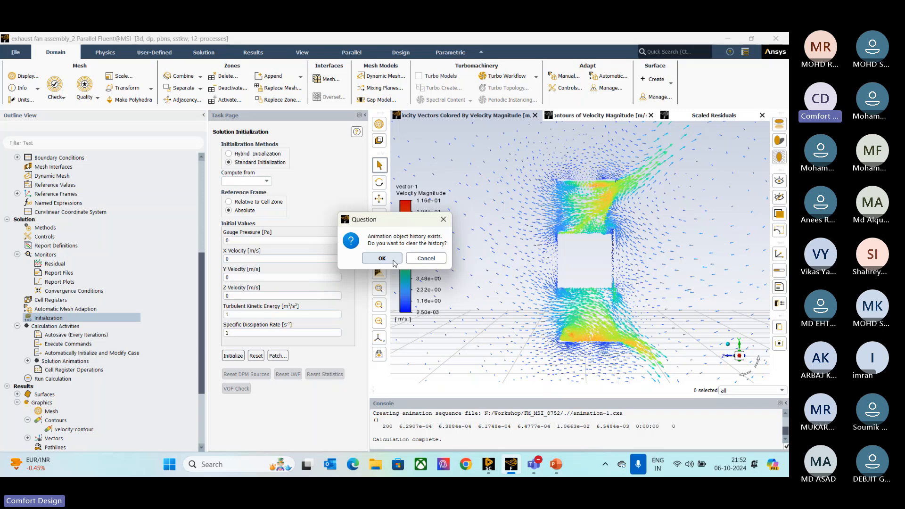
{"action": "left_click", "coordinate": [394, 262]}
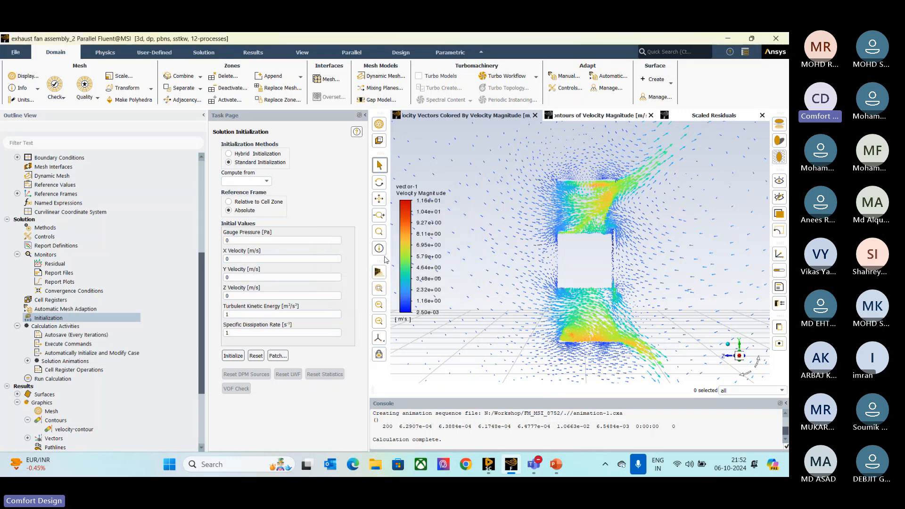
Start the 200-iteration calculation and stop it partway, checking the velocity magnitude contour.
{"action": "left_click", "coordinate": [47, 378]}
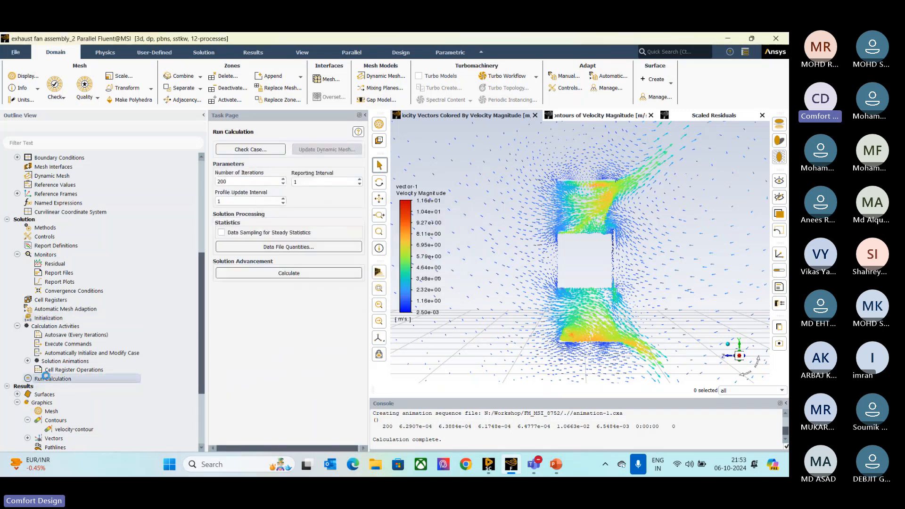
{"action": "left_click", "coordinate": [308, 274]}
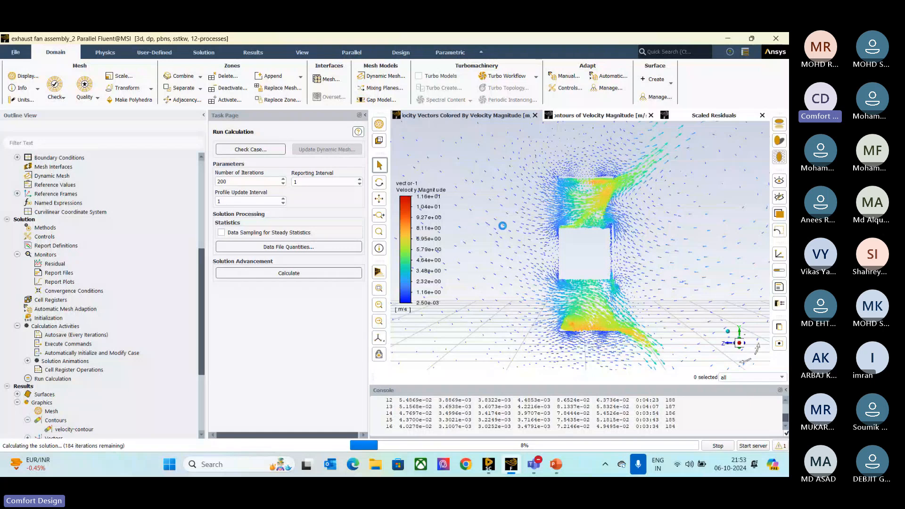
{"action": "left_click", "coordinate": [582, 117]}
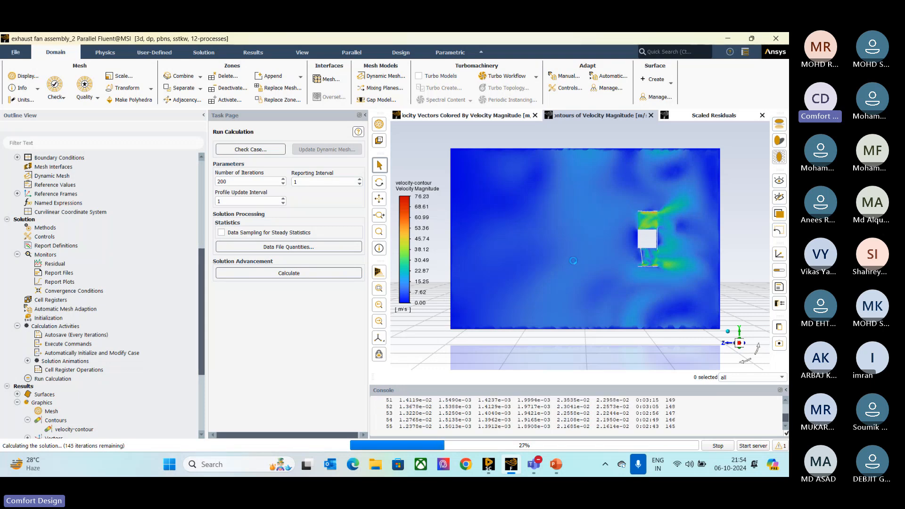
{"action": "left_click", "coordinate": [719, 446]}
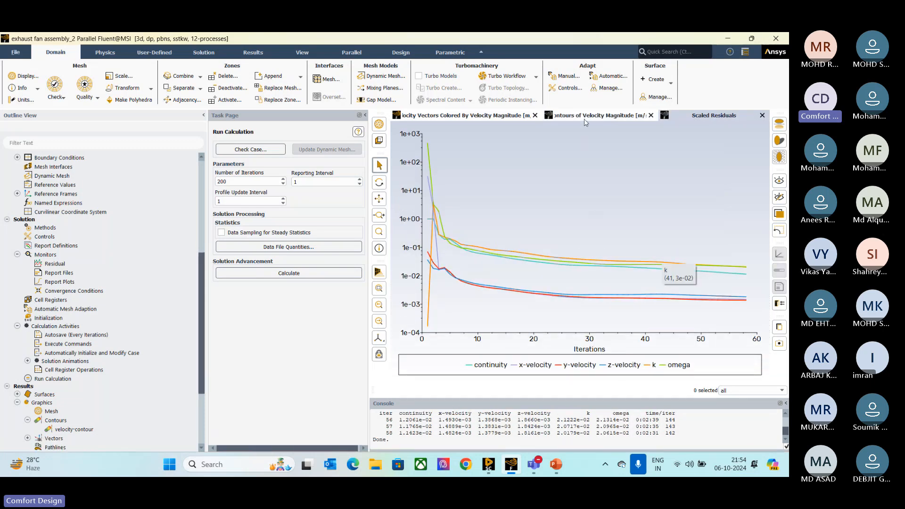
{"action": "left_click", "coordinate": [586, 115]}
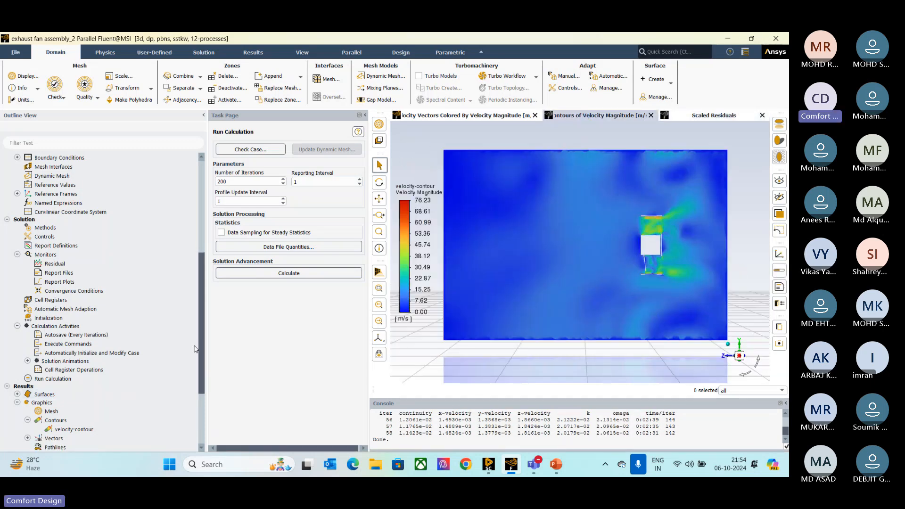
Redisplay the existing vector-1 velocity vectors on the x-sec surface with the interrupted run's data.
{"action": "left_click_drag", "start_coordinate": [198, 351], "coordinate": [202, 402]}
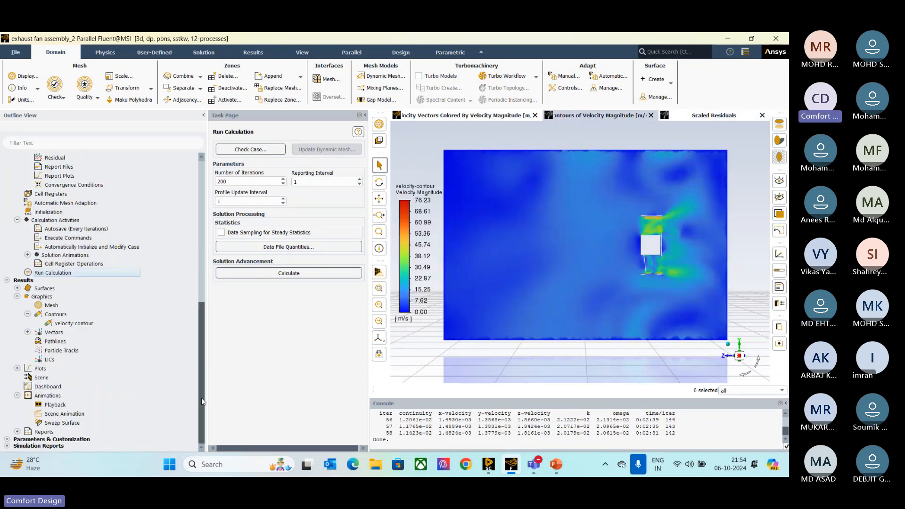
{"action": "left_click", "coordinate": [27, 332]}
{"action": "double_click", "coordinate": [65, 341]}
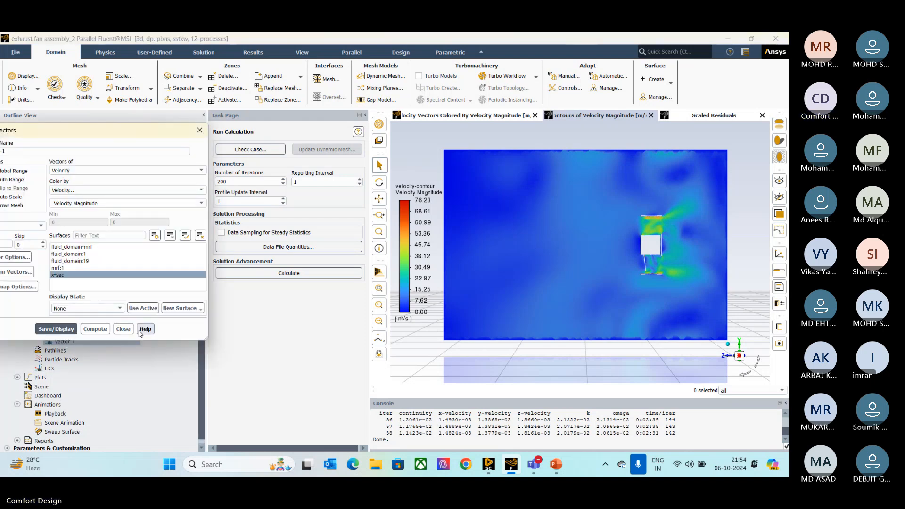
{"action": "left_click", "coordinate": [57, 329]}
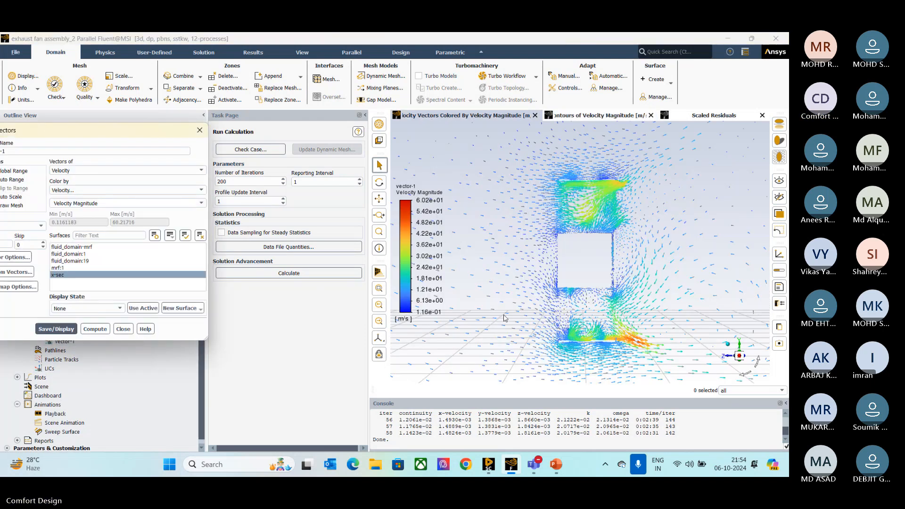
Examine the flow direction of the x-sec velocity vectors around the fan and across the whole domain, closing the vector settings.
{"action": "scroll", "coordinate": [612, 232], "scroll_direction": "down", "scroll_amount": 3}
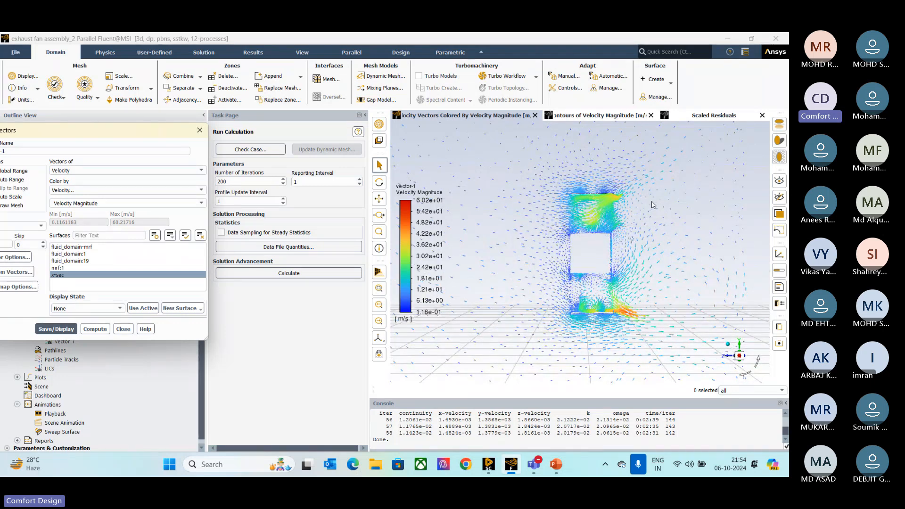
{"action": "scroll", "coordinate": [648, 220], "scroll_direction": "down", "scroll_amount": 2}
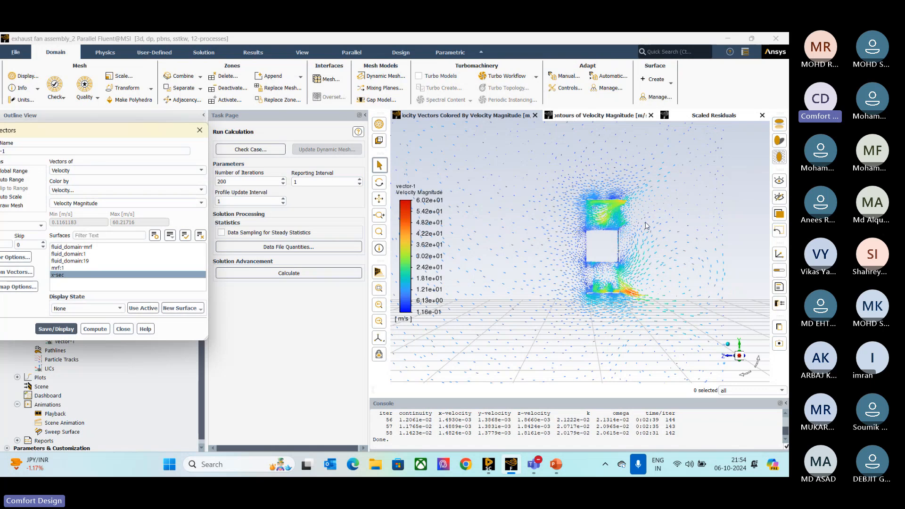
{"action": "scroll", "coordinate": [648, 226], "scroll_direction": "up", "scroll_amount": 1}
{"action": "scroll", "coordinate": [608, 229], "scroll_direction": "up", "scroll_amount": 1}
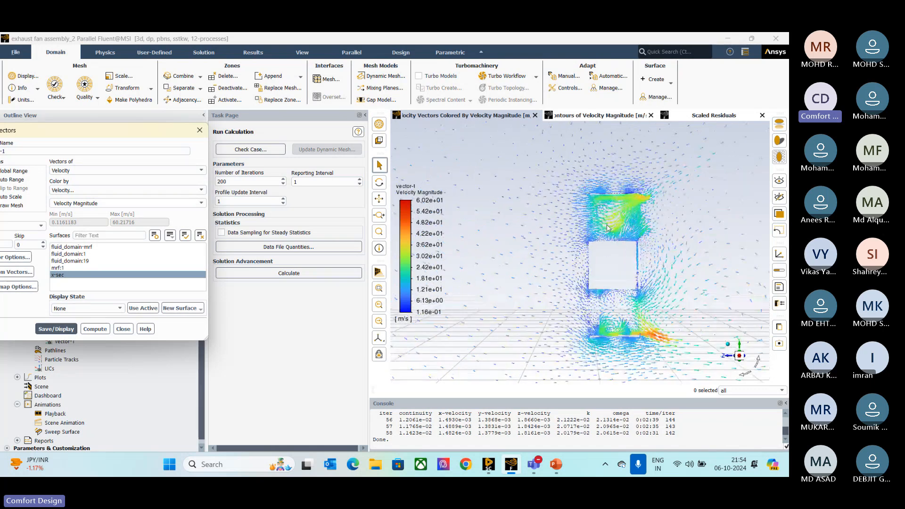
{"action": "scroll", "coordinate": [607, 225], "scroll_direction": "up", "scroll_amount": 1}
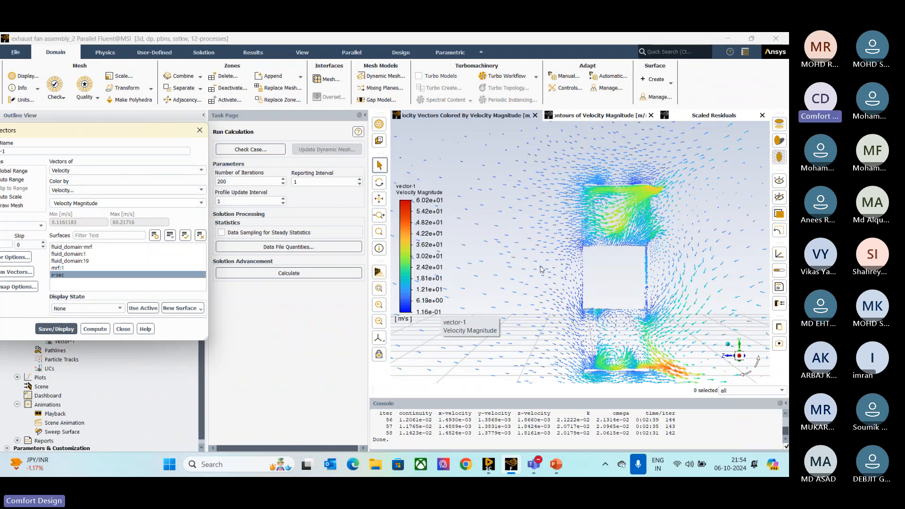
{"action": "left_click", "coordinate": [123, 328]}
{"action": "scroll", "coordinate": [613, 265], "scroll_direction": "down", "scroll_amount": 5}
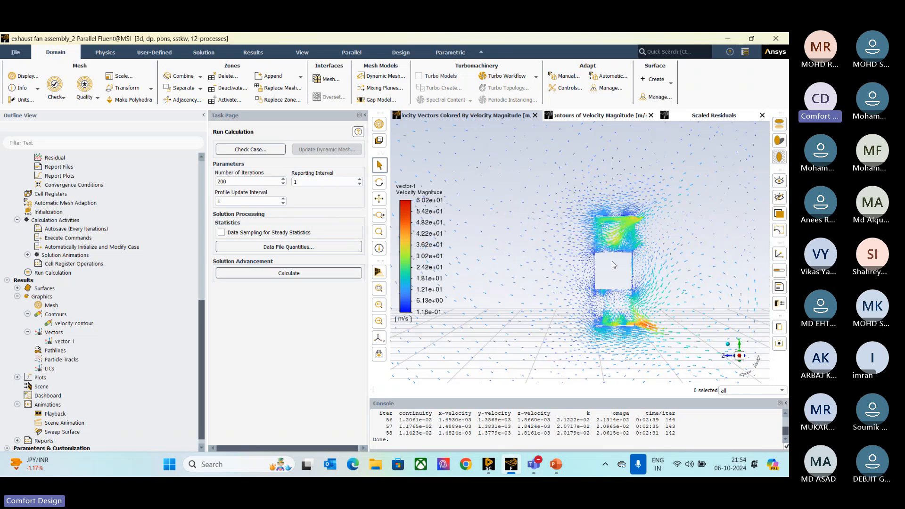
{"action": "scroll", "coordinate": [613, 263], "scroll_direction": "down", "scroll_amount": 3}
{"action": "middle_click_drag", "start_coordinate": [571, 277], "coordinate": [599, 267]}
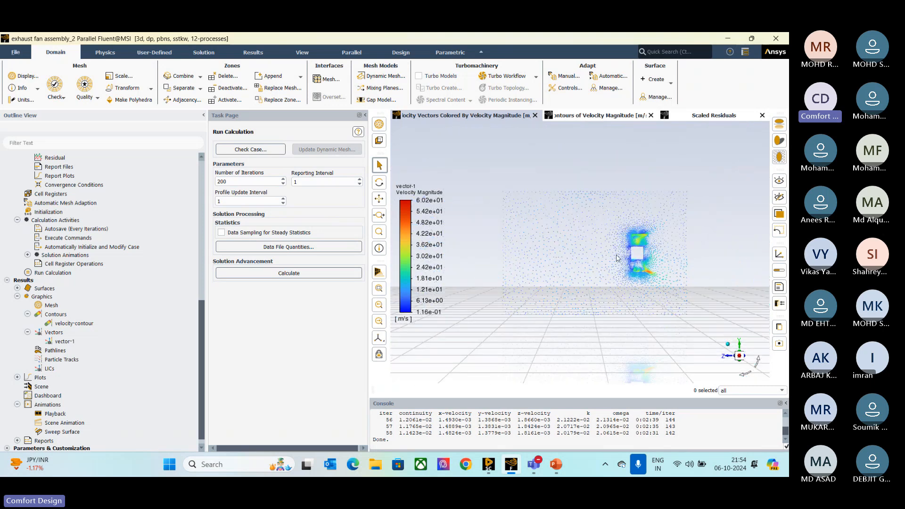
{"action": "scroll", "coordinate": [617, 256], "scroll_direction": "up", "scroll_amount": 3}
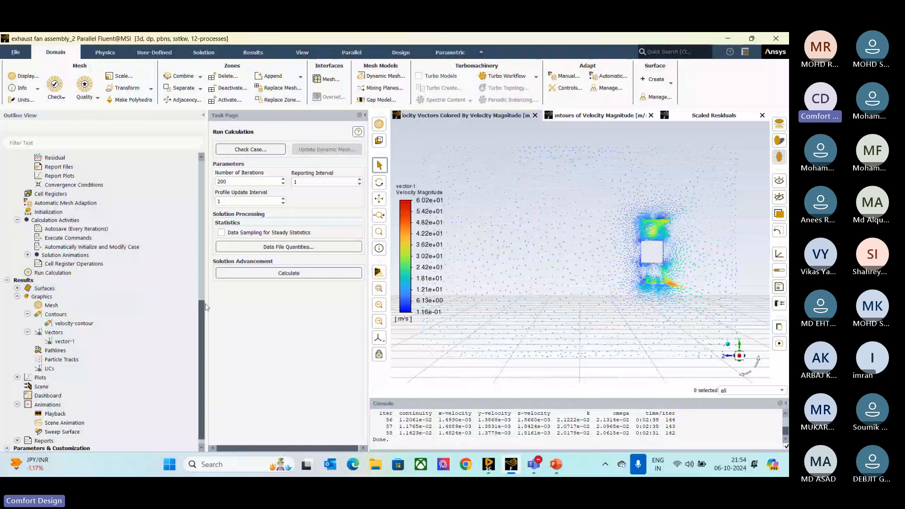
Set the pressure-velocity coupling scheme to Coupled and turn the pseudo time method off.
{"action": "left_click_drag", "start_coordinate": [199, 308], "coordinate": [200, 298]}
{"action": "scroll", "coordinate": [60, 331], "scroll_direction": "up", "scroll_amount": 7}
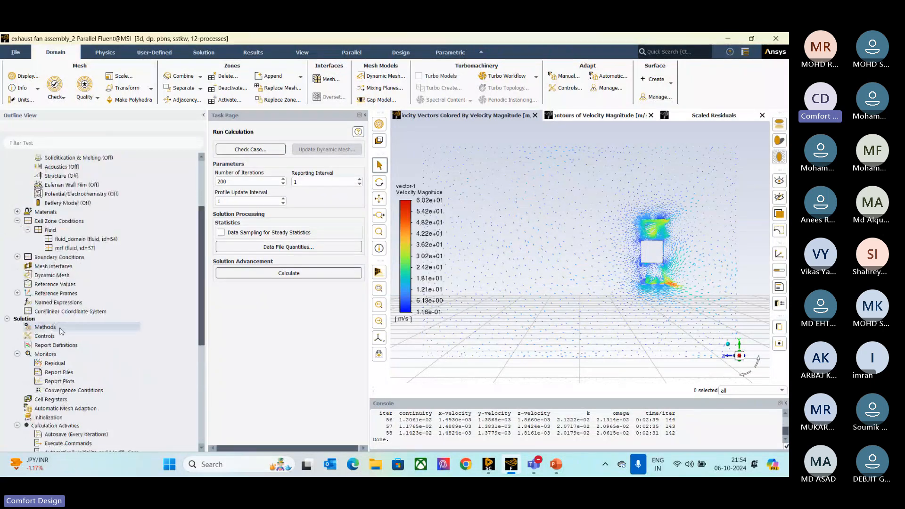
{"action": "left_click", "coordinate": [60, 328]}
{"action": "left_click", "coordinate": [288, 162]}
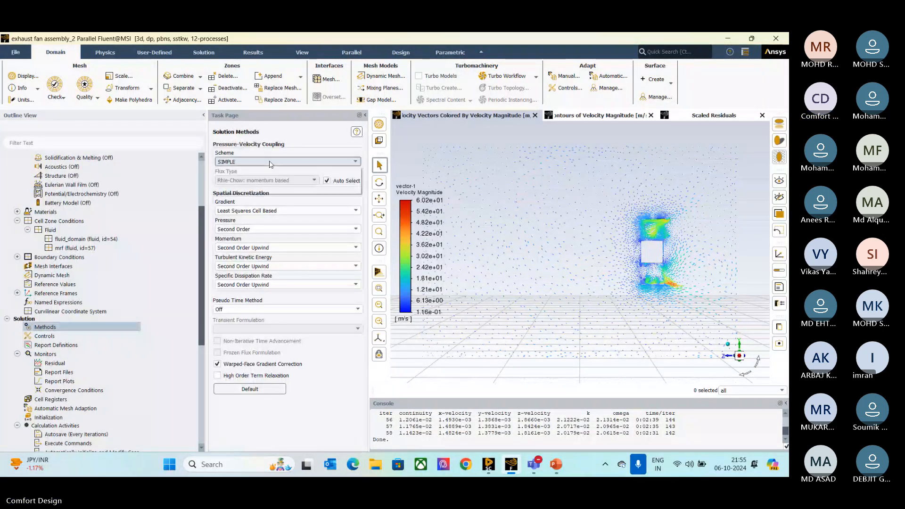
{"action": "left_click", "coordinate": [235, 188]}
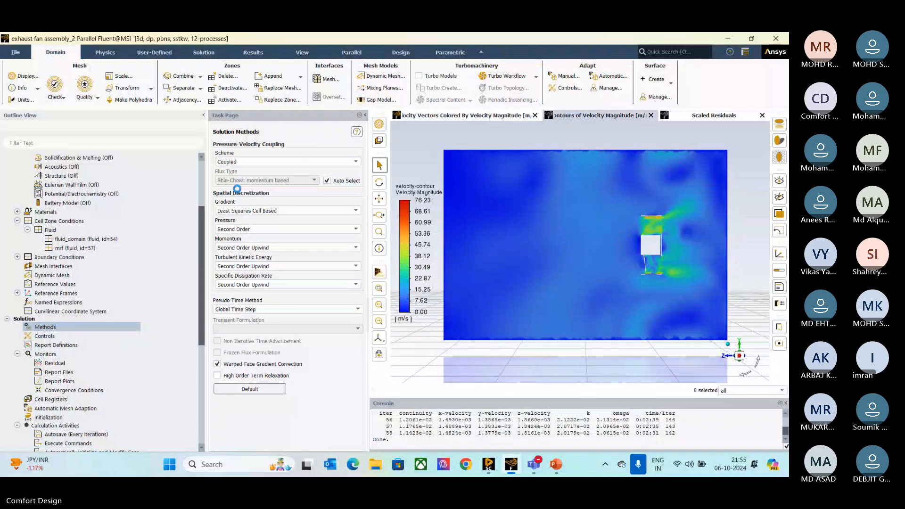
{"action": "left_click", "coordinate": [273, 310]}
{"action": "left_click", "coordinate": [243, 318]}
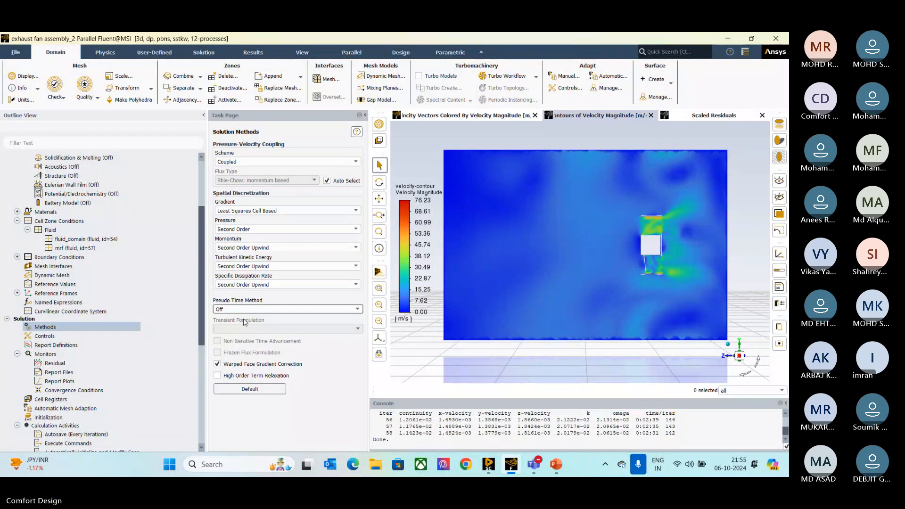
Reinitialize the solution with standard initialization, discarding the unsaved data, and start the 200-iteration calculation.
{"action": "scroll", "coordinate": [201, 353], "scroll_direction": "down", "scroll_amount": 3}
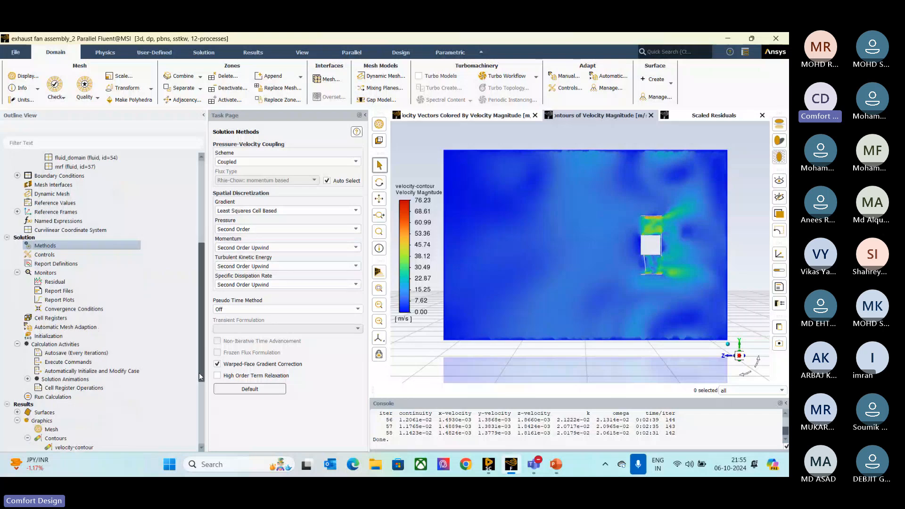
{"action": "left_click", "coordinate": [59, 291]}
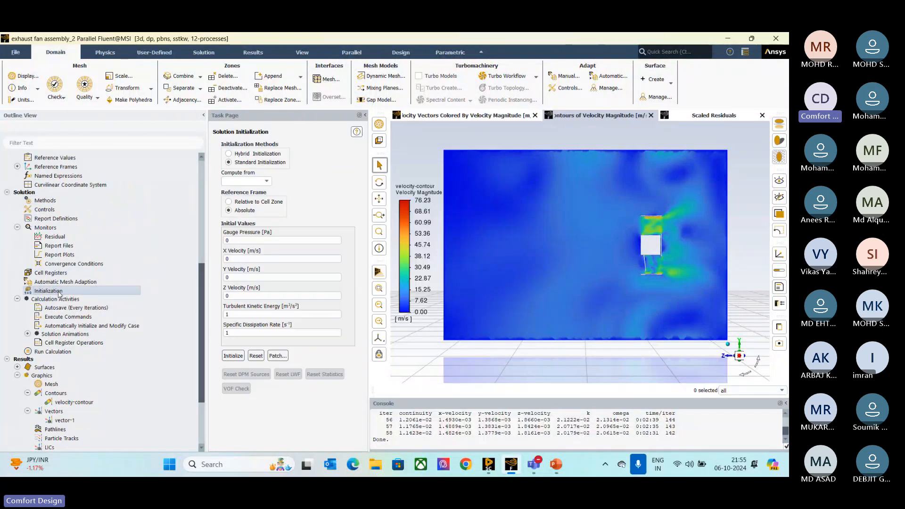
{"action": "left_click", "coordinate": [233, 356]}
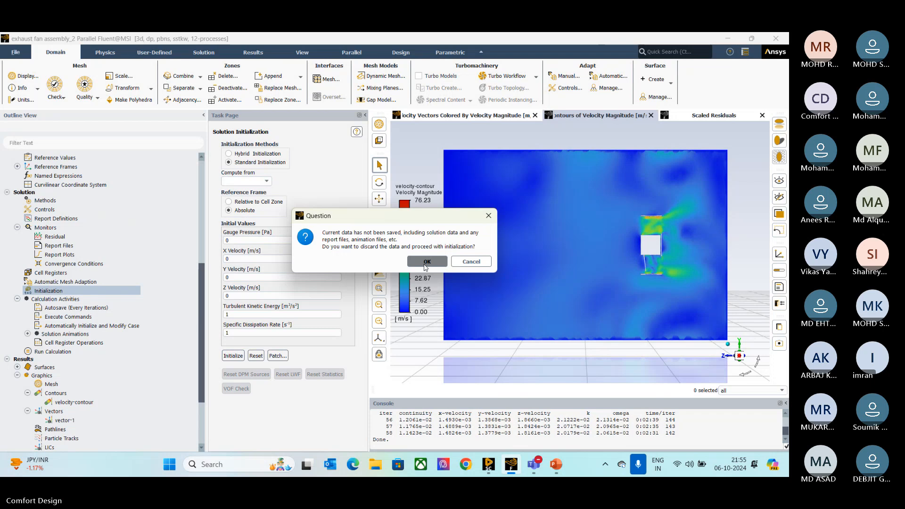
{"action": "left_click", "coordinate": [426, 262]}
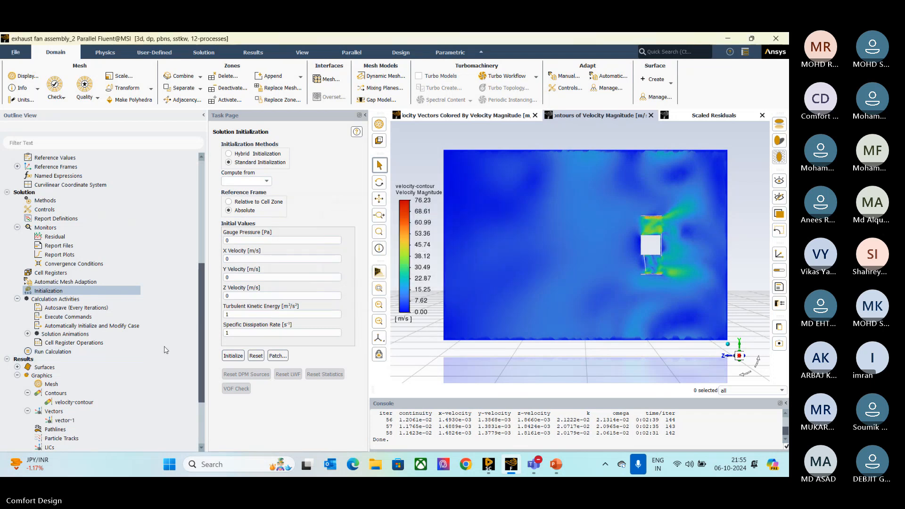
{"action": "left_click", "coordinate": [75, 352]}
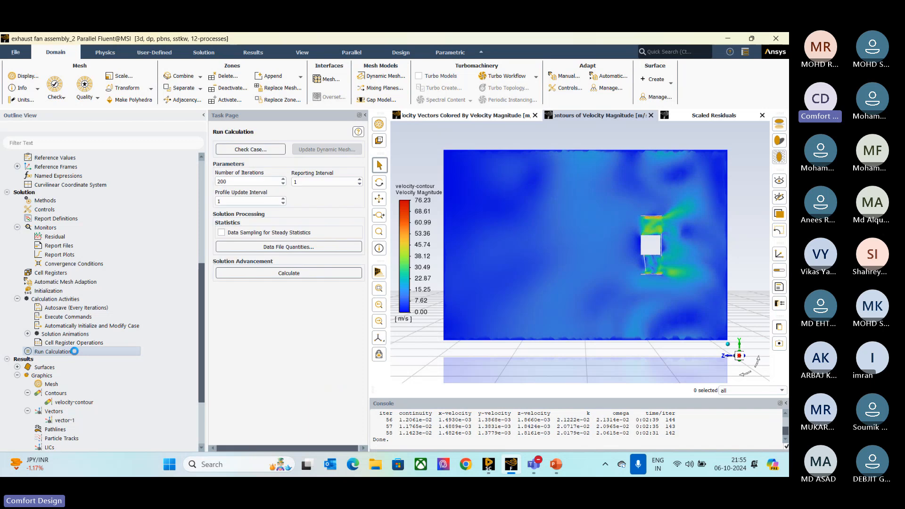
{"action": "left_click", "coordinate": [298, 273]}
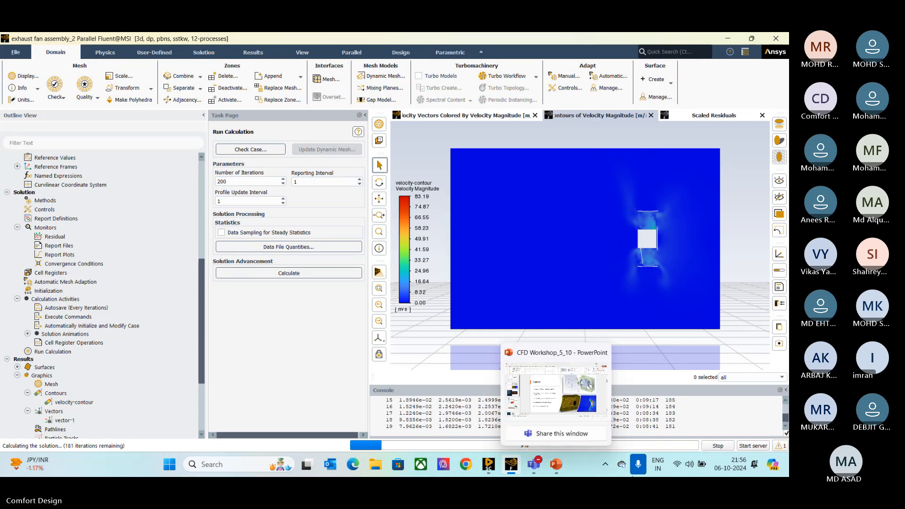
Switch to the CFD Workshop meeting in Microsoft Teams, admit the four people waiting in the lobby, and return to Fluent.
{"action": "left_click", "coordinate": [534, 467]}
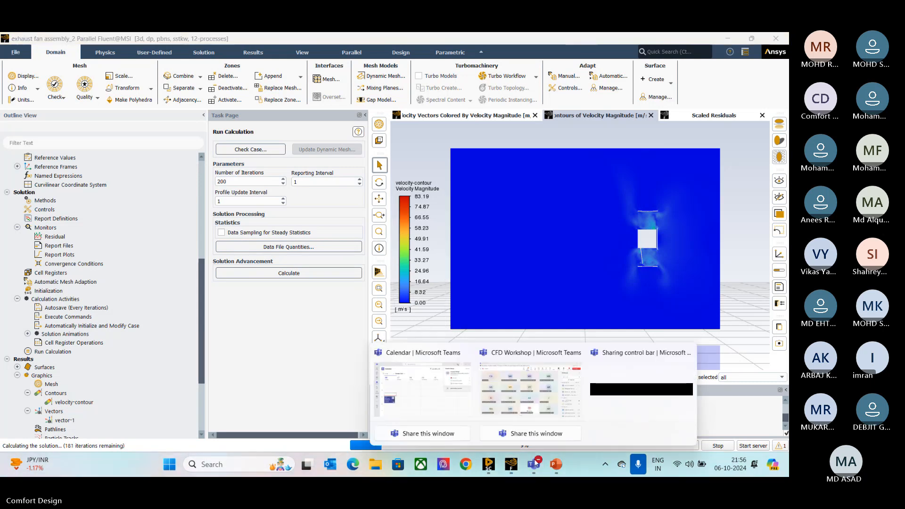
{"action": "left_click", "coordinate": [530, 389]}
{"action": "left_click", "coordinate": [749, 212]}
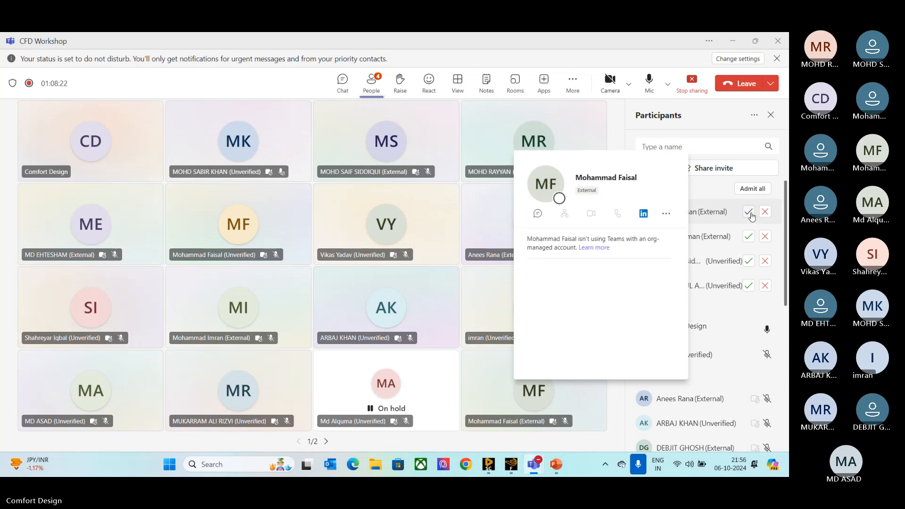
{"action": "left_click", "coordinate": [749, 236]}
{"action": "left_click", "coordinate": [749, 261]}
{"action": "left_click", "coordinate": [748, 285]}
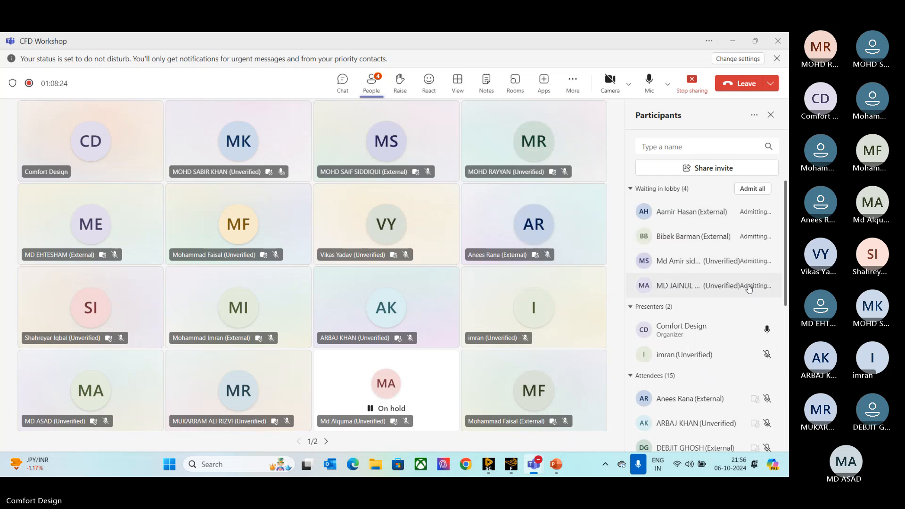
{"action": "mouse_move", "coordinate": [512, 465]}
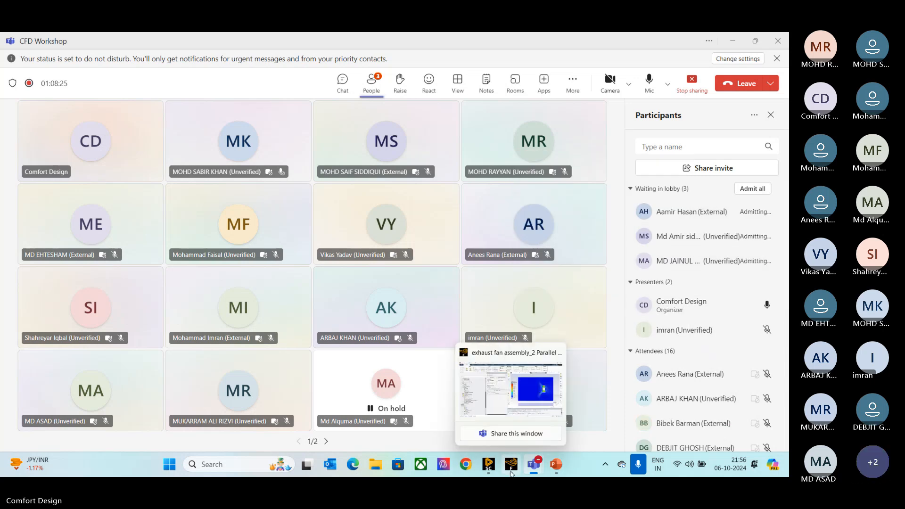
{"action": "left_click", "coordinate": [539, 403]}
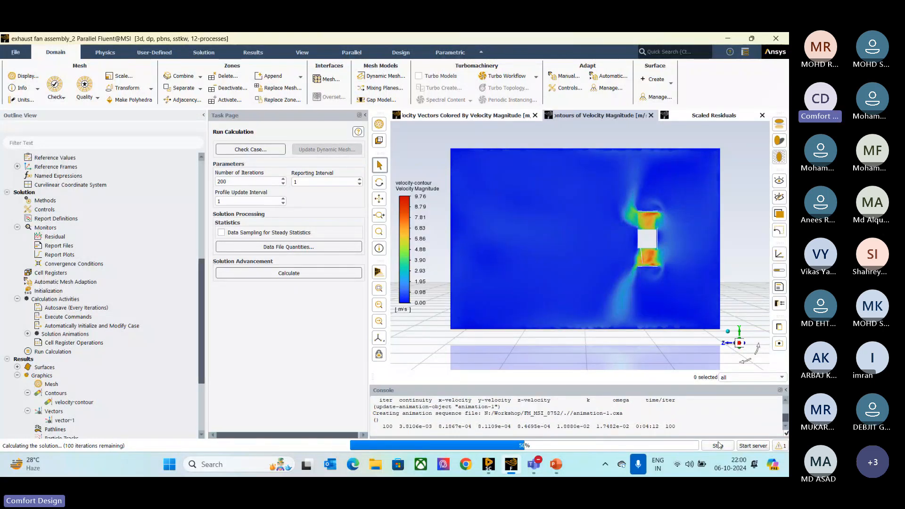
Stop the running calculation partway and redisplay the vector-1 velocity vectors on the x-sec surface with the new data.
{"action": "left_click", "coordinate": [718, 446]}
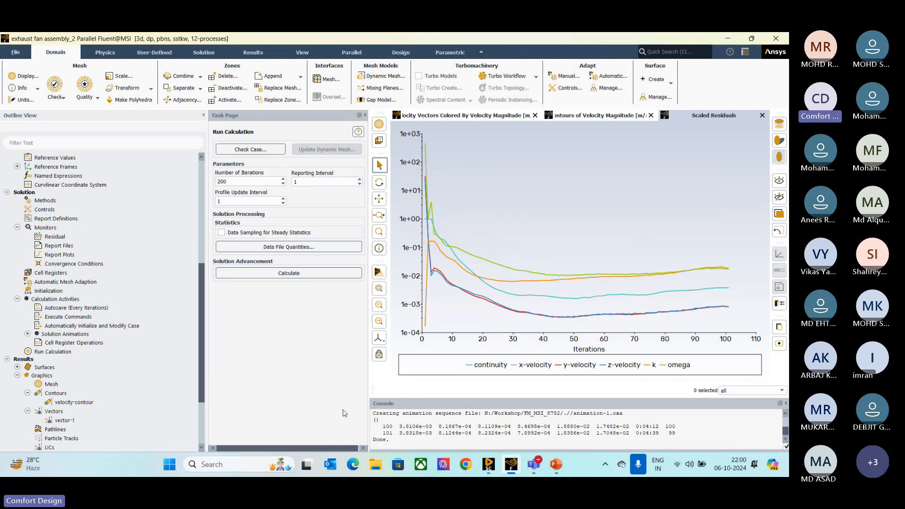
{"action": "scroll", "coordinate": [103, 361], "scroll_direction": "down", "scroll_amount": 3}
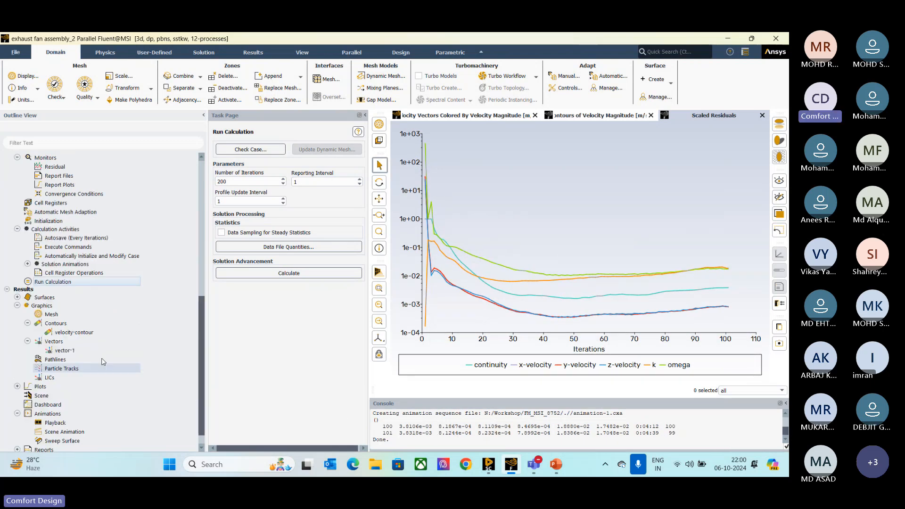
{"action": "double_click", "coordinate": [89, 349]}
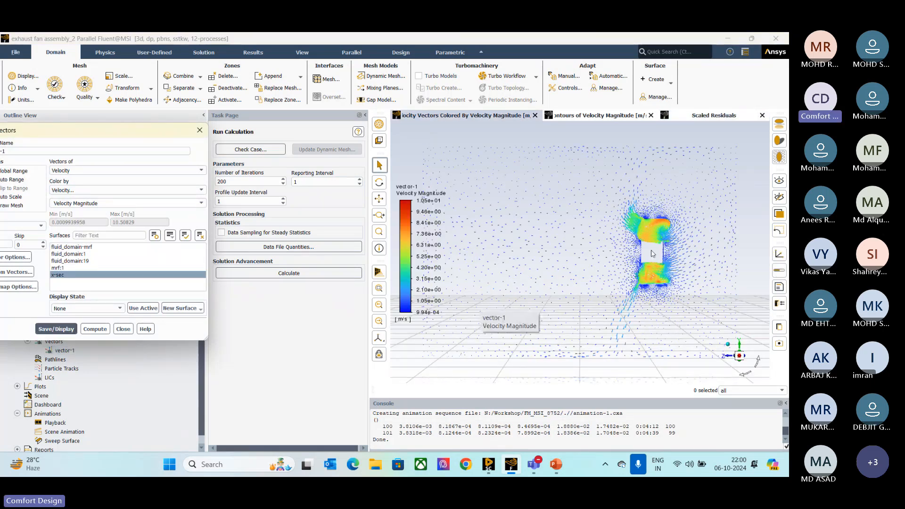
Examine the x-sec velocity vectors around the fan and across the whole domain for the Coupled run, closing the vector settings.
{"action": "scroll", "coordinate": [652, 253], "scroll_direction": "up", "scroll_amount": 2}
{"action": "scroll", "coordinate": [657, 243], "scroll_direction": "up", "scroll_amount": 3}
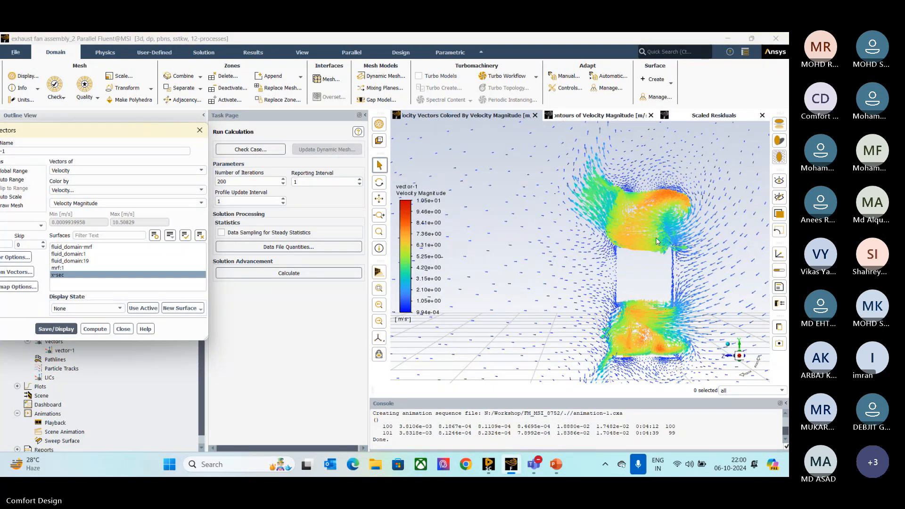
{"action": "scroll", "coordinate": [658, 241], "scroll_direction": "down", "scroll_amount": 2}
{"action": "scroll", "coordinate": [655, 242], "scroll_direction": "down", "scroll_amount": 2}
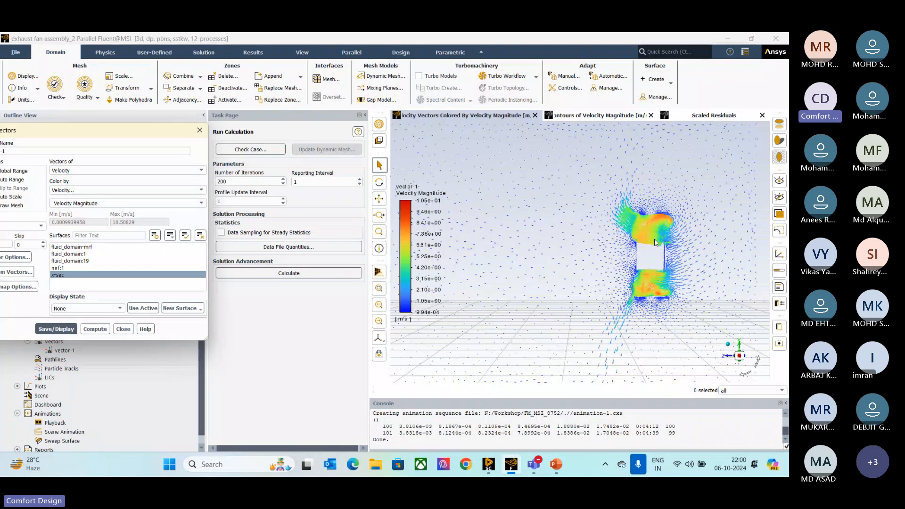
{"action": "scroll", "coordinate": [655, 242], "scroll_direction": "down", "scroll_amount": 2}
{"action": "middle_click_drag", "start_coordinate": [655, 295], "coordinate": [580, 276], "text": "ctrl"}
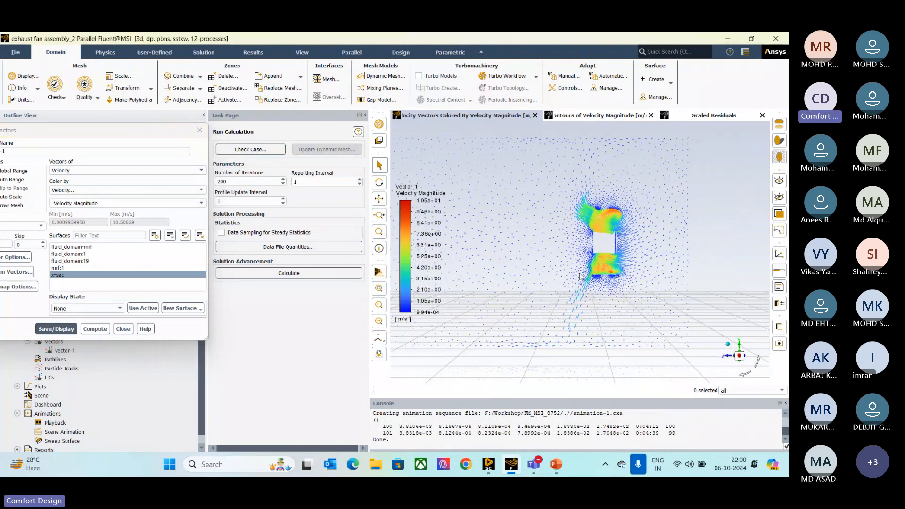
{"action": "scroll", "coordinate": [611, 242], "scroll_direction": "up", "scroll_amount": 2}
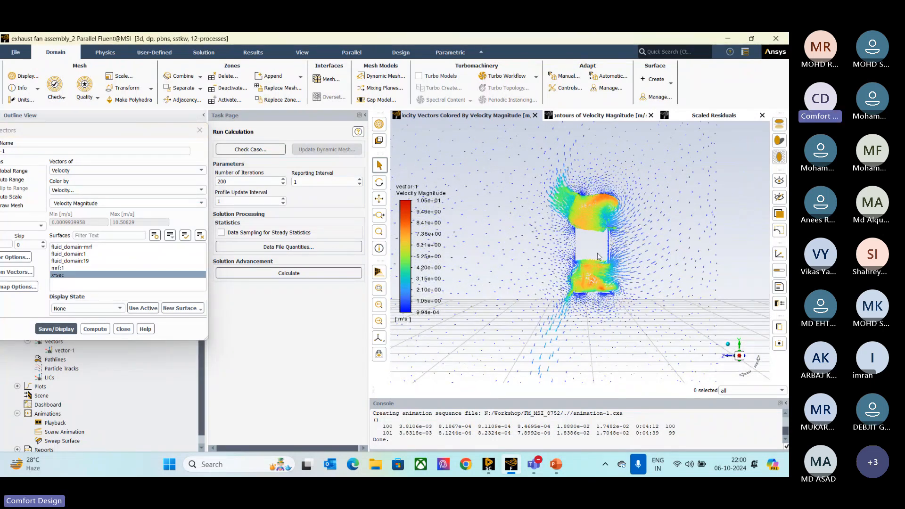
{"action": "scroll", "coordinate": [598, 256], "scroll_direction": "up", "scroll_amount": 2}
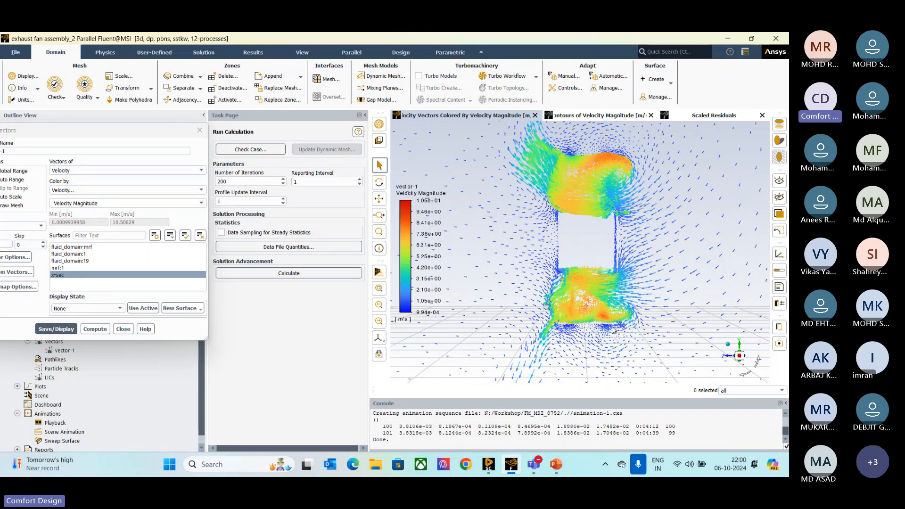
{"action": "scroll", "coordinate": [612, 330], "scroll_direction": "down", "scroll_amount": 2}
{"action": "scroll", "coordinate": [612, 330], "scroll_direction": "up", "scroll_amount": 2}
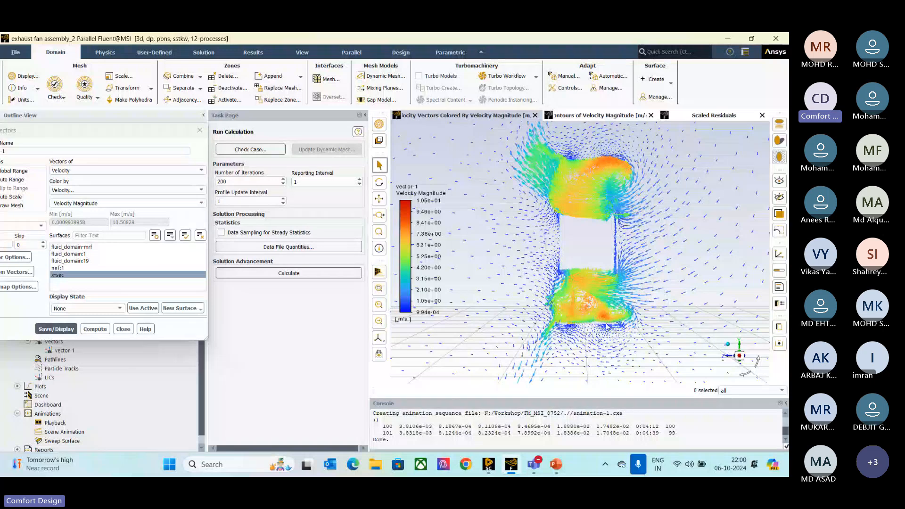
{"action": "scroll", "coordinate": [607, 333], "scroll_direction": "down", "scroll_amount": 3}
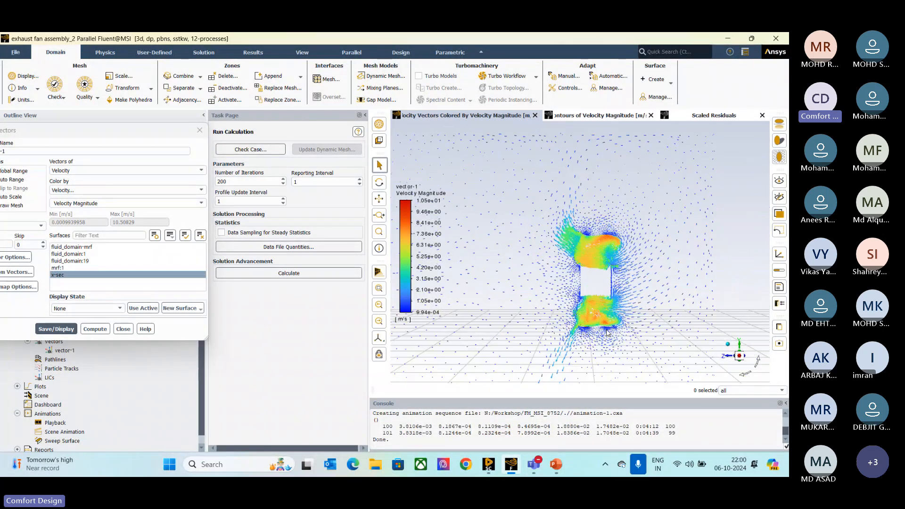
{"action": "scroll", "coordinate": [603, 320], "scroll_direction": "down", "scroll_amount": 2}
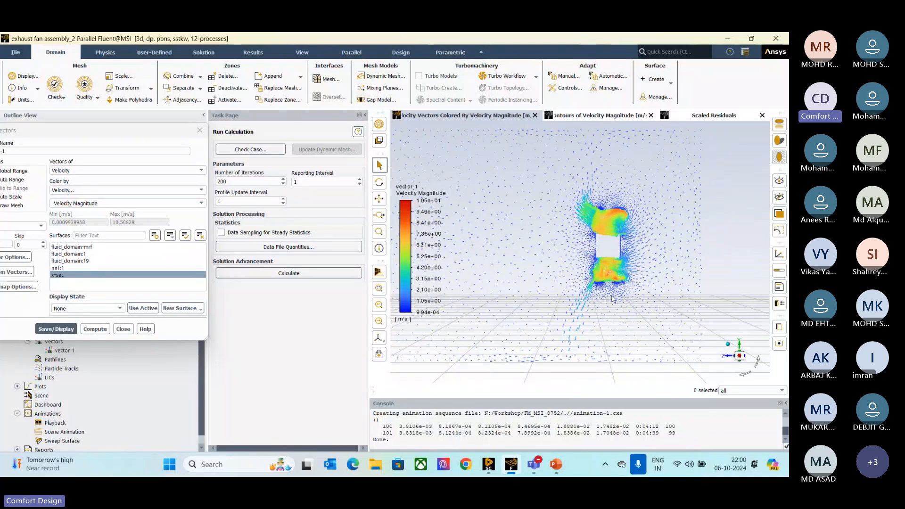
{"action": "scroll", "coordinate": [611, 299], "scroll_direction": "down", "scroll_amount": 1}
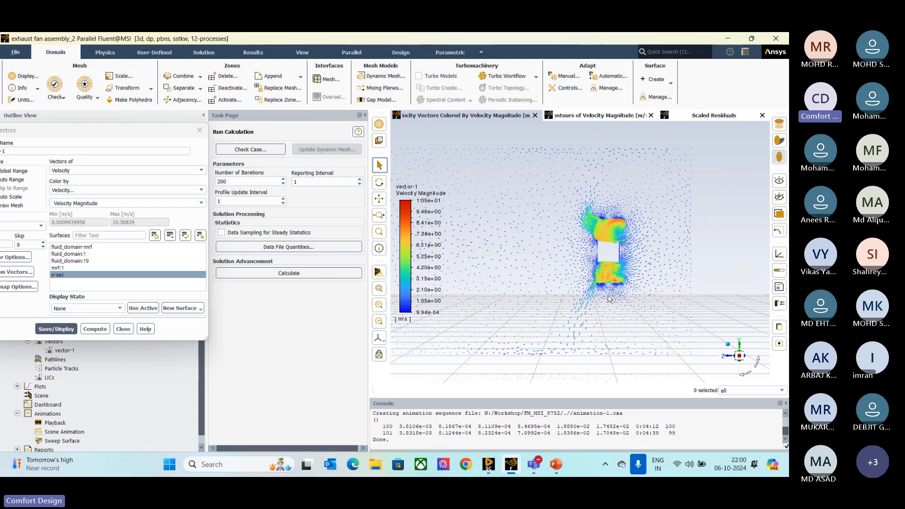
{"action": "scroll", "coordinate": [608, 299], "scroll_direction": "down", "scroll_amount": 1}
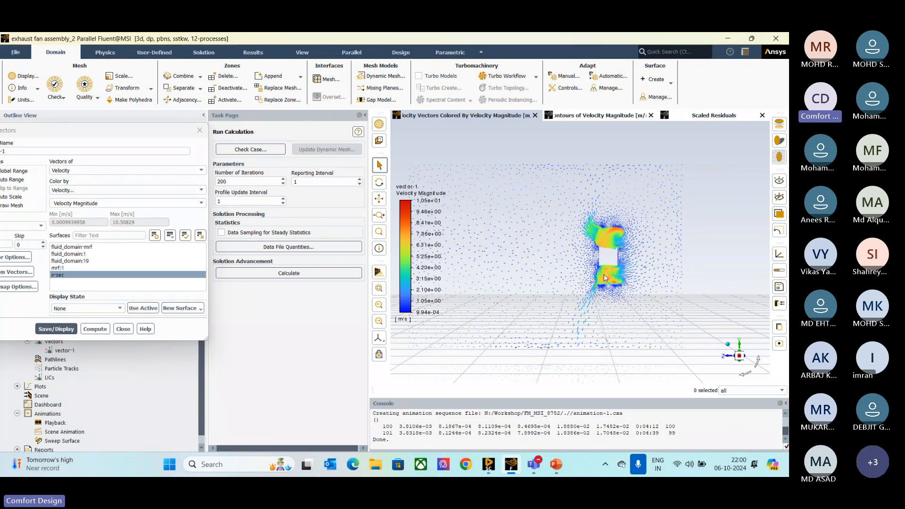
{"action": "scroll", "coordinate": [617, 262], "scroll_direction": "up", "scroll_amount": 4}
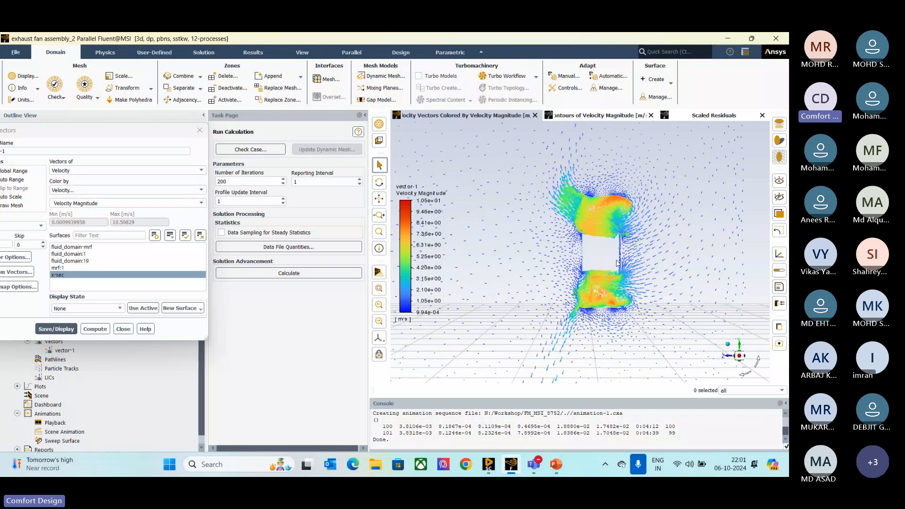
{"action": "scroll", "coordinate": [593, 281], "scroll_direction": "down", "scroll_amount": 1}
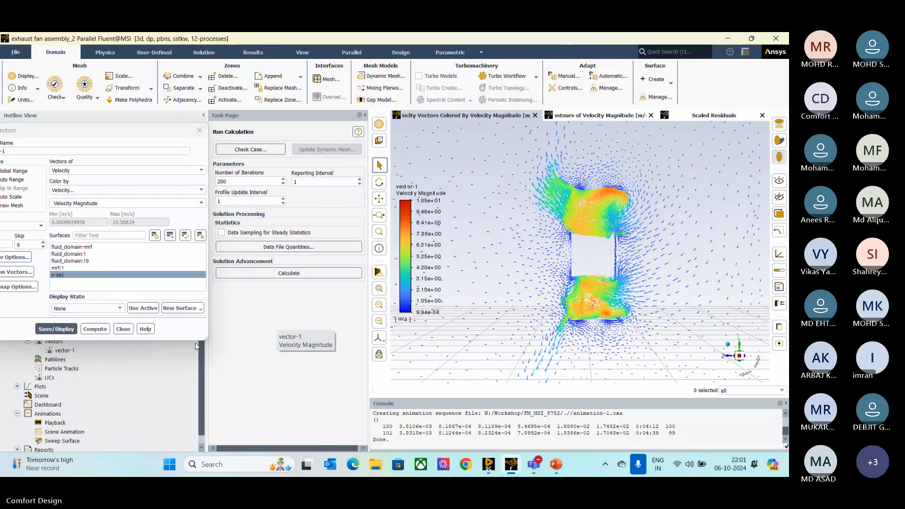
{"action": "left_click", "coordinate": [123, 328]}
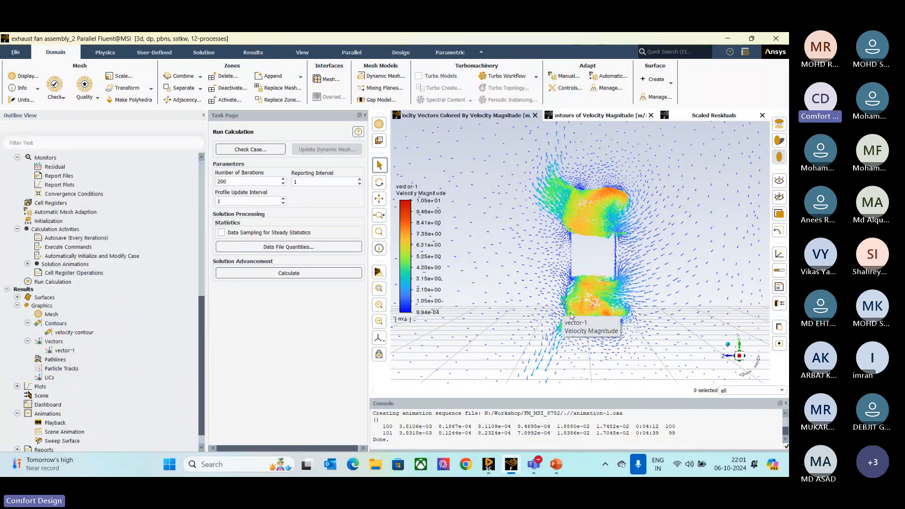
{"action": "scroll", "coordinate": [572, 315], "scroll_direction": "down", "scroll_amount": 2}
{"action": "scroll", "coordinate": [572, 316], "scroll_direction": "down", "scroll_amount": 1}
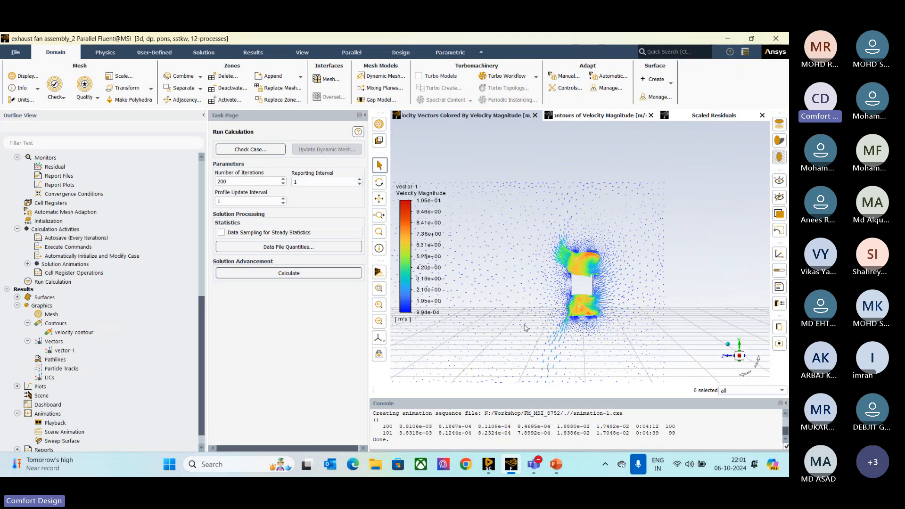
{"action": "middle_click_drag", "start_coordinate": [523, 326], "coordinate": [576, 308]}
{"action": "left_click_drag", "start_coordinate": [536, 316], "coordinate": [617, 298]}
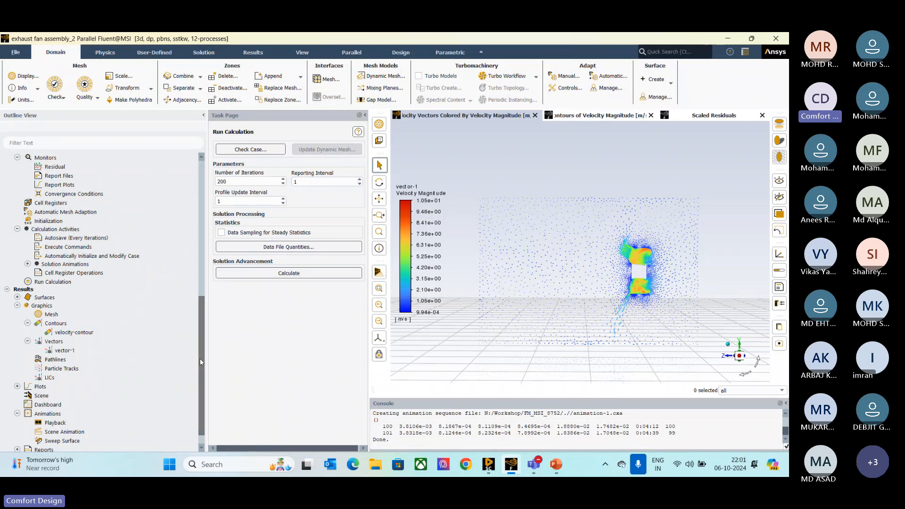
Try to write only the solution data as exhaust fan assembly_2.dat.h5 in the Workshop folder.
{"action": "left_click", "coordinate": [12, 52]}
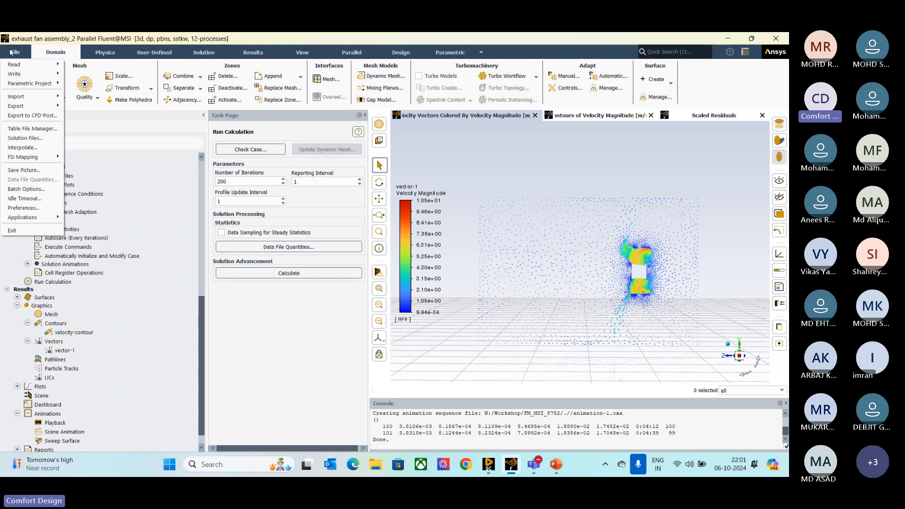
{"action": "mouse_move", "coordinate": [19, 74]}
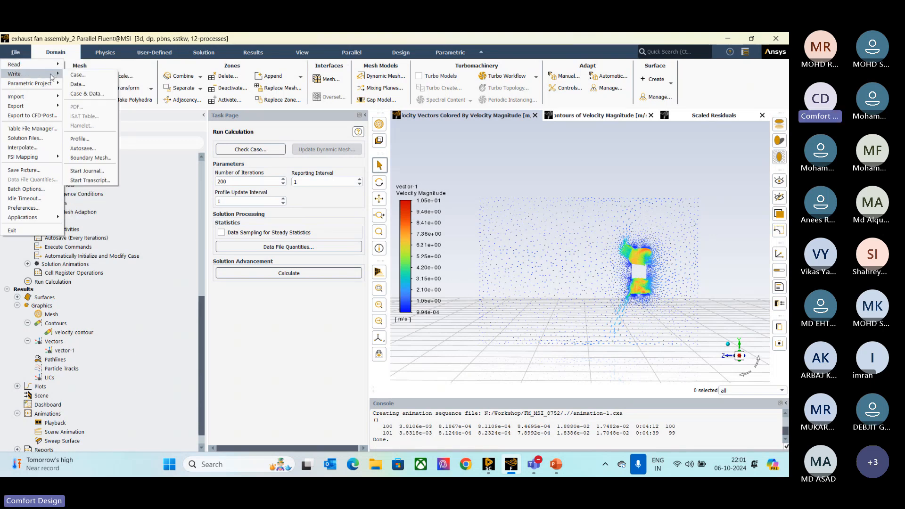
{"action": "left_click", "coordinate": [77, 84]}
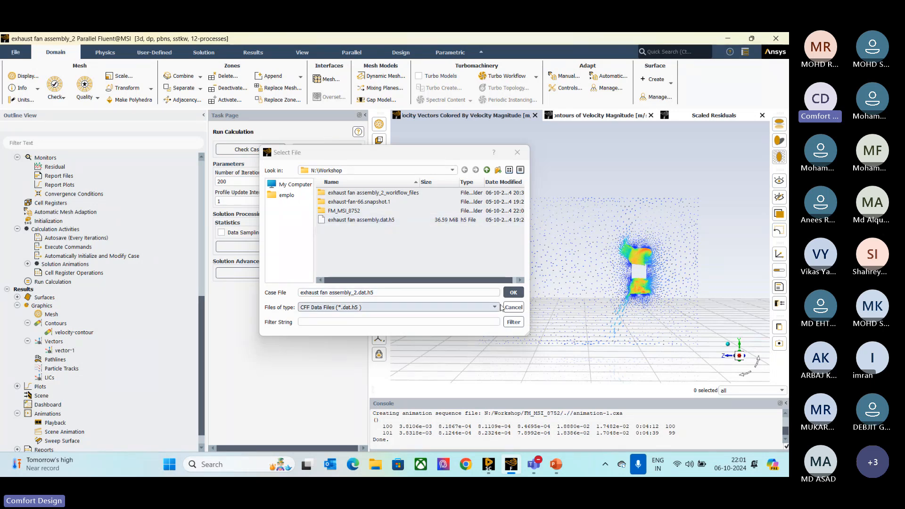
{"action": "left_click", "coordinate": [513, 293]}
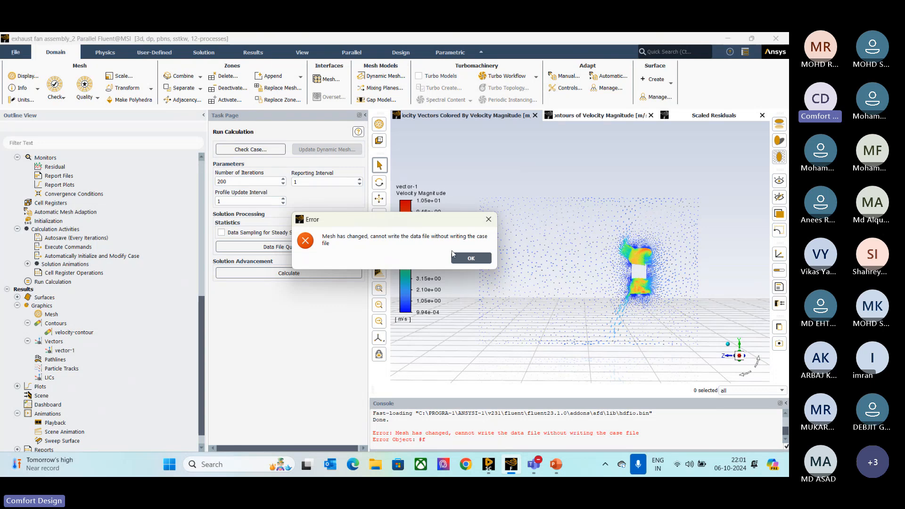
{"action": "left_click", "coordinate": [472, 259]}
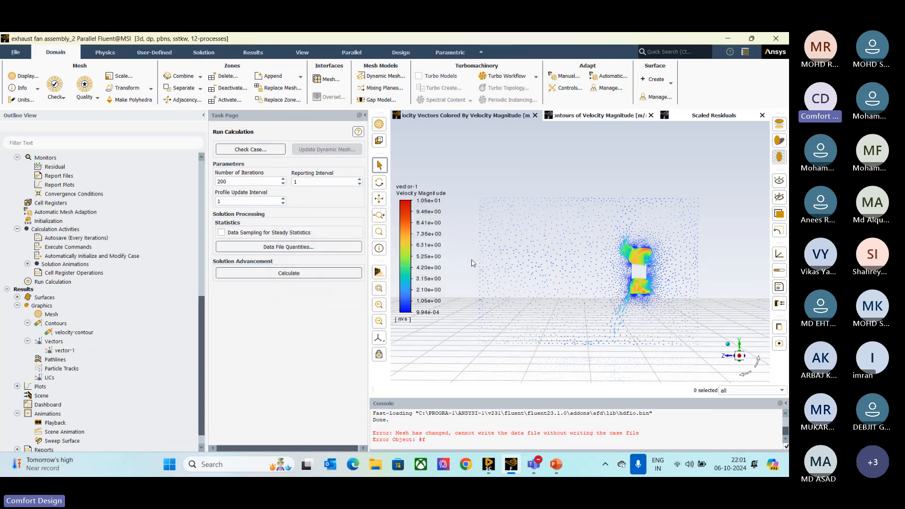
Write the case and data together as exhaust fan assembly_2.cas.h5 in the N:\Workshop folder.
{"action": "left_click", "coordinate": [15, 52]}
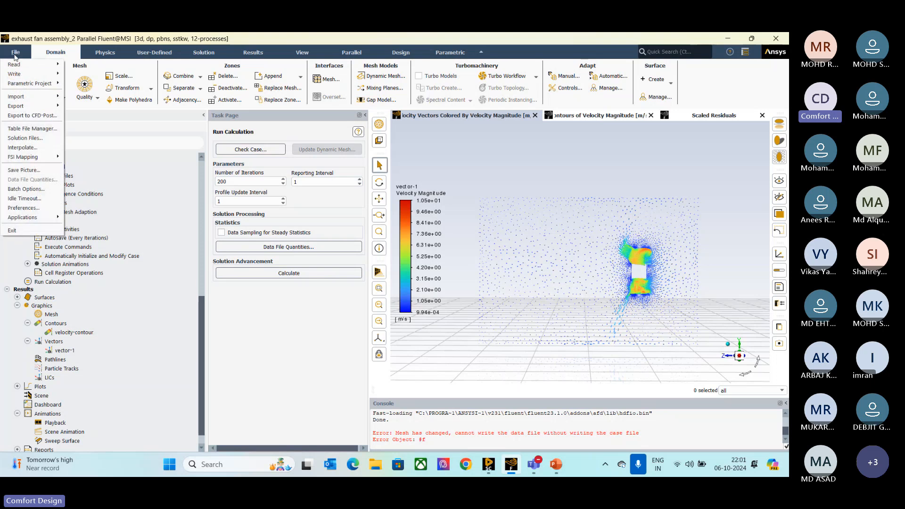
{"action": "mouse_move", "coordinate": [20, 75]}
{"action": "left_click", "coordinate": [87, 93]}
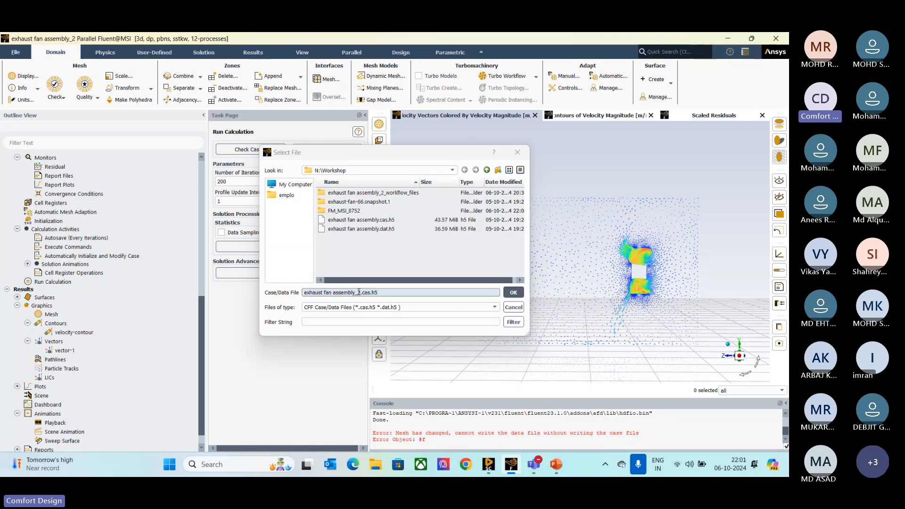
{"action": "left_click", "coordinate": [514, 293]}
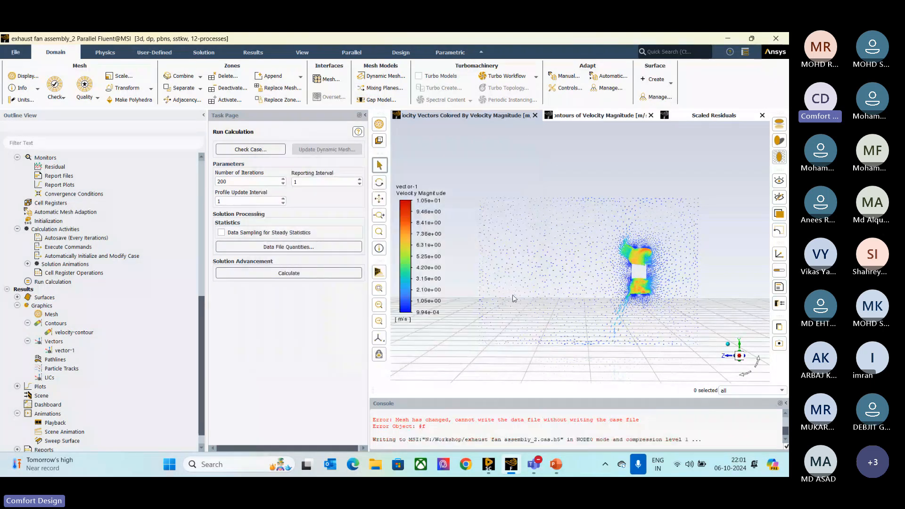
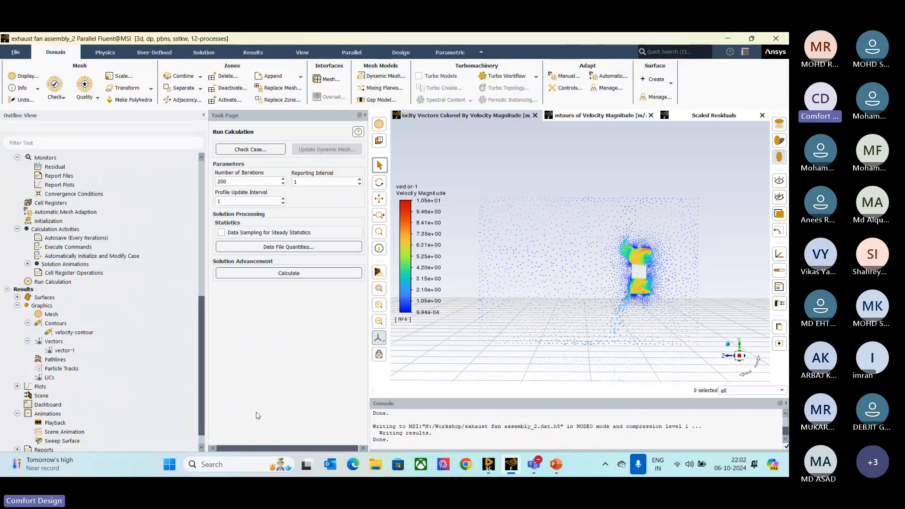
Open CFD-Post and load the results file exhaust fan assembly_2.dat.h5 from the N:\Workshop folder.
{"action": "left_click", "coordinate": [237, 464]}
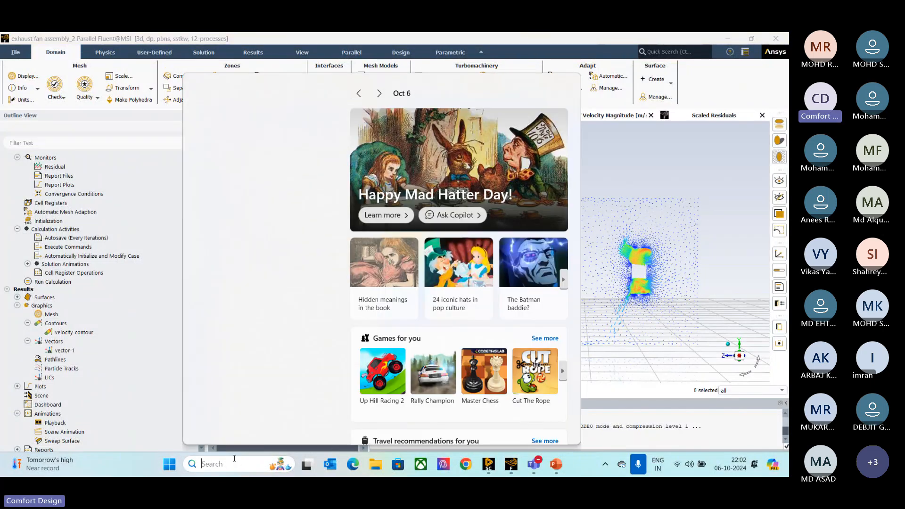
{"action": "left_click", "coordinate": [246, 138]}
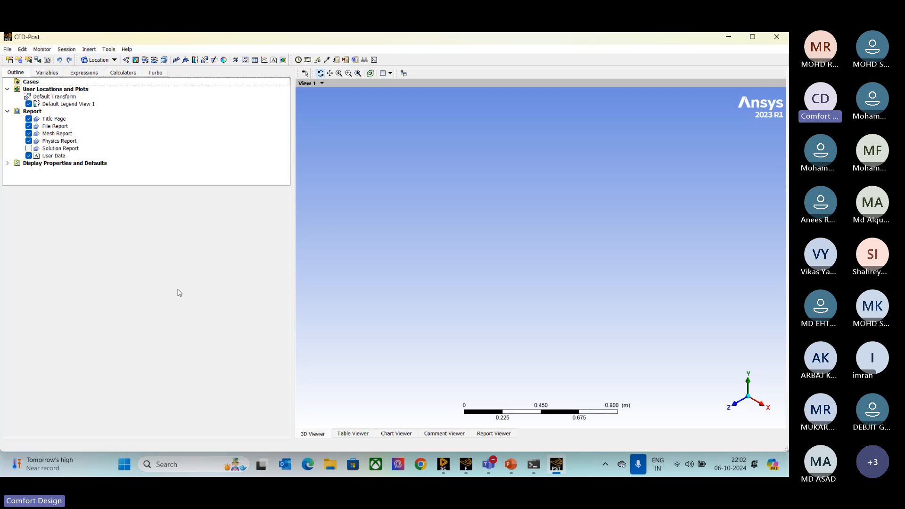
{"action": "left_click", "coordinate": [8, 49]}
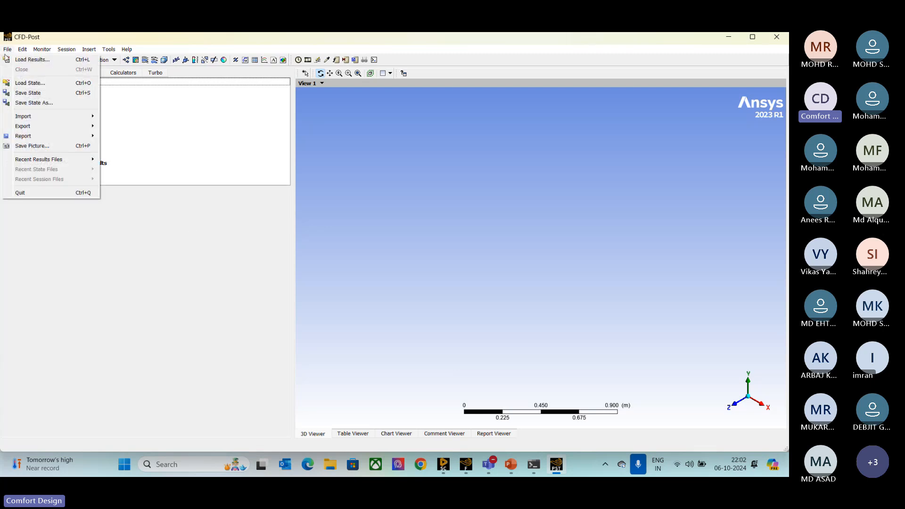
{"action": "left_click", "coordinate": [29, 60]}
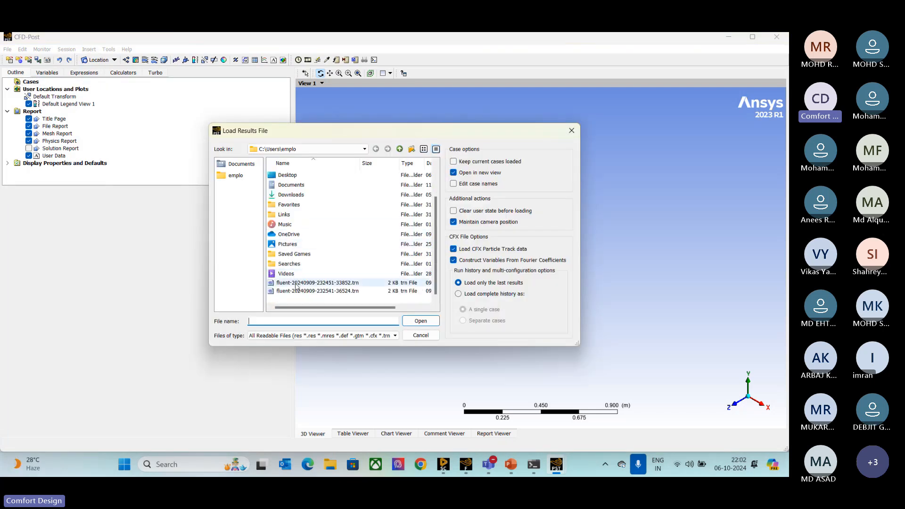
{"action": "left_click", "coordinate": [347, 149]}
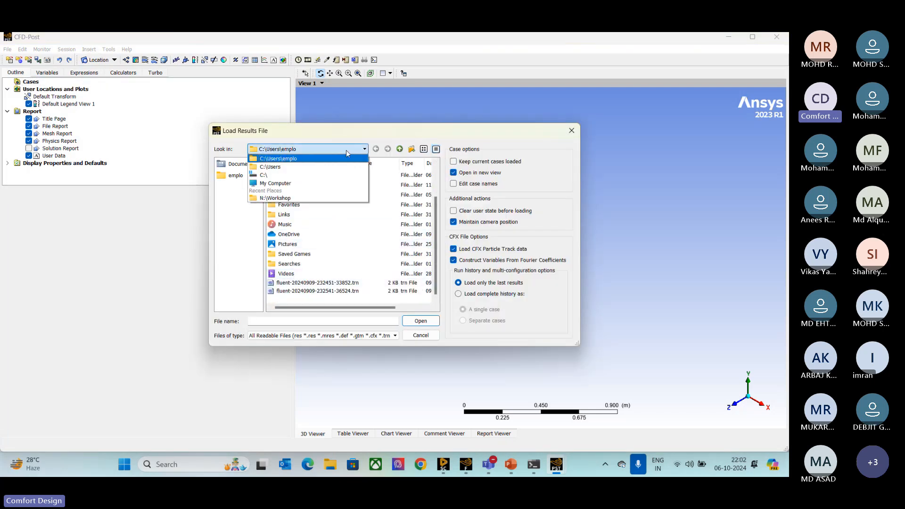
{"action": "left_click", "coordinate": [276, 184]}
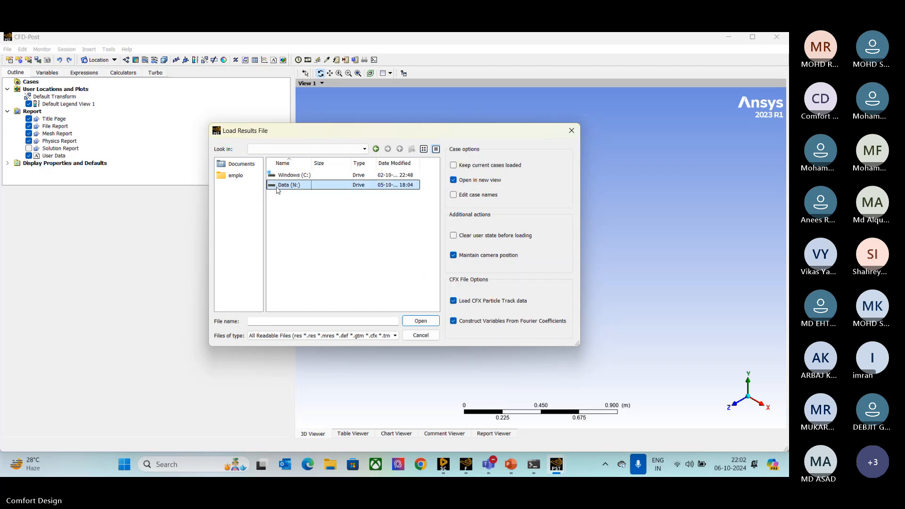
{"action": "double_click", "coordinate": [286, 195]}
{"action": "left_click", "coordinate": [285, 215]}
{"action": "double_click", "coordinate": [286, 215]}
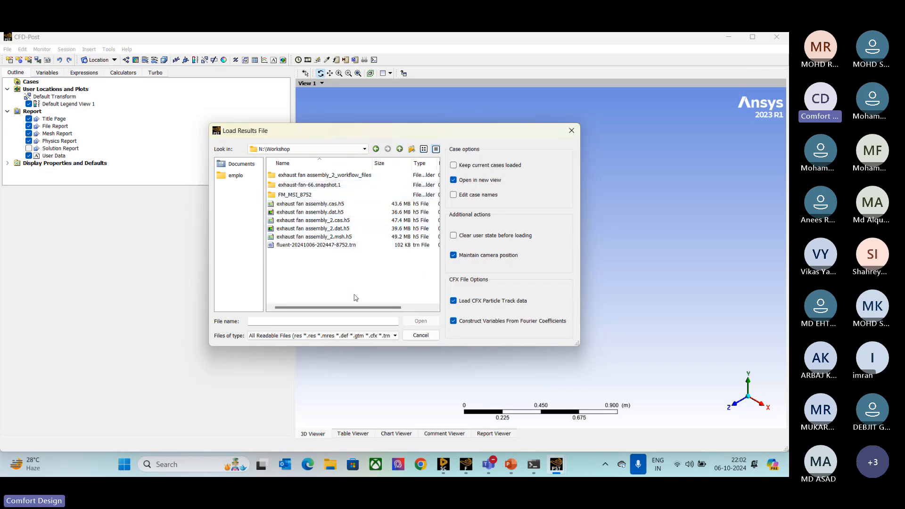
{"action": "left_click_drag", "start_coordinate": [372, 307], "coordinate": [406, 316]}
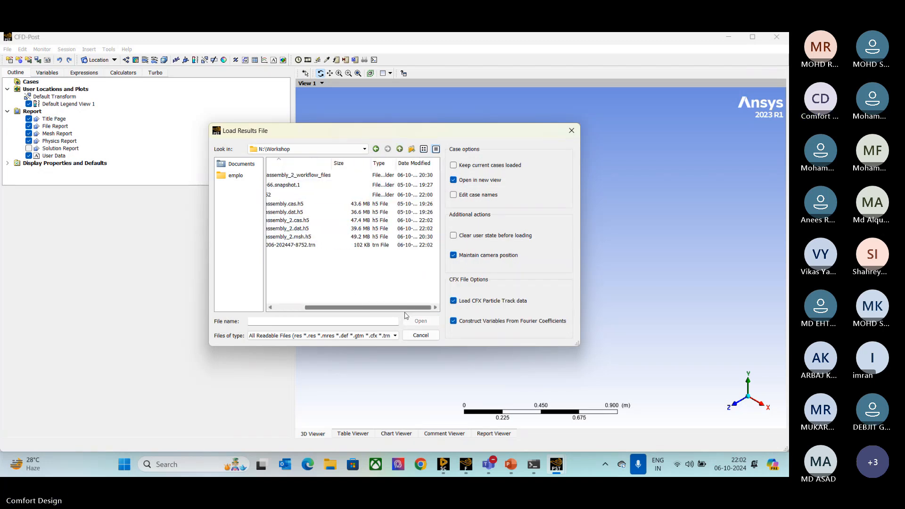
{"action": "left_click", "coordinate": [415, 232]}
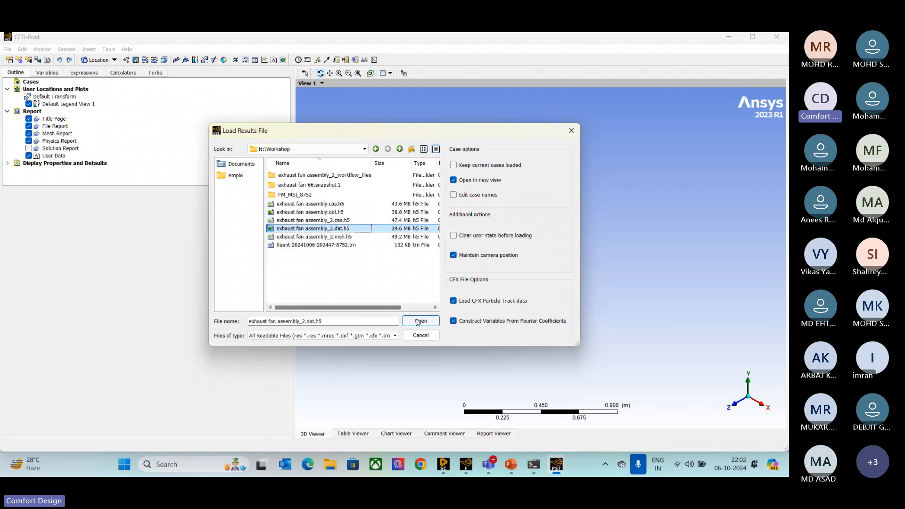
{"action": "left_click", "coordinate": [418, 322]}
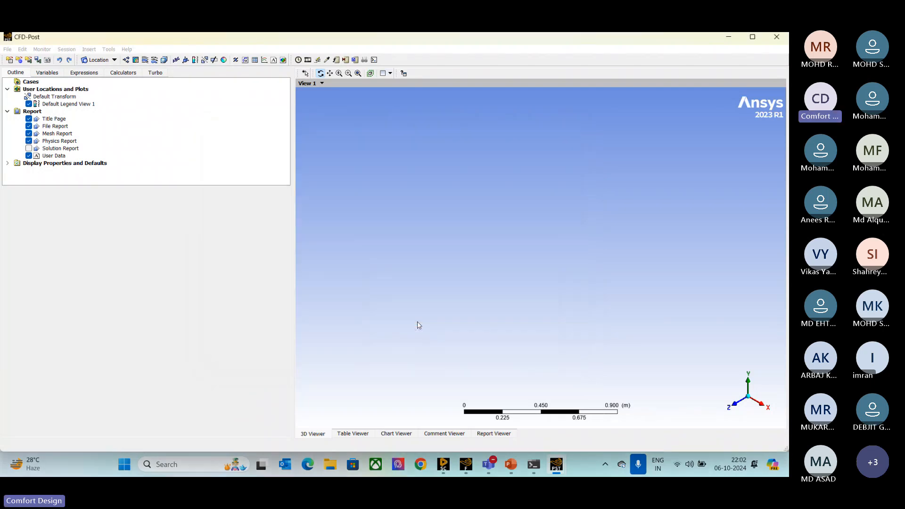
{"action": "left_click", "coordinate": [416, 281]}
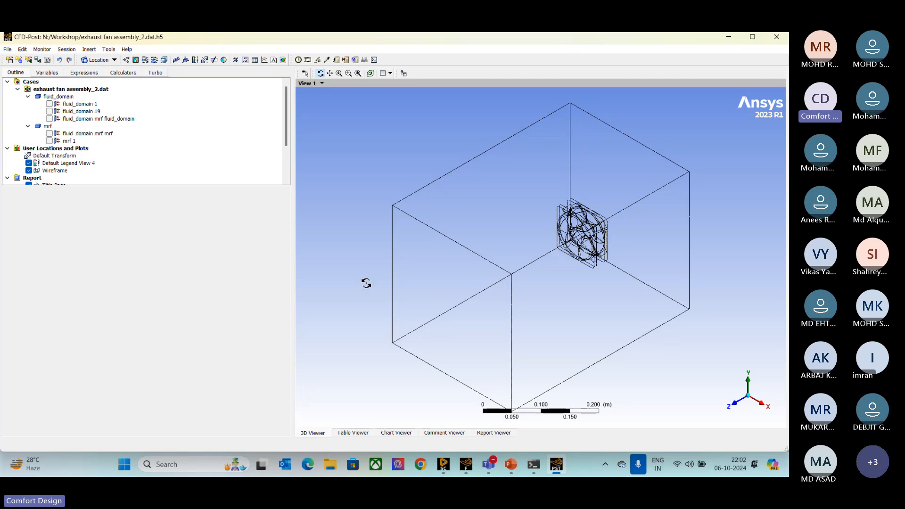
Examine the wireframe of the fluid domain and the fan from closer, farther and slightly rotated views.
{"action": "middle_click_drag", "start_coordinate": [366, 283], "coordinate": [391, 257], "text": "ctrl"}
{"action": "scroll", "coordinate": [391, 257], "scroll_direction": "up", "scroll_amount": 2}
{"action": "scroll", "coordinate": [391, 257], "scroll_direction": "down", "scroll_amount": 2}
{"action": "scroll", "coordinate": [391, 256], "scroll_direction": "up", "scroll_amount": 2}
{"action": "scroll", "coordinate": [391, 257], "scroll_direction": "down", "scroll_amount": 2}
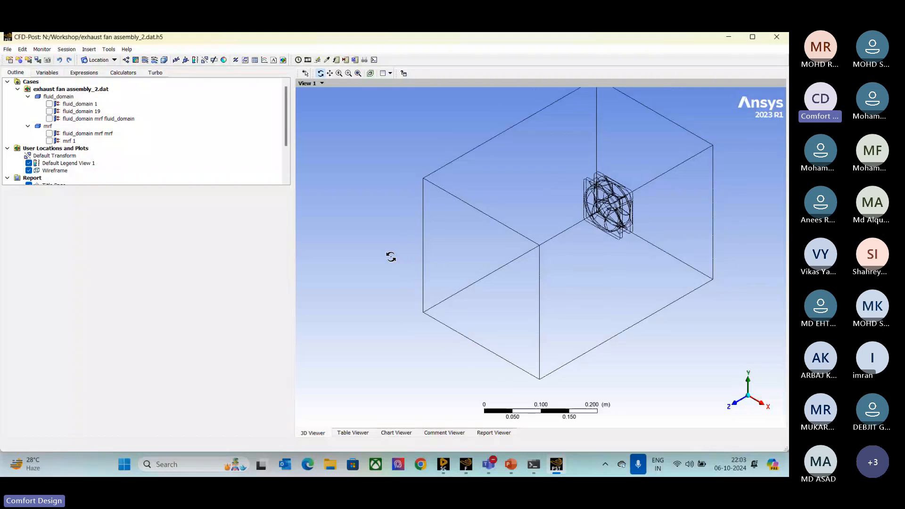
{"action": "scroll", "coordinate": [391, 256], "scroll_direction": "up", "scroll_amount": 2}
{"action": "scroll", "coordinate": [392, 256], "scroll_direction": "down", "scroll_amount": 2}
{"action": "scroll", "coordinate": [392, 256], "scroll_direction": "up", "scroll_amount": 2}
{"action": "scroll", "coordinate": [391, 256], "scroll_direction": "down", "scroll_amount": 5}
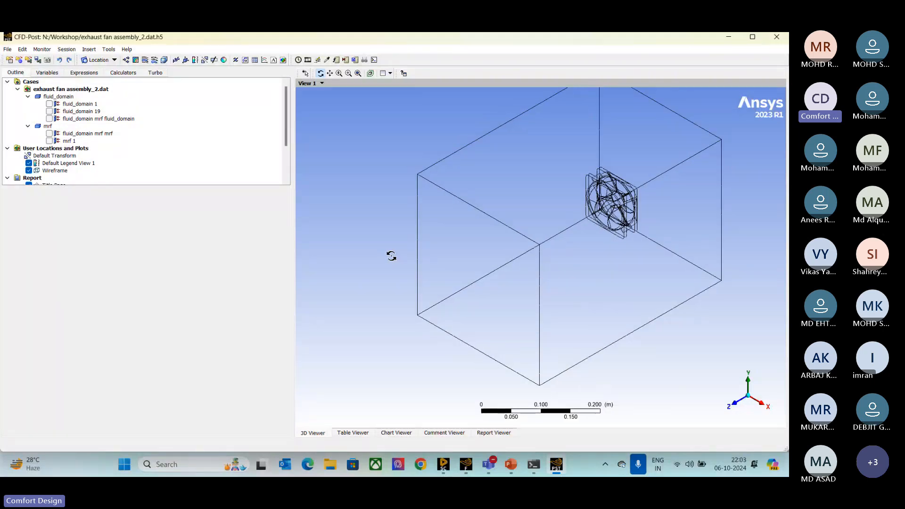
{"action": "scroll", "coordinate": [391, 256], "scroll_direction": "down", "scroll_amount": 3}
{"action": "scroll", "coordinate": [391, 256], "scroll_direction": "up", "scroll_amount": 4}
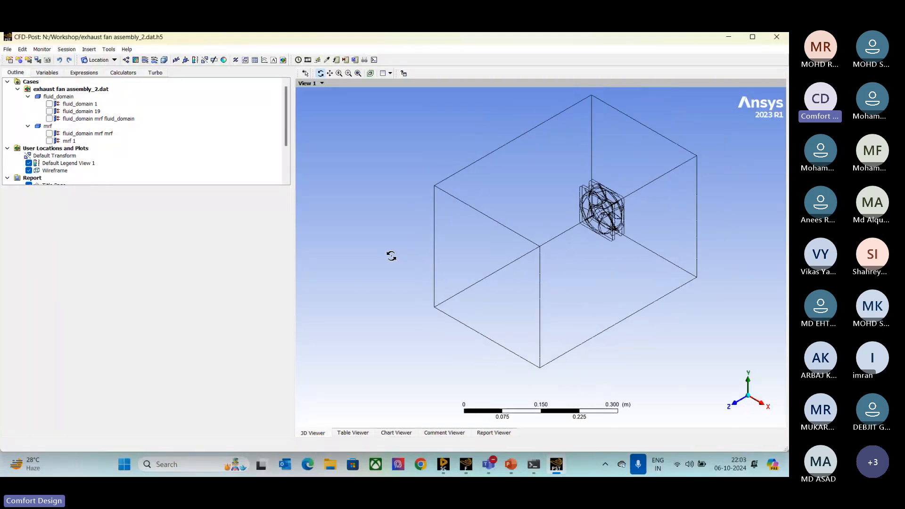
{"action": "scroll", "coordinate": [391, 256], "scroll_direction": "down", "scroll_amount": 3}
{"action": "scroll", "coordinate": [391, 256], "scroll_direction": "up", "scroll_amount": 1}
{"action": "left_click_drag", "start_coordinate": [392, 256], "coordinate": [374, 209]}
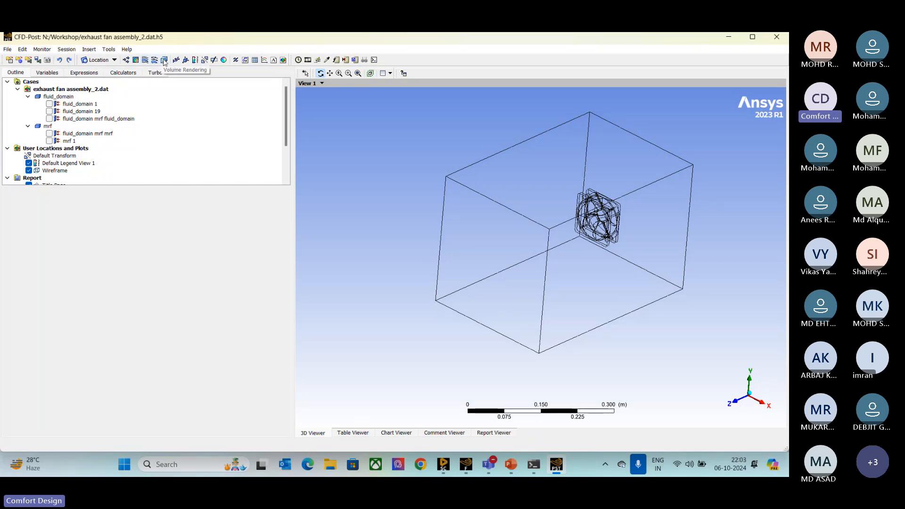
Create an isosurface of Velocity at 2 m/s across all domains.
{"action": "left_click", "coordinate": [114, 60]}
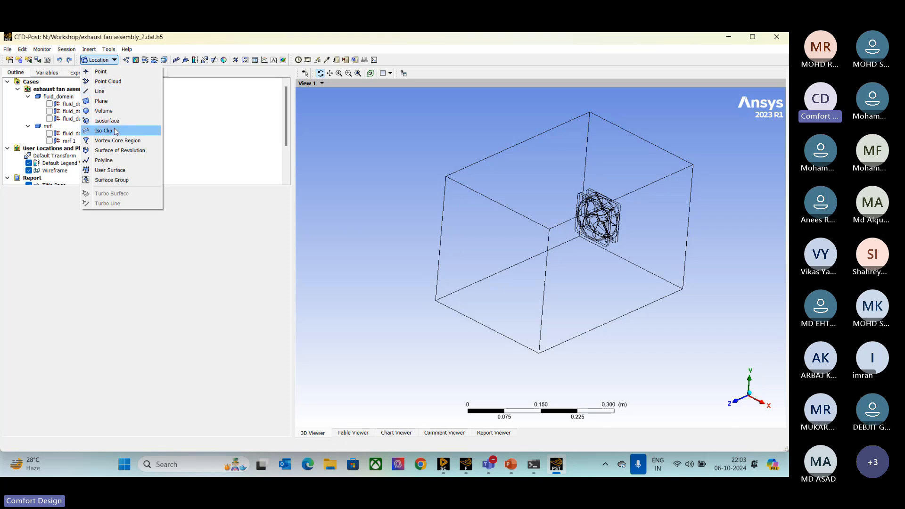
{"action": "left_click", "coordinate": [107, 121]}
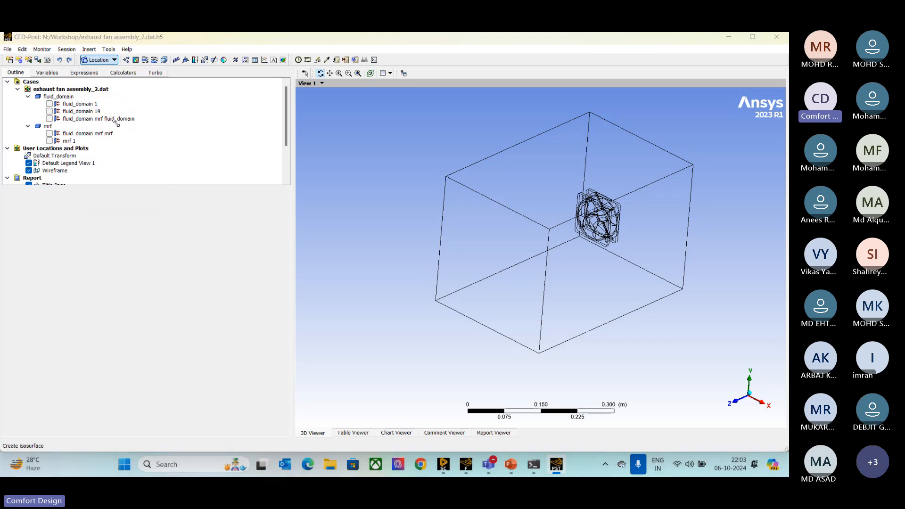
{"action": "left_click", "coordinate": [128, 159]}
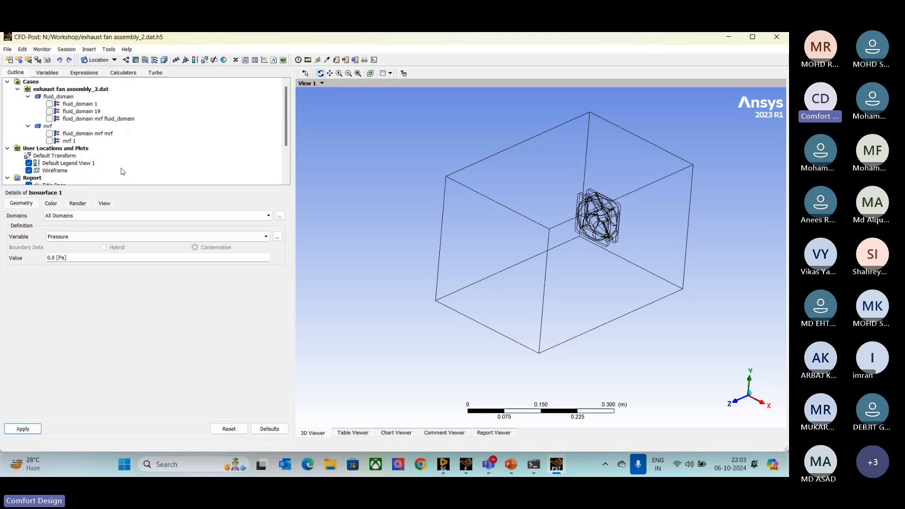
{"action": "left_click", "coordinate": [104, 237]}
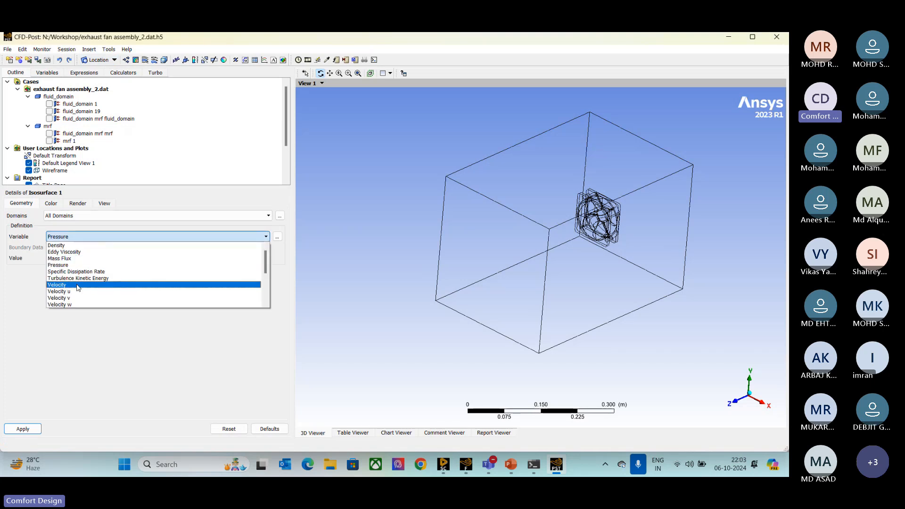
{"action": "left_click", "coordinate": [78, 285]}
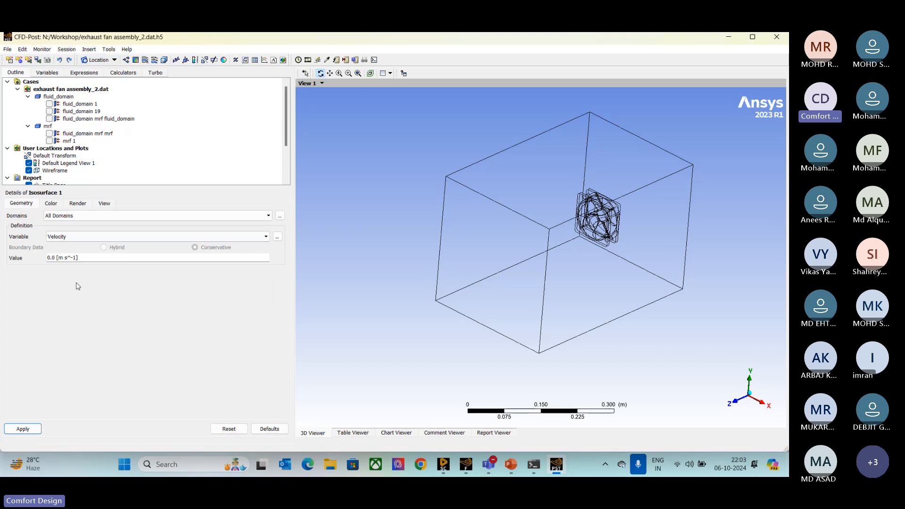
{"action": "left_click", "coordinate": [72, 260]}
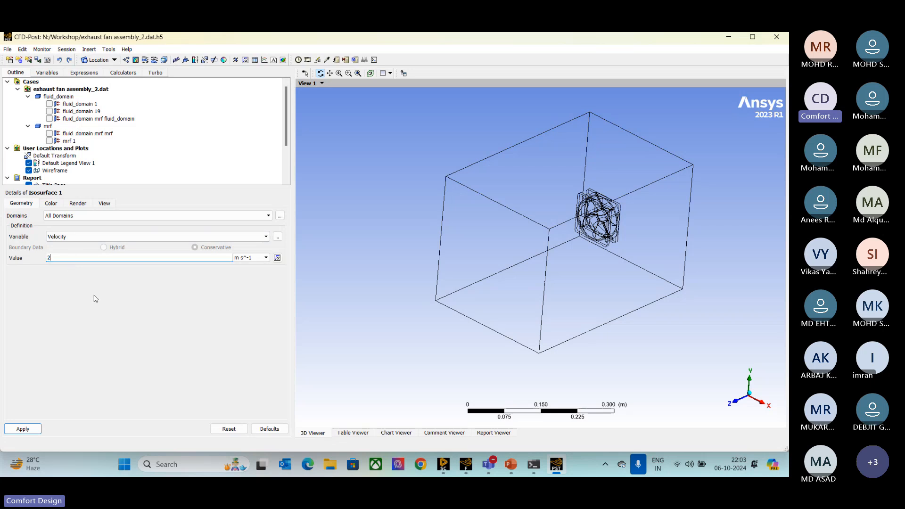
{"action": "type", "text": "2"}
{"action": "left_click", "coordinate": [23, 428]}
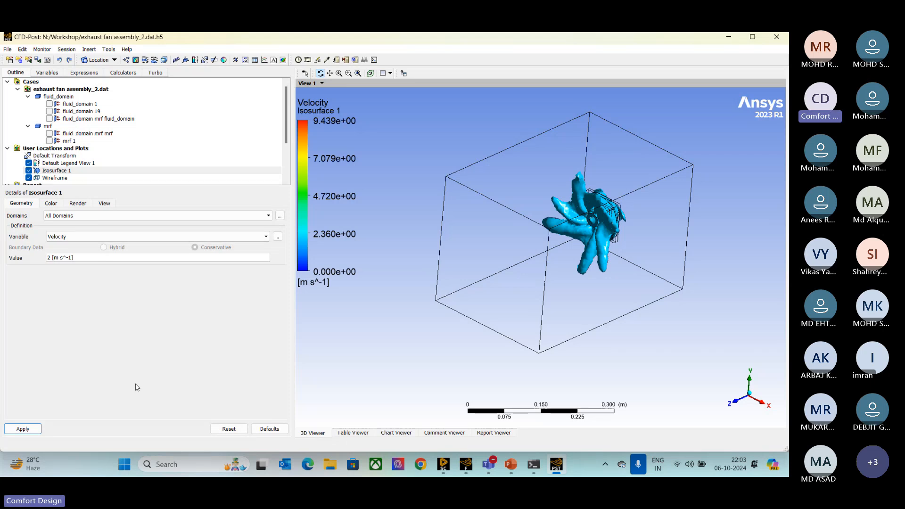
Inspect the velocity isosurface around the fan from the side, and set its value to 4 m/s.
{"action": "left_click_drag", "start_coordinate": [571, 249], "coordinate": [526, 312]}
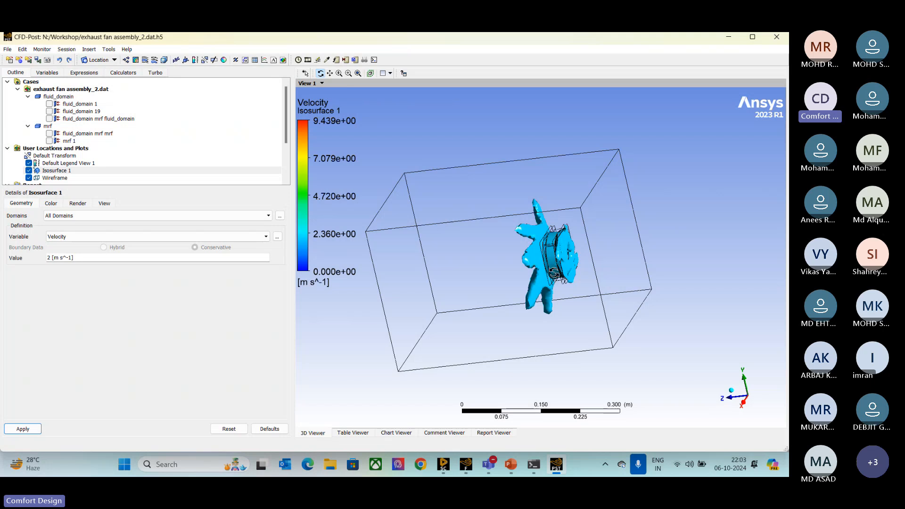
{"action": "left_click_drag", "start_coordinate": [554, 273], "coordinate": [408, 241]}
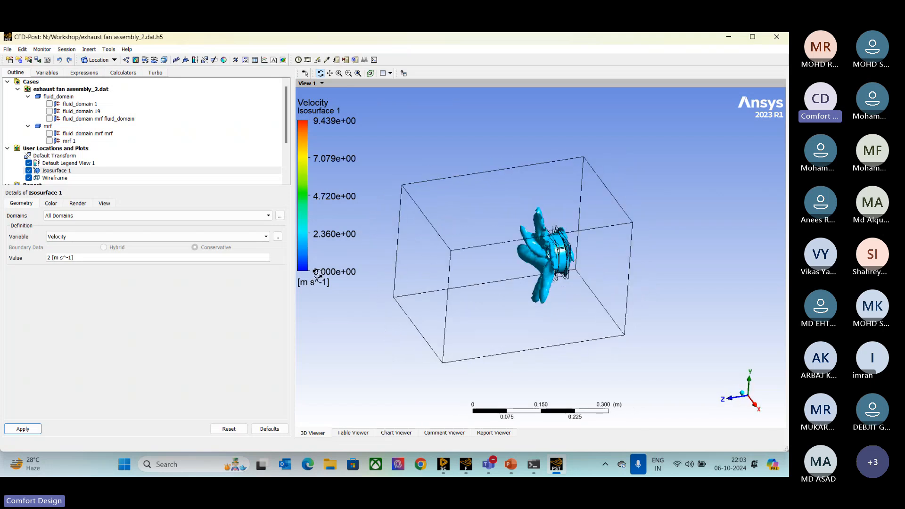
{"action": "left_click", "coordinate": [77, 261]}
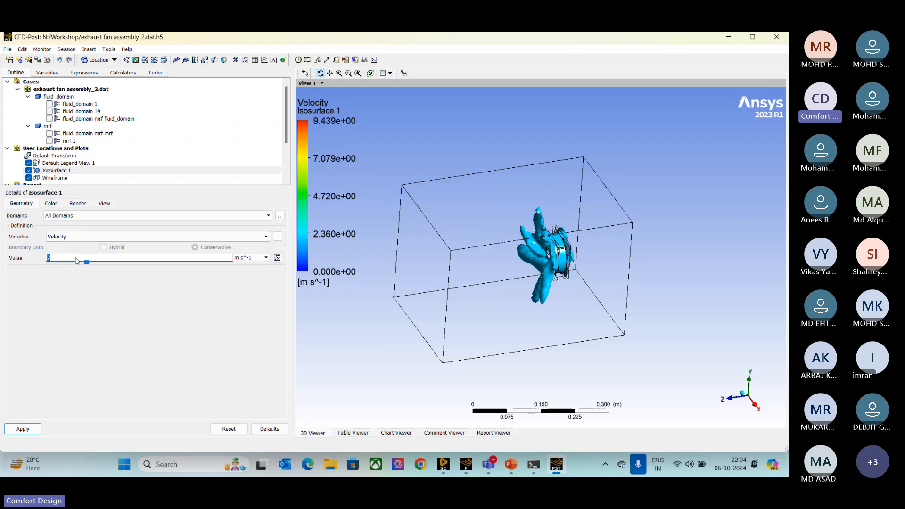
{"action": "type", "text": "4"}
{"action": "left_click", "coordinate": [24, 429]}
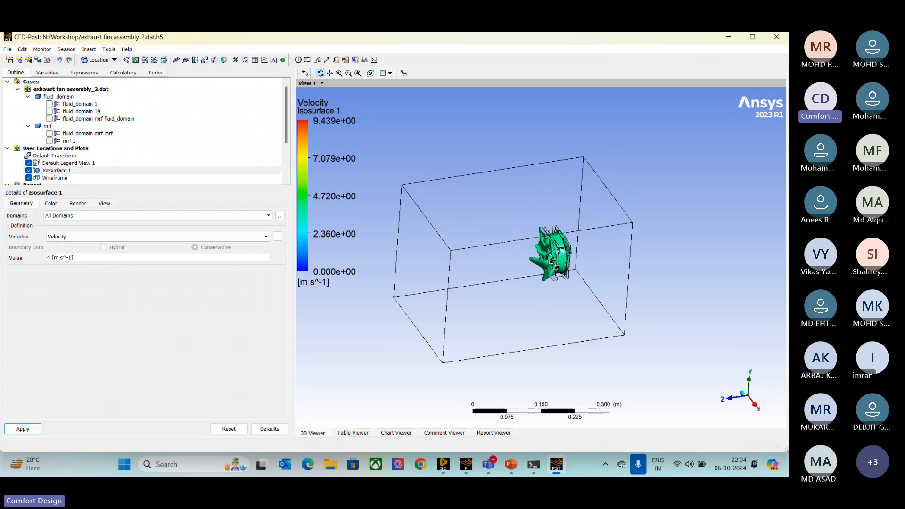
Set the velocity isosurface's value to 8 m/s and inspect it at the fan blades.
{"action": "left_click", "coordinate": [80, 259]}
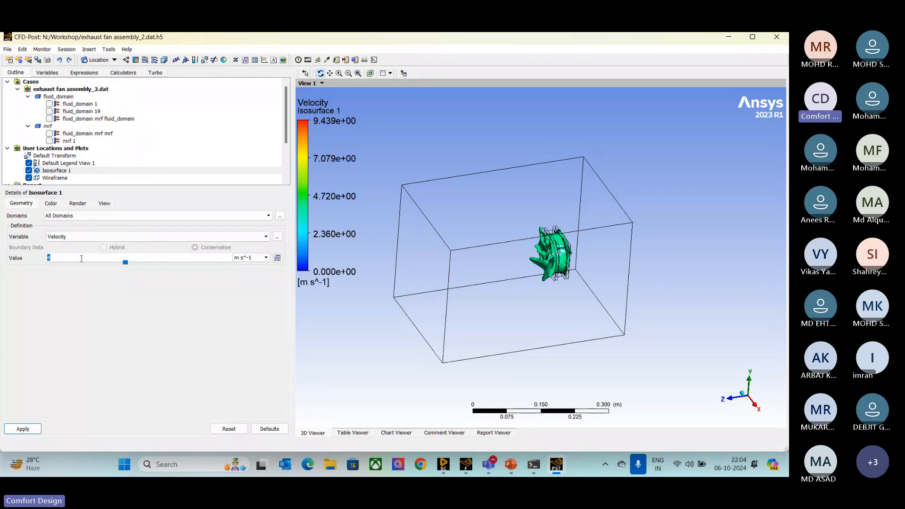
{"action": "type", "text": "8"}
{"action": "left_click", "coordinate": [23, 429]}
{"action": "scroll", "coordinate": [561, 257], "scroll_direction": "up", "scroll_amount": 3}
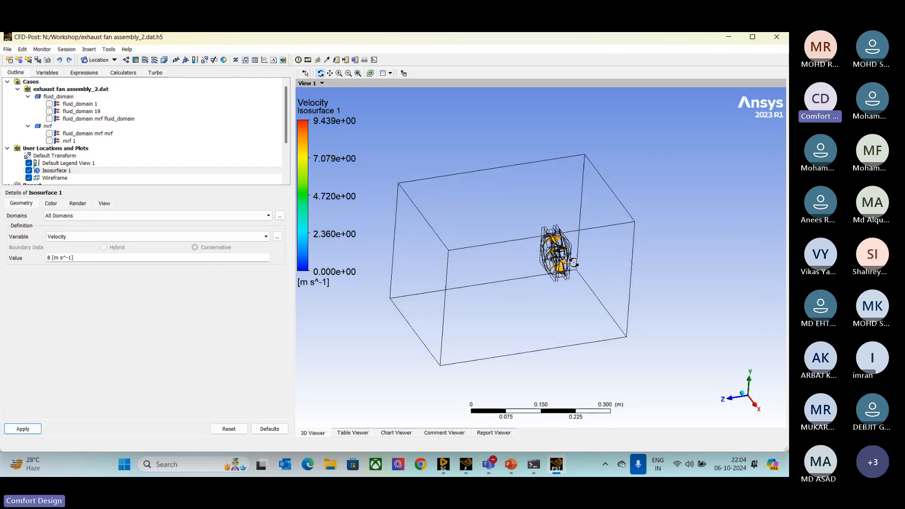
{"action": "scroll", "coordinate": [577, 252], "scroll_direction": "up", "scroll_amount": 5}
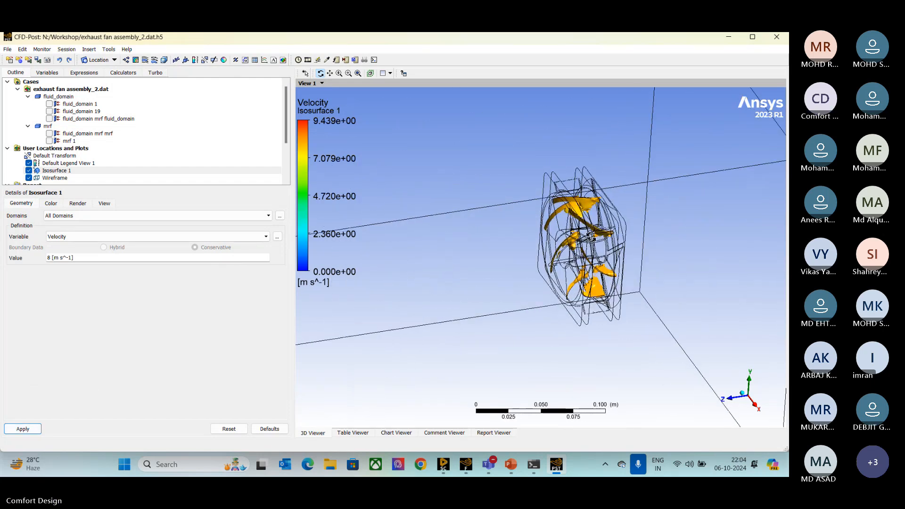
{"action": "mouse_move", "coordinate": [596, 241]}
{"action": "left_mouse_down"}
{"action": "mouse_move", "coordinate": [645, 274]}
{"action": "mouse_move", "coordinate": [610, 226]}
{"action": "mouse_move", "coordinate": [612, 234]}
{"action": "left_mouse_up"}
{"action": "scroll", "coordinate": [530, 278], "scroll_direction": "down", "scroll_amount": 6}
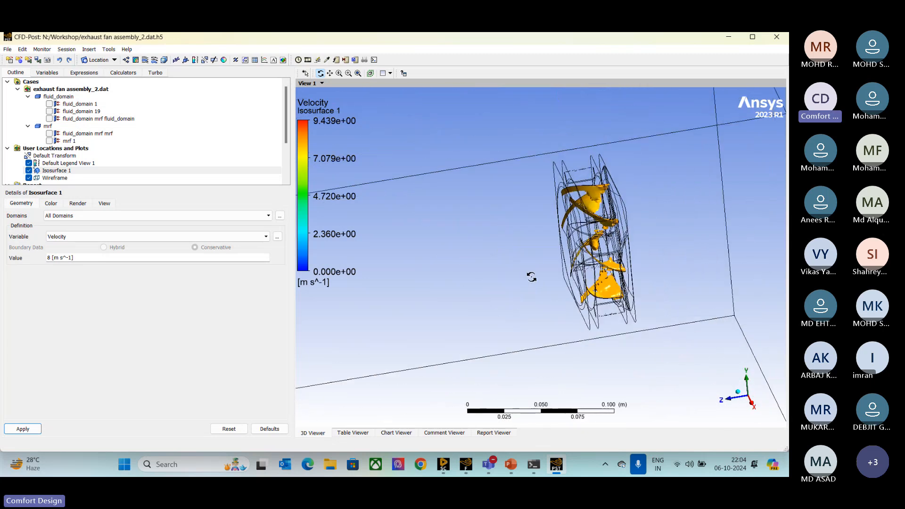
Set the velocity isosurface's value to 0.5 m/s for a look at its extent, and change it to 1 m/s.
{"action": "left_click_drag", "start_coordinate": [517, 278], "coordinate": [564, 247]}
{"action": "left_click", "coordinate": [75, 257]}
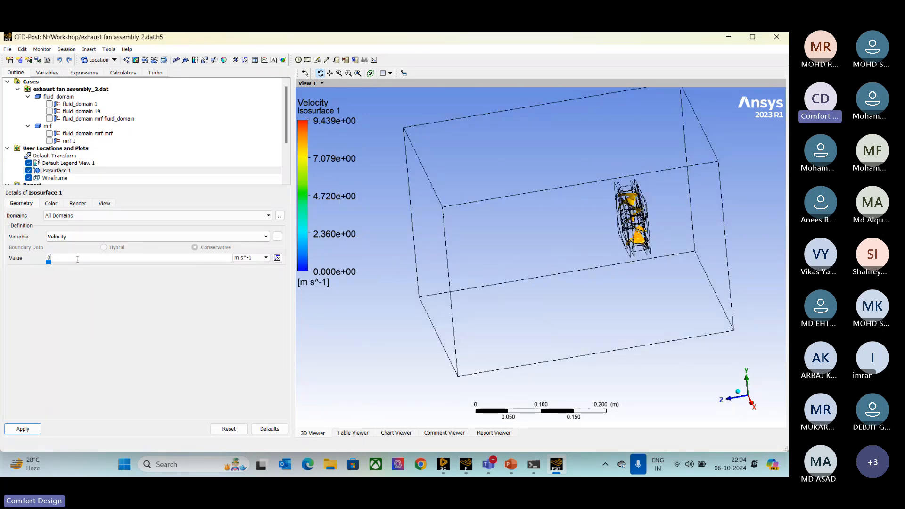
{"action": "left_click", "coordinate": [22, 429]}
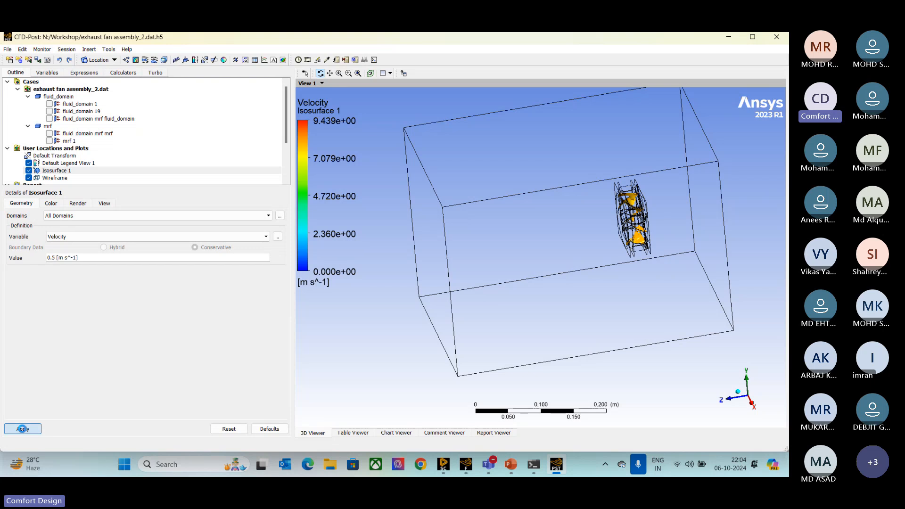
{"action": "left_click_drag", "start_coordinate": [526, 286], "coordinate": [544, 267]}
{"action": "left_click", "coordinate": [75, 258]}
{"action": "type", "text": "1"}
{"action": "left_click", "coordinate": [23, 430]}
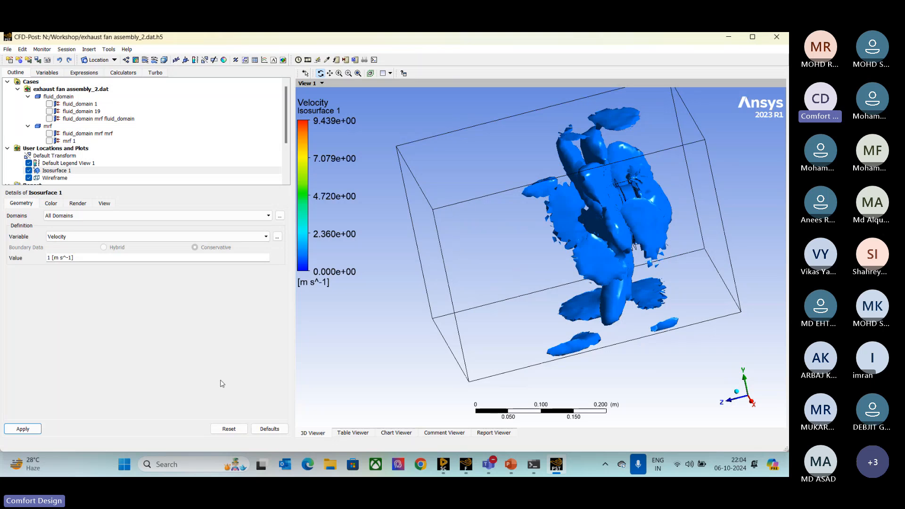
Create a contour plot of Velocity on fluid_domain 1 with global range and 10 contours, and inspect the domain's outer faces.
{"action": "left_click", "coordinate": [138, 61]}
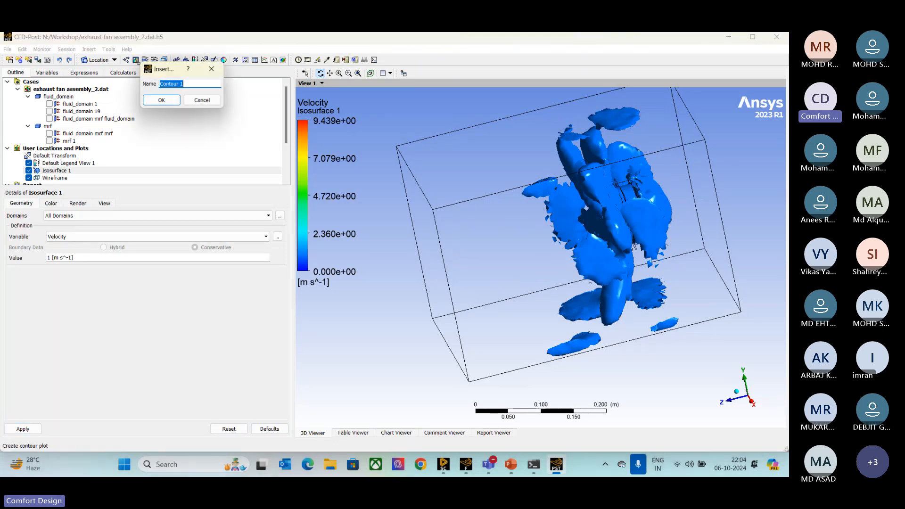
{"action": "left_click", "coordinate": [159, 102]}
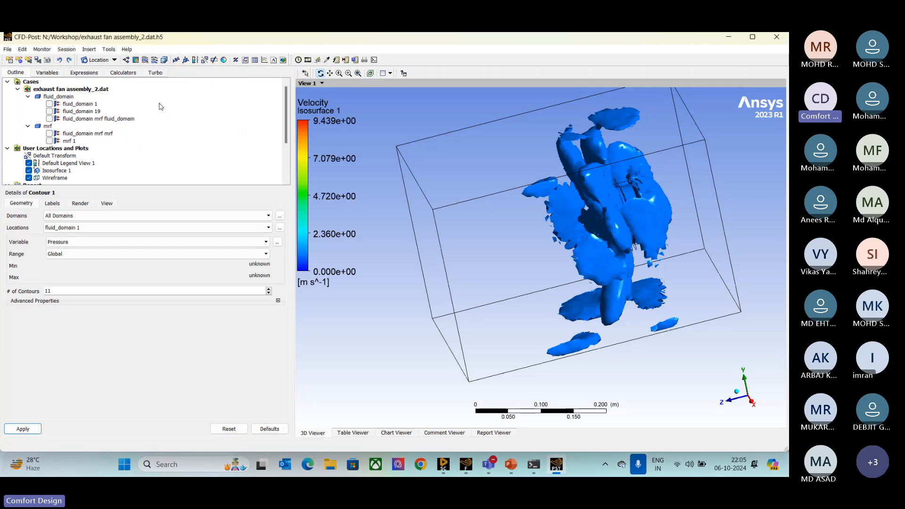
{"action": "left_click", "coordinate": [72, 227]}
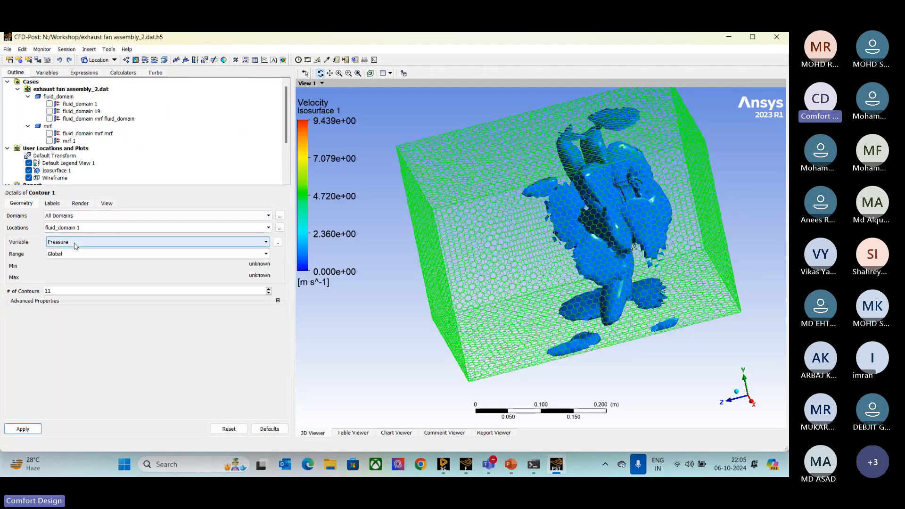
{"action": "left_click", "coordinate": [74, 242]}
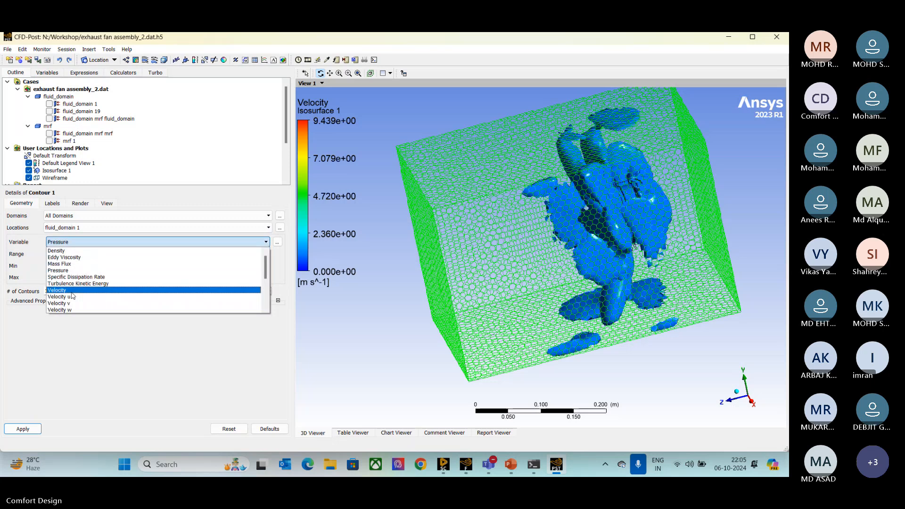
{"action": "left_click", "coordinate": [93, 259]}
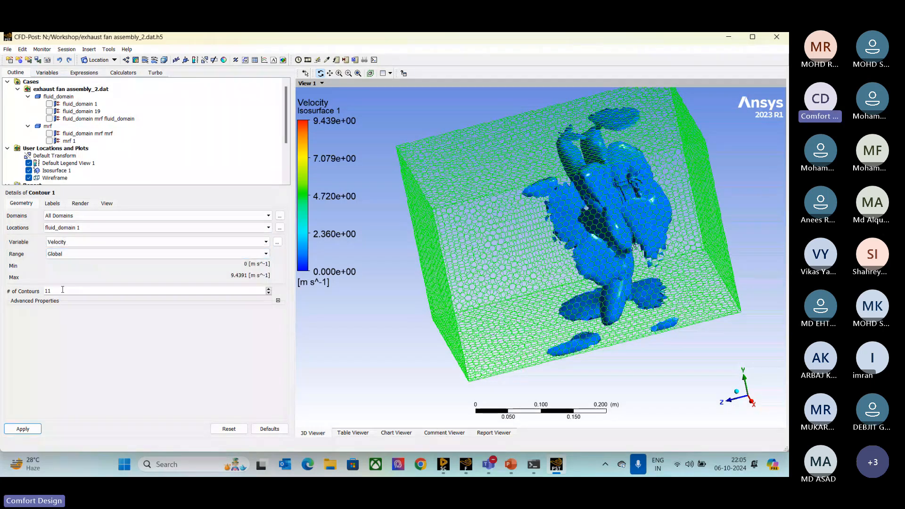
{"action": "key", "text": "BackSpace"}
{"action": "left_click", "coordinate": [35, 428]}
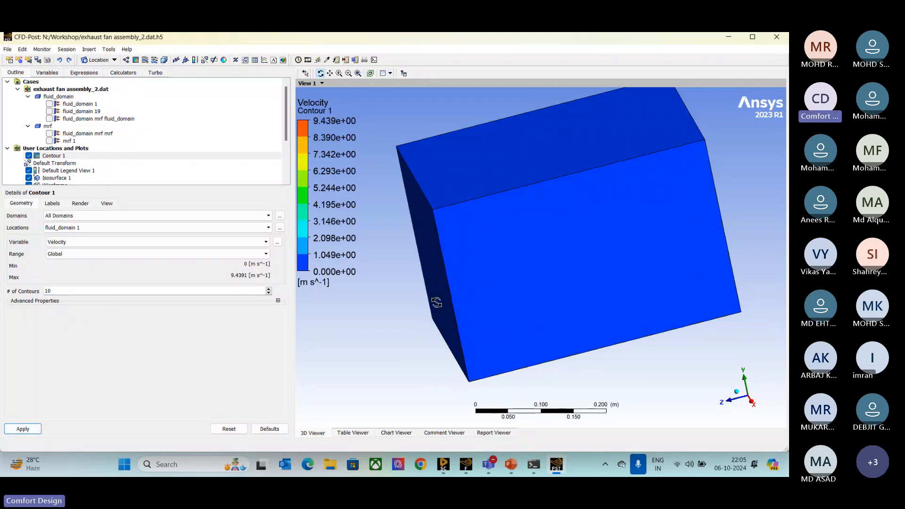
{"action": "left_click_drag", "start_coordinate": [437, 303], "coordinate": [488, 281]}
{"action": "left_click", "coordinate": [77, 229]}
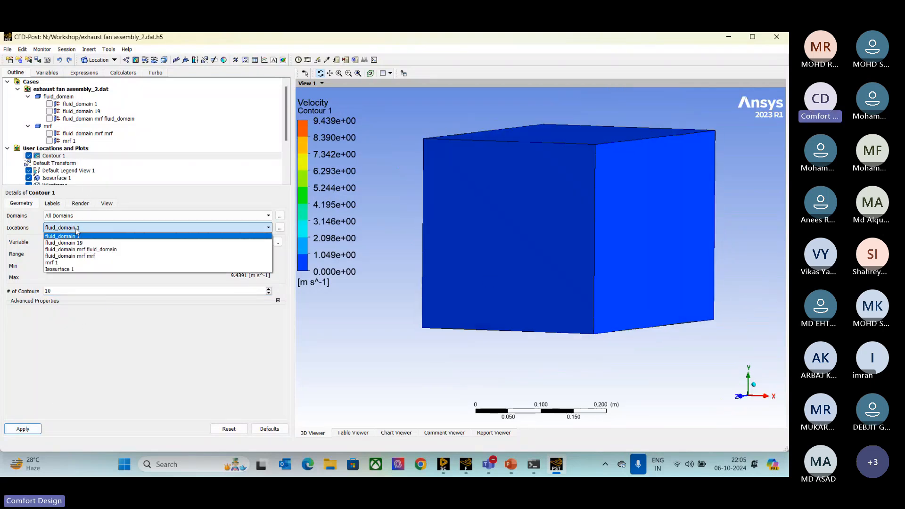
{"action": "left_click", "coordinate": [94, 358]}
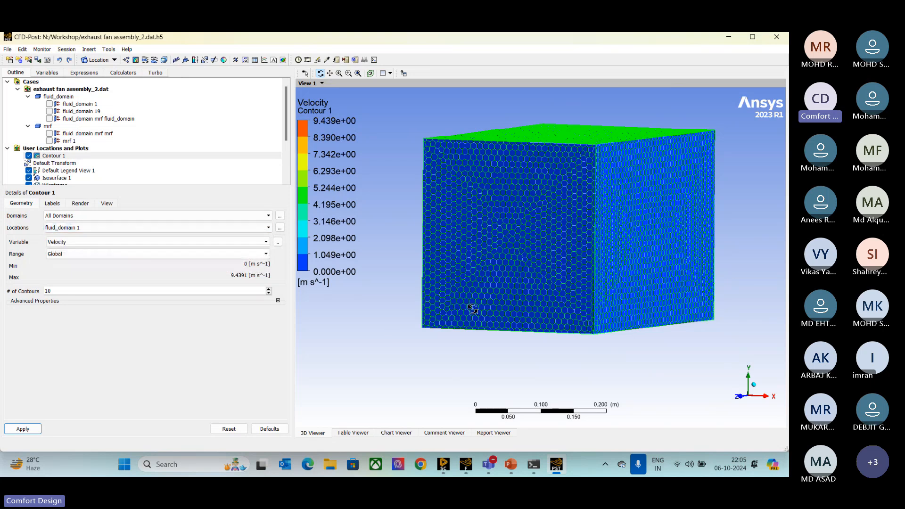
{"action": "left_click_drag", "start_coordinate": [406, 326], "coordinate": [386, 326]}
Insert a slice plane across all domains using the YZ Plane method at X = 0.0 m.
{"action": "left_click", "coordinate": [104, 63]}
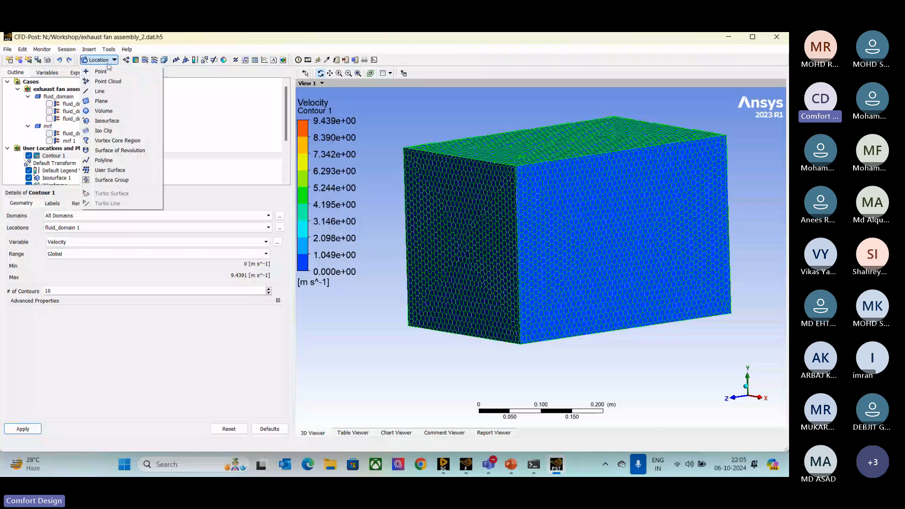
{"action": "left_click", "coordinate": [100, 101]}
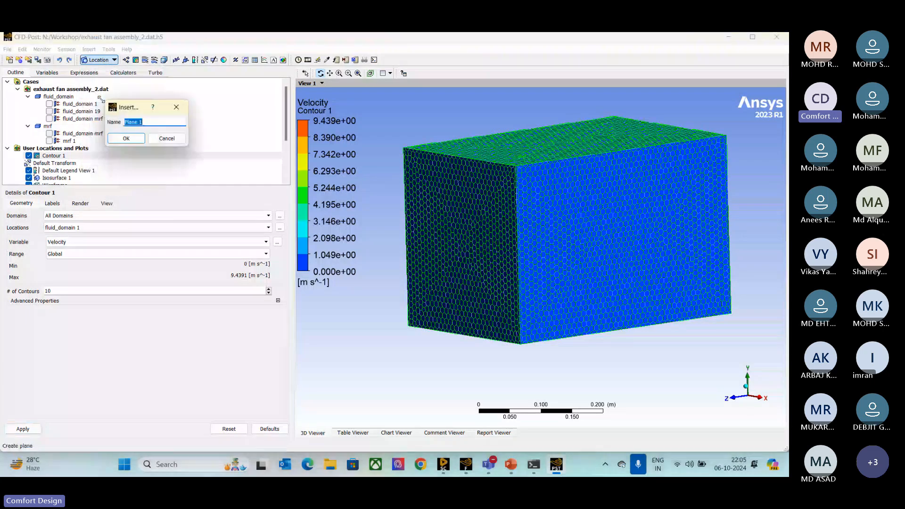
{"action": "left_click", "coordinate": [118, 137]}
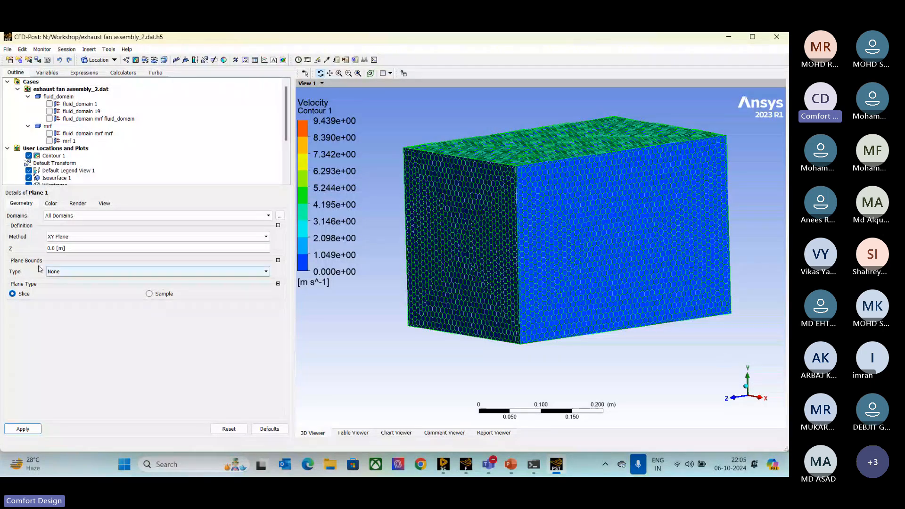
{"action": "left_click", "coordinate": [64, 236]}
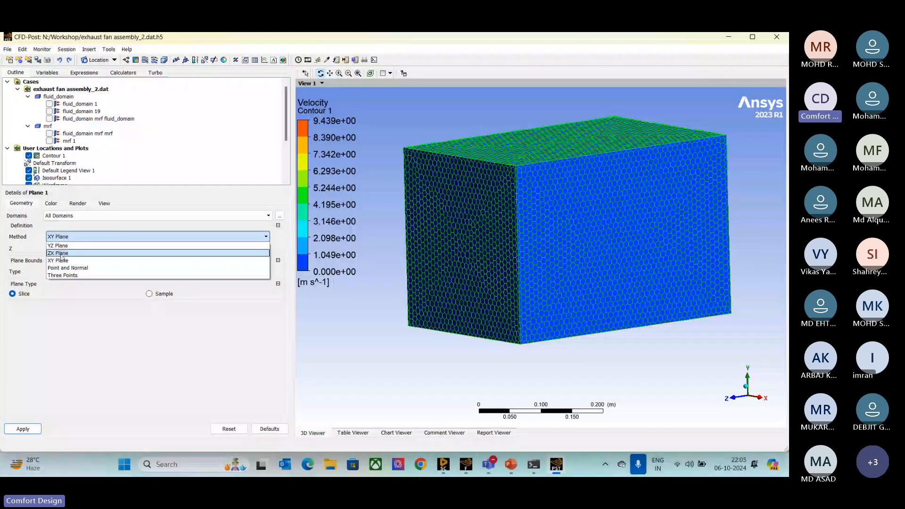
{"action": "left_click", "coordinate": [60, 246]}
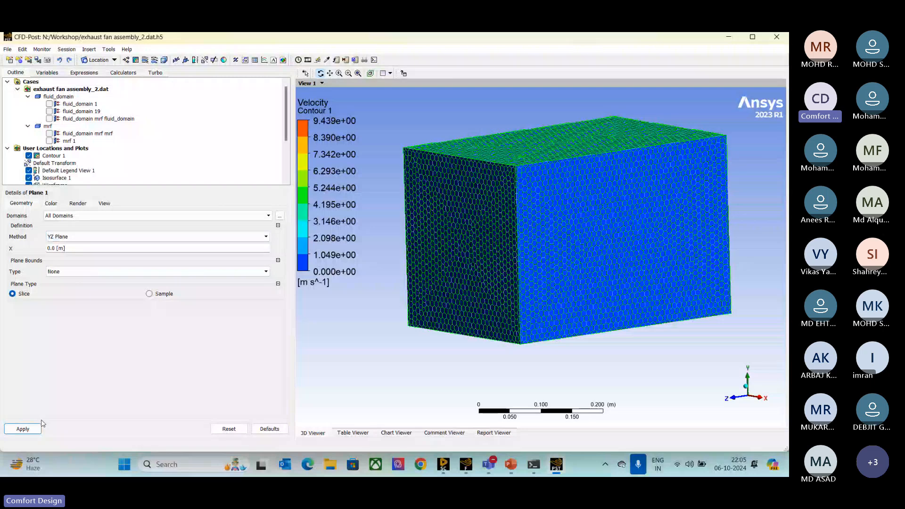
{"action": "left_click", "coordinate": [23, 429]}
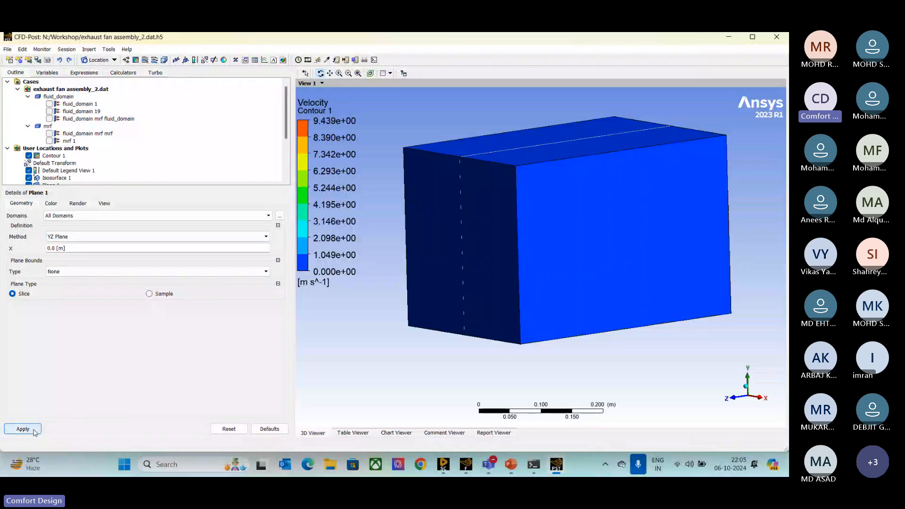
Hide the contour and the isosurface, and look at the new YZ plane straight along the X axis.
{"action": "left_click_drag", "start_coordinate": [480, 194], "coordinate": [522, 180]}
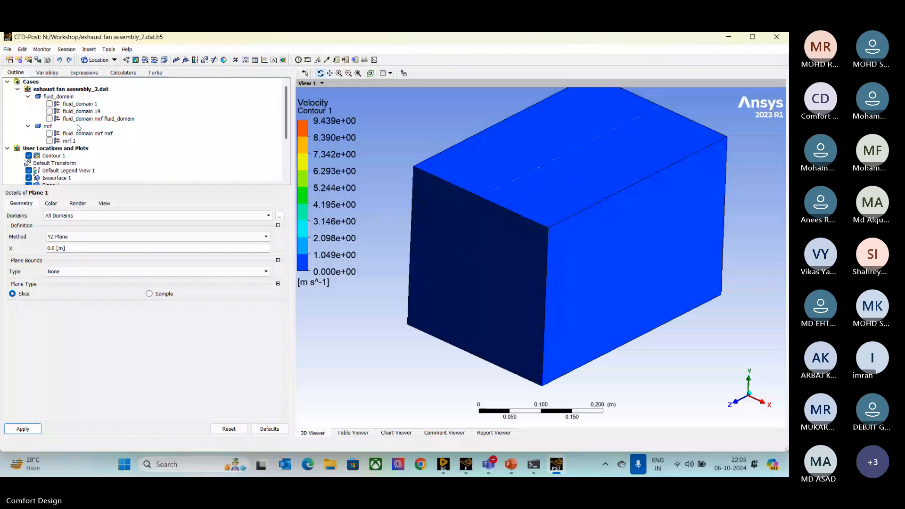
{"action": "scroll", "coordinate": [83, 143], "scroll_direction": "down", "scroll_amount": 1}
{"action": "left_click", "coordinate": [29, 133]}
{"action": "left_click", "coordinate": [30, 163]}
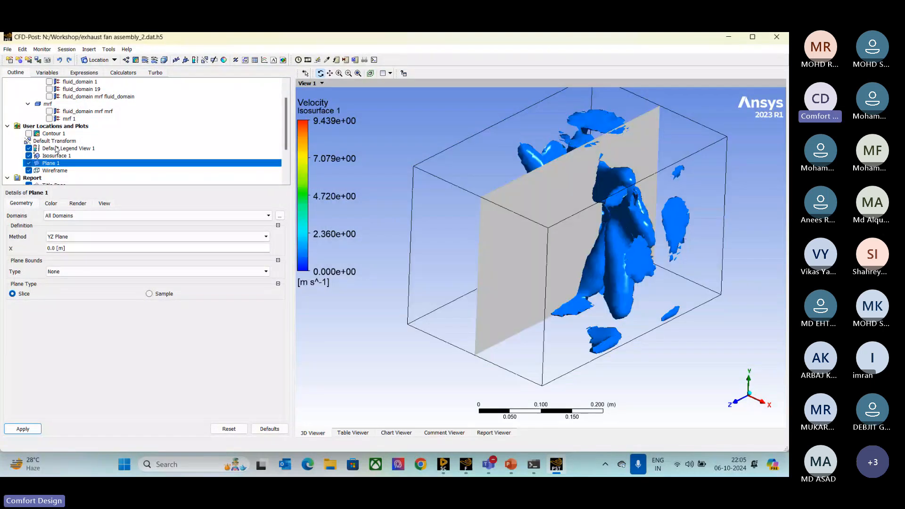
{"action": "left_click", "coordinate": [29, 155]}
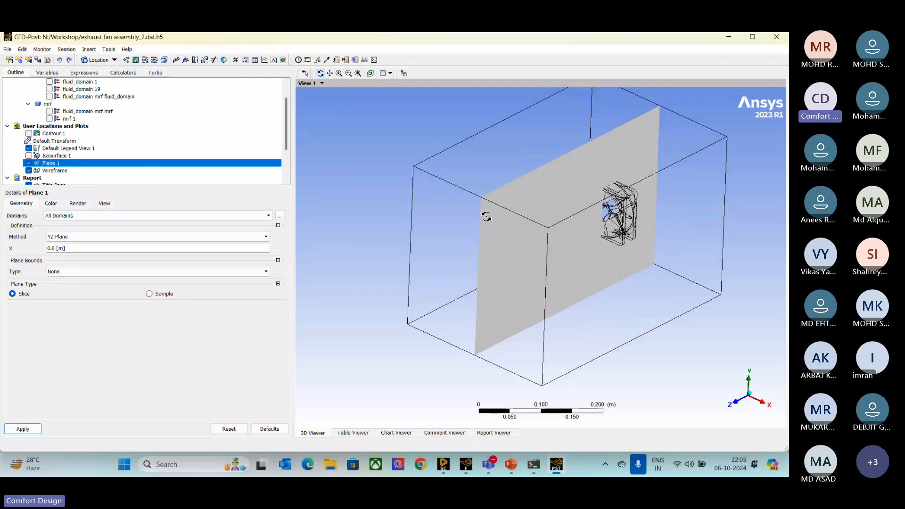
{"action": "left_click_drag", "start_coordinate": [486, 217], "coordinate": [659, 383]}
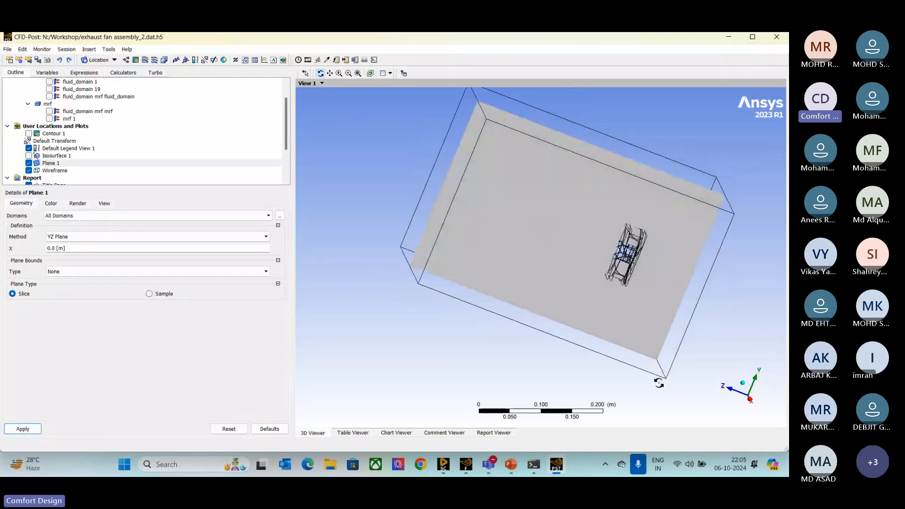
{"action": "left_click", "coordinate": [749, 399]}
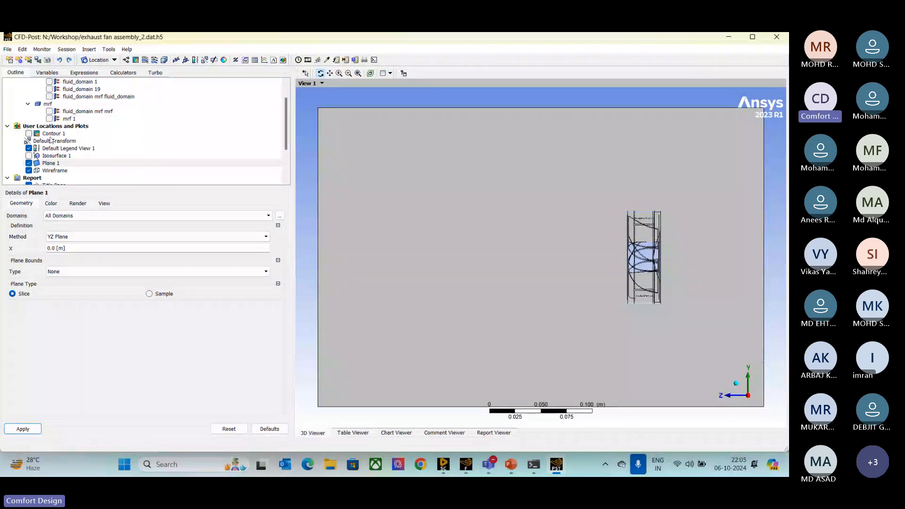
Show the velocity contour again with the wireframe hidden, and change the contour's location to Plane 1.
{"action": "left_click", "coordinate": [29, 134]}
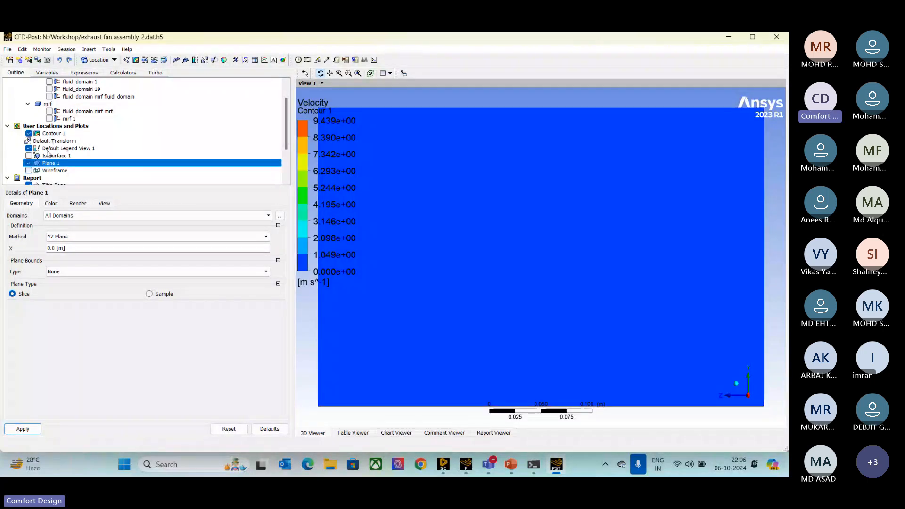
{"action": "left_click", "coordinate": [53, 133]}
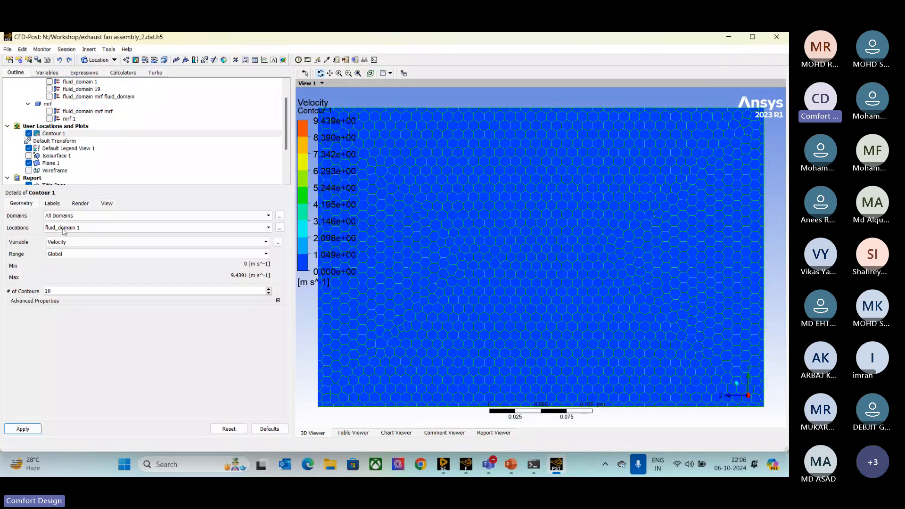
{"action": "left_click", "coordinate": [80, 305]}
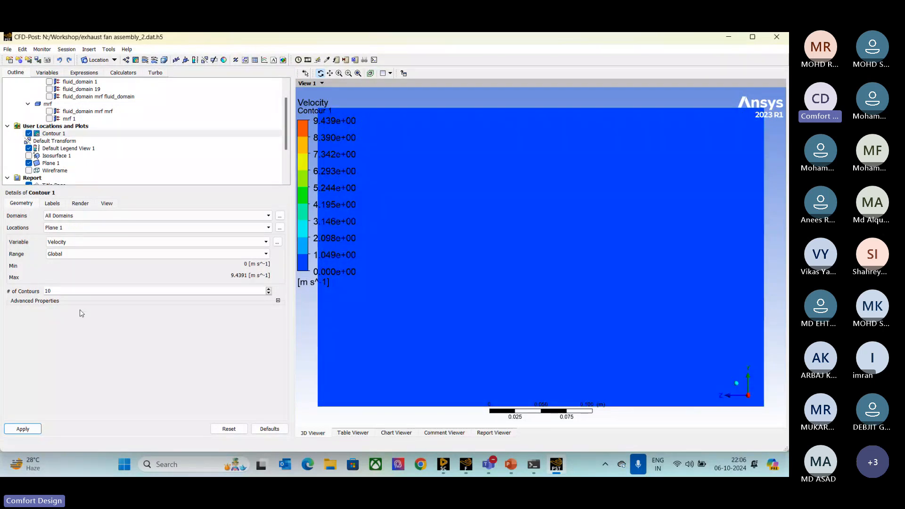
{"action": "left_click", "coordinate": [34, 428]}
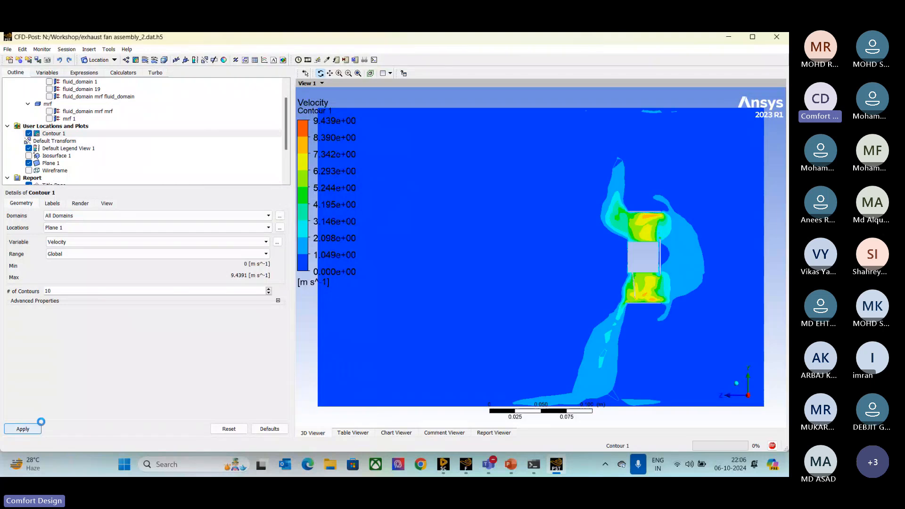
{"action": "scroll", "coordinate": [580, 267], "scroll_direction": "down", "scroll_amount": 2}
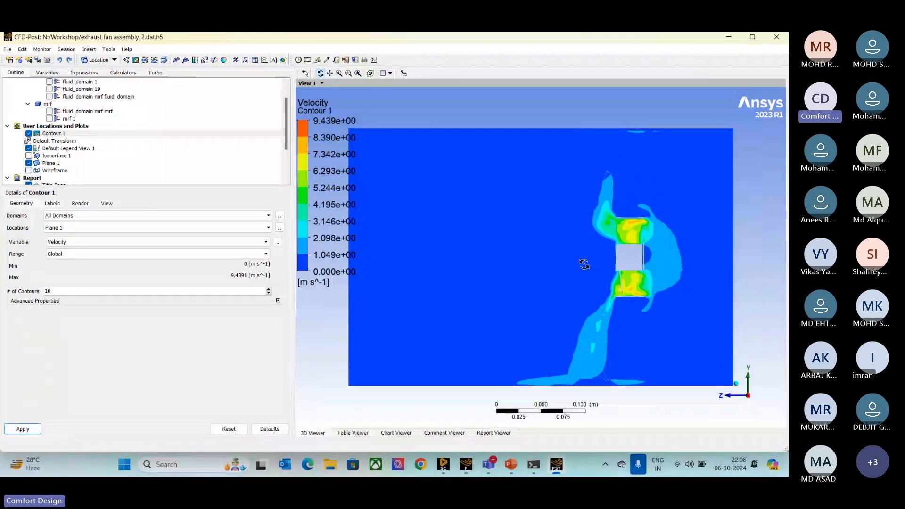
{"action": "middle_click_drag", "start_coordinate": [552, 276], "coordinate": [589, 261], "text": "ctrl"}
{"action": "middle_click_drag", "start_coordinate": [534, 294], "coordinate": [531, 295]}
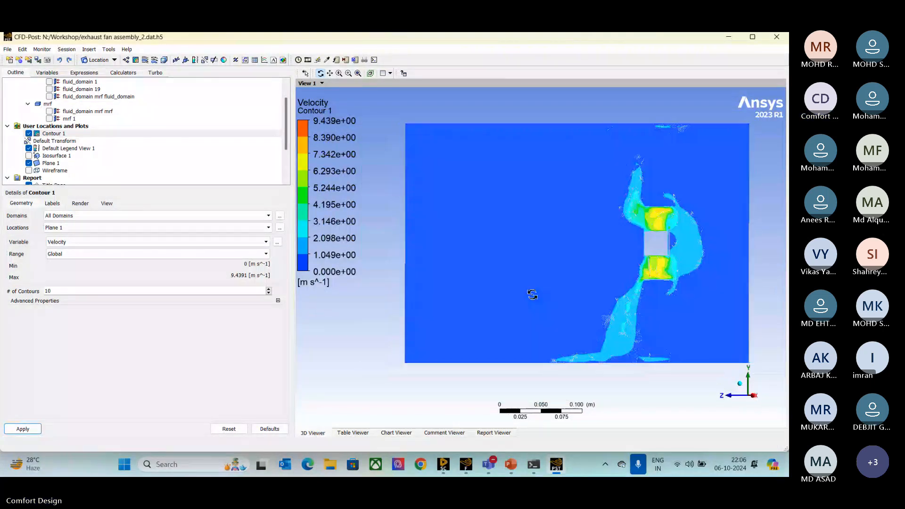
{"action": "left_click", "coordinate": [748, 395]}
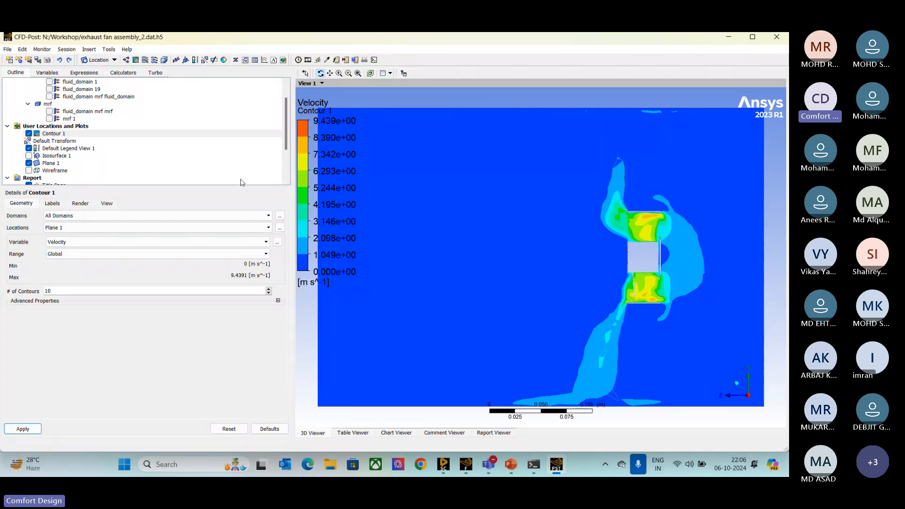
Set the default legend's title mode to Variable.
{"action": "left_click", "coordinate": [59, 149]}
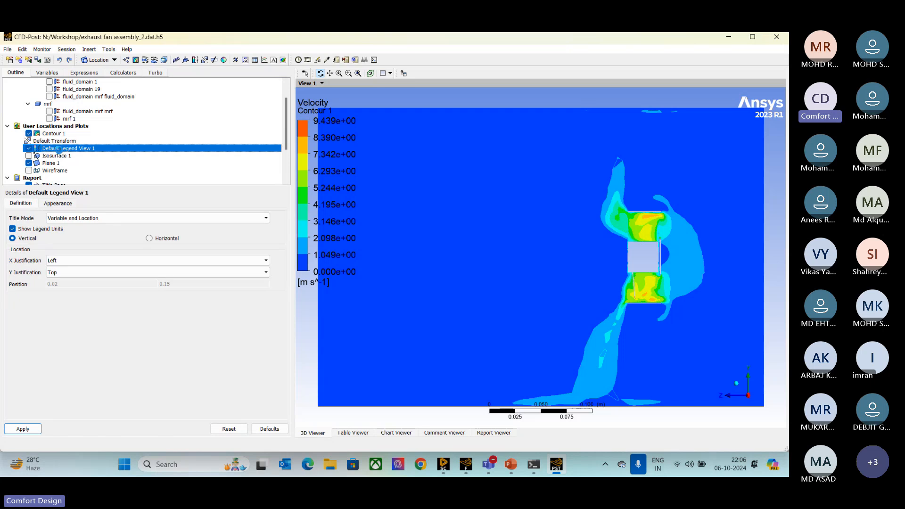
{"action": "left_click", "coordinate": [71, 218]}
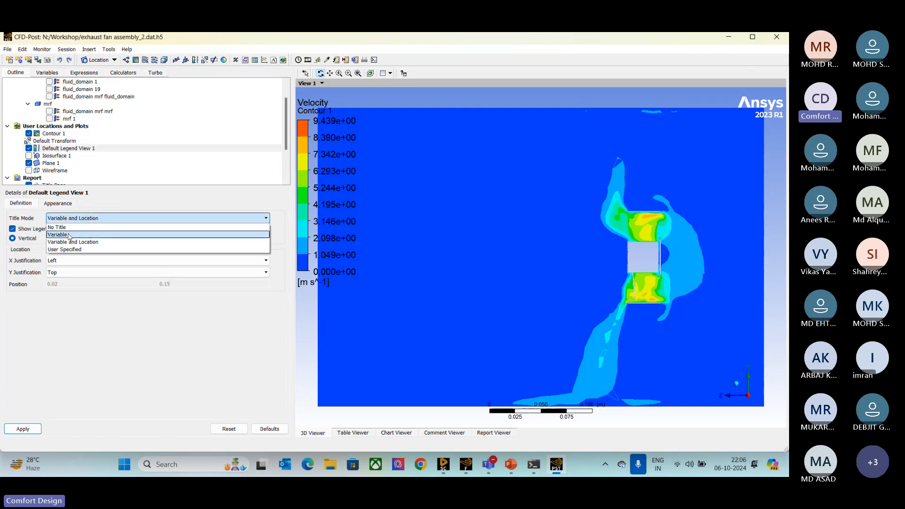
{"action": "left_click", "coordinate": [71, 232]}
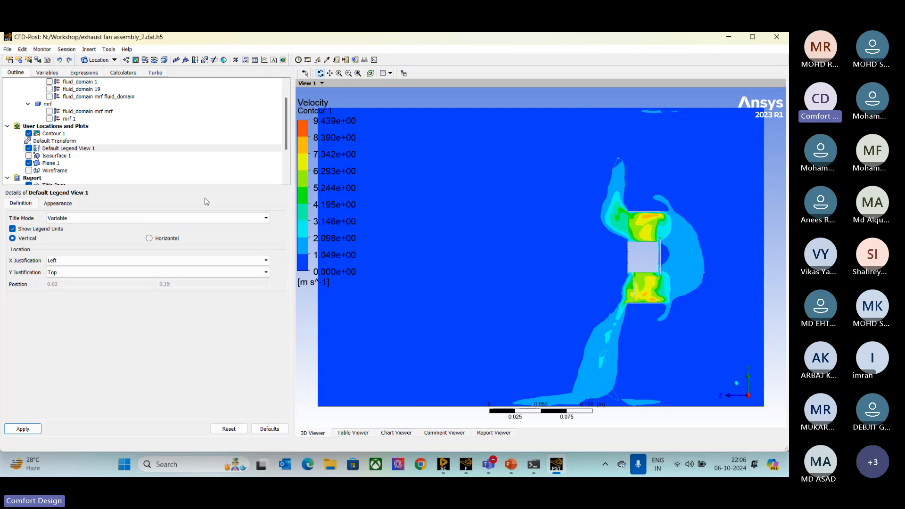
Format the legend's values as Fixed numbers with a precision of 2.
{"action": "left_click", "coordinate": [58, 203]}
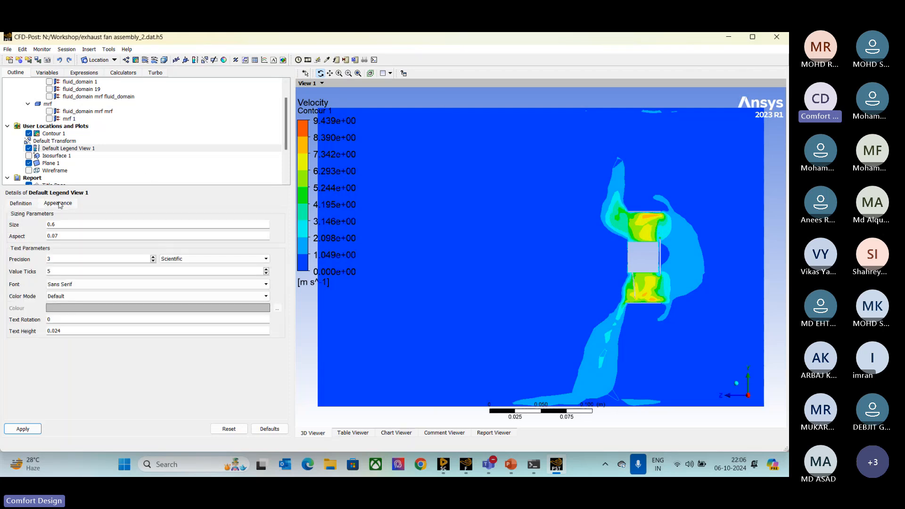
{"action": "left_click", "coordinate": [172, 259]}
{"action": "left_click", "coordinate": [175, 268]}
{"action": "key", "text": "BackSpace"}
{"action": "type", "text": "2"}
{"action": "left_click", "coordinate": [33, 427]}
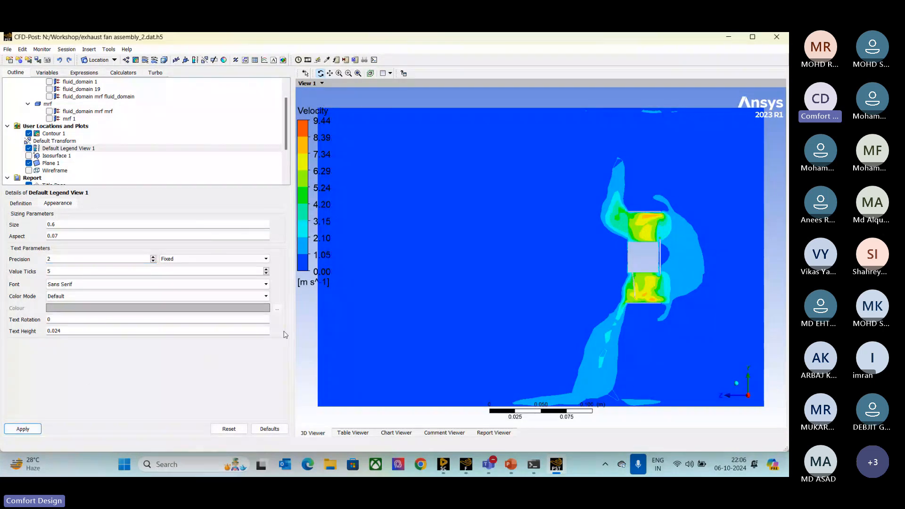
{"action": "scroll", "coordinate": [490, 285], "scroll_direction": "up", "scroll_amount": 1}
{"action": "scroll", "coordinate": [491, 283], "scroll_direction": "down", "scroll_amount": 2}
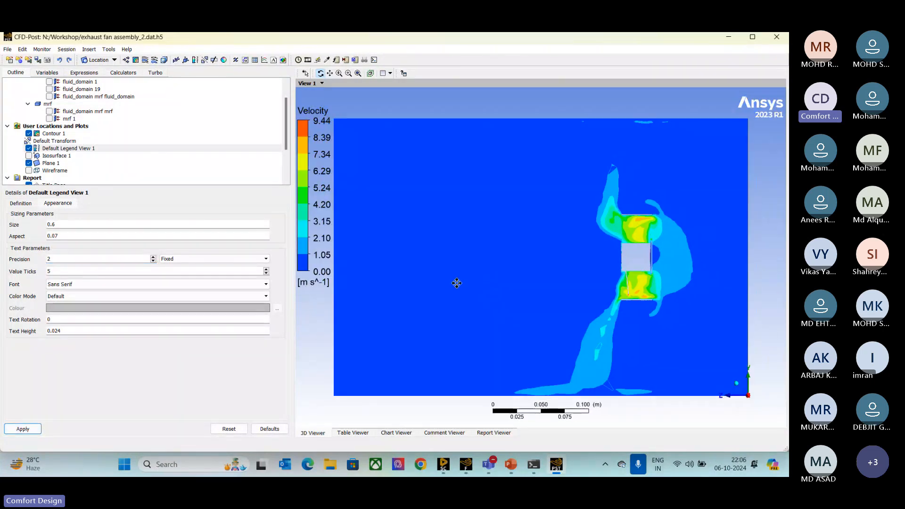
Set the default legend's X justification to Center and its Y justification to Bottom.
{"action": "middle_click_drag", "start_coordinate": [457, 282], "coordinate": [459, 263]}
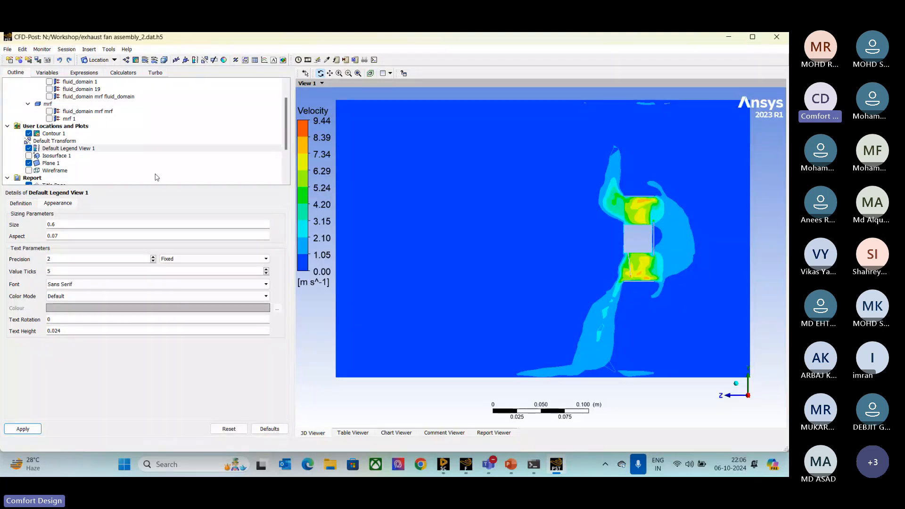
{"action": "left_click", "coordinate": [30, 206]}
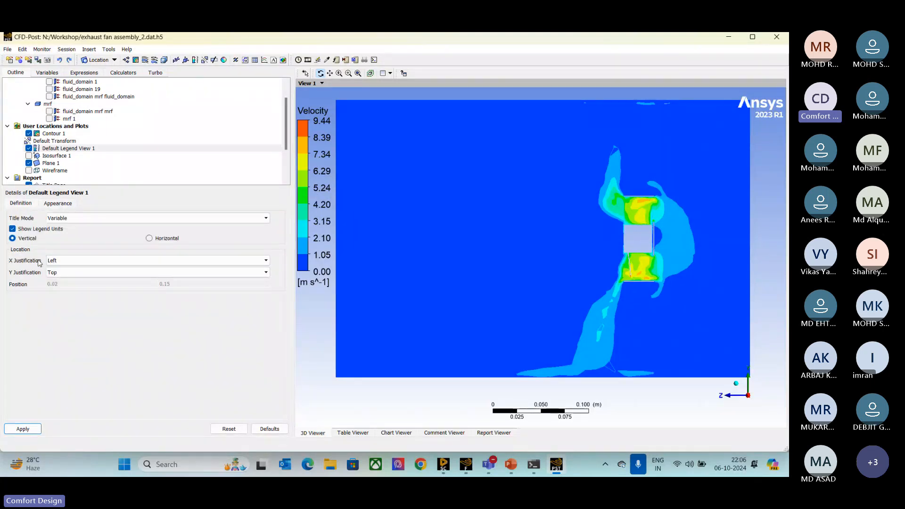
{"action": "left_click", "coordinate": [62, 260]}
{"action": "left_click", "coordinate": [66, 285]}
{"action": "left_click", "coordinate": [22, 428]}
{"action": "left_click", "coordinate": [56, 272]}
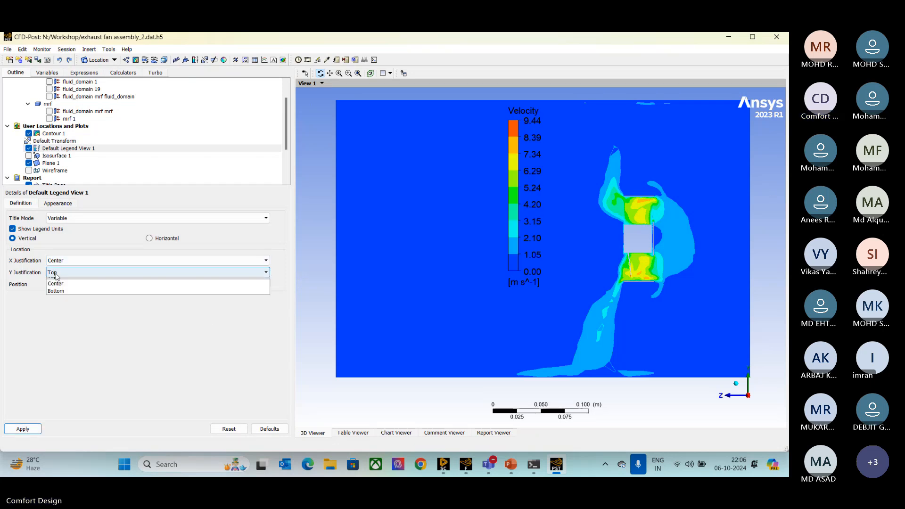
{"action": "left_click", "coordinate": [57, 306]}
{"action": "left_click", "coordinate": [22, 428]}
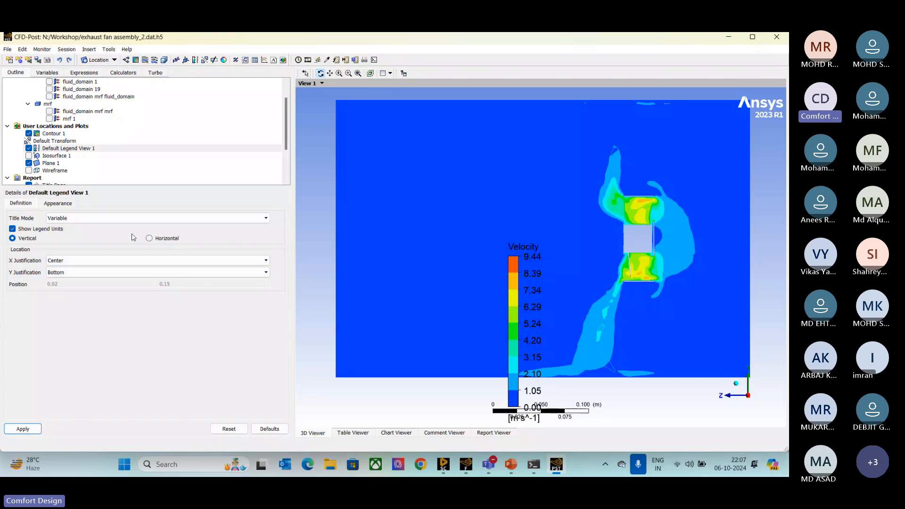
Switch the legend's orientation from vertical to horizontal.
{"action": "left_click", "coordinate": [149, 238]}
{"action": "left_click", "coordinate": [23, 429]}
{"action": "scroll", "coordinate": [489, 321], "scroll_direction": "up", "scroll_amount": 1}
{"action": "scroll", "coordinate": [487, 320], "scroll_direction": "down", "scroll_amount": 4}
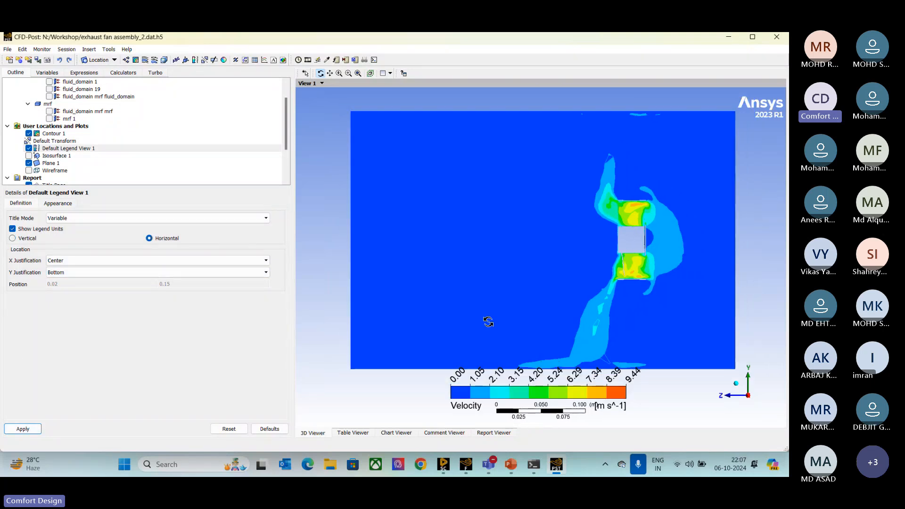
{"action": "middle_click_drag", "start_coordinate": [485, 311], "coordinate": [472, 311]}
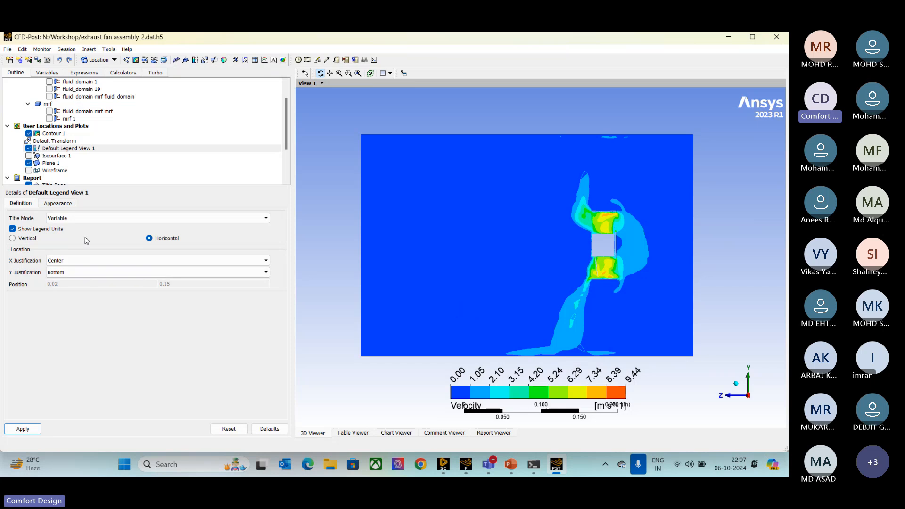
Set the legend's Y justification to Top and place the plane below the legend in the view.
{"action": "left_click", "coordinate": [67, 278]}
{"action": "left_click", "coordinate": [64, 291]}
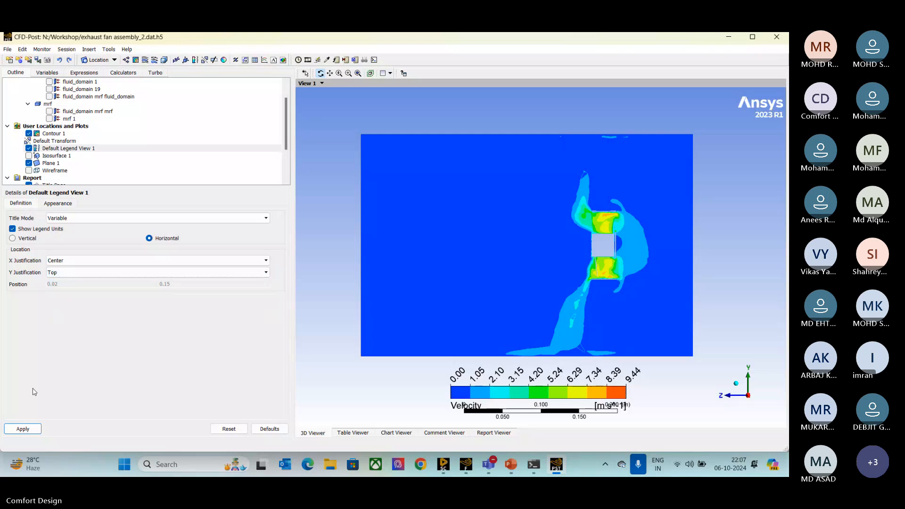
{"action": "left_click", "coordinate": [22, 429]}
{"action": "middle_click_drag", "start_coordinate": [455, 254], "coordinate": [449, 269]}
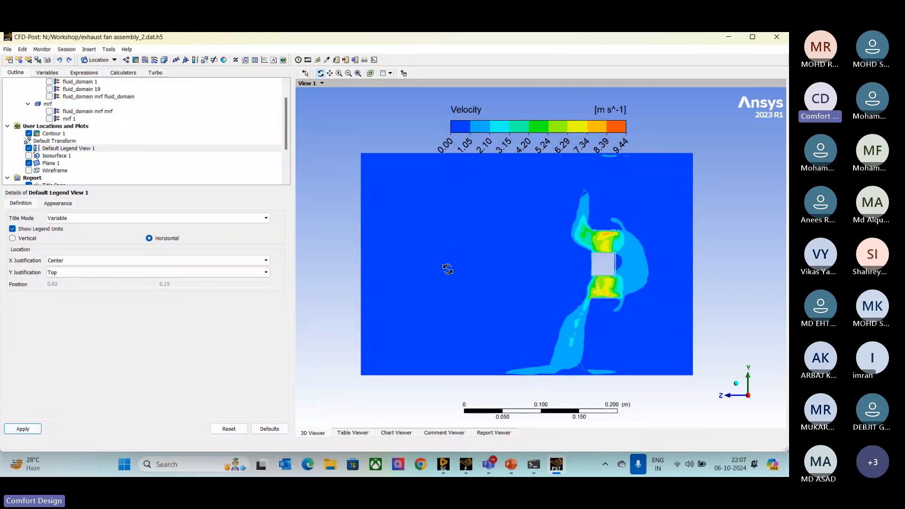
Create a vector plot of Velocity on Plane 1, and hide Contour 1.
{"action": "left_click", "coordinate": [126, 60]}
{"action": "left_click", "coordinate": [163, 98]}
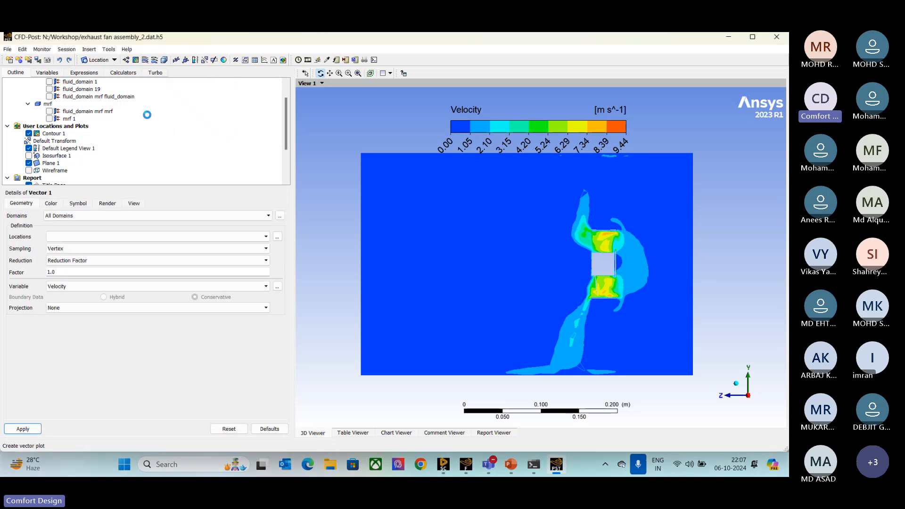
{"action": "left_click", "coordinate": [67, 237]}
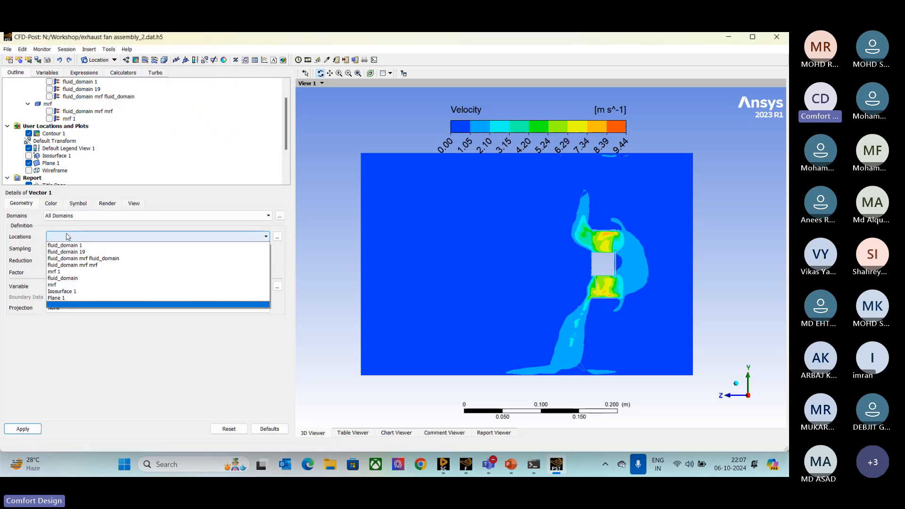
{"action": "left_click", "coordinate": [71, 306]}
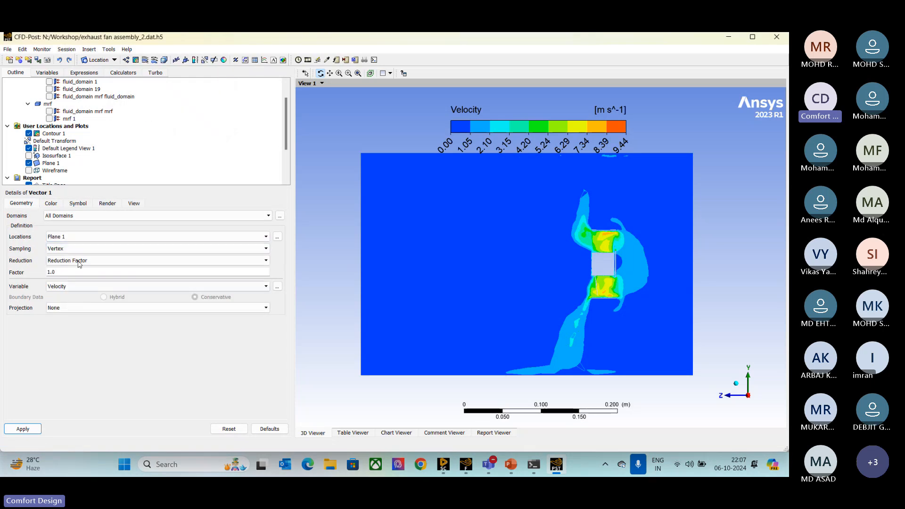
{"action": "left_click", "coordinate": [66, 287]}
{"action": "left_click", "coordinate": [64, 295]}
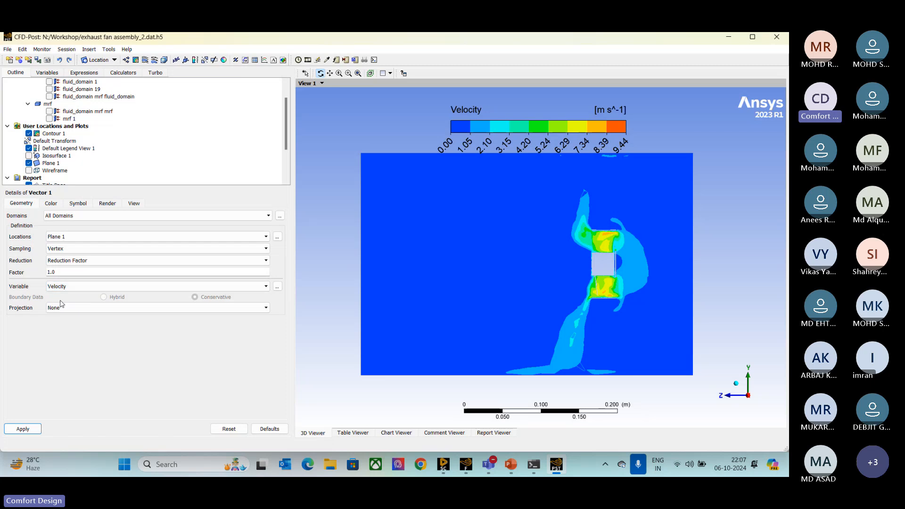
{"action": "left_click", "coordinate": [52, 204]}
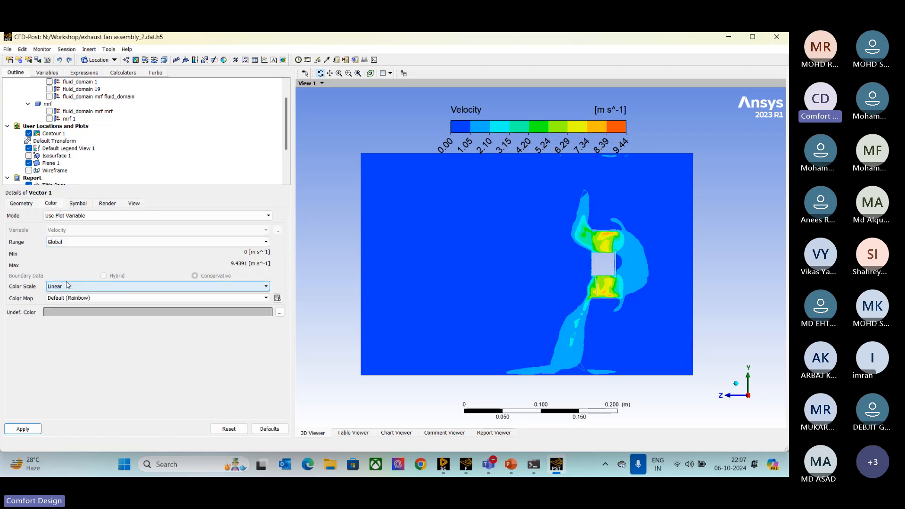
{"action": "left_click", "coordinate": [77, 206]}
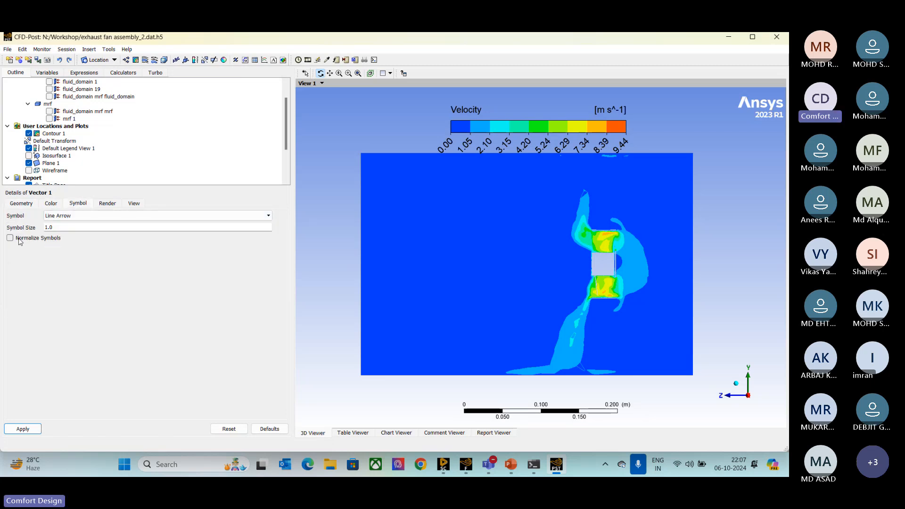
{"action": "left_click", "coordinate": [29, 134]}
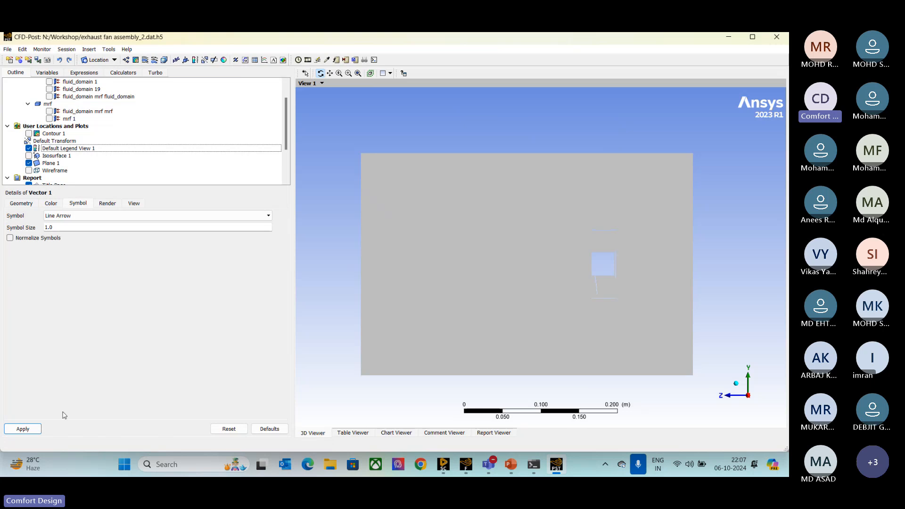
{"action": "left_click", "coordinate": [27, 429]}
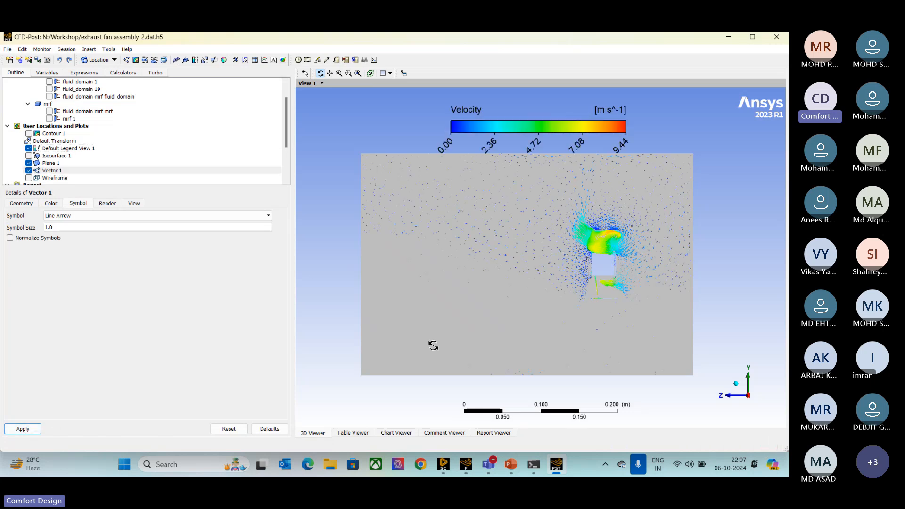
Look closely at the velocity vectors around the fan and hide Plane 1.
{"action": "scroll", "coordinate": [640, 254], "scroll_direction": "down", "scroll_amount": 3}
{"action": "scroll", "coordinate": [640, 258], "scroll_direction": "up", "scroll_amount": 5}
{"action": "scroll", "coordinate": [641, 258], "scroll_direction": "up", "scroll_amount": 4}
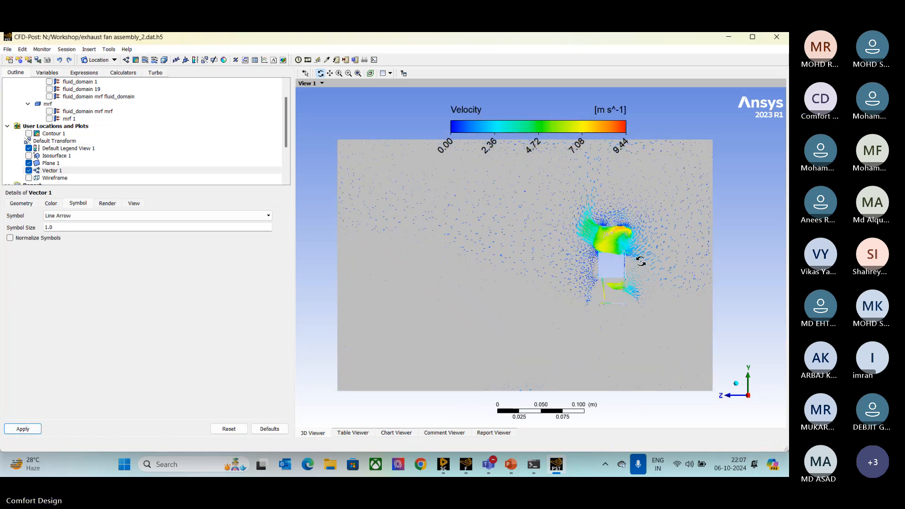
{"action": "scroll", "coordinate": [646, 257], "scroll_direction": "up", "scroll_amount": 3}
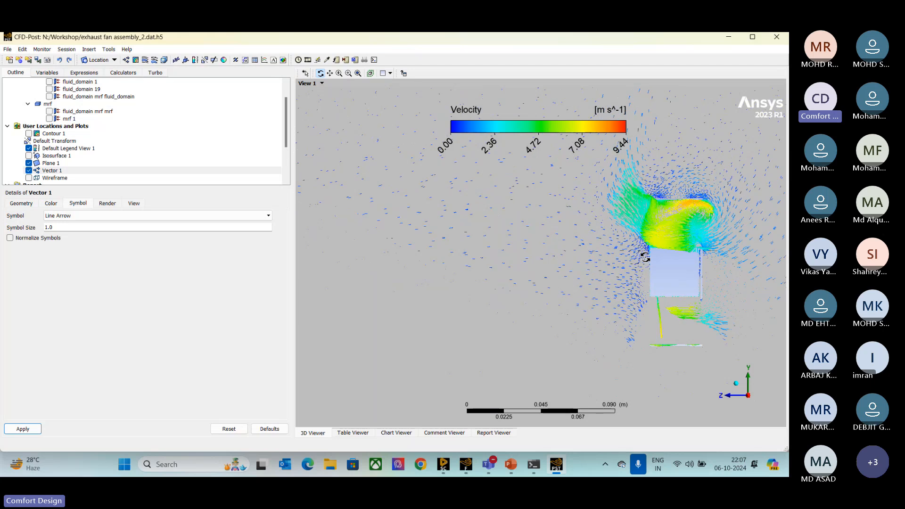
{"action": "scroll", "coordinate": [645, 257], "scroll_direction": "down", "scroll_amount": 3}
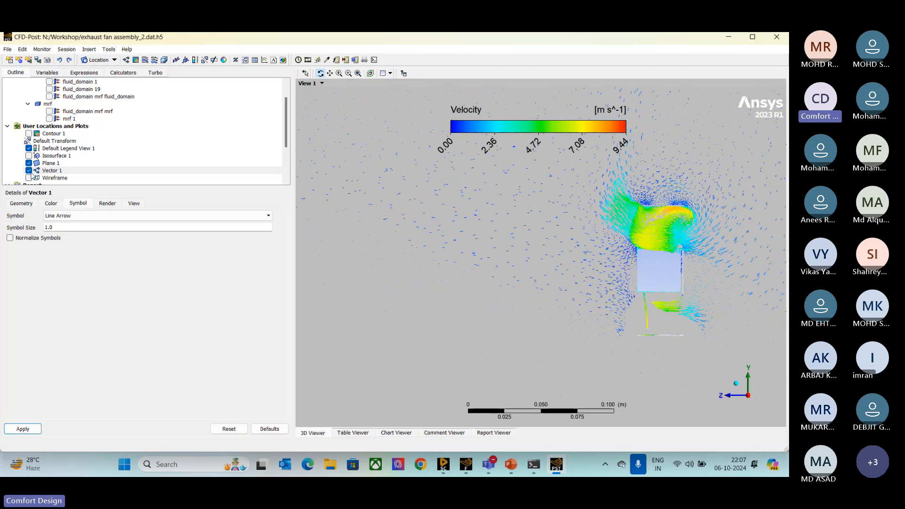
{"action": "left_click", "coordinate": [28, 163]}
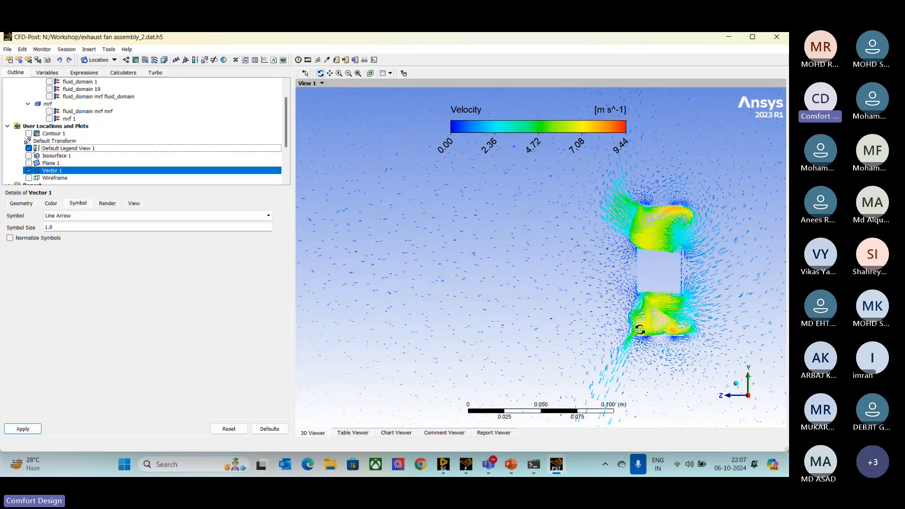
Normalize the symbols of the vector plot and look at the flow pattern around the fan.
{"action": "scroll", "coordinate": [639, 330], "scroll_direction": "down", "scroll_amount": 4}
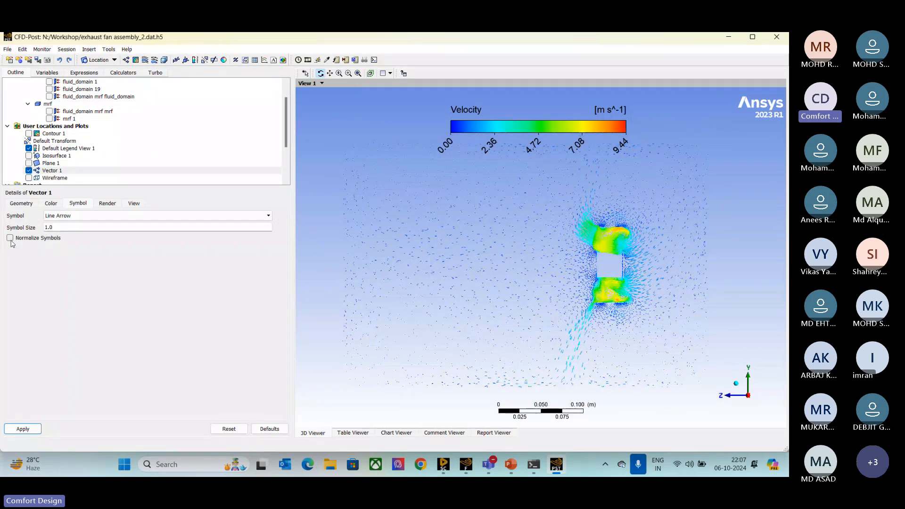
{"action": "left_click", "coordinate": [23, 429]}
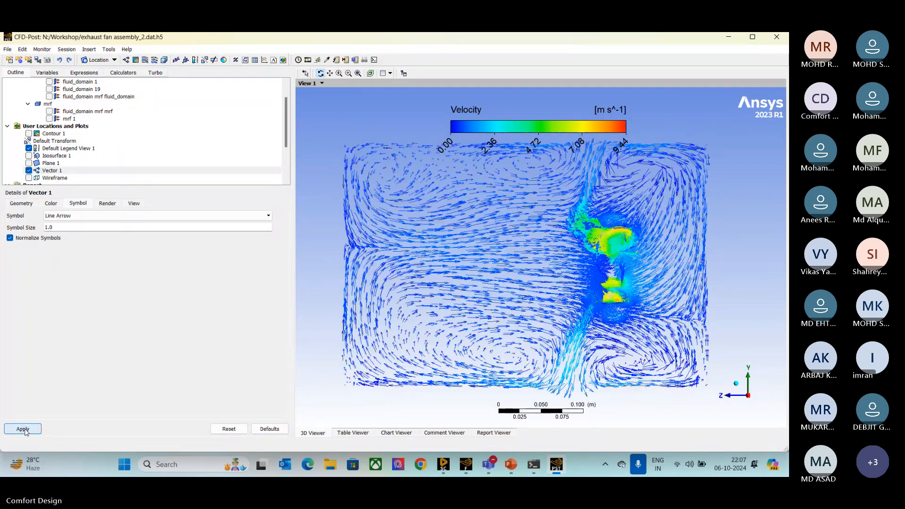
{"action": "scroll", "coordinate": [676, 248], "scroll_direction": "up", "scroll_amount": 1}
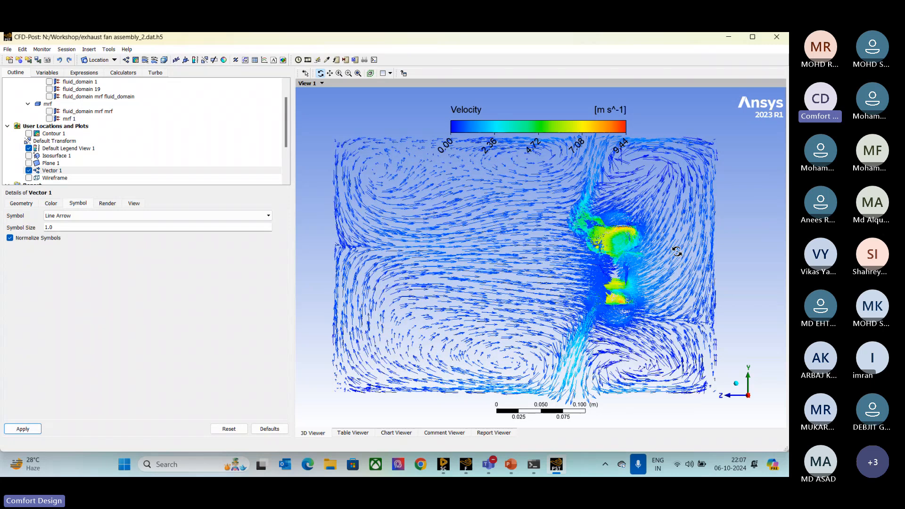
{"action": "scroll", "coordinate": [676, 251], "scroll_direction": "up", "scroll_amount": 2}
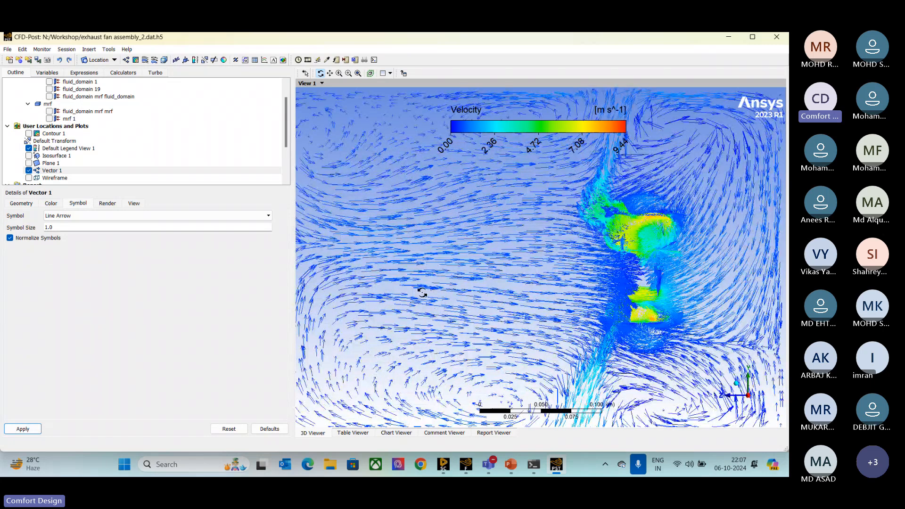
Reduce the vector plot's symbol size to 0.5 and further to 0.25, and look closely at the arrows around the fan.
{"action": "left_click", "coordinate": [53, 228]}
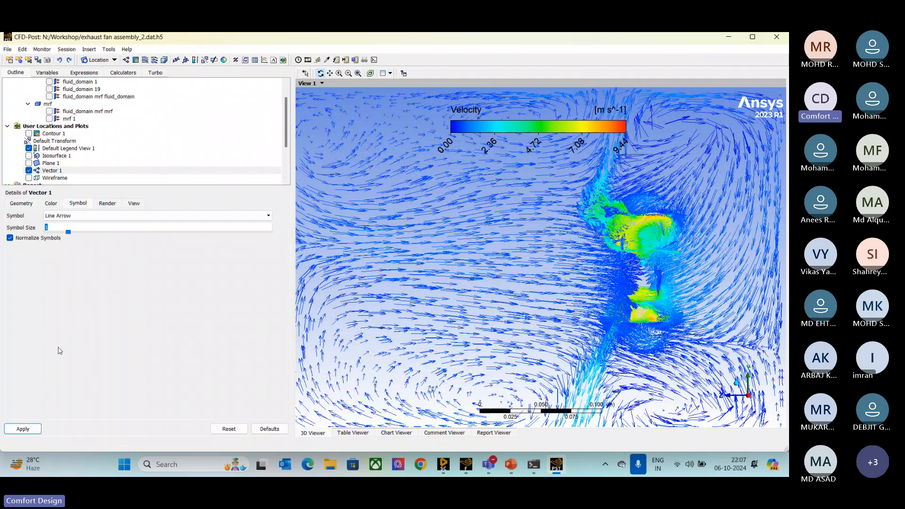
{"action": "type", "text": "0.5"}
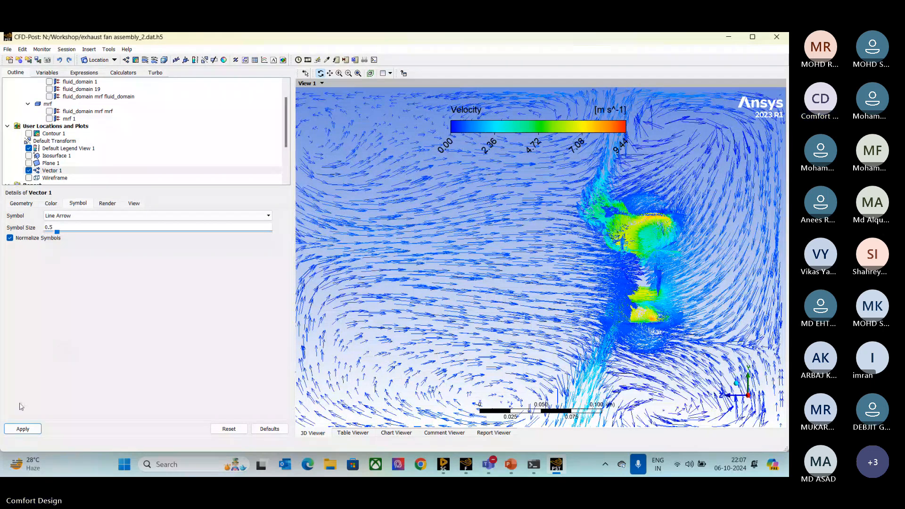
{"action": "left_click", "coordinate": [24, 430]}
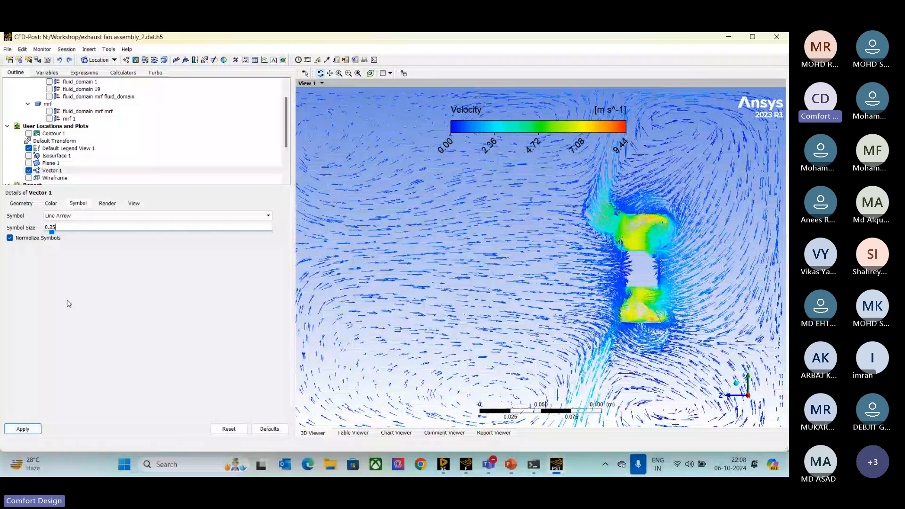
{"action": "left_click", "coordinate": [18, 431]}
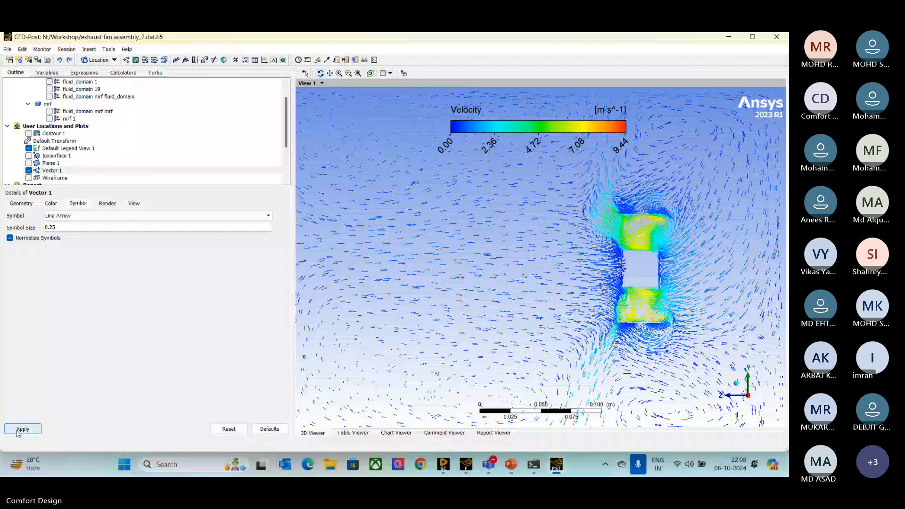
{"action": "scroll", "coordinate": [721, 243], "scroll_direction": "up", "scroll_amount": 1}
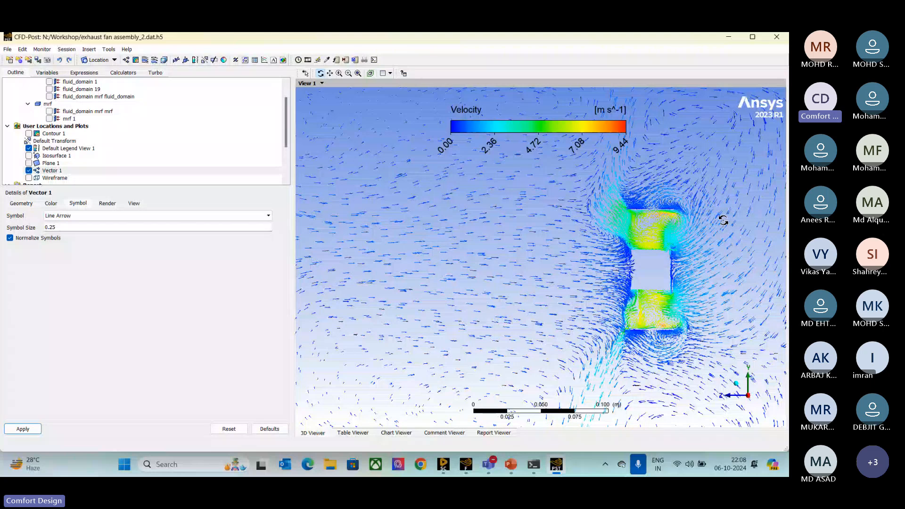
{"action": "scroll", "coordinate": [727, 271], "scroll_direction": "up", "scroll_amount": 3}
{"action": "middle_click_drag", "start_coordinate": [623, 272], "coordinate": [560, 272], "text": "ctrl"}
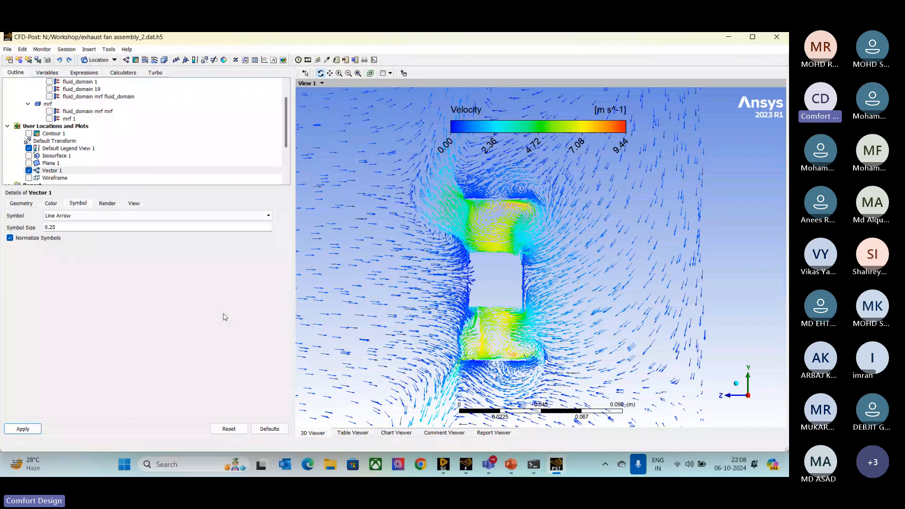
Switch to the CFD Workshop meeting in Microsoft Teams and stop sharing the screen.
{"action": "left_click", "coordinate": [487, 466]}
{"action": "left_click", "coordinate": [486, 465]}
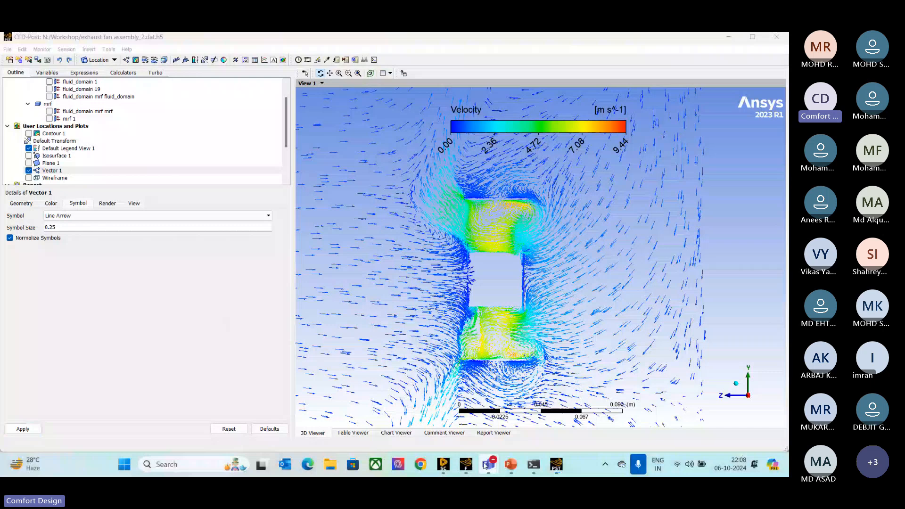
{"action": "left_click", "coordinate": [485, 466]}
{"action": "left_click", "coordinate": [511, 401]}
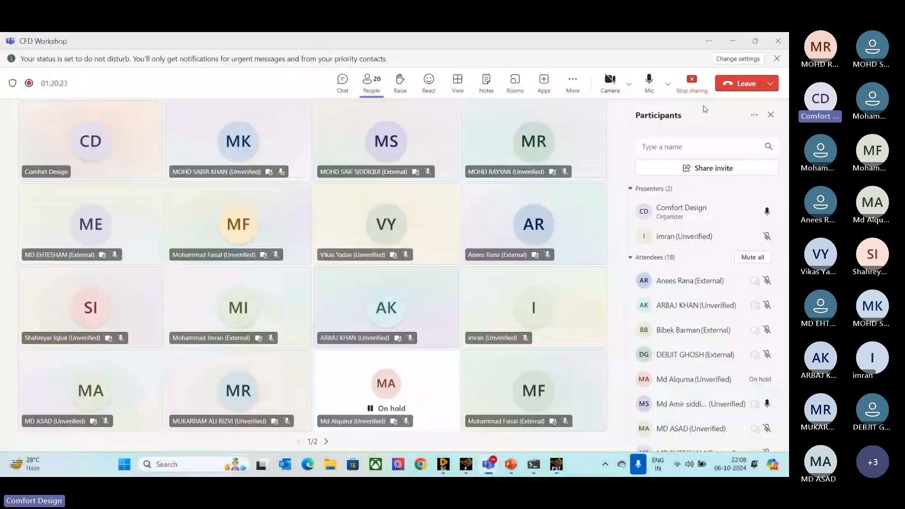
{"action": "left_click", "coordinate": [692, 83]}
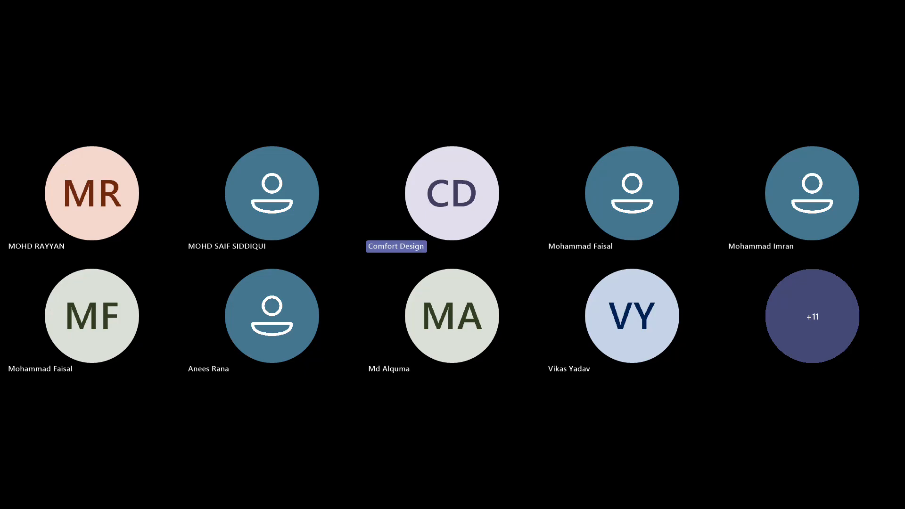